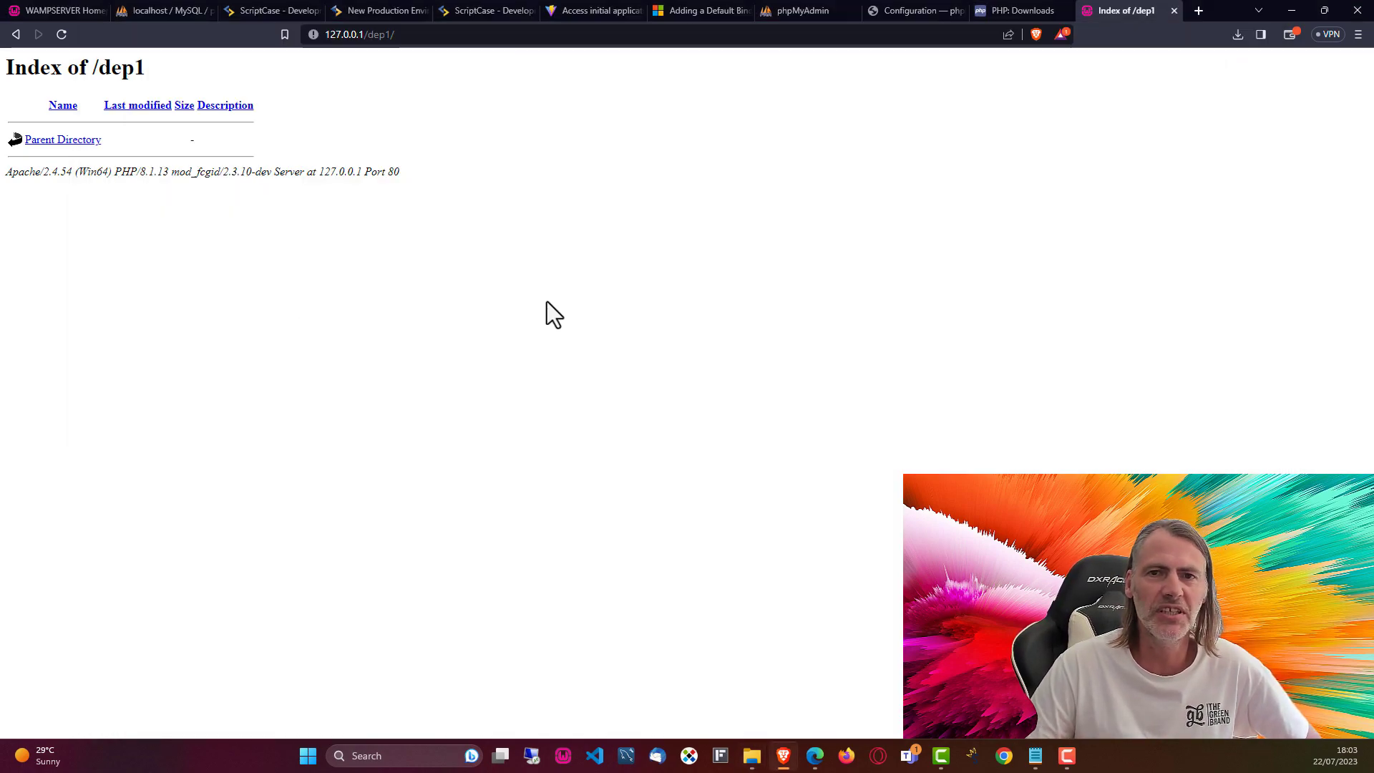
Step: Leave the empty dep1 listing for the ScriptCase development tab's project gallery
left_click(330, 10)
left_click(287, 10)
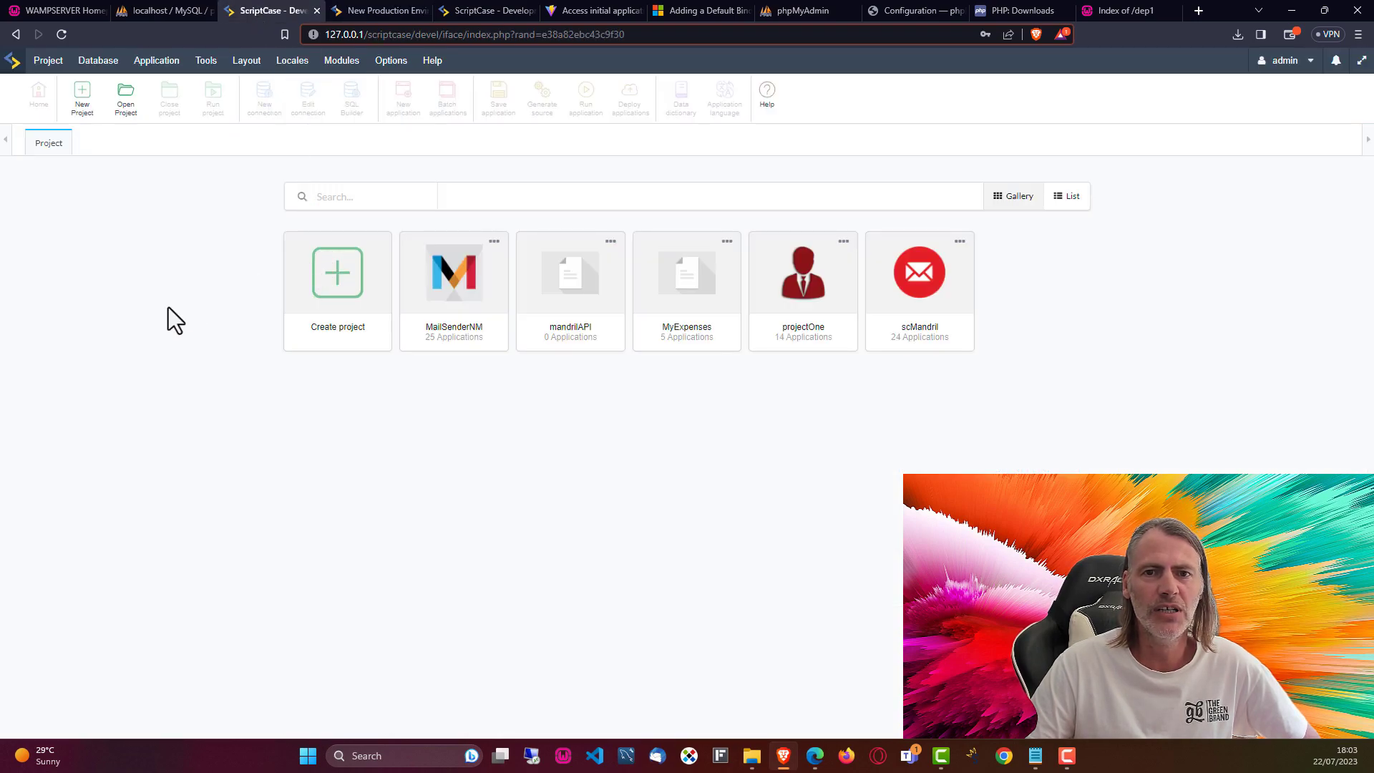
Step: Open projectOne and launch Project > Deploy with All applications chosen
left_click(792, 313)
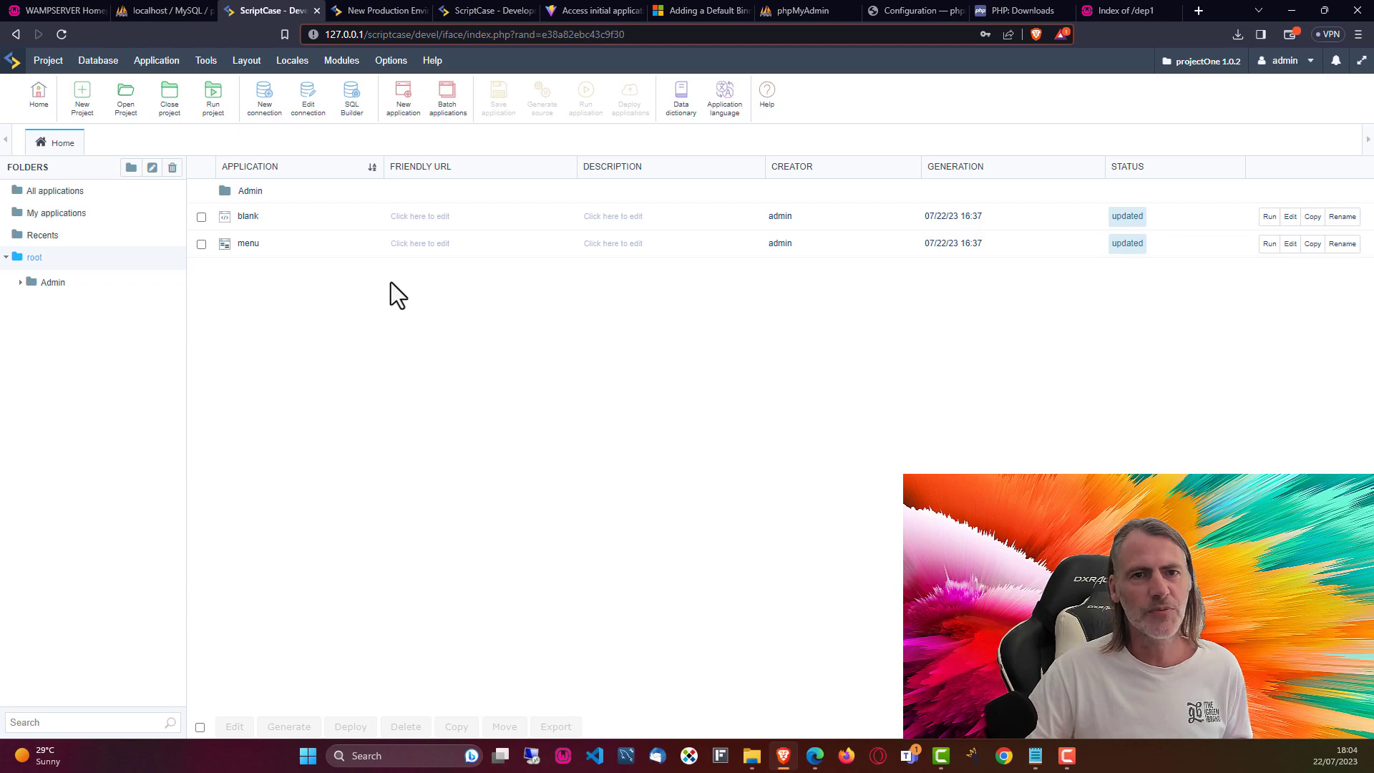
left_click(48, 60)
mouse_move(97, 428)
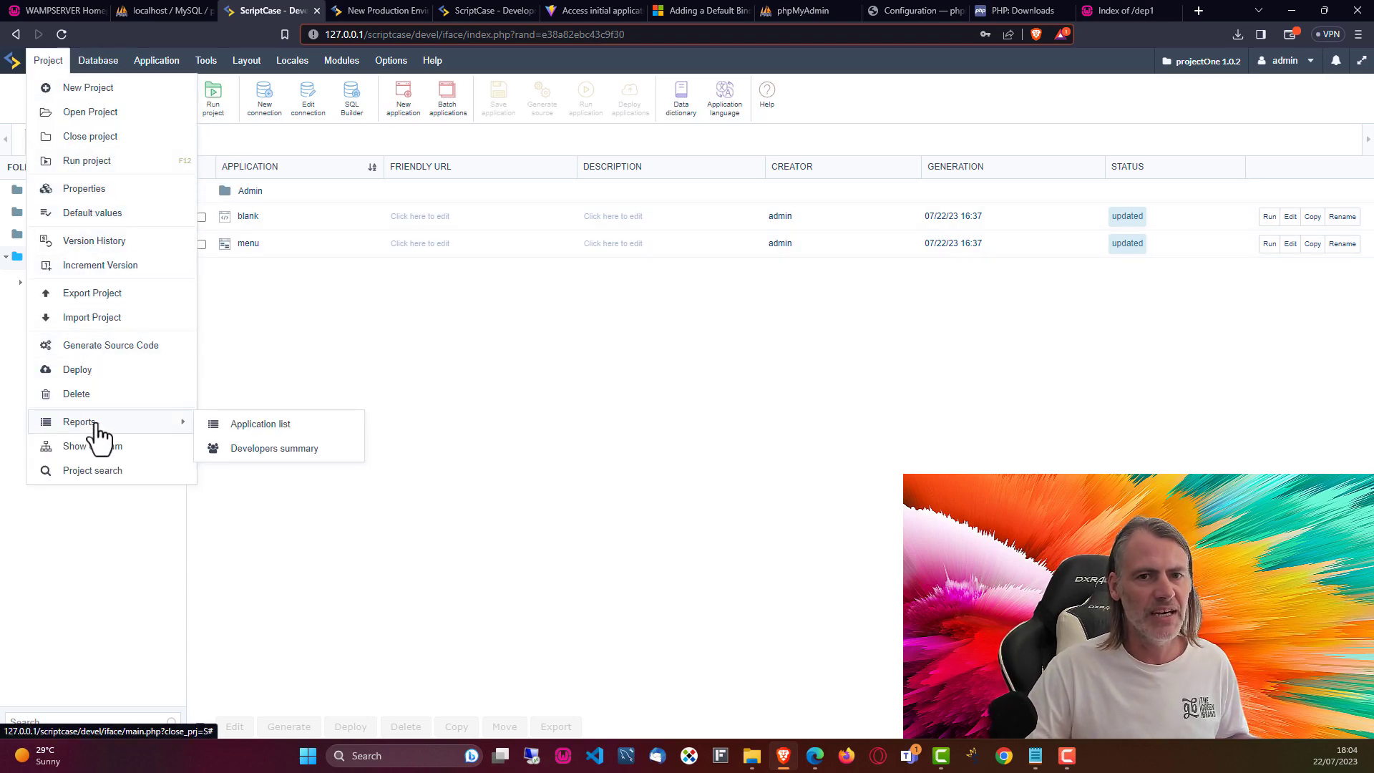
left_click(70, 370)
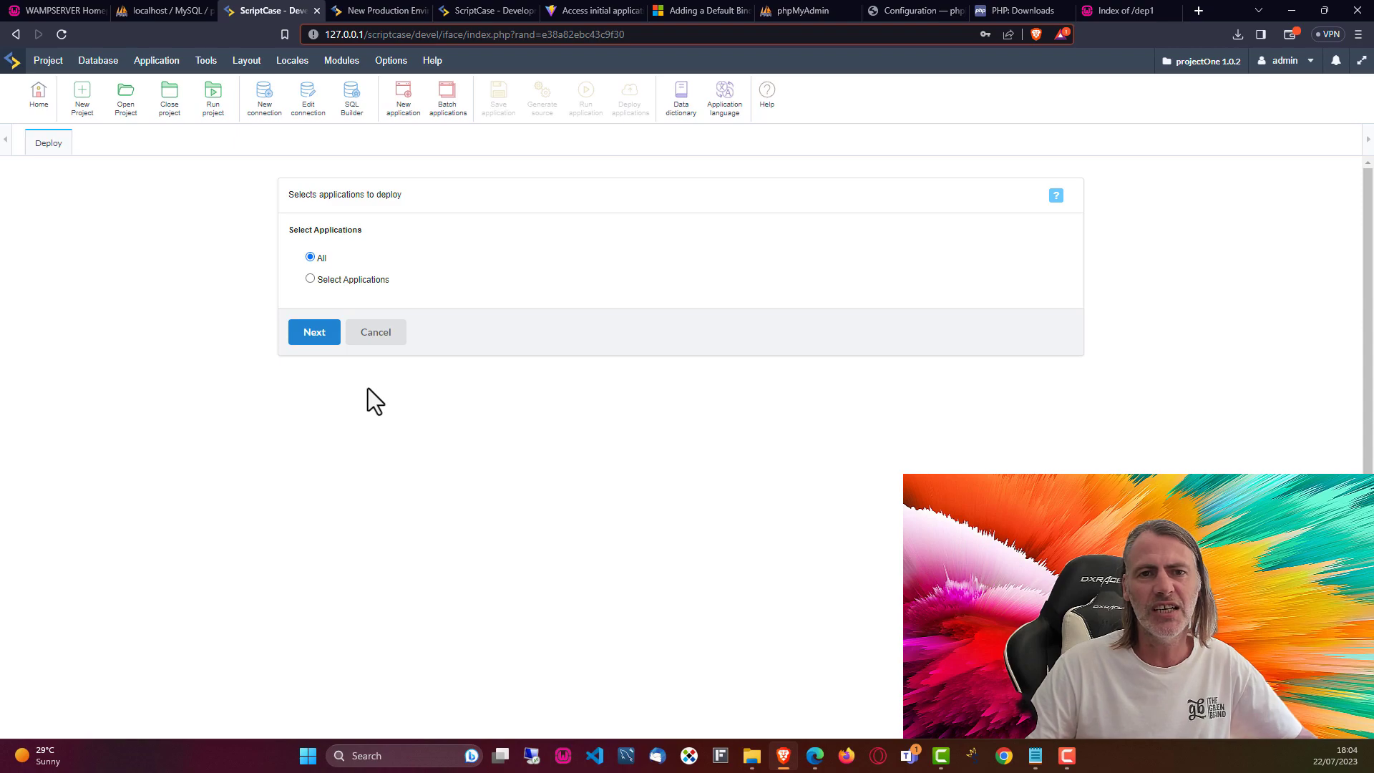
Step: Continue with all applications and Typical deployment, pointing out the link-page option
left_click(315, 339)
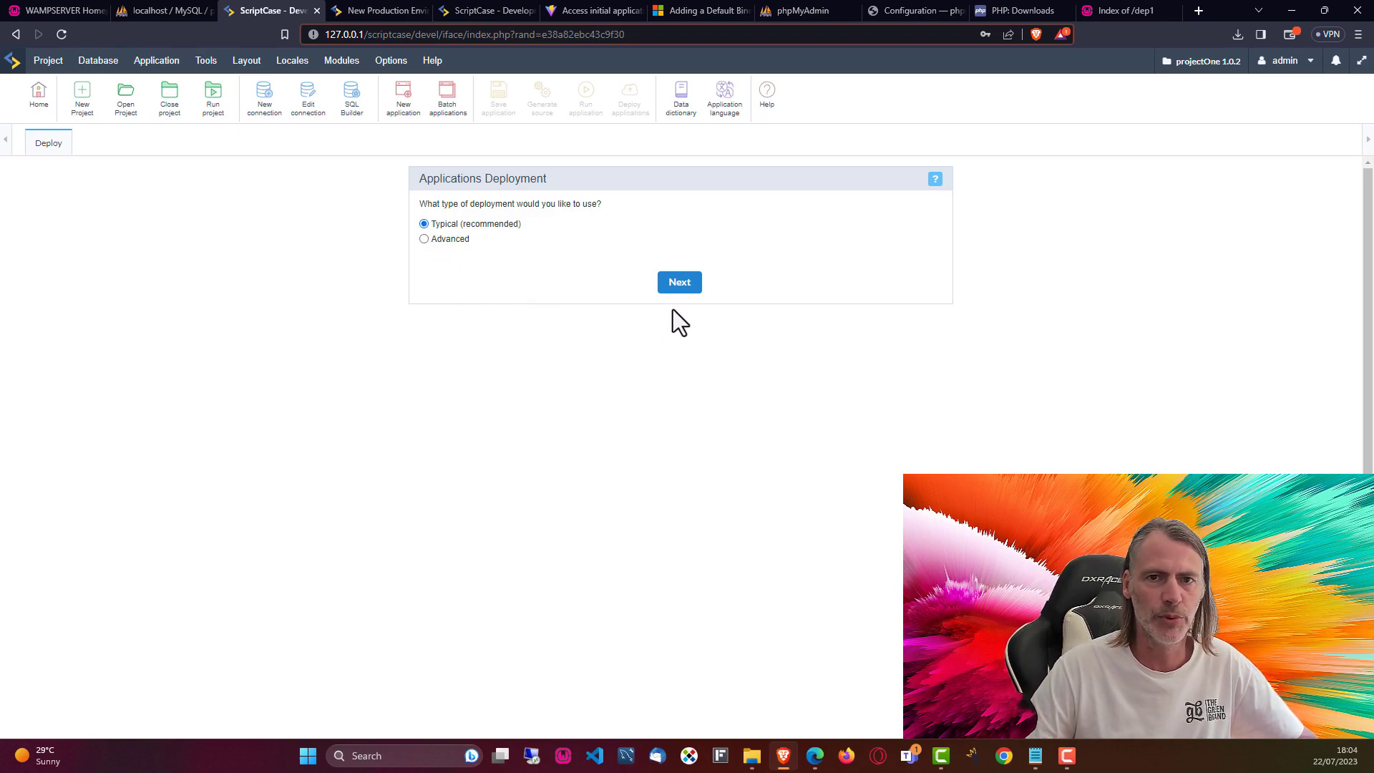
left_click(675, 283)
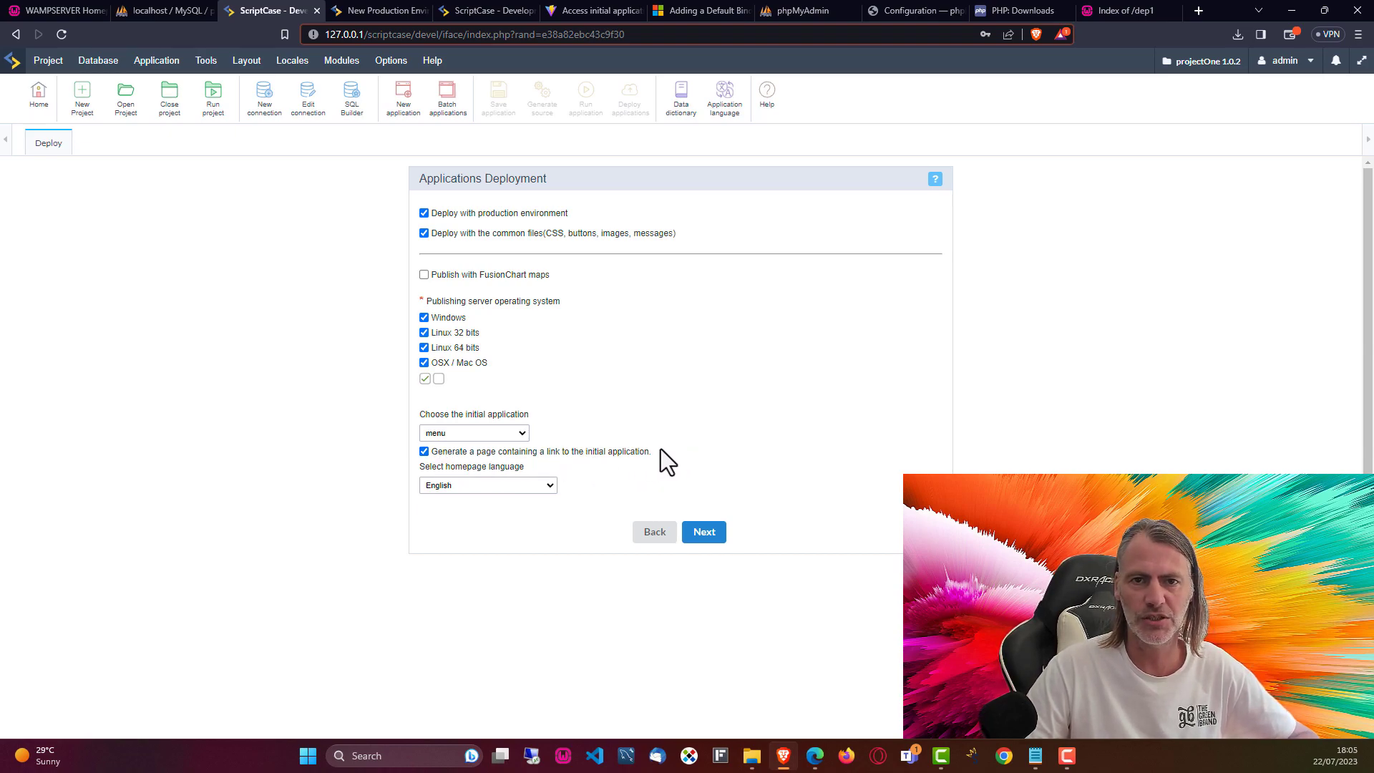
left_click_drag(654, 454, 547, 451)
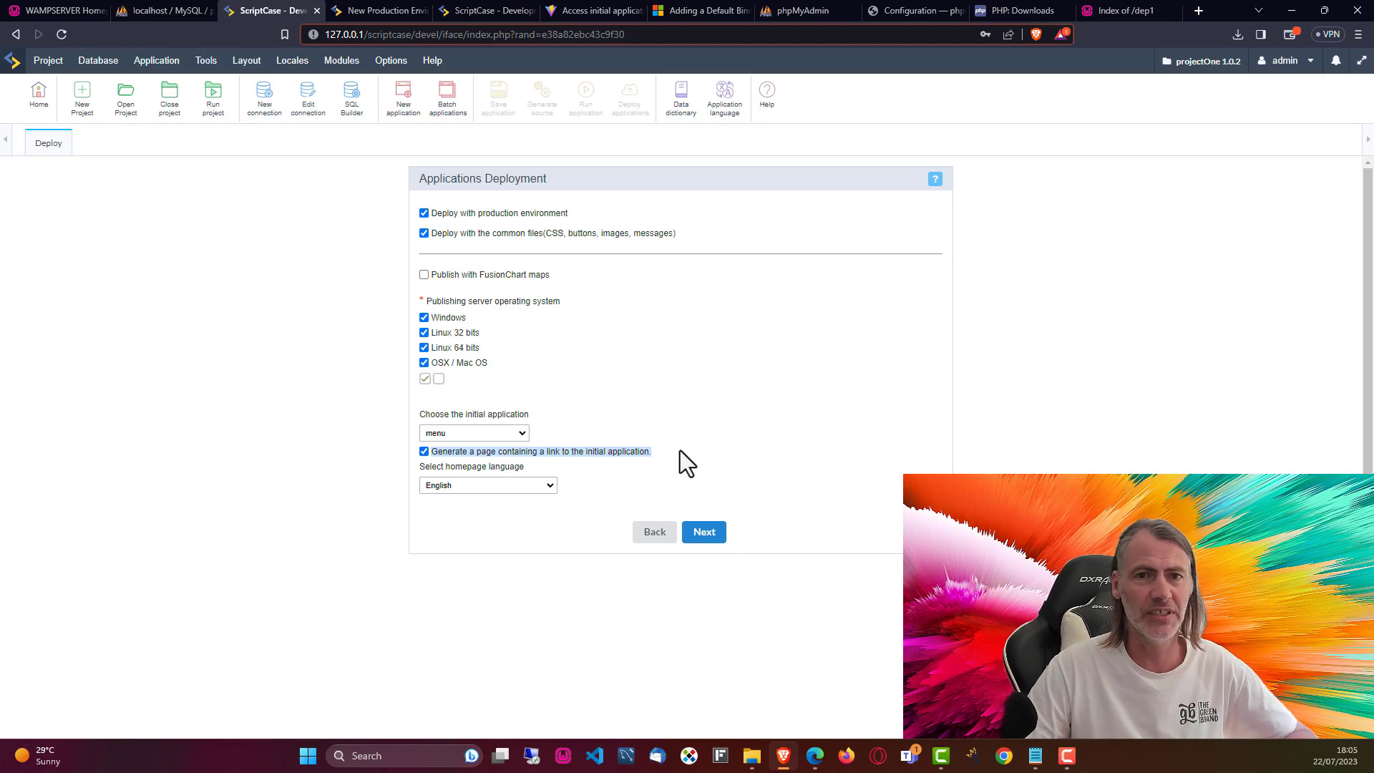
left_click(660, 448)
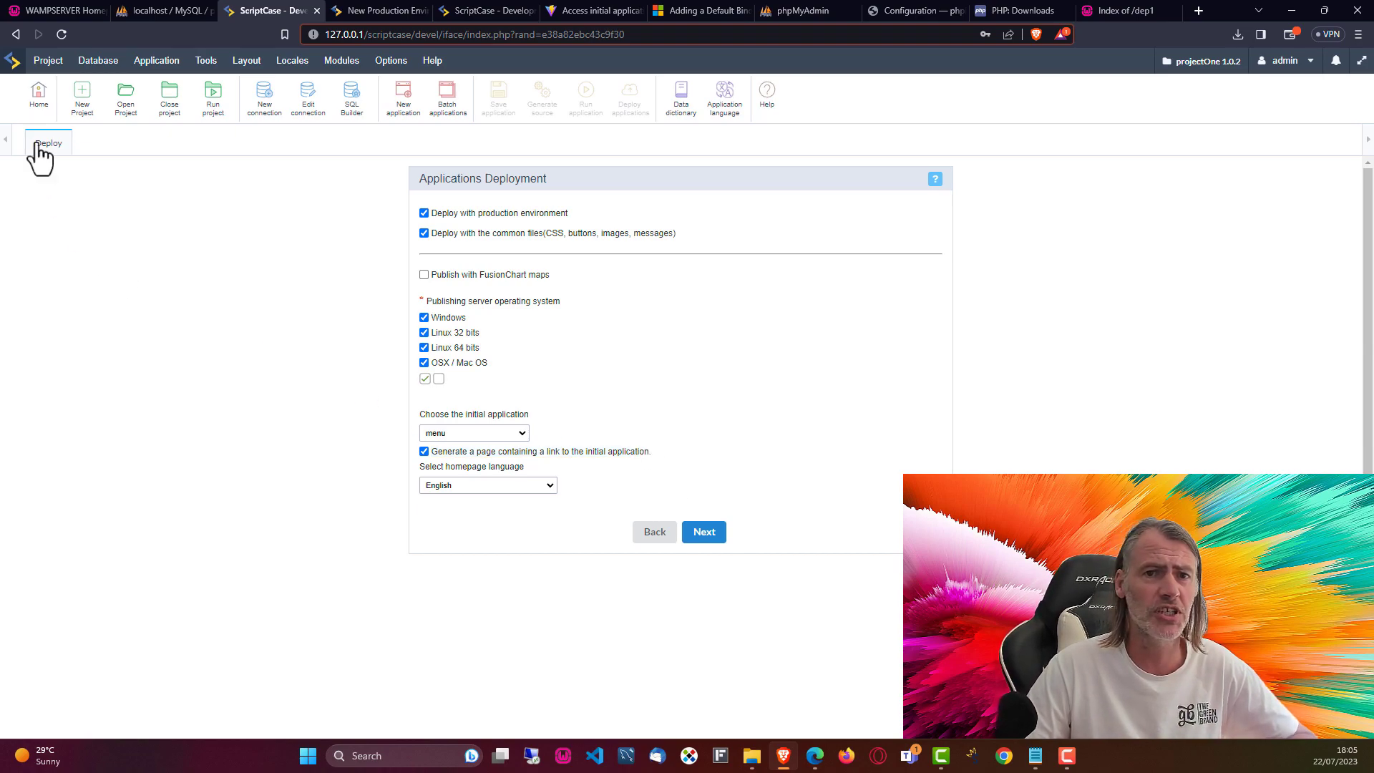
left_click(48, 60)
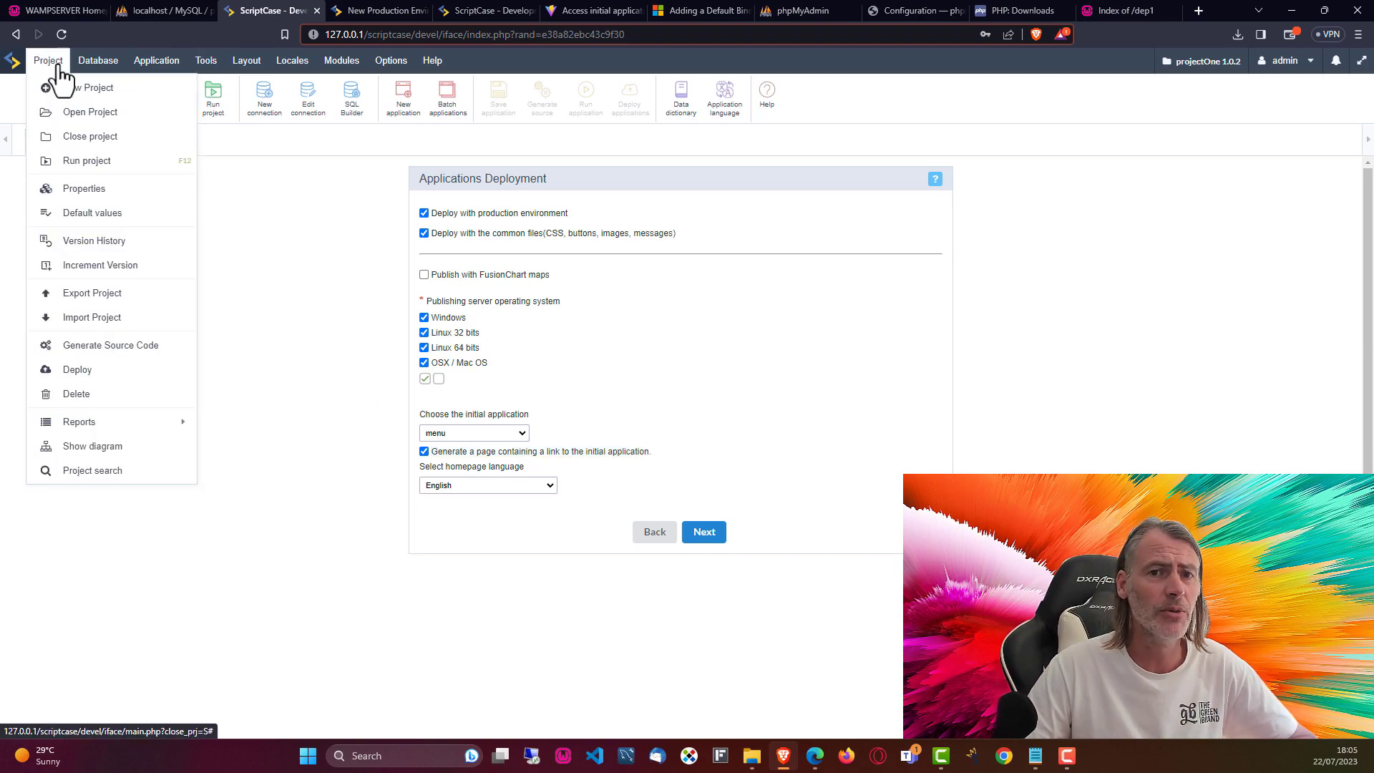
left_click(81, 189)
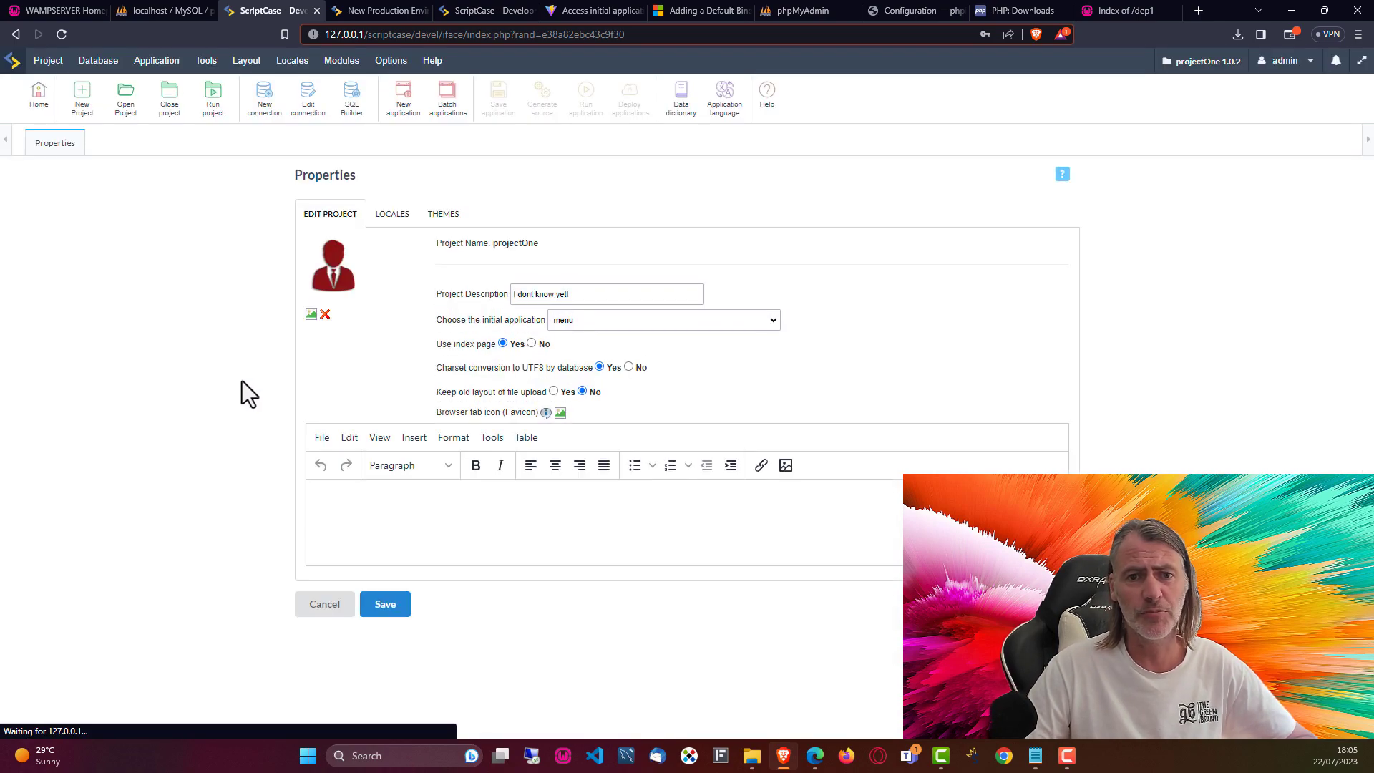
left_click_drag(436, 347, 497, 347)
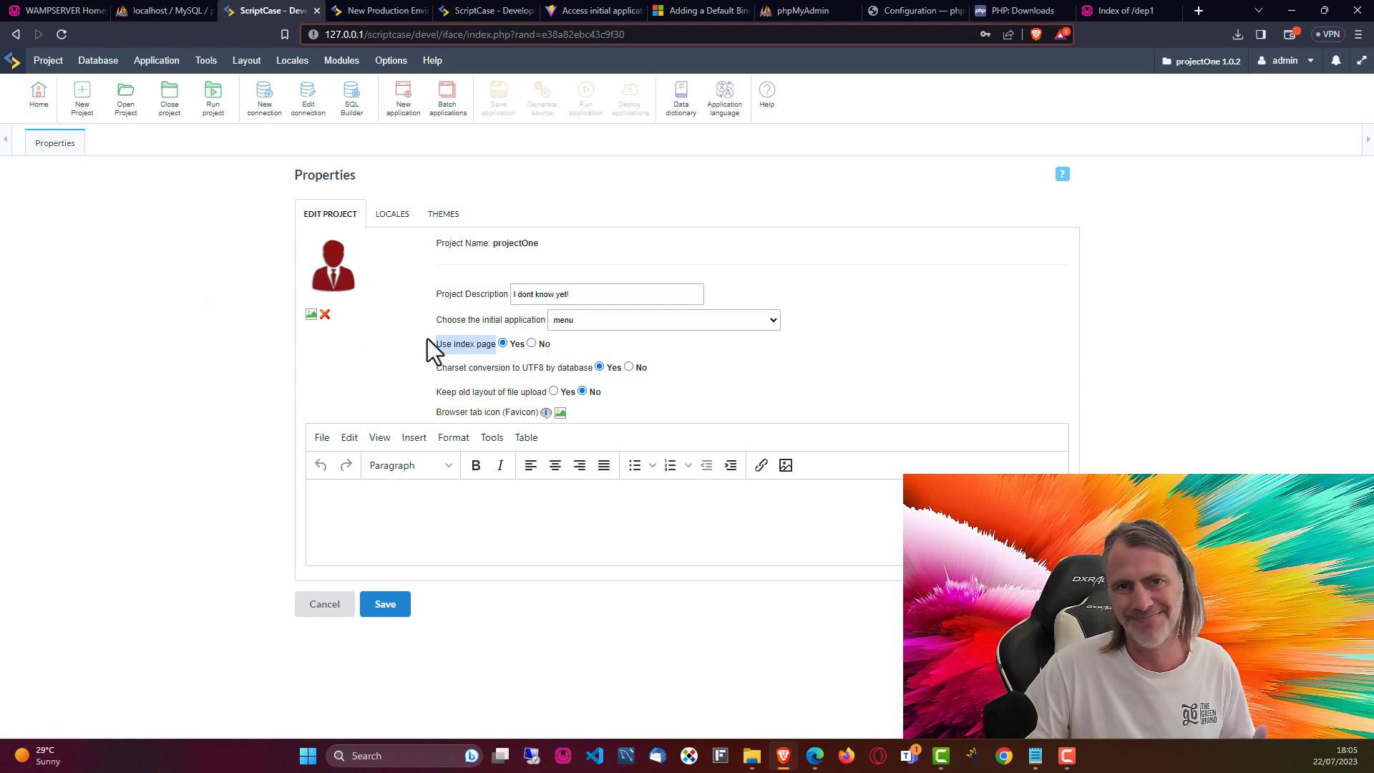
left_click(48, 61)
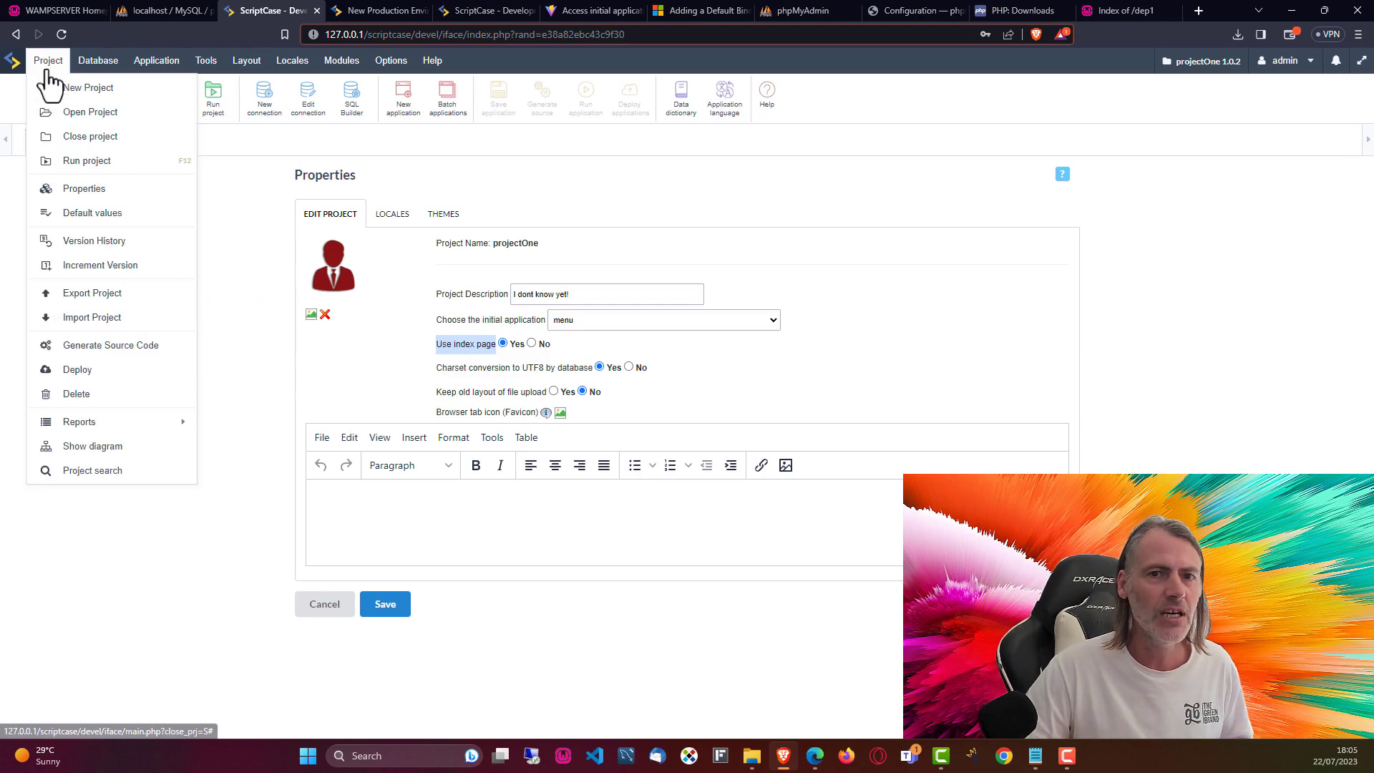
left_click(82, 371)
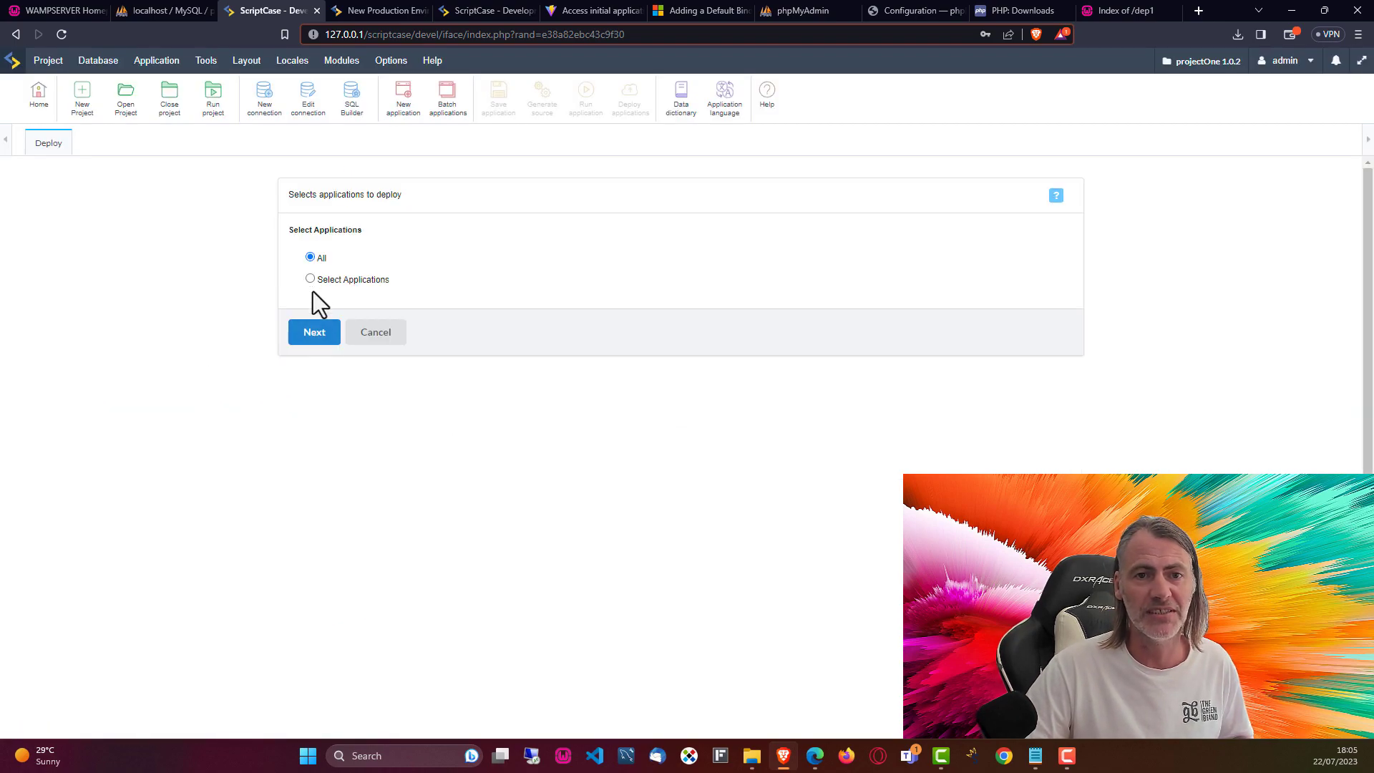
left_click(297, 340)
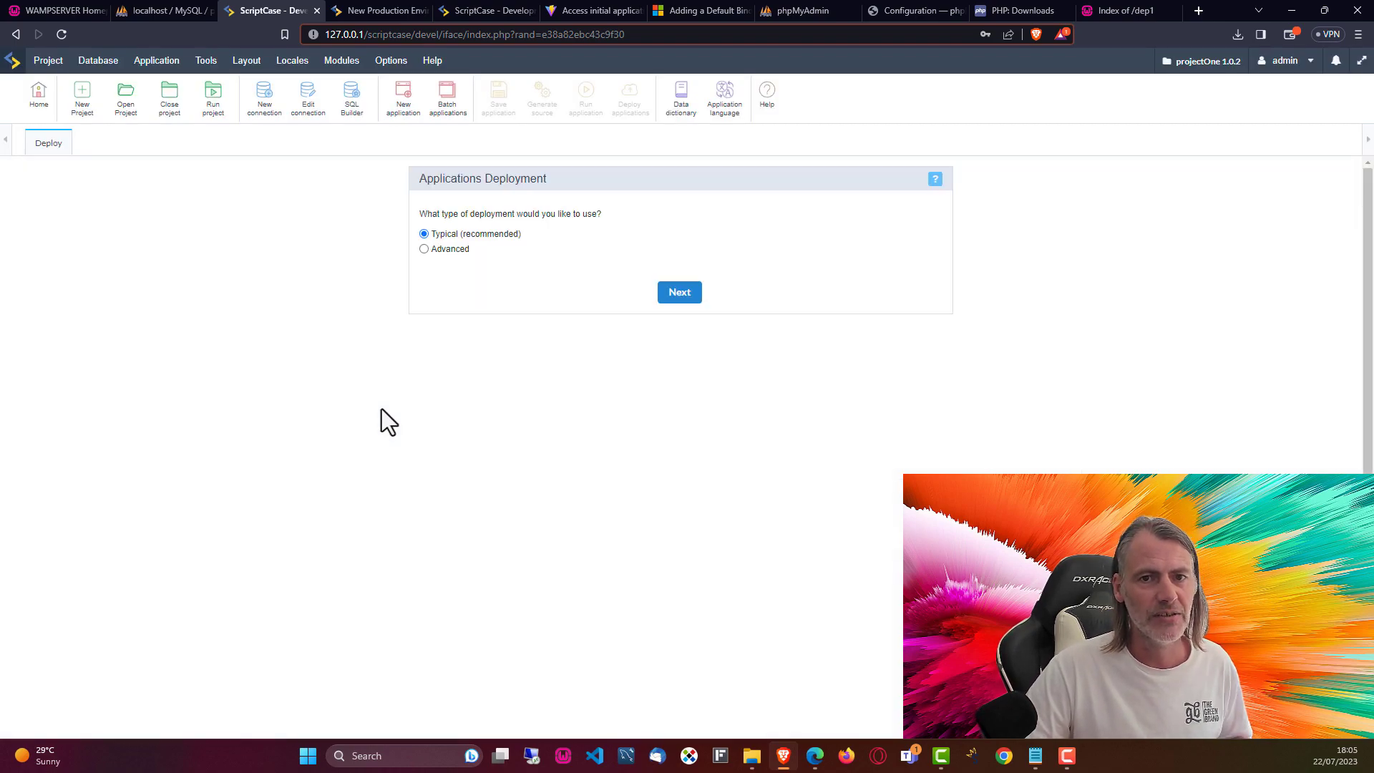
left_click(677, 294)
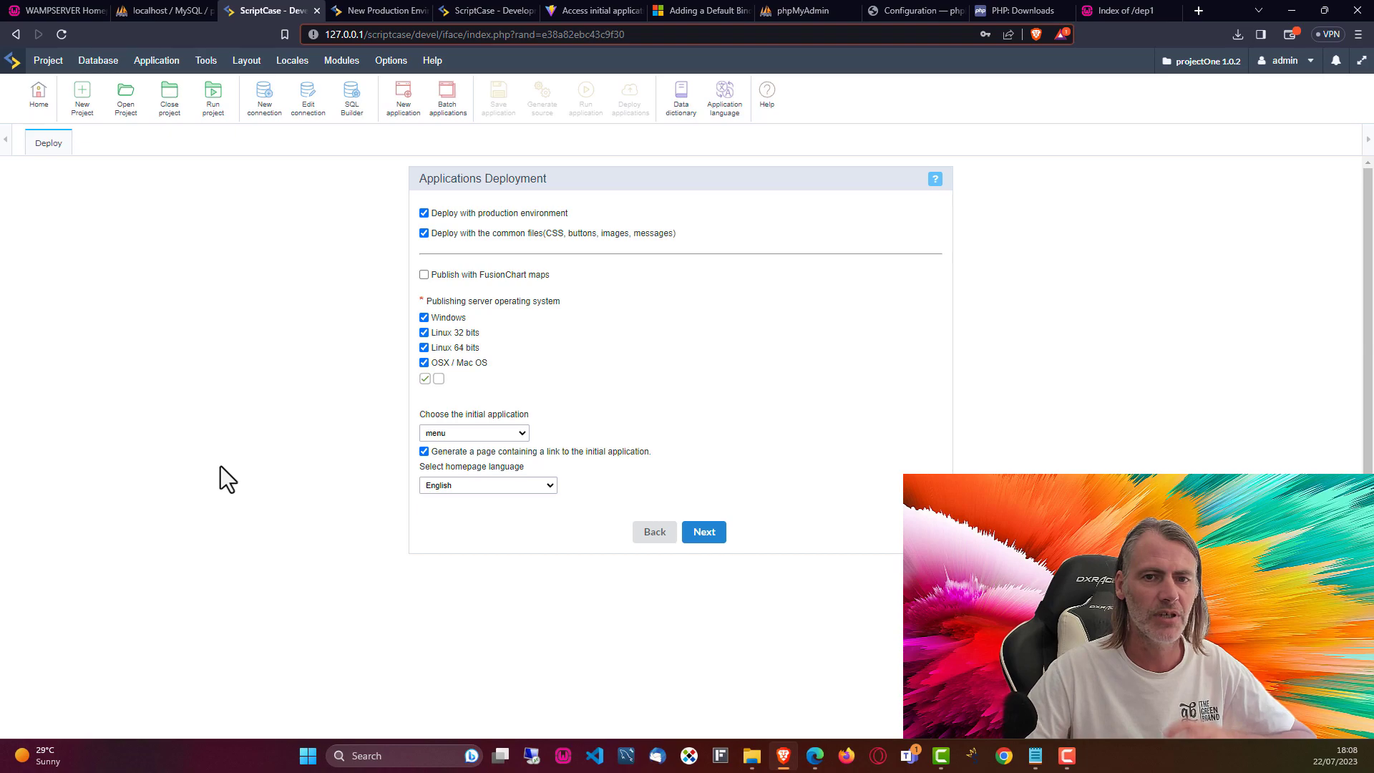
Step: Advance to the destination step, confirm folder C:\wamp64\www\dep1/, and view the www folder
left_click(708, 537)
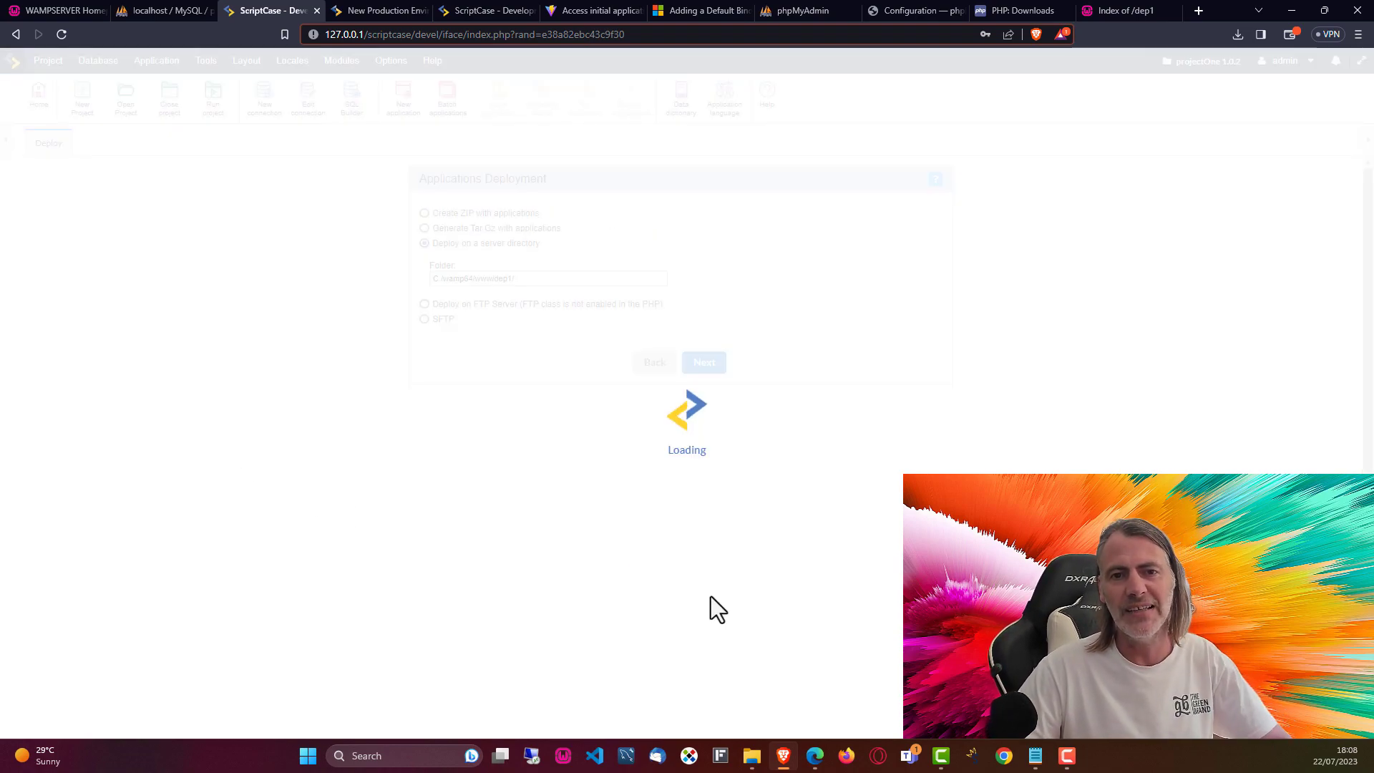
left_click(527, 281)
left_click(517, 476)
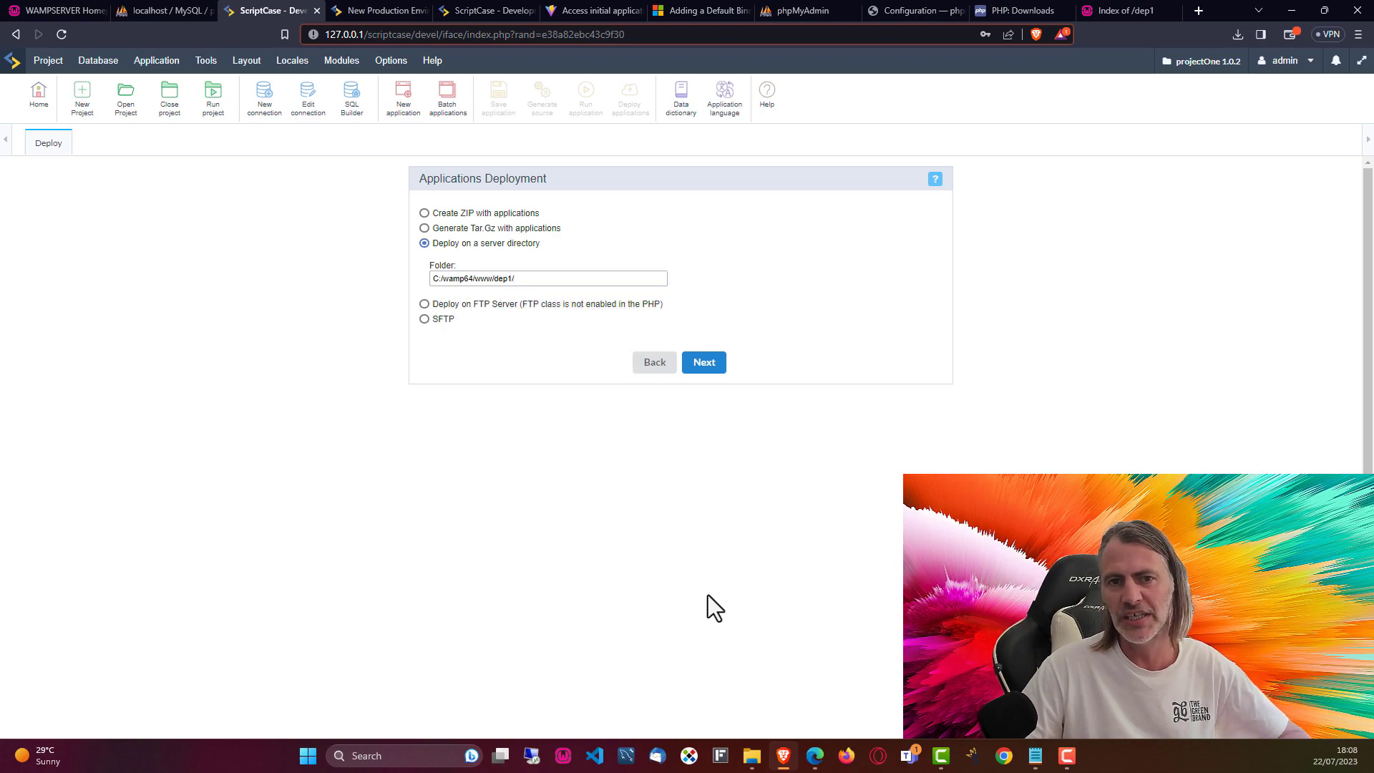
left_click(753, 756)
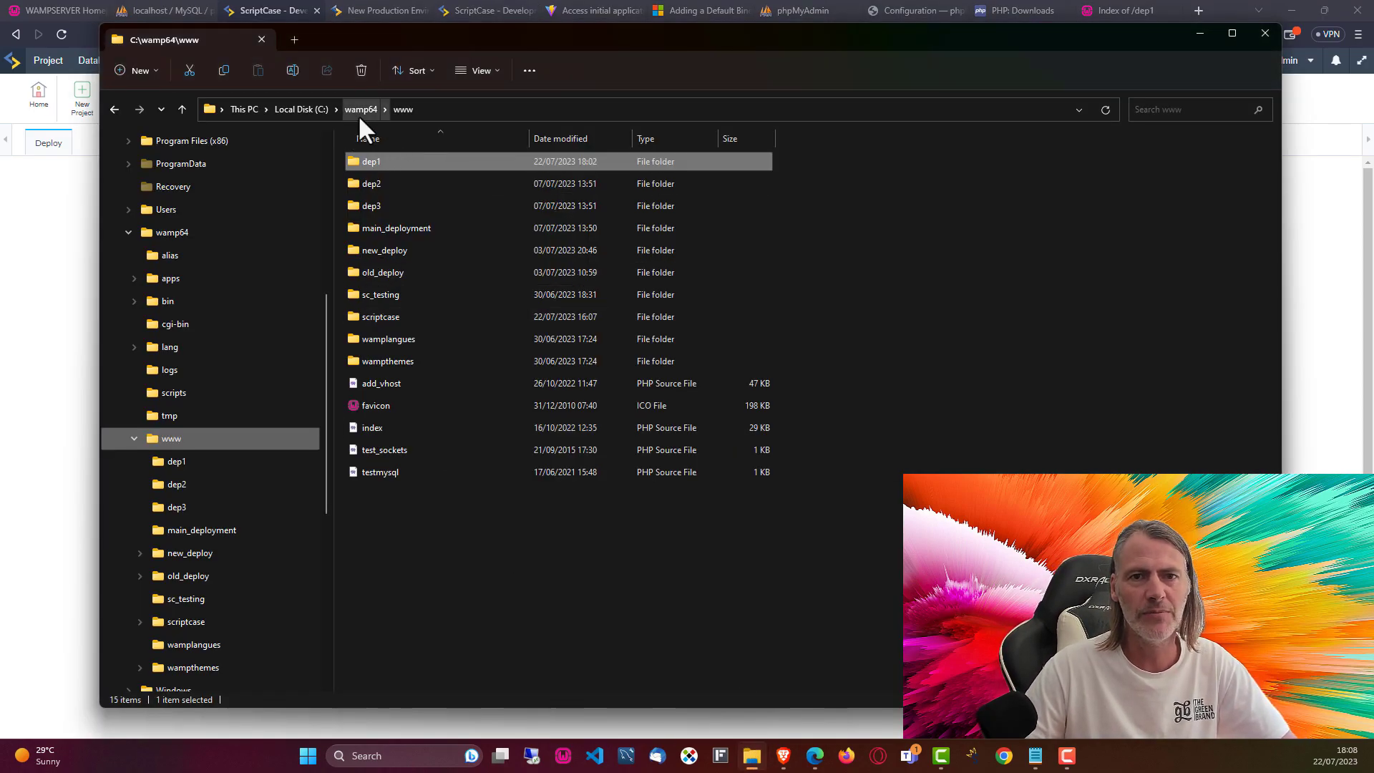
Step: Confirm dep1 is empty, start deploying into it, and view the Index of /dep1 tab
double_click(364, 162)
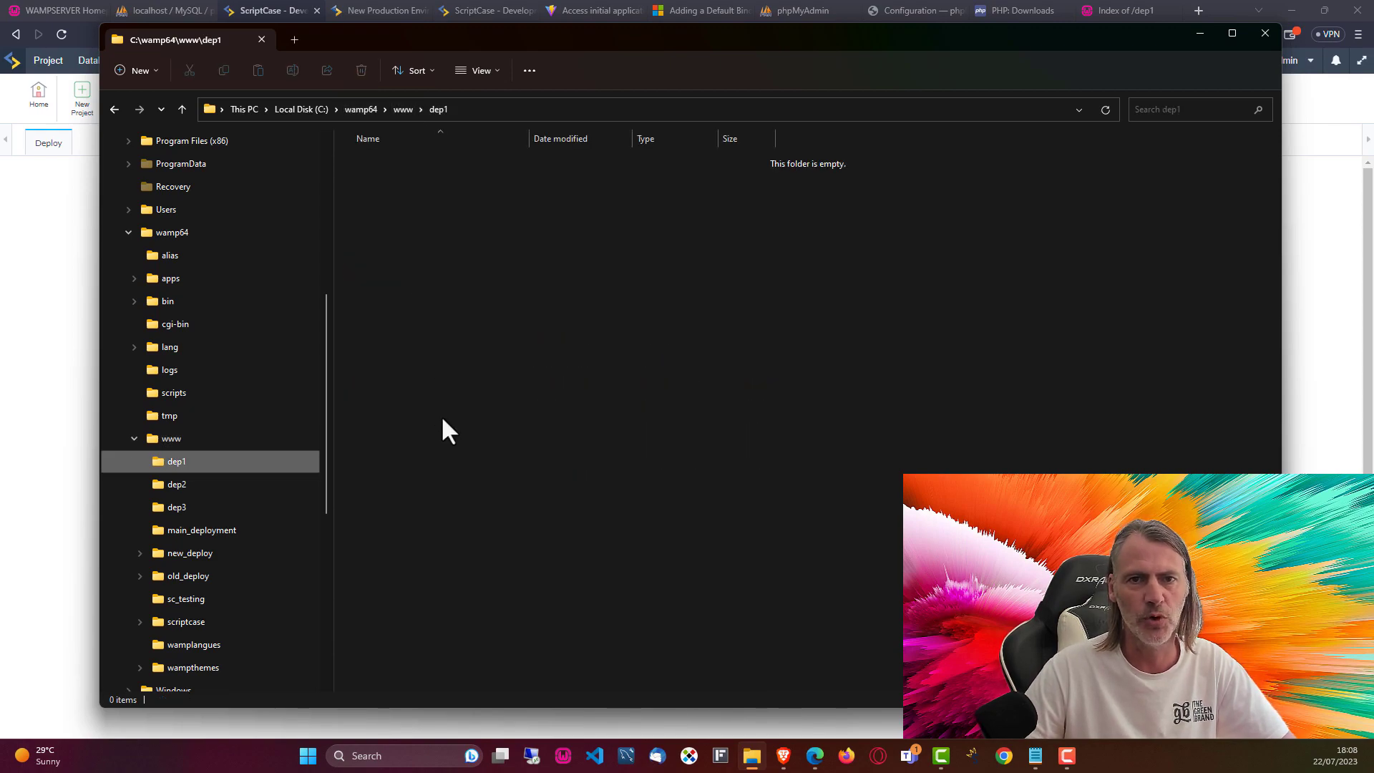
left_click(47, 540)
left_click(703, 368)
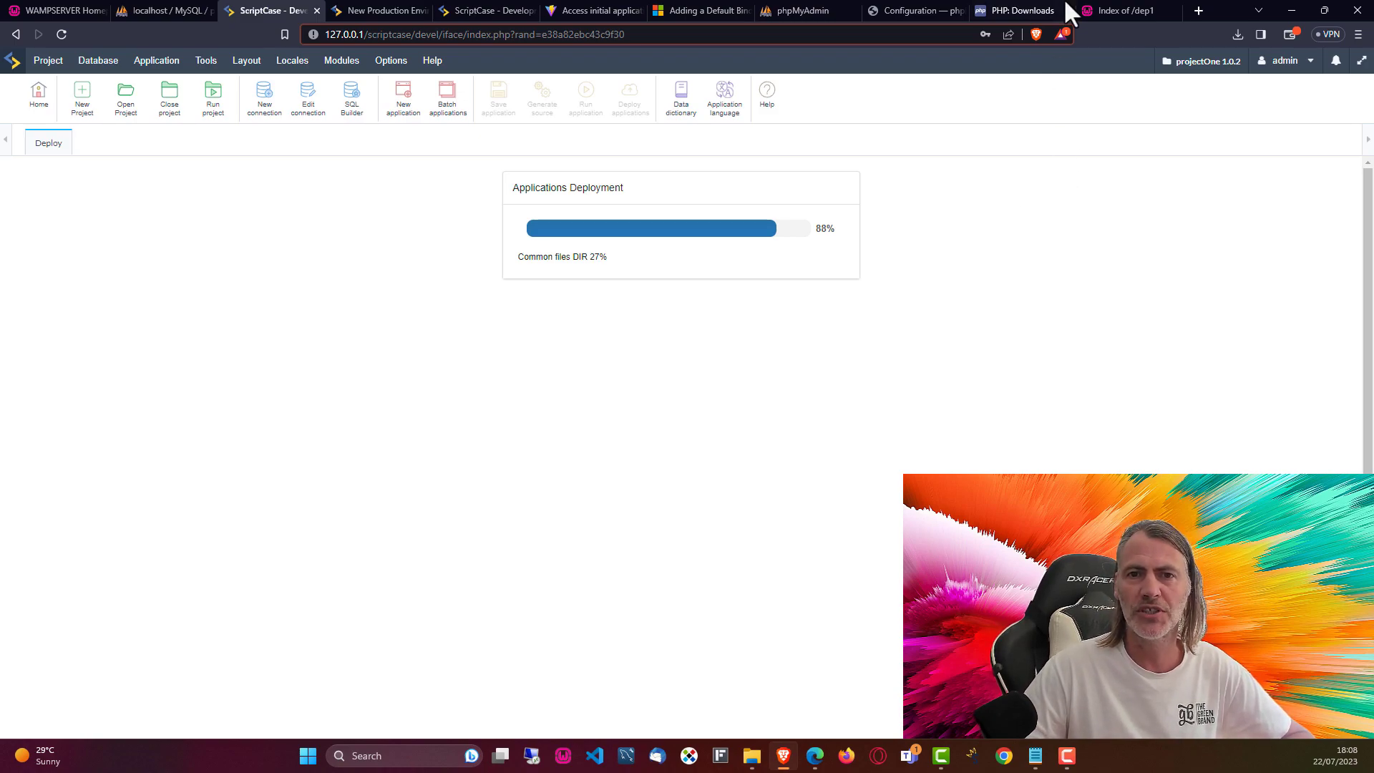
left_click(1146, 10)
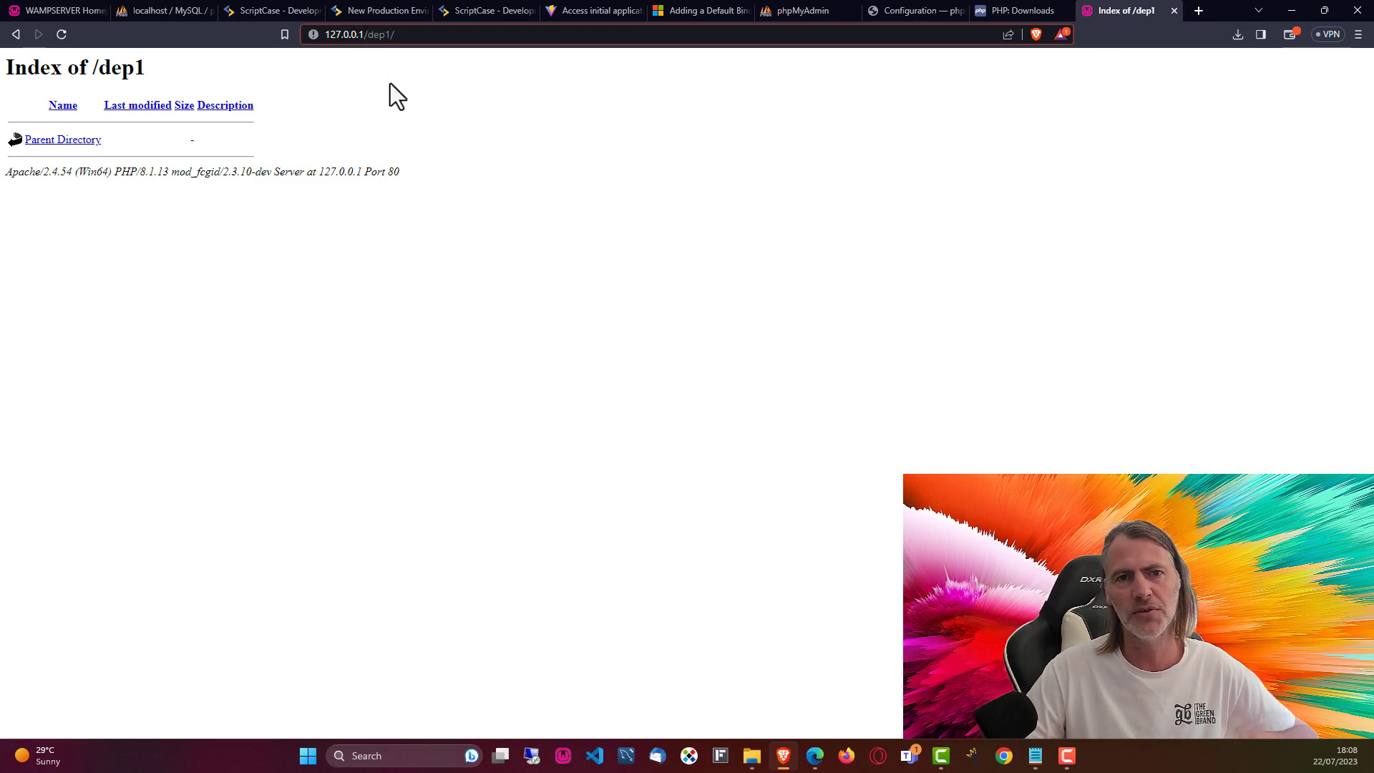
Step: Return to ScriptCase to watch the dep1 deployment reach 100% with everything OK
left_click(262, 10)
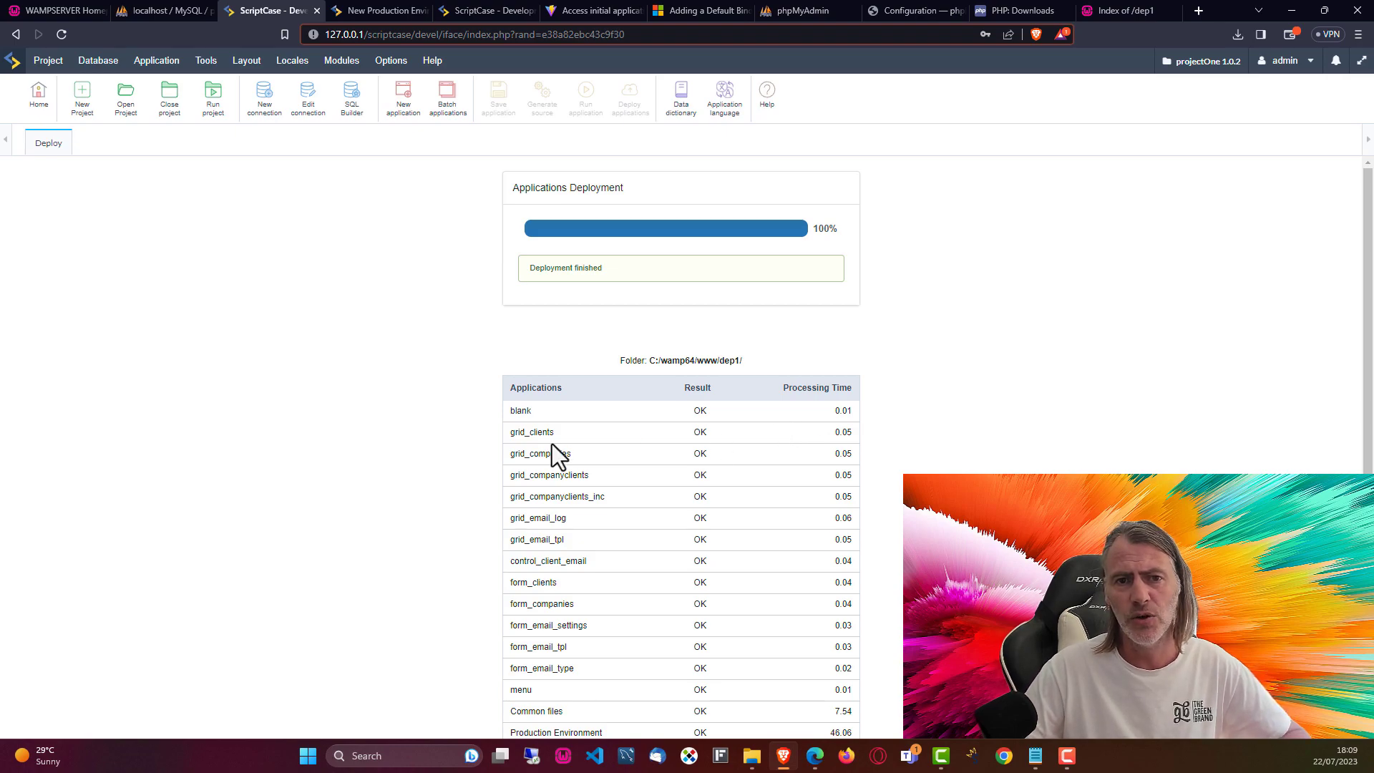
Step: Highlight the deployment timings: Common files 7.54, Production Environment 46.06, blank application 0.01
scroll(530, 418, "down", 1)
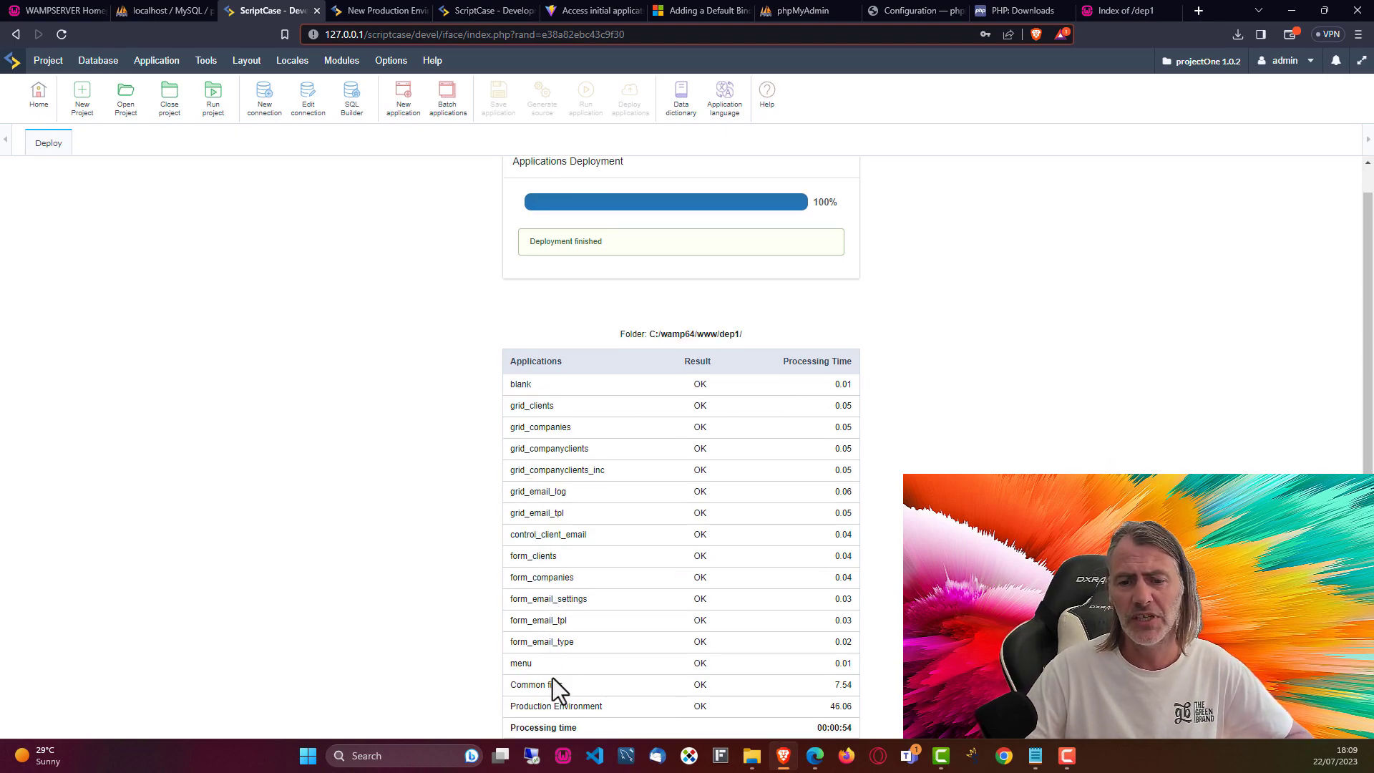
left_click_drag(508, 685, 566, 685)
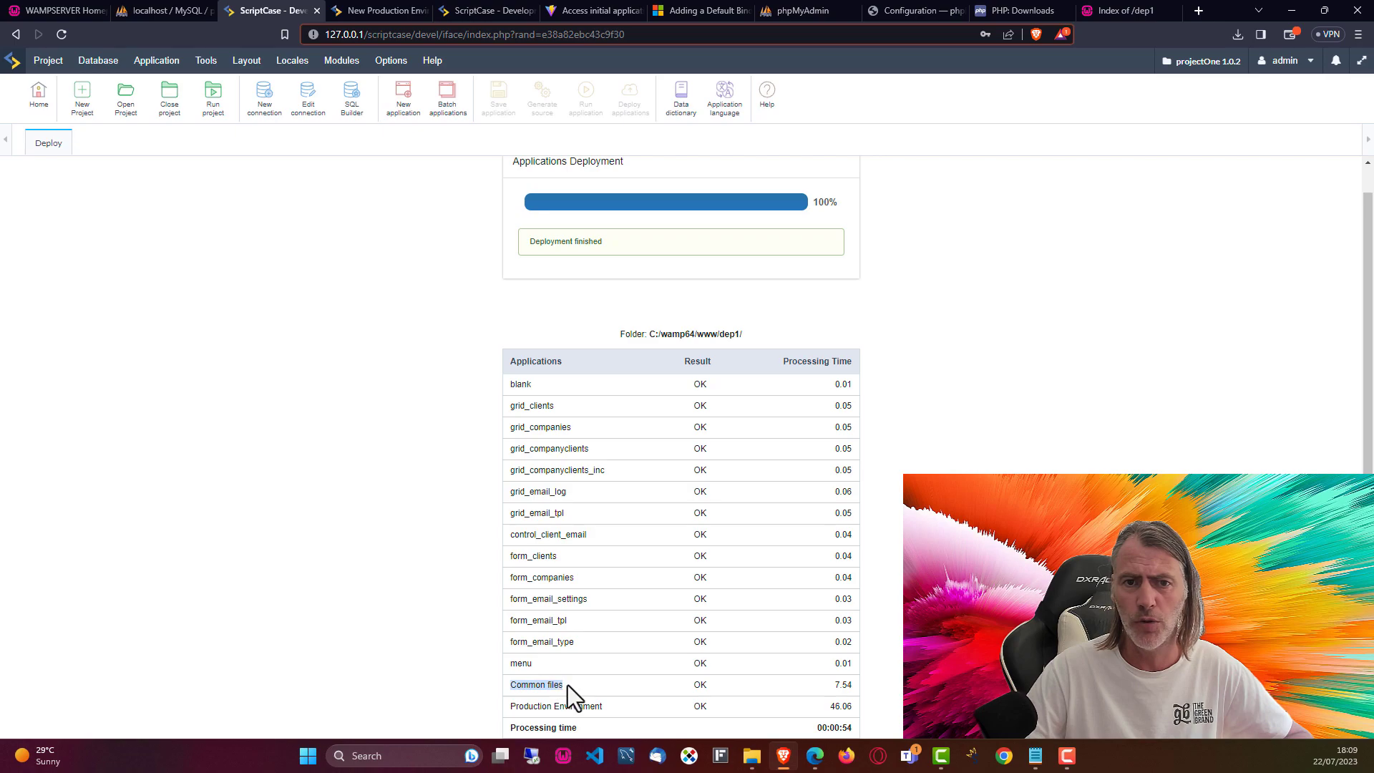
left_click_drag(833, 685, 853, 685)
left_click(845, 725)
left_click_drag(510, 707, 608, 712)
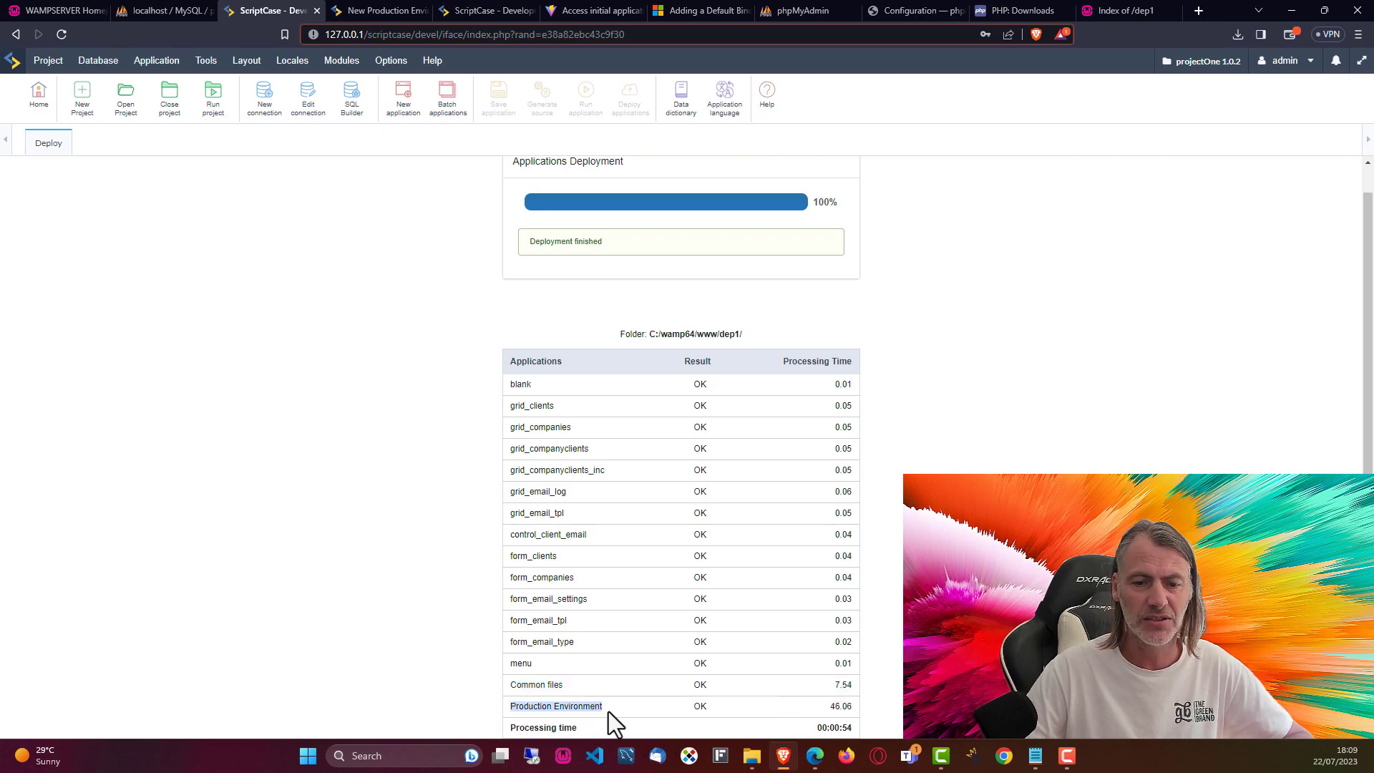
left_click_drag(826, 710, 845, 709)
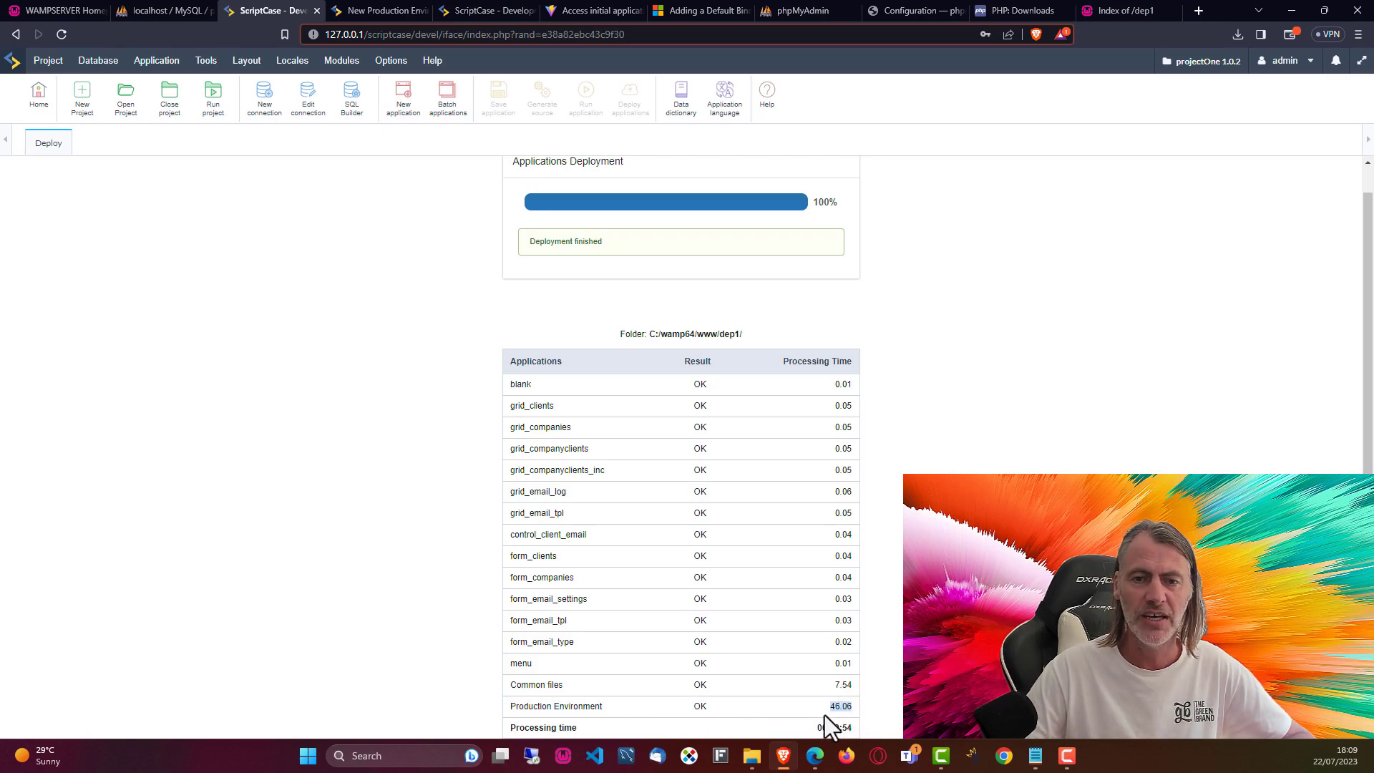
left_click(895, 708)
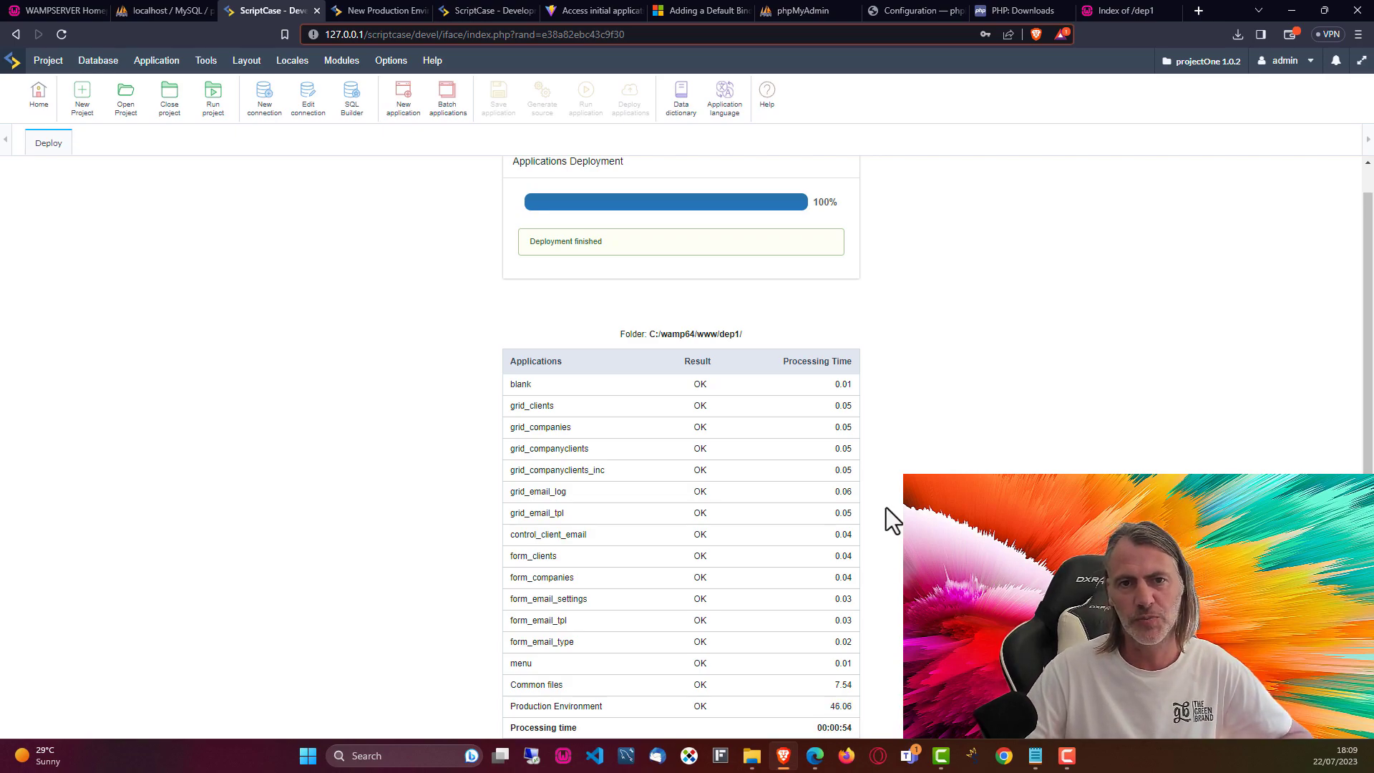
double_click(844, 384)
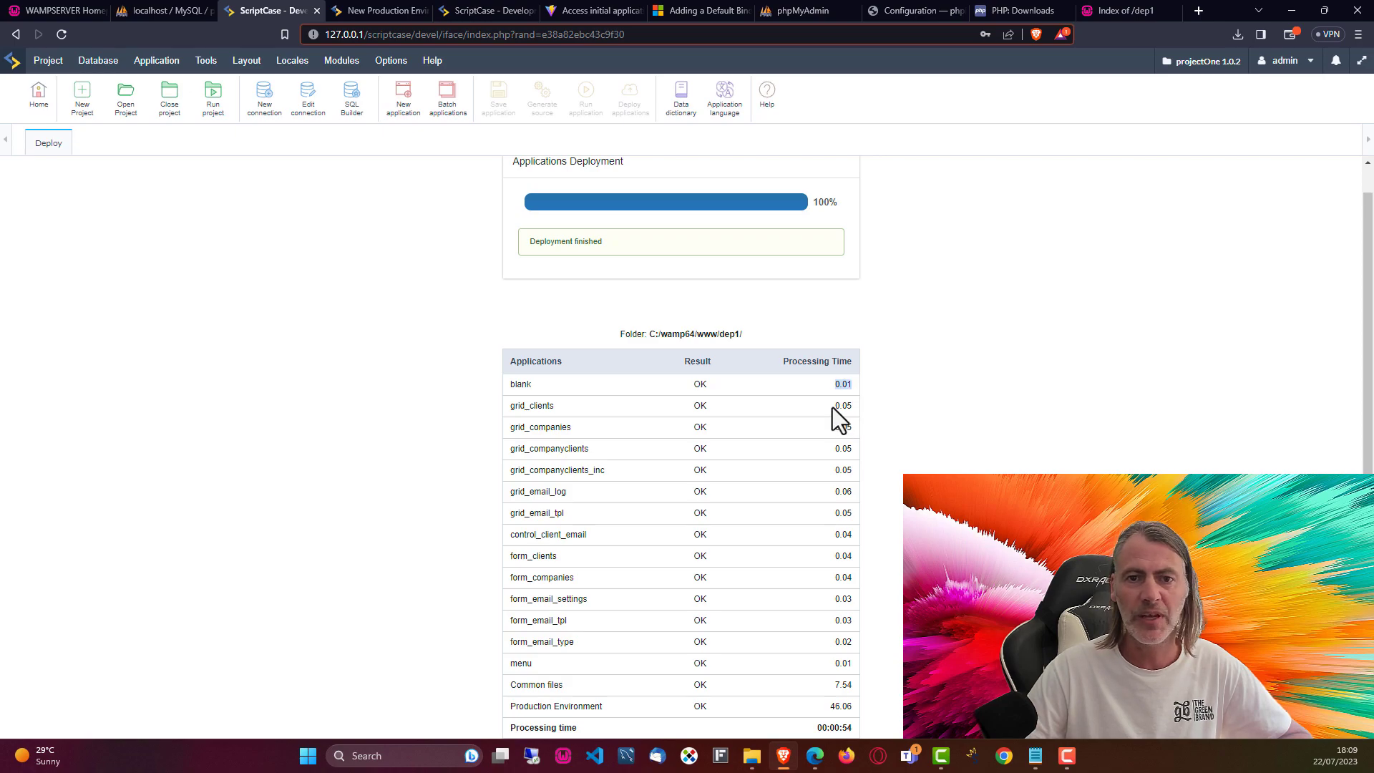
left_click(854, 449)
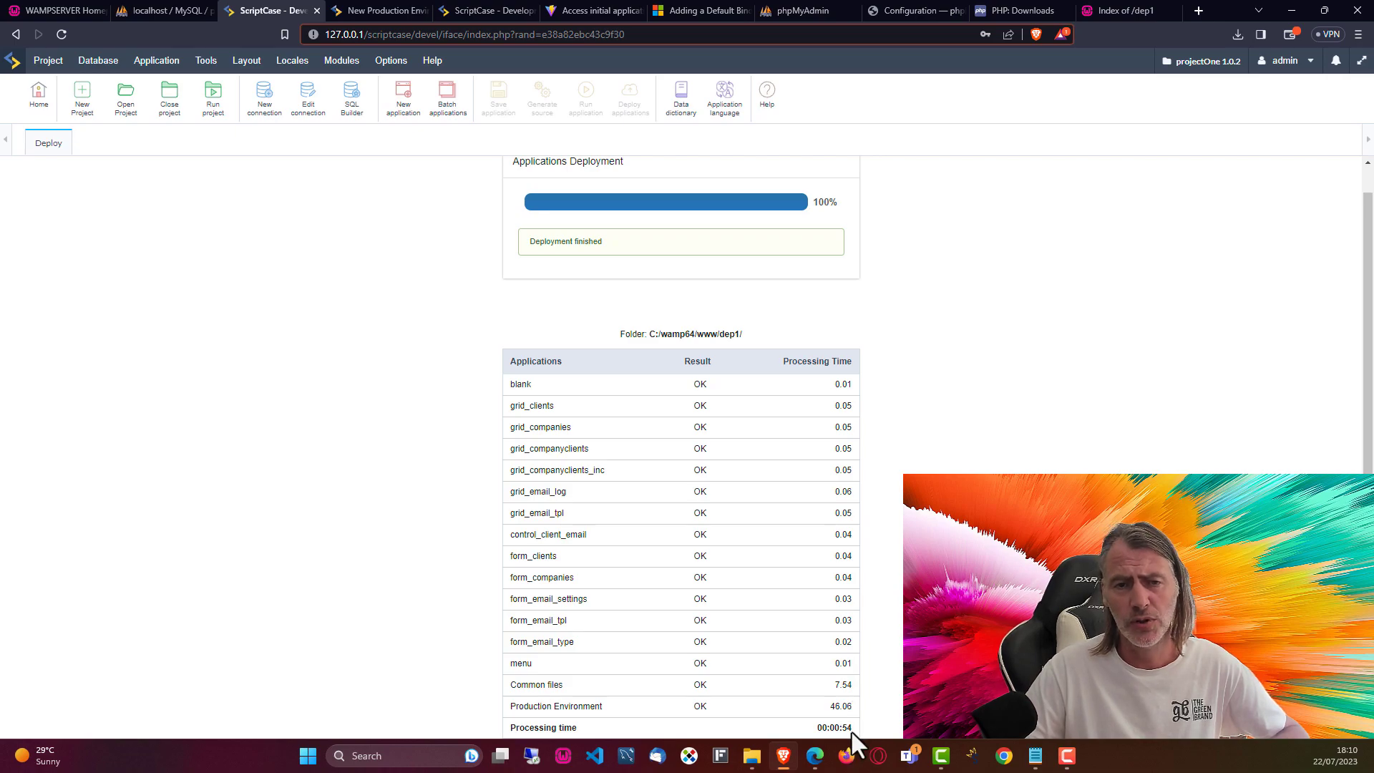
Step: Check the deployed application folders, _lib and index file in C:\wamp64\www\dep1
scroll(680, 443, "up", 1)
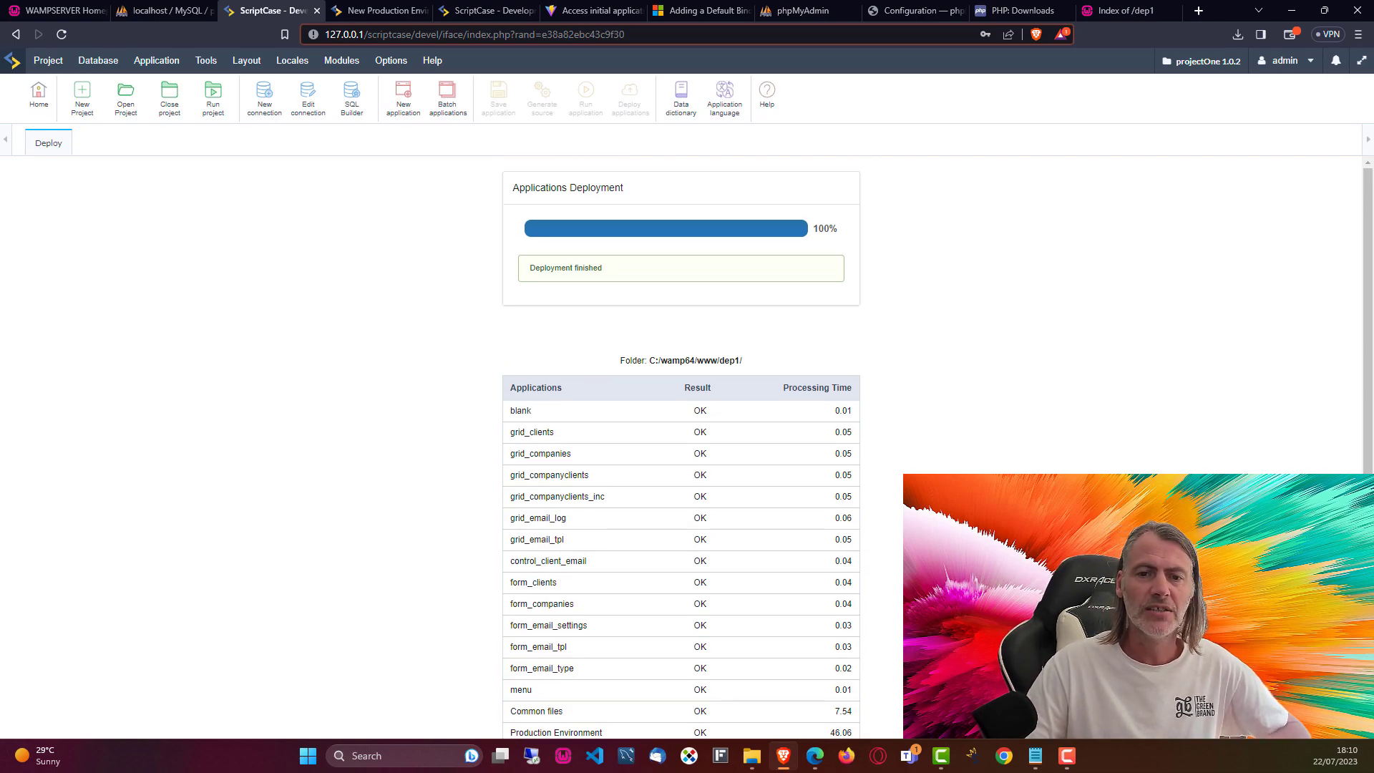
left_click(752, 756)
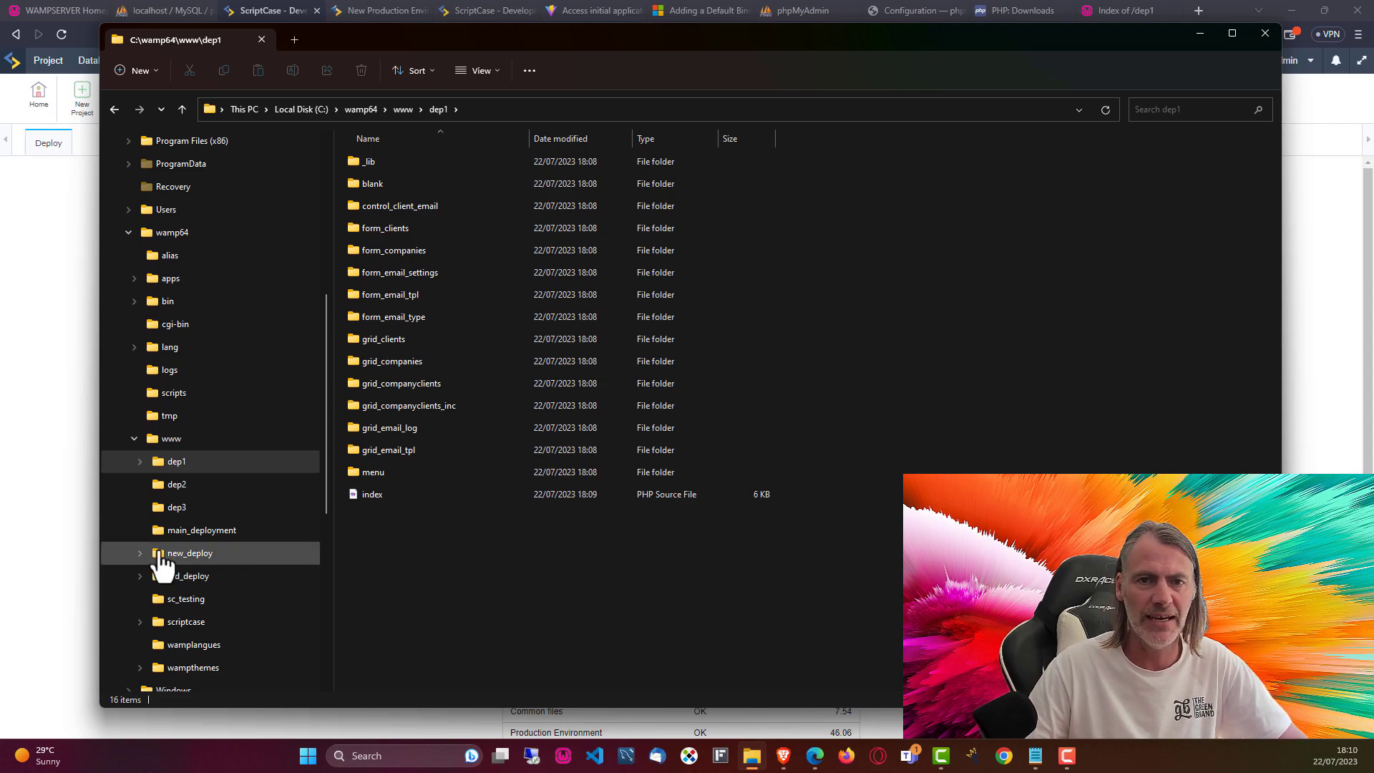
left_click(65, 494)
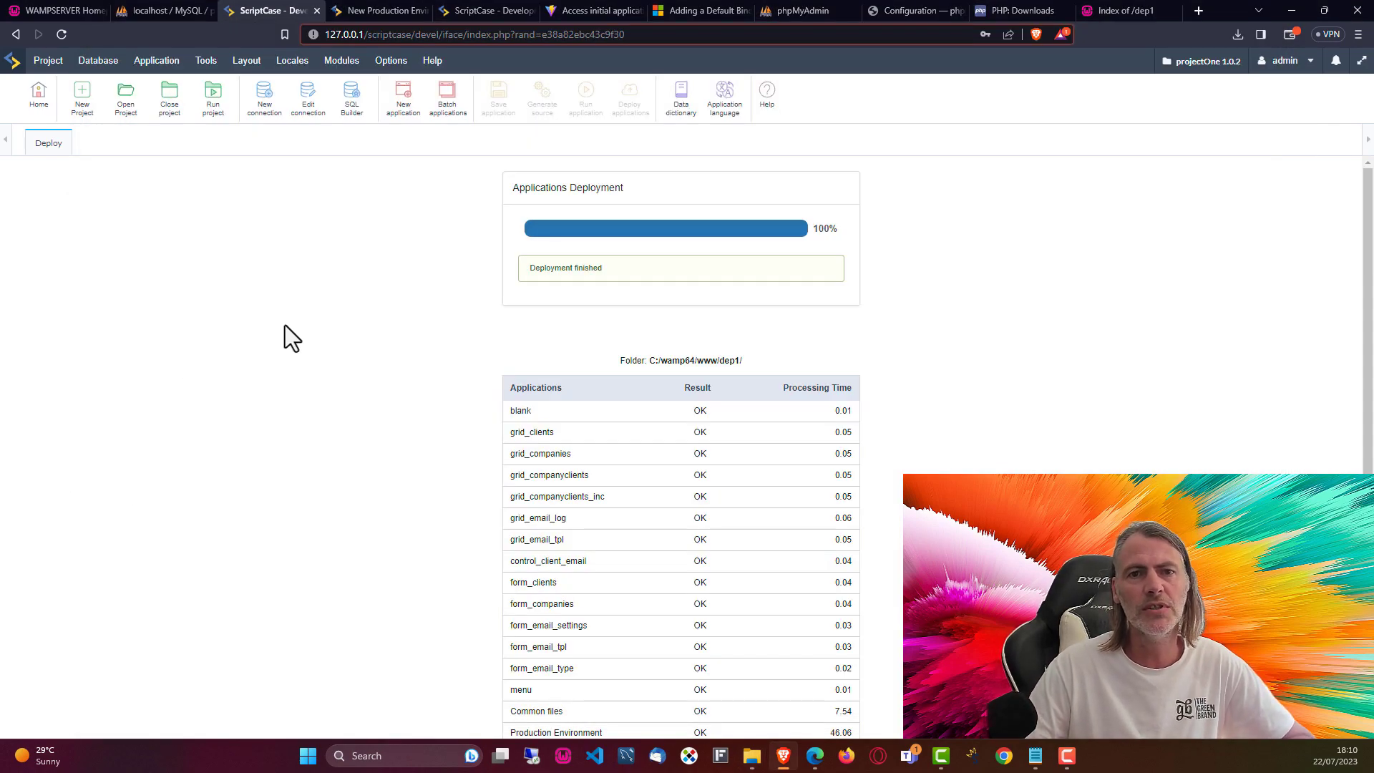
left_click(48, 60)
Step: Launch Project > Deploy again, then reload the dep1 tab to load the deployed index page
mouse_move(79, 428)
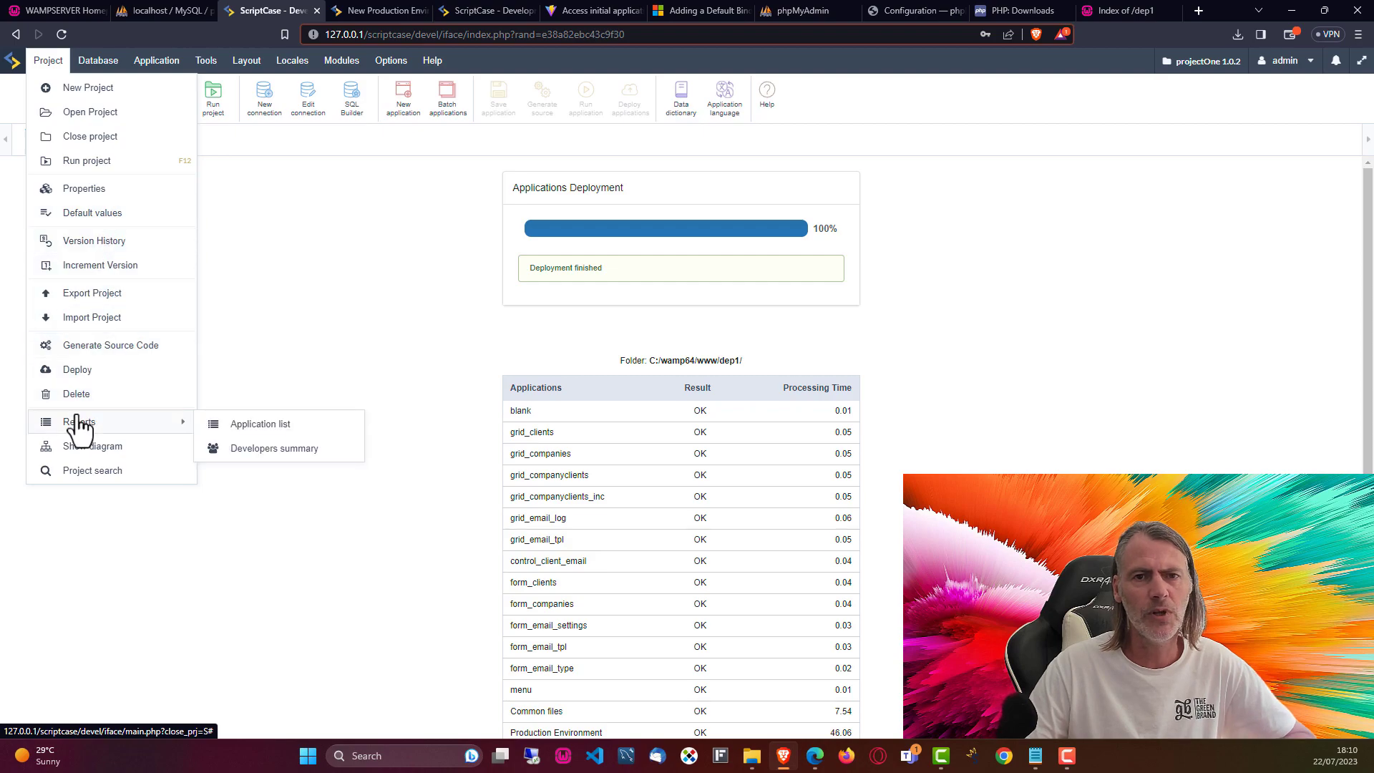
left_click(78, 370)
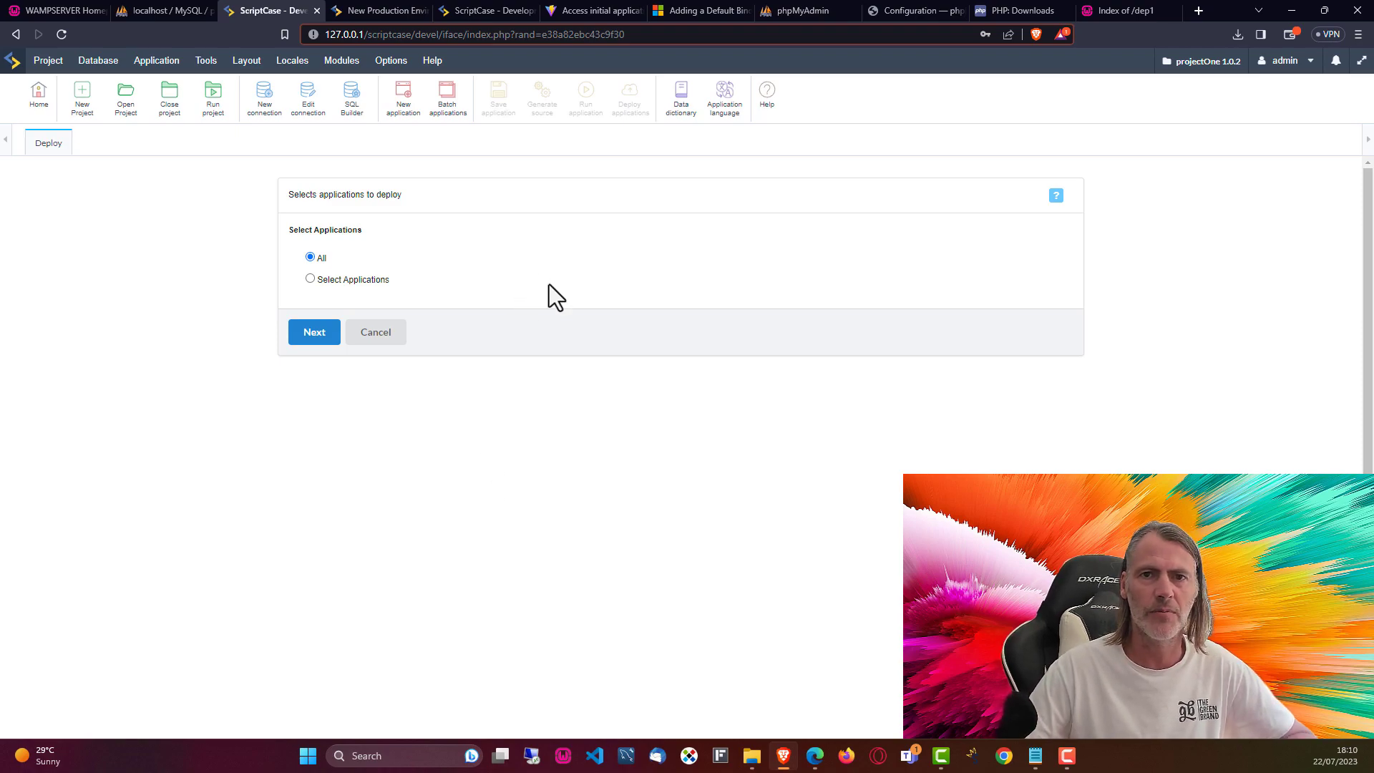
left_click(1117, 10)
key("F5")
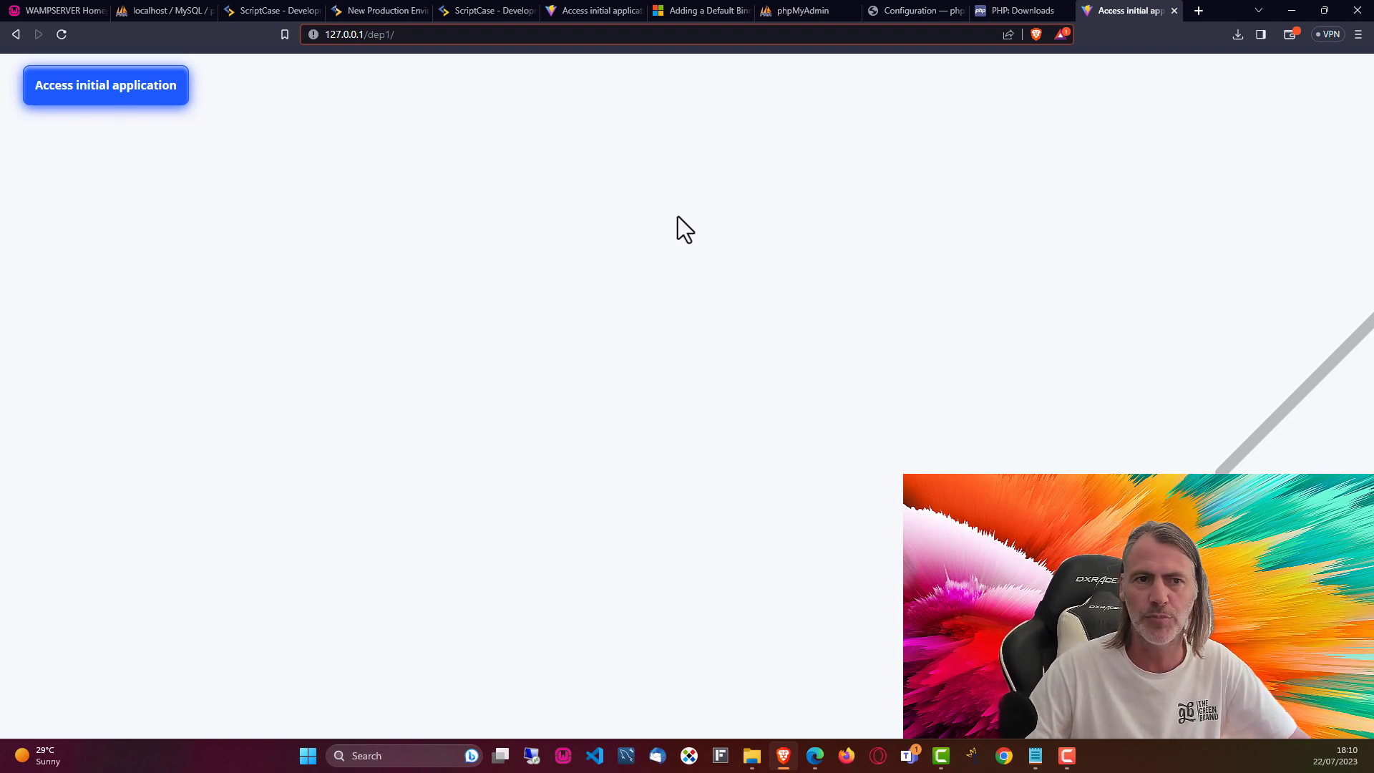
Step: Open the deployed menu at 127.0.0.1/dep1/menu/ and try one of its Email sections
left_click(415, 36)
left_click(471, 167)
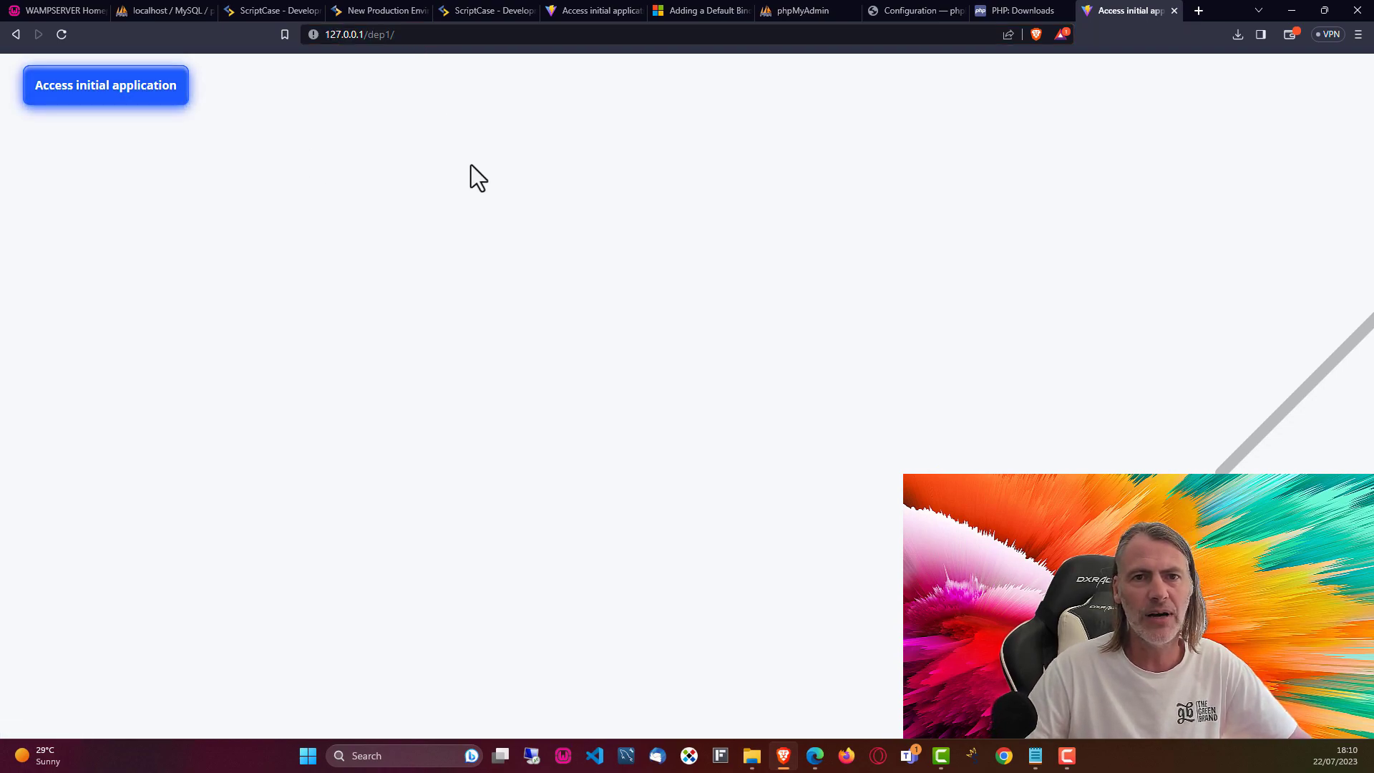
left_click(86, 96)
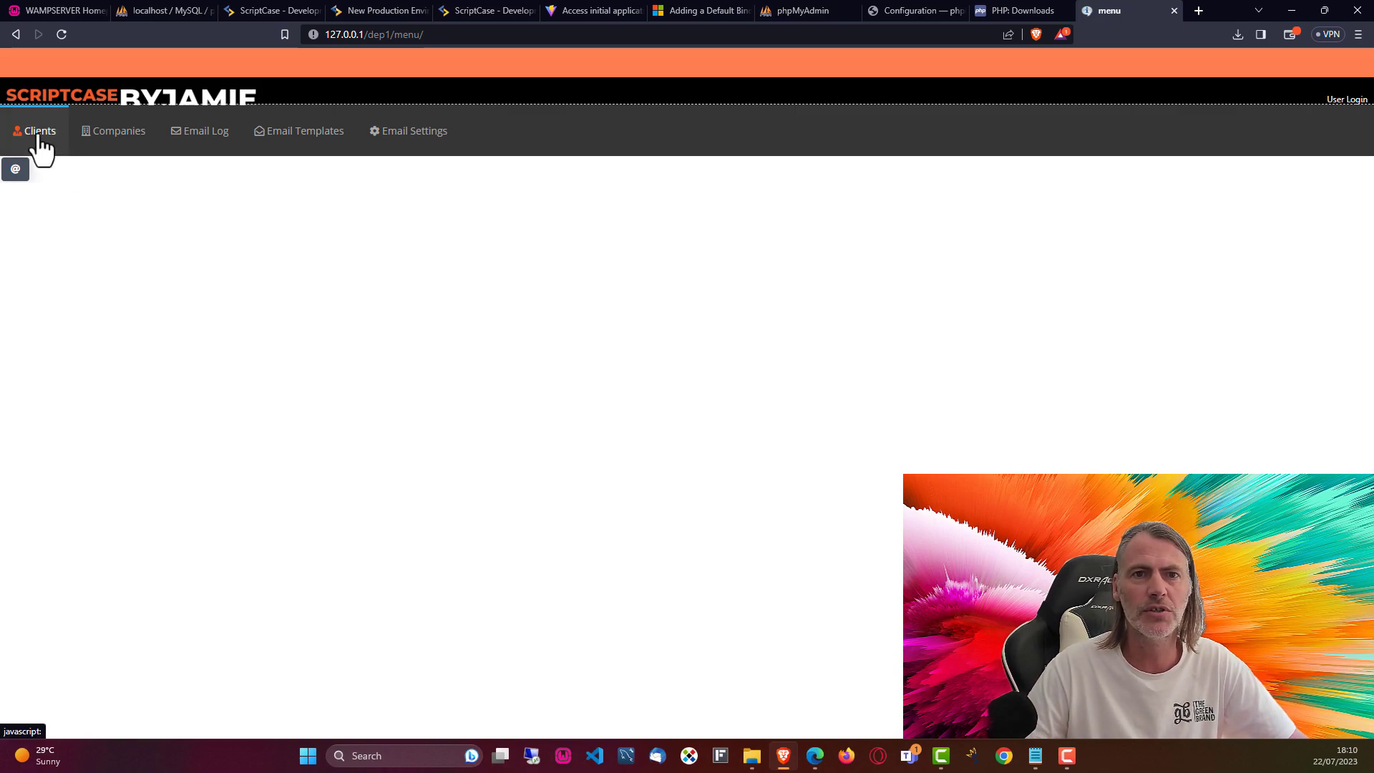
left_click(207, 135)
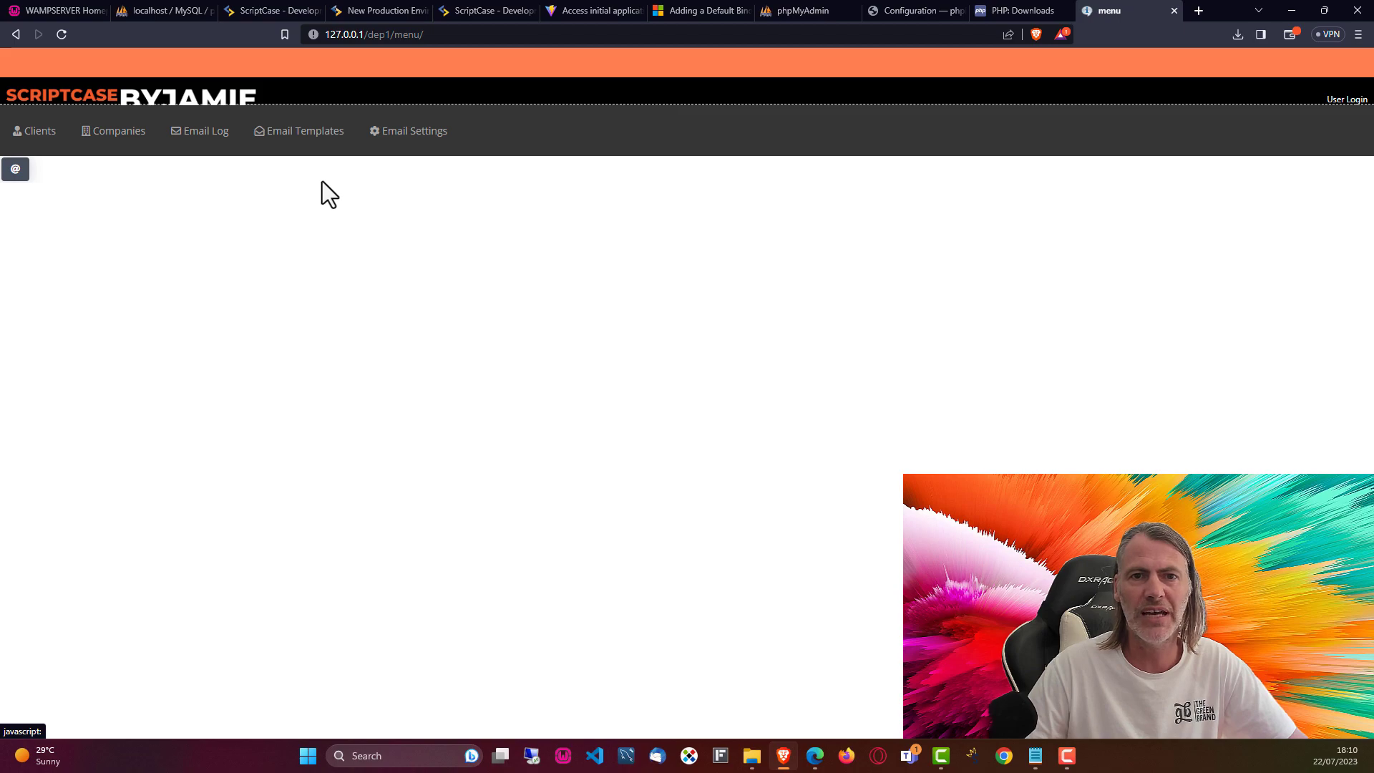
Step: Try the other Email sections and Clients, each reporting connection conn_mysql not found
left_click(304, 134)
left_click(419, 134)
left_click(28, 132)
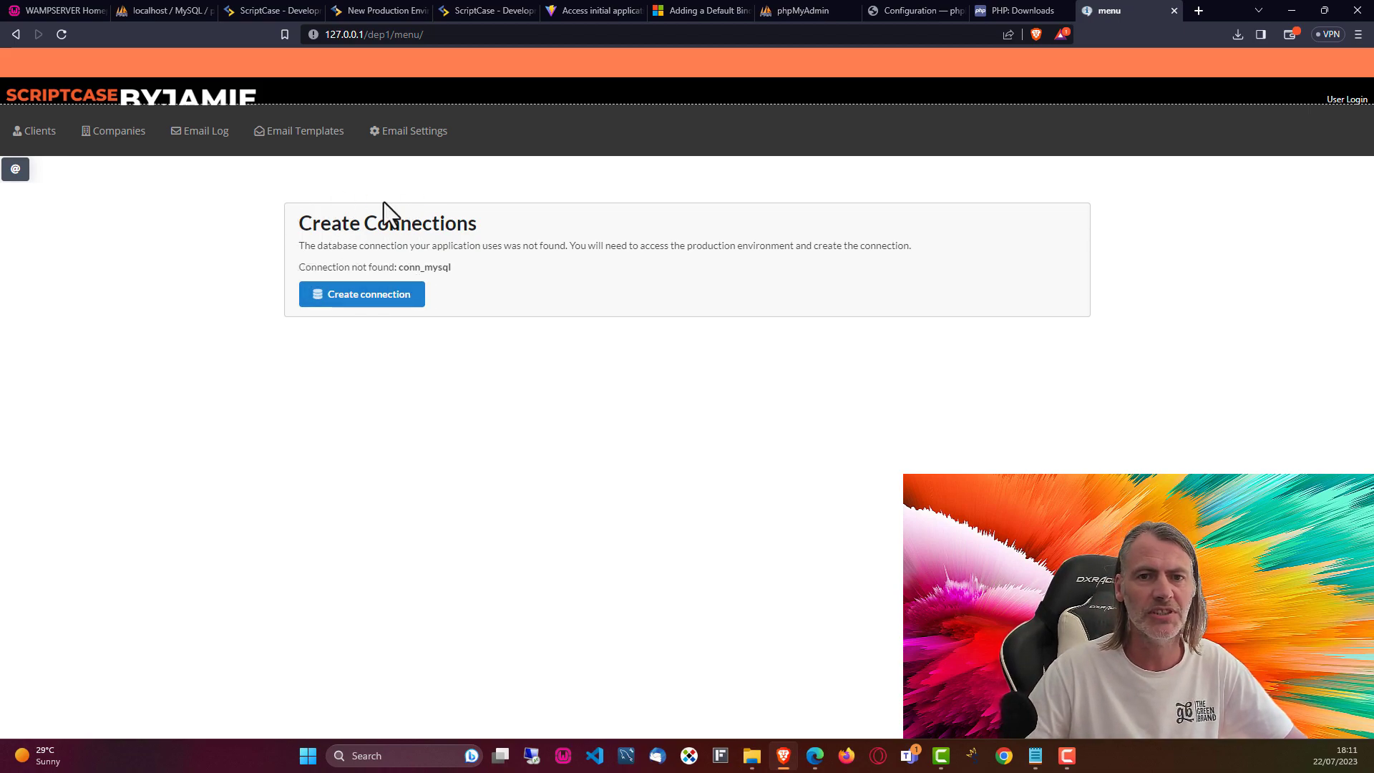
Step: Start creating the missing connection and log in to the production environment with its default password
left_click(361, 296)
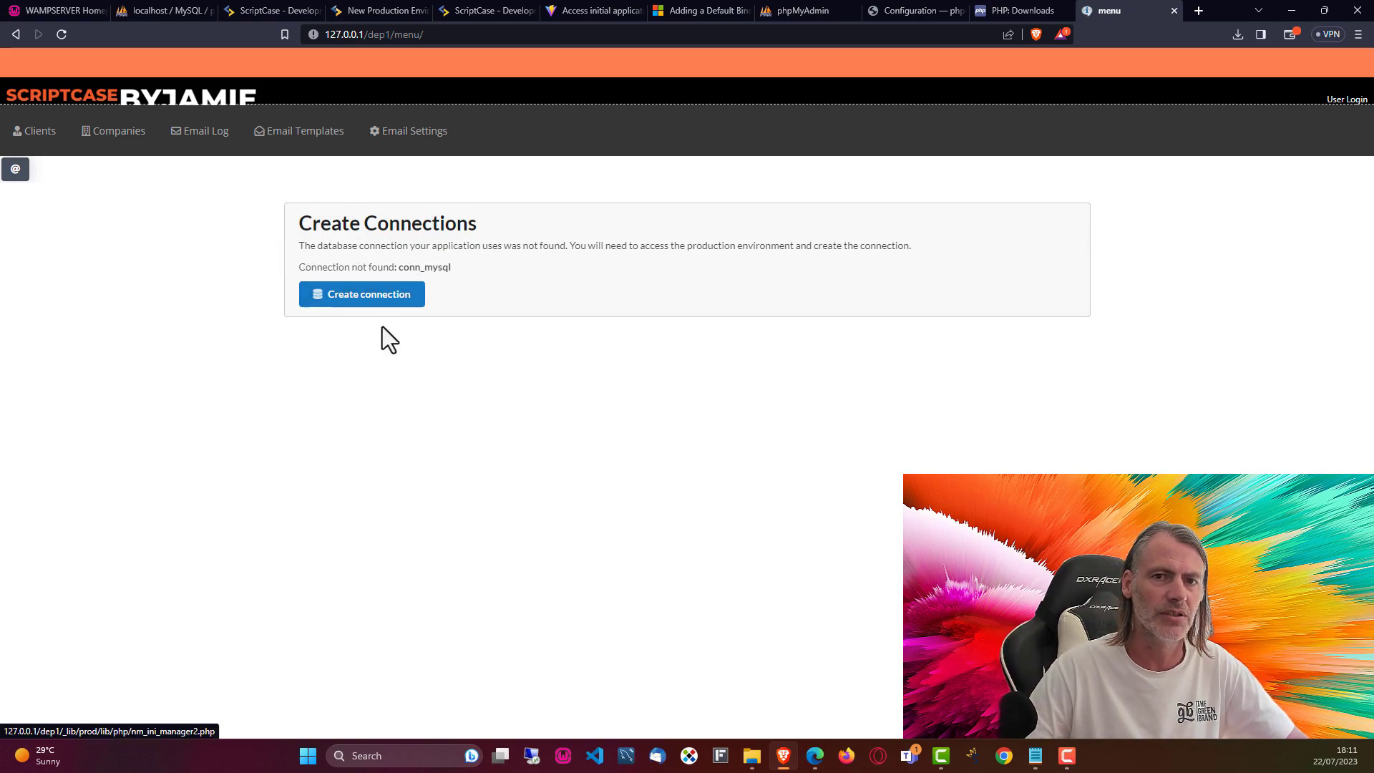
left_click(577, 413)
type("scr")
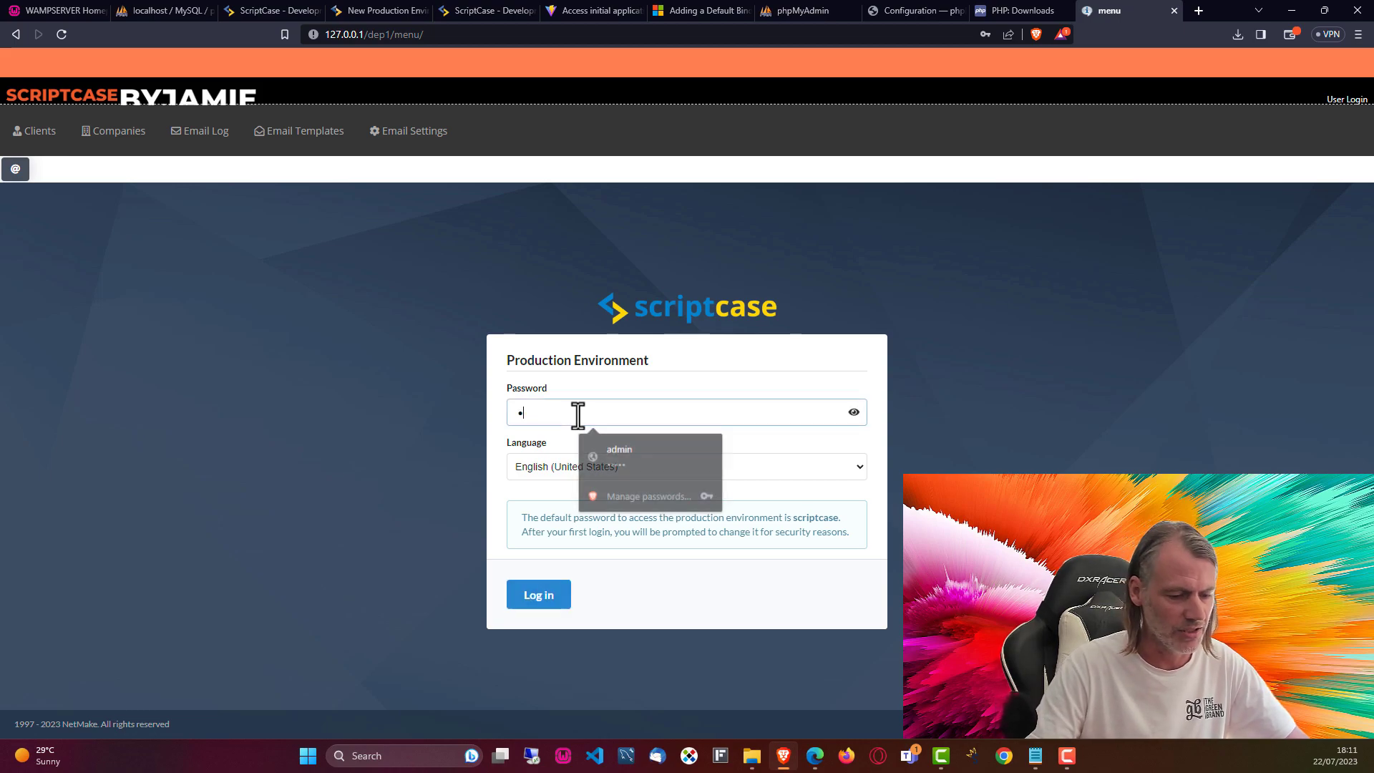
type("iptcase")
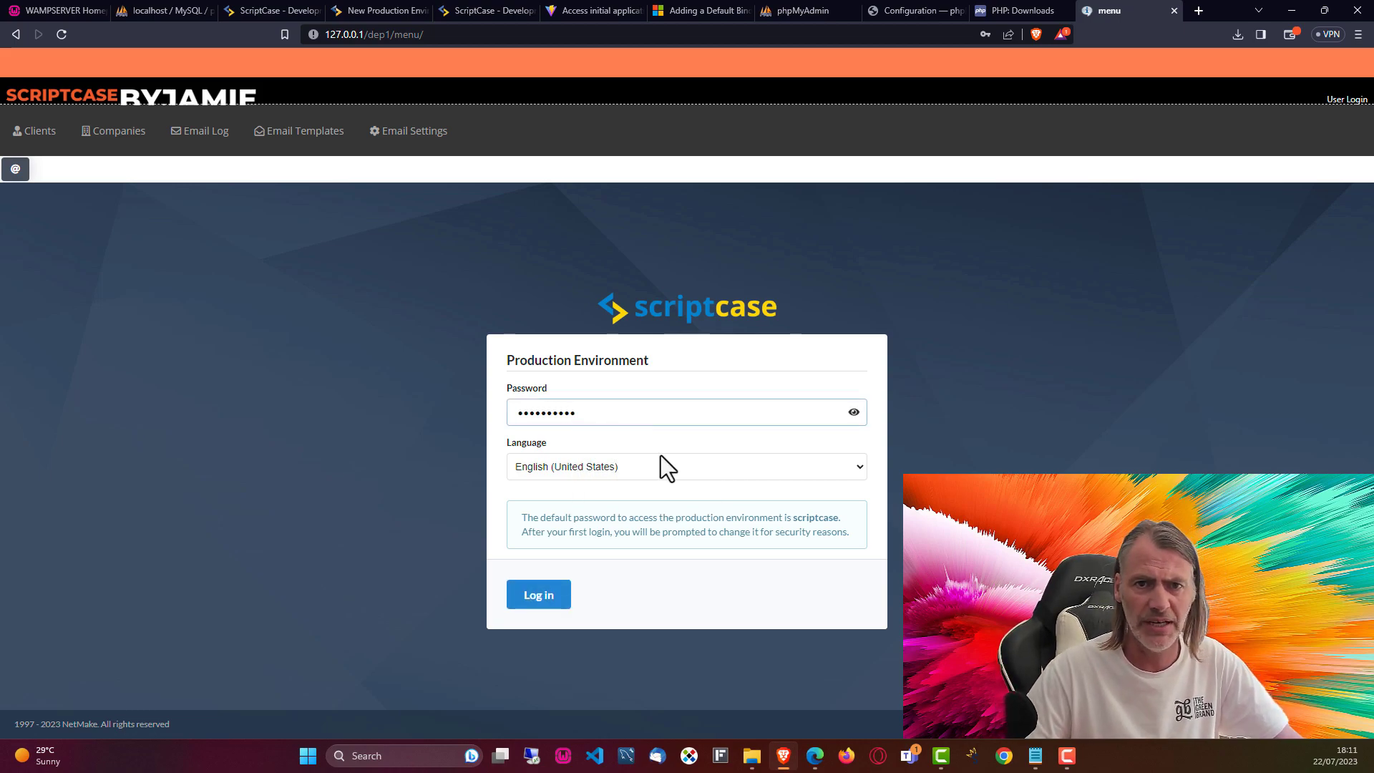
double_click(819, 517)
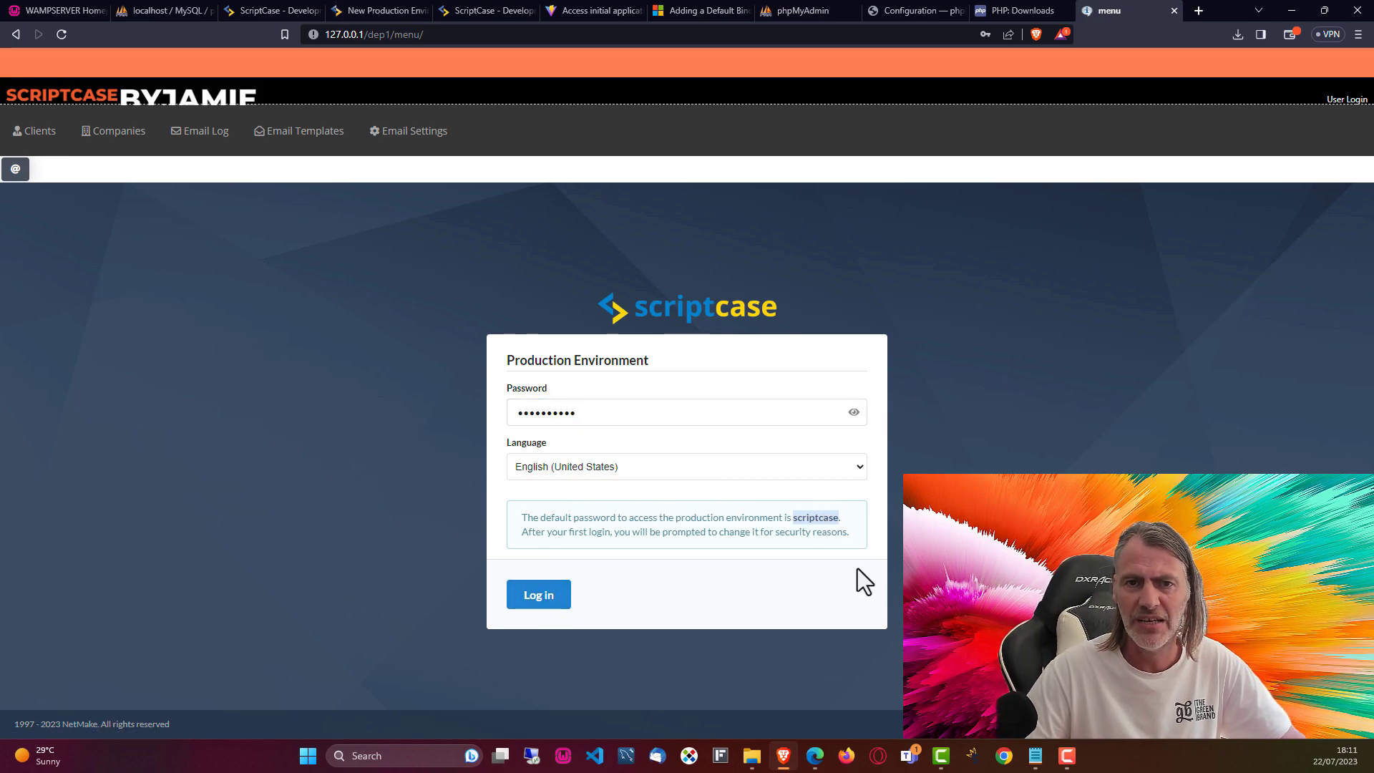
left_click(551, 597)
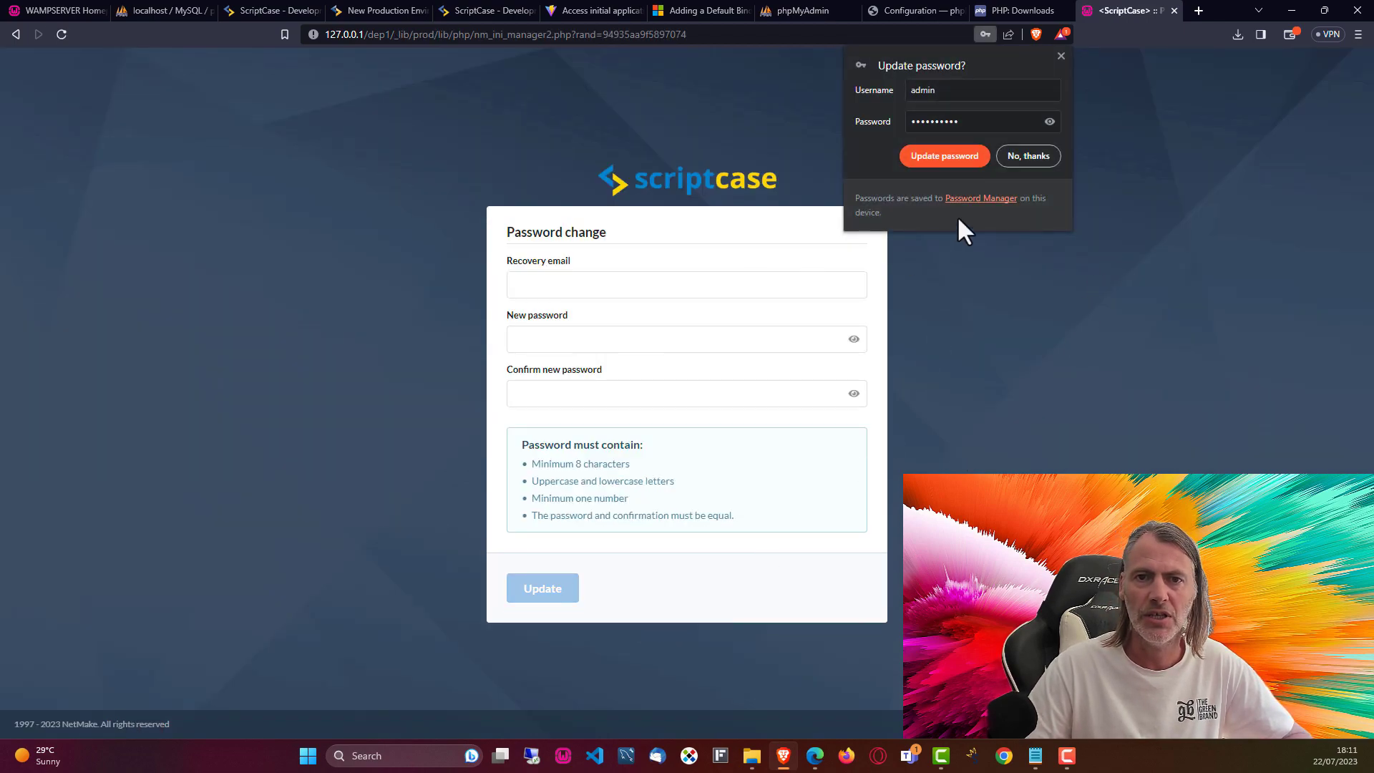
left_click(1062, 56)
Step: Enter the recovery e-mail address and paste the new password into both password fields
left_click(548, 285)
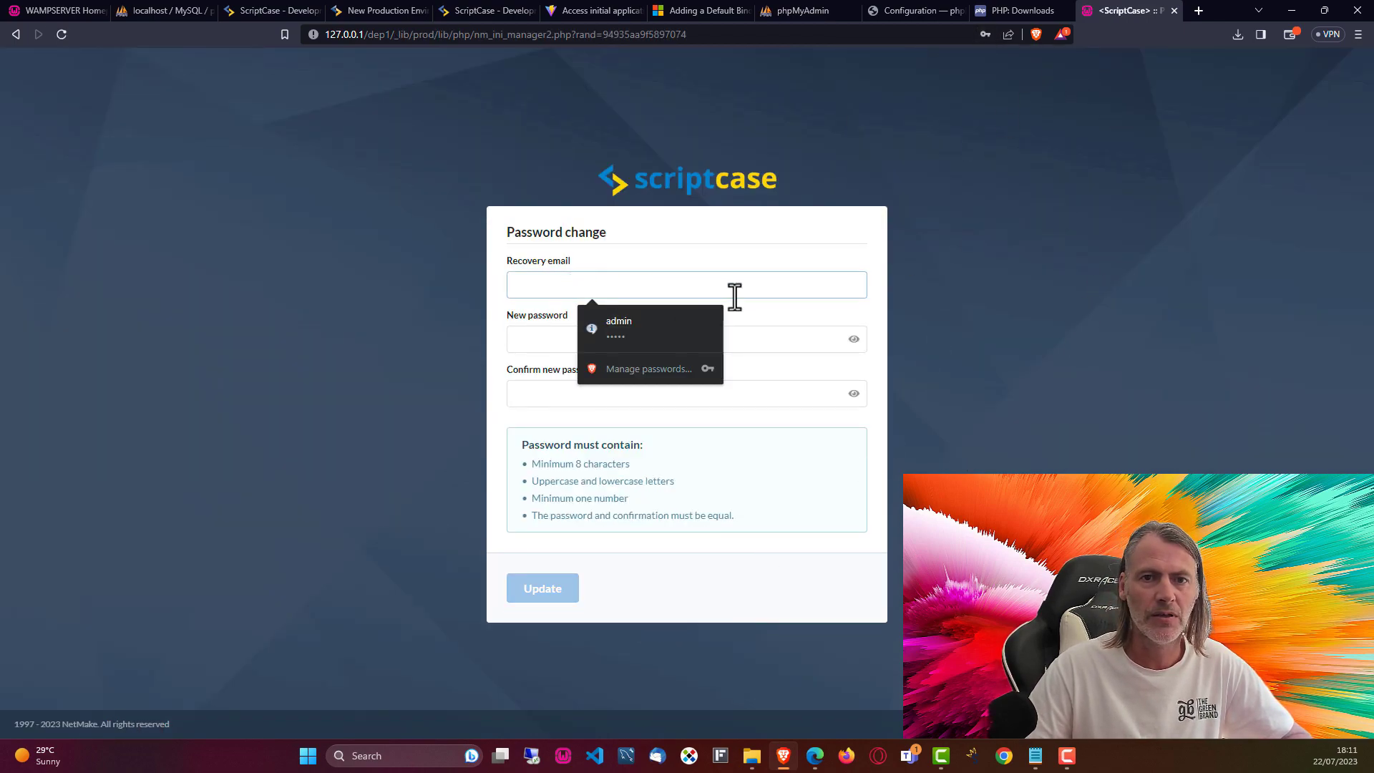
left_click(548, 287)
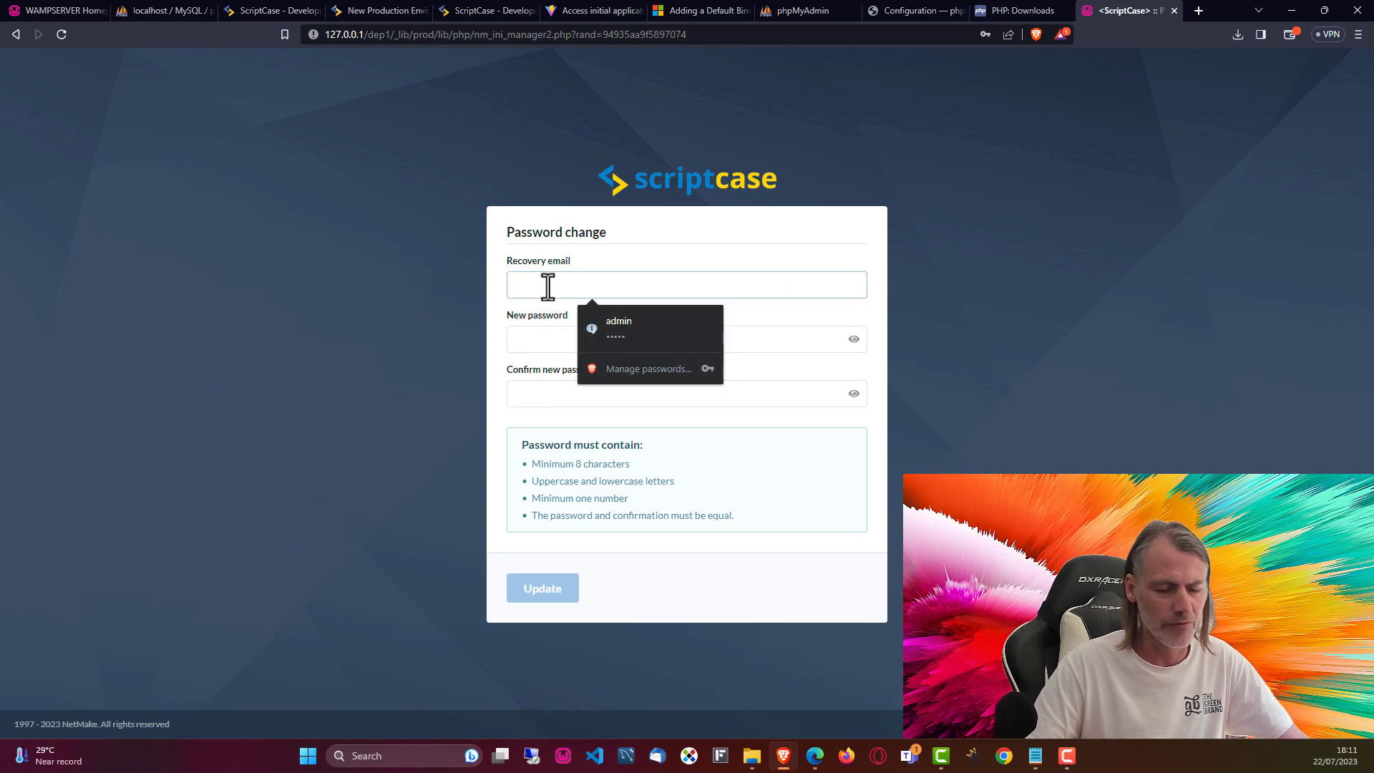
type("h")
key("BackSpace")
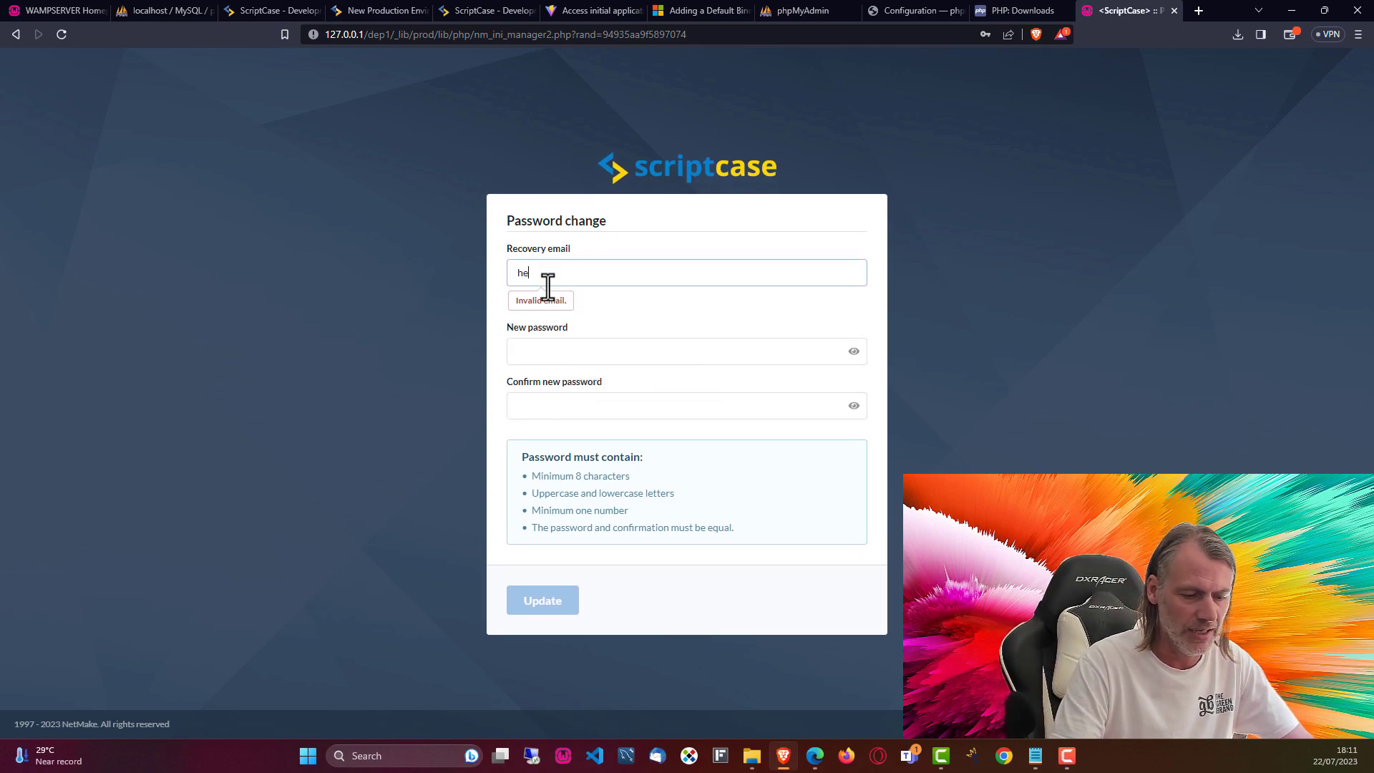
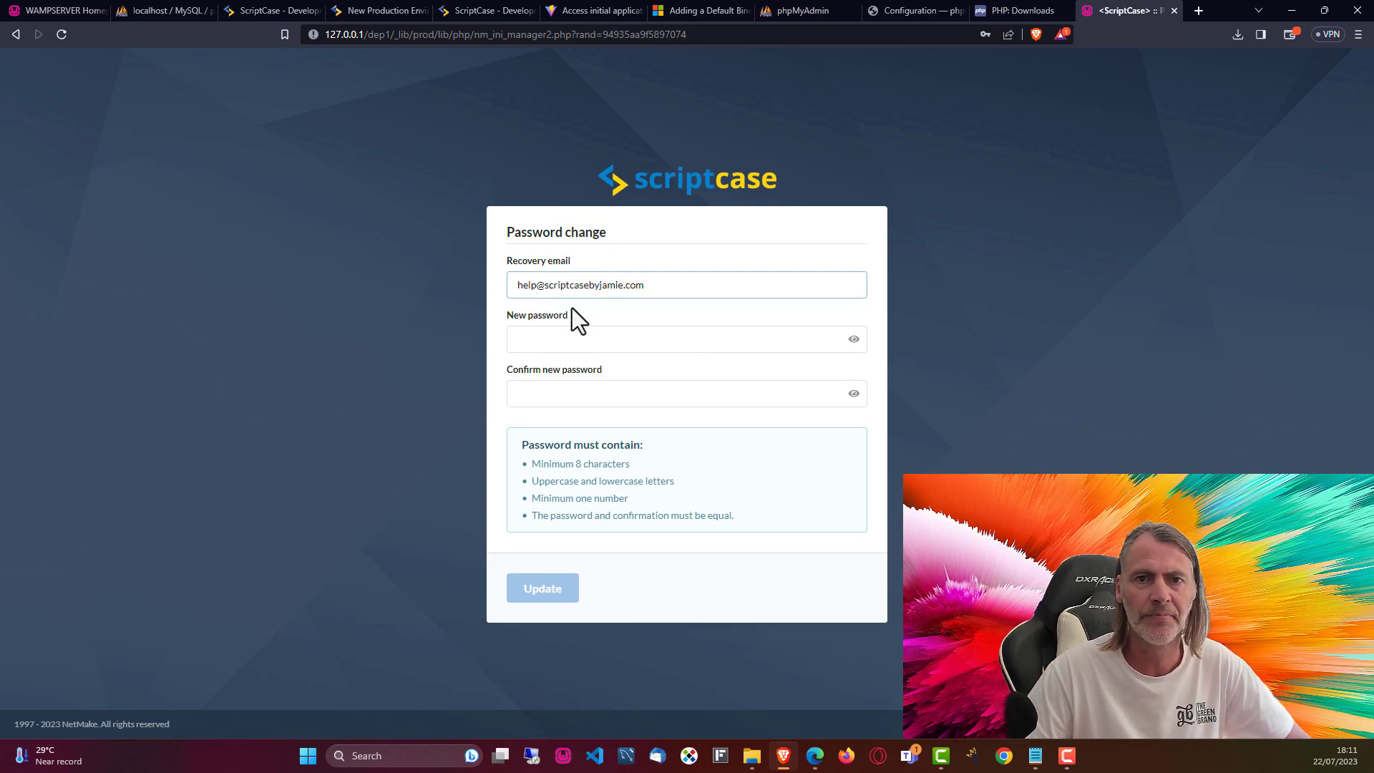
left_click(599, 337)
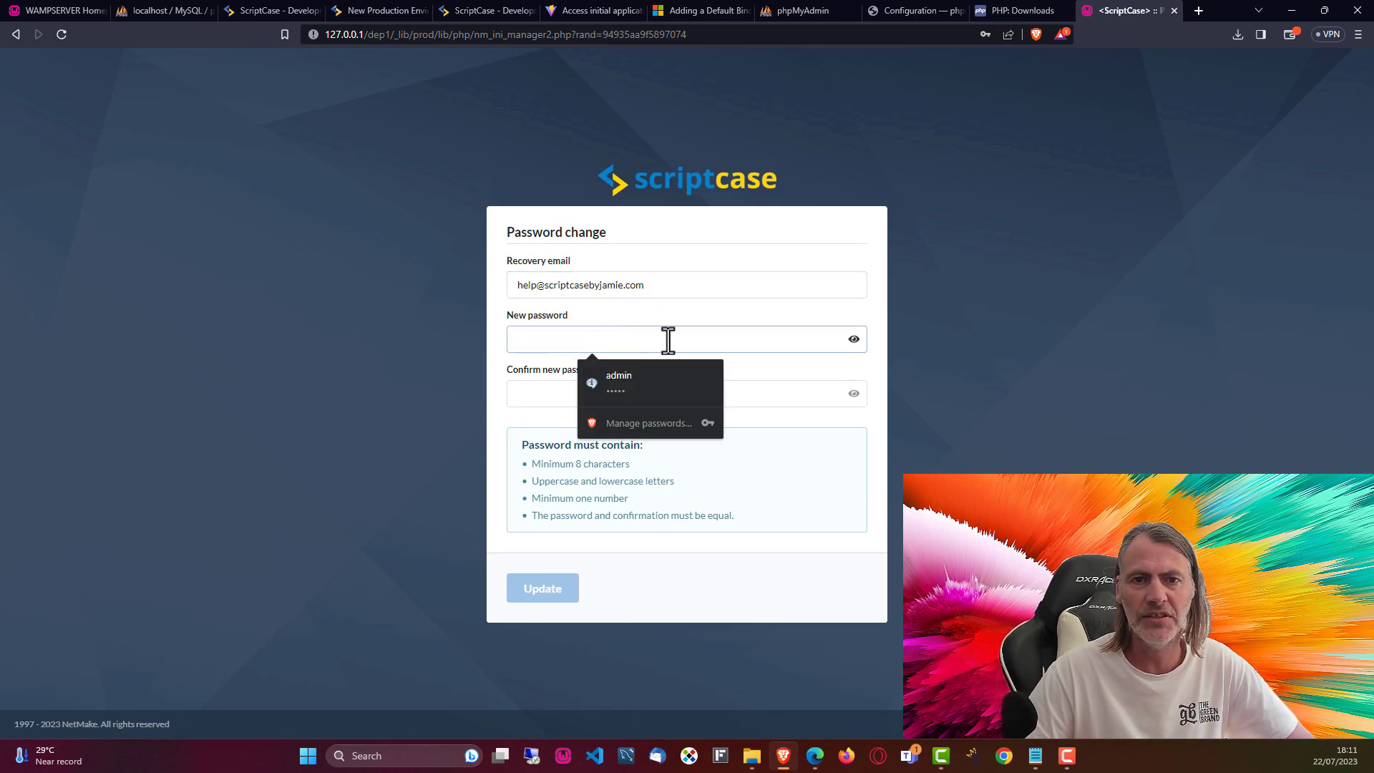
left_click(990, 359)
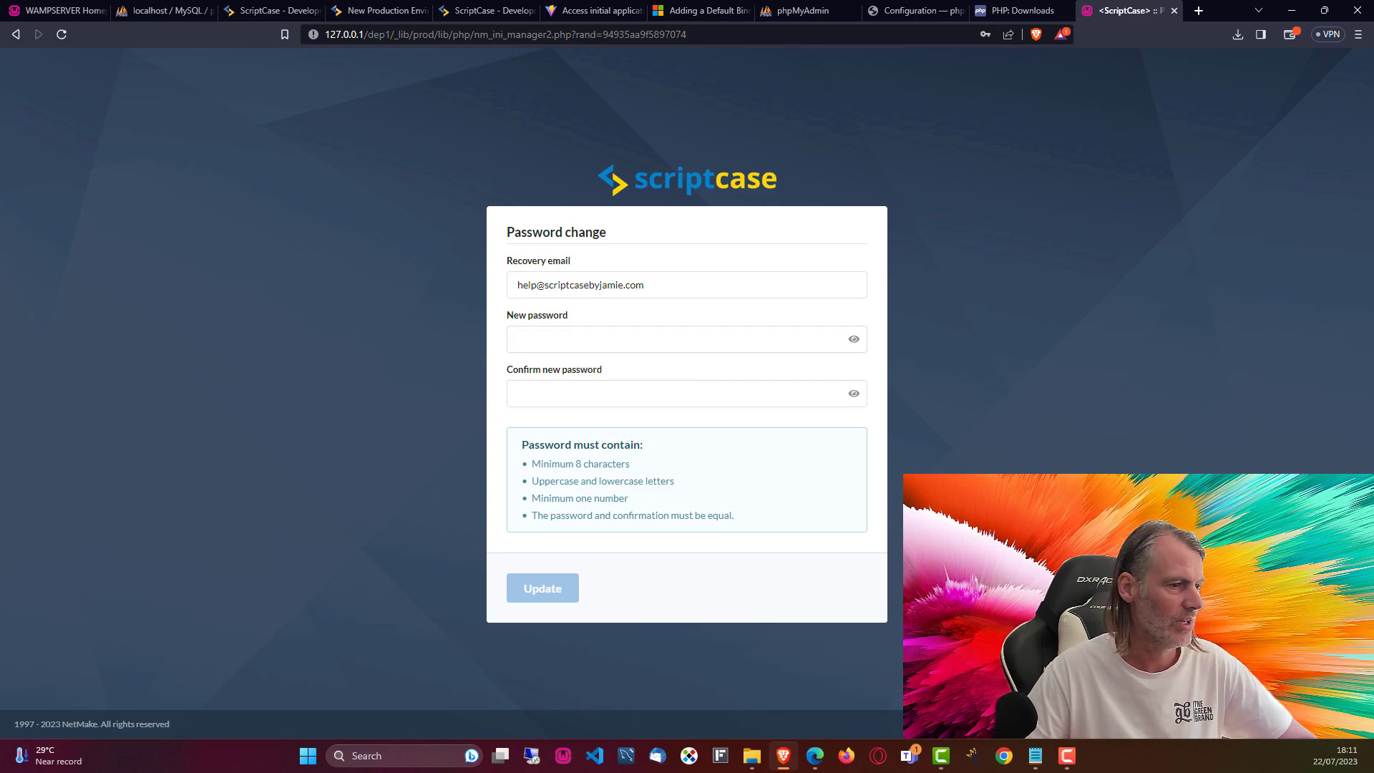
key("alt+Tab")
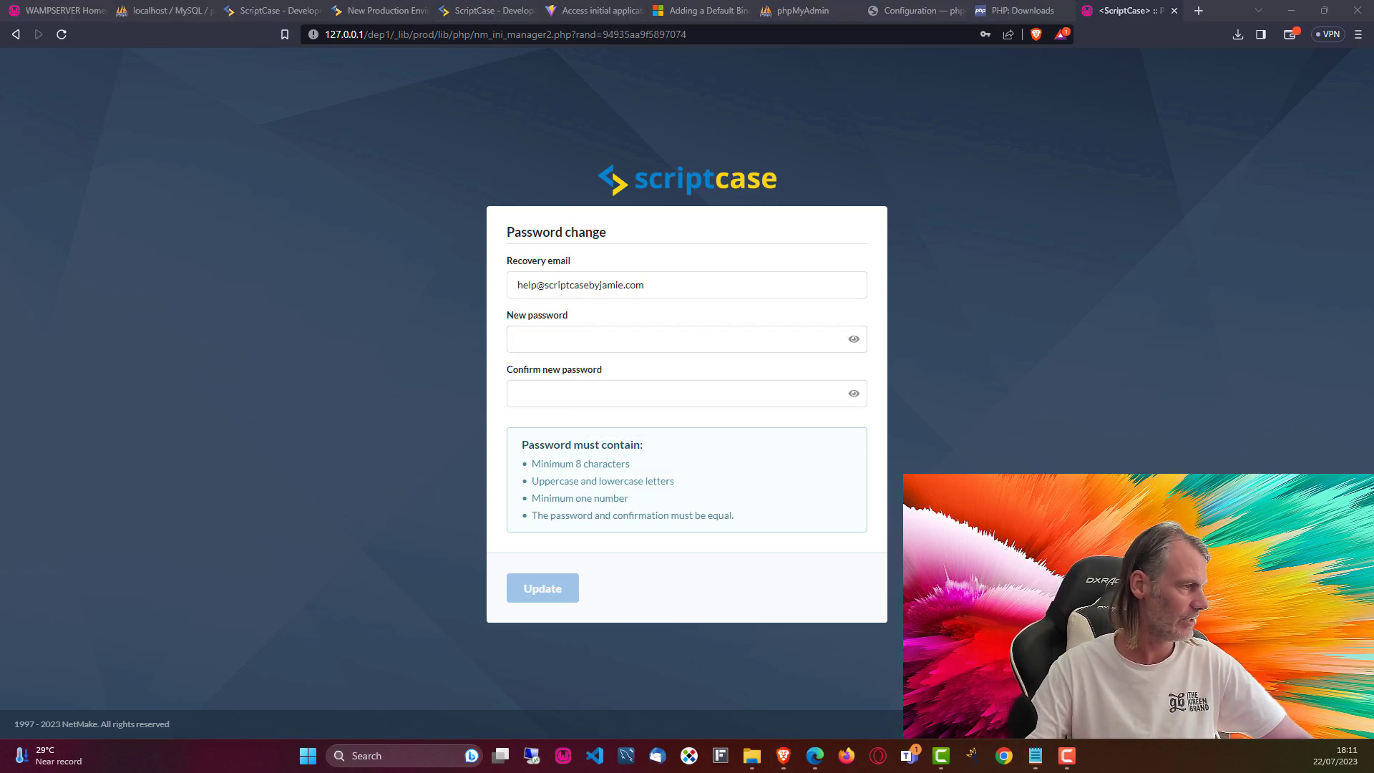
left_click(529, 338)
key("ctrl+v")
left_click(537, 393)
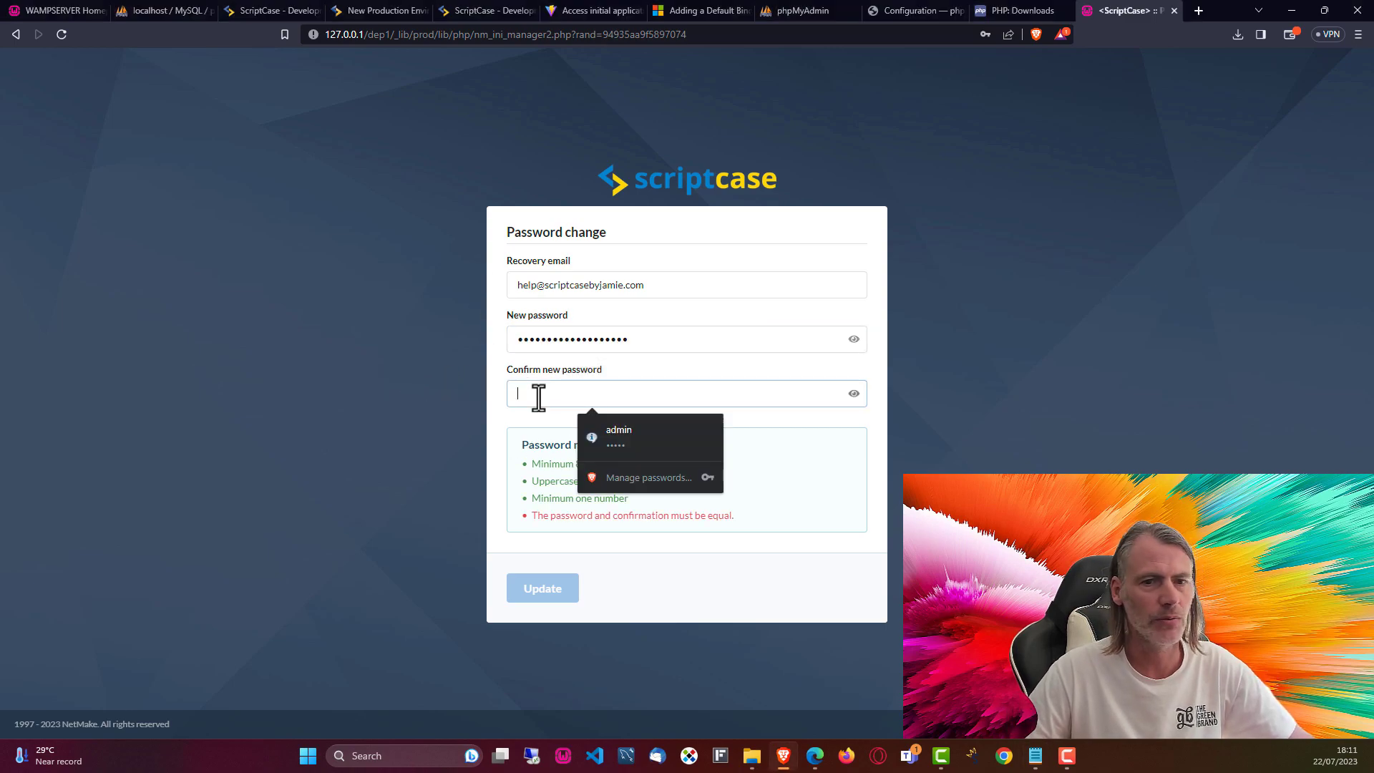
key("ctrl+v")
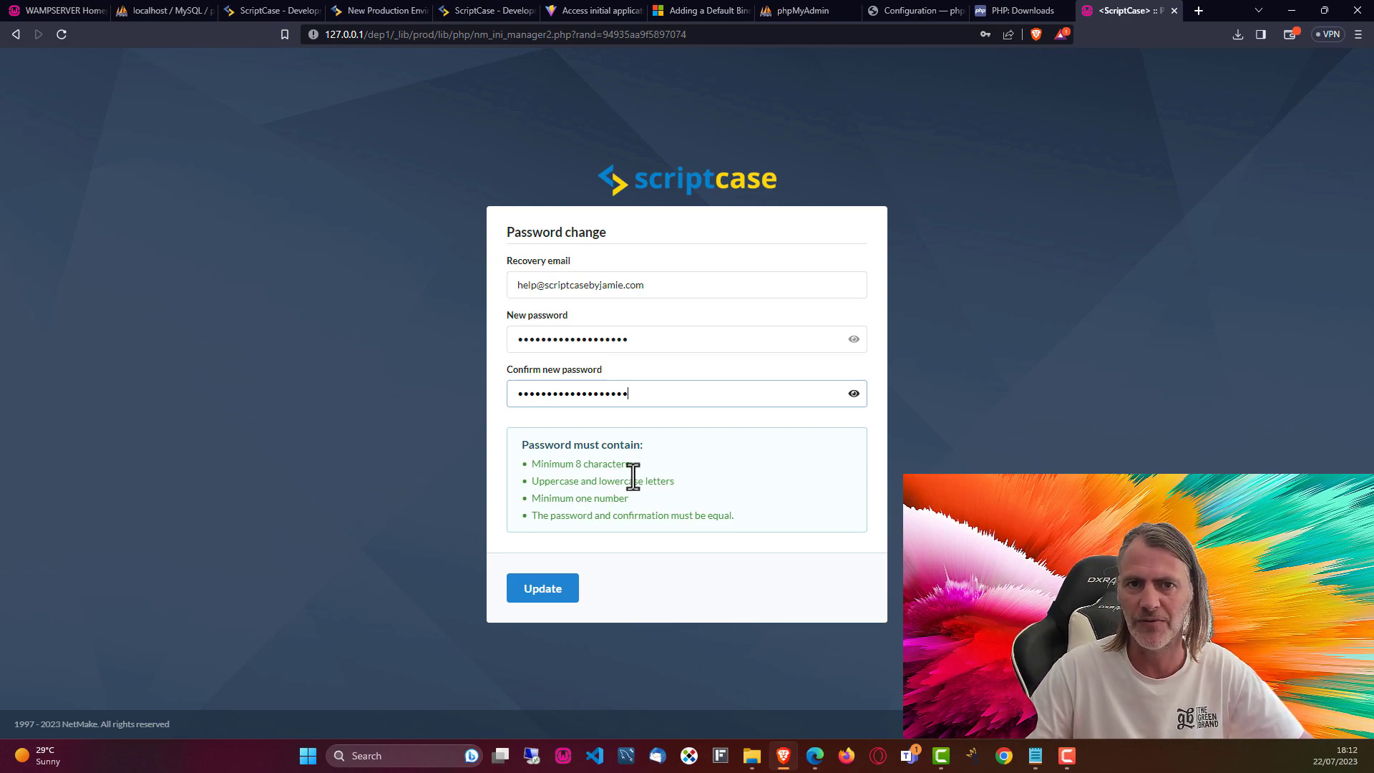
Step: Review the four password requirements and save the recovery e-mail and new password
left_click(537, 466)
left_click_drag(537, 466, 620, 512)
left_click(626, 517)
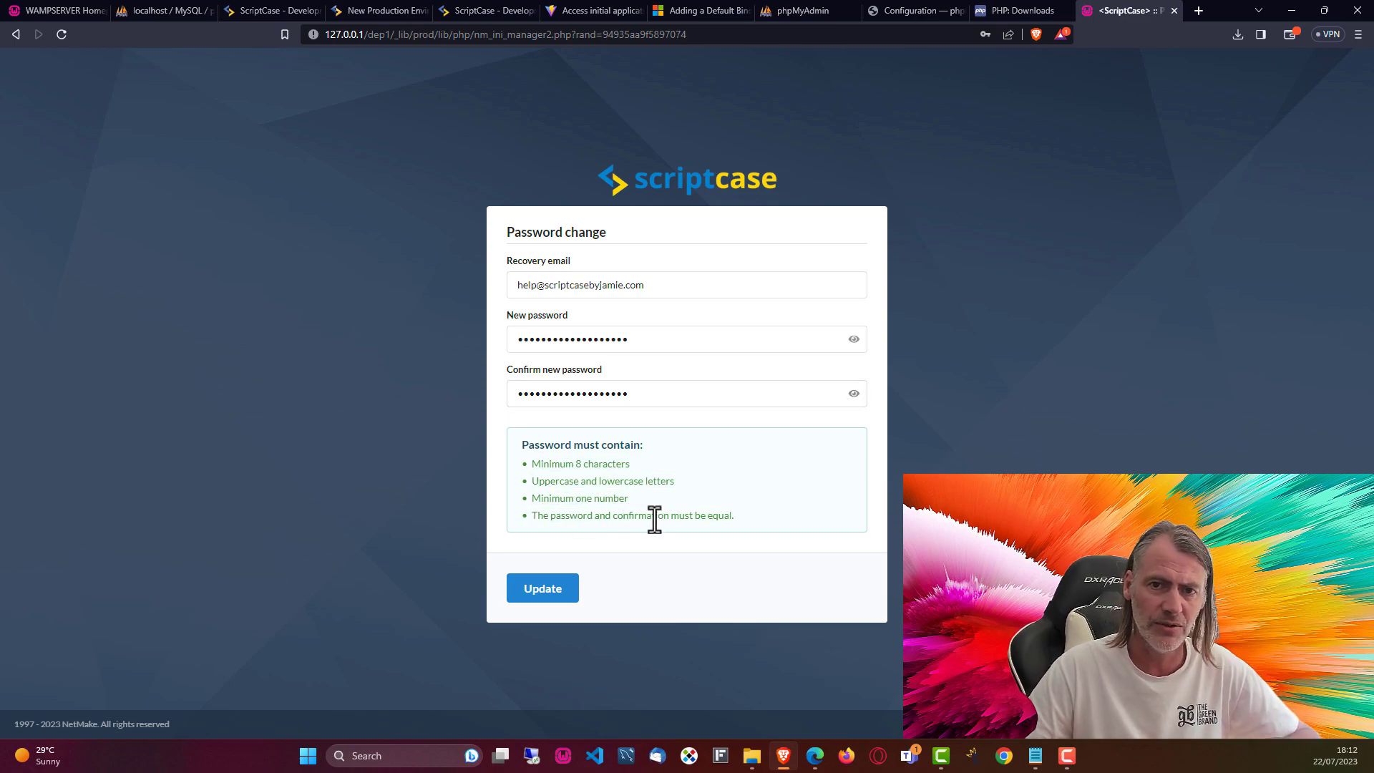
left_click_drag(739, 527, 533, 465)
left_click(592, 490)
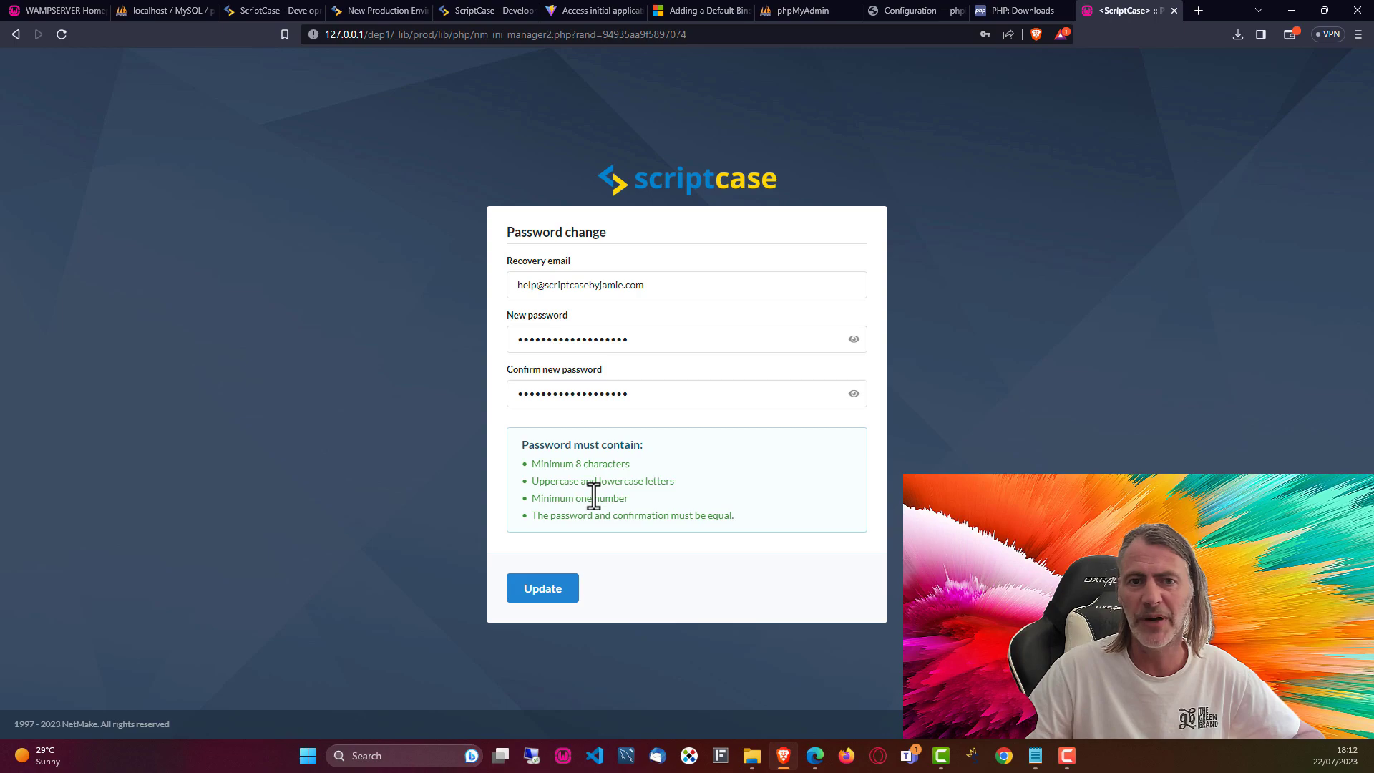
left_click(541, 597)
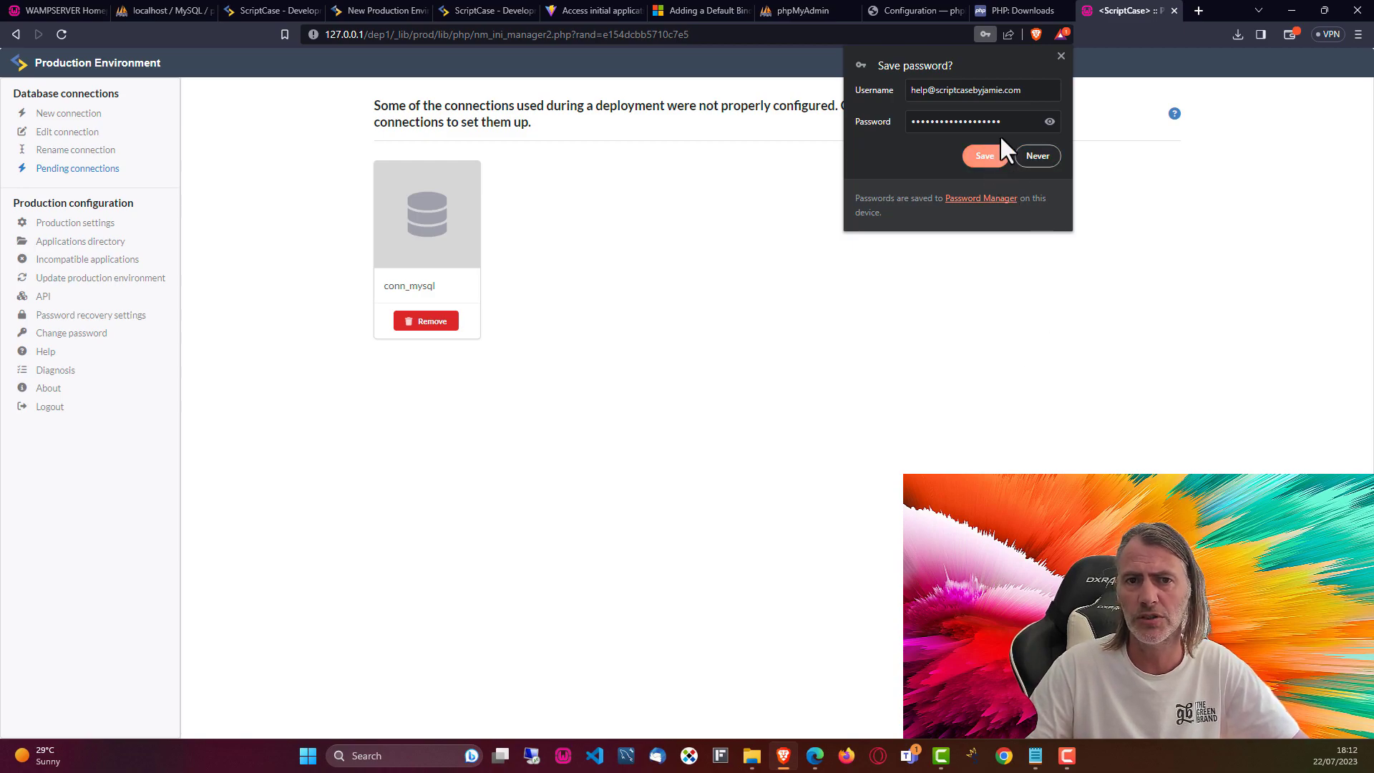
Step: Set up the pending conn_mysql connection as MySQL/MariaDB with username root
left_click(1062, 55)
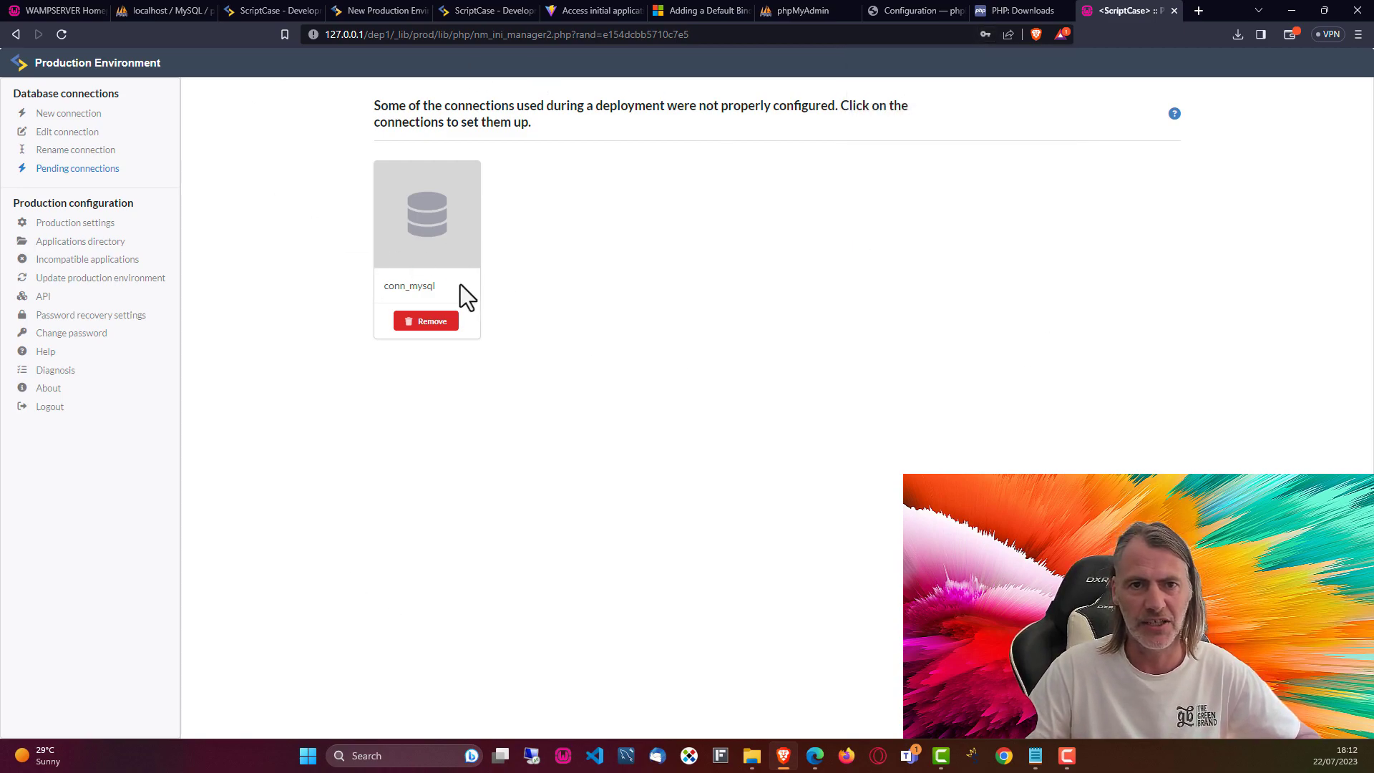
left_click(438, 230)
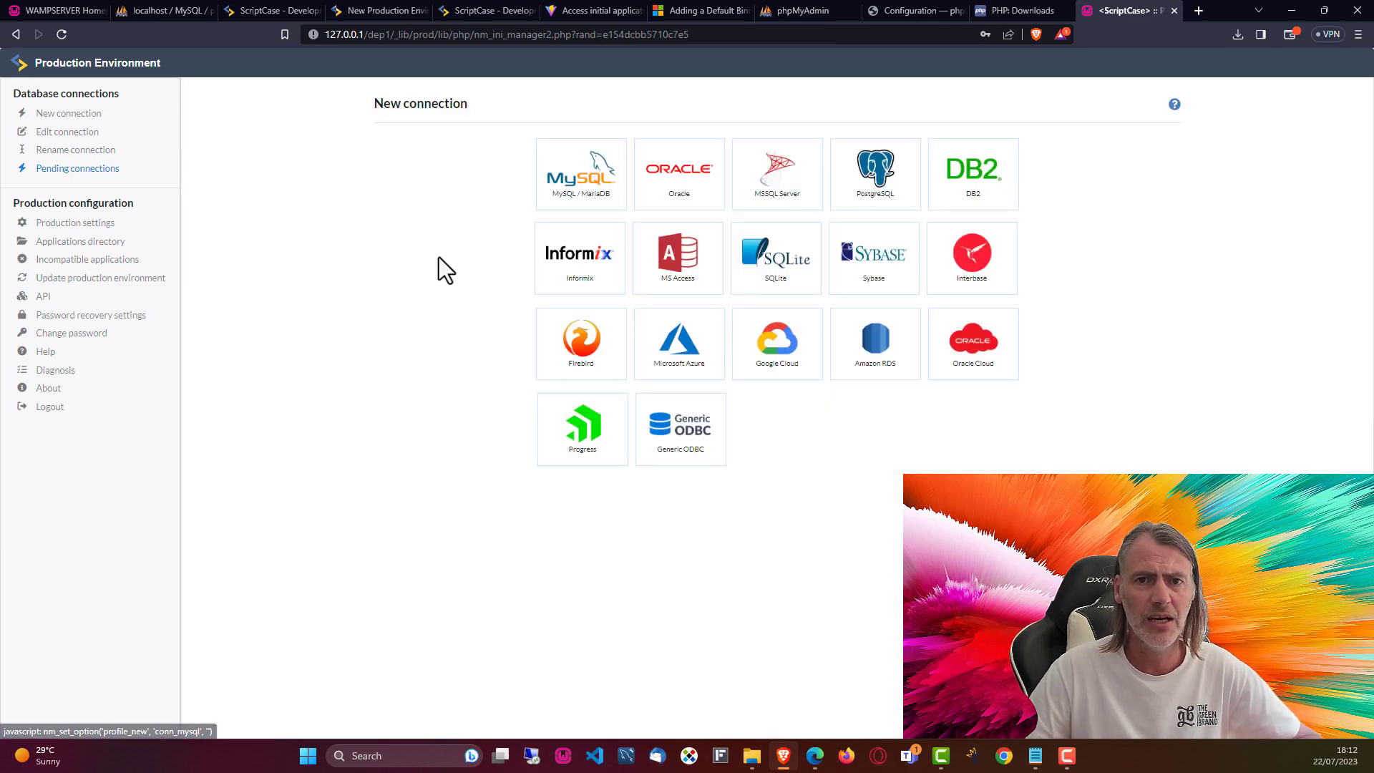
left_click(571, 185)
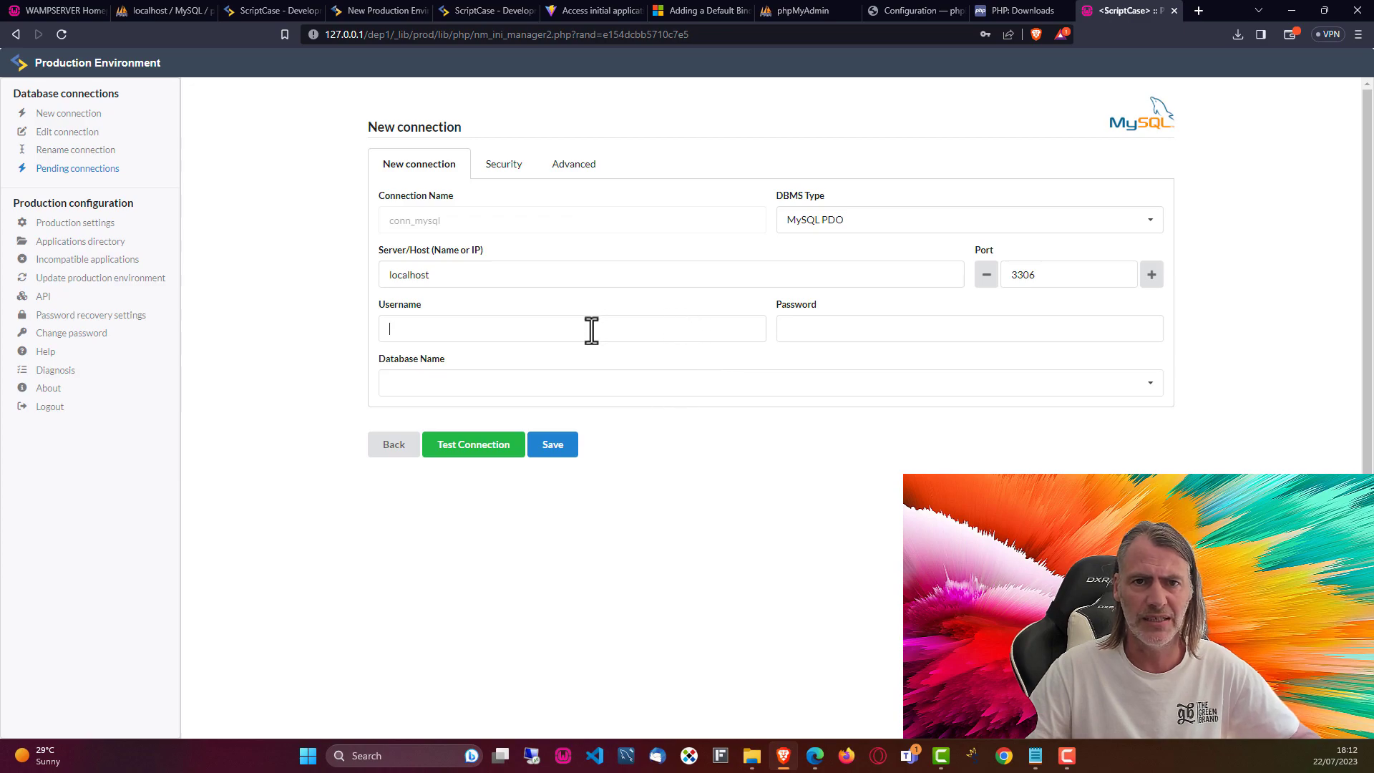
left_click(591, 330)
type("root")
left_click(805, 422)
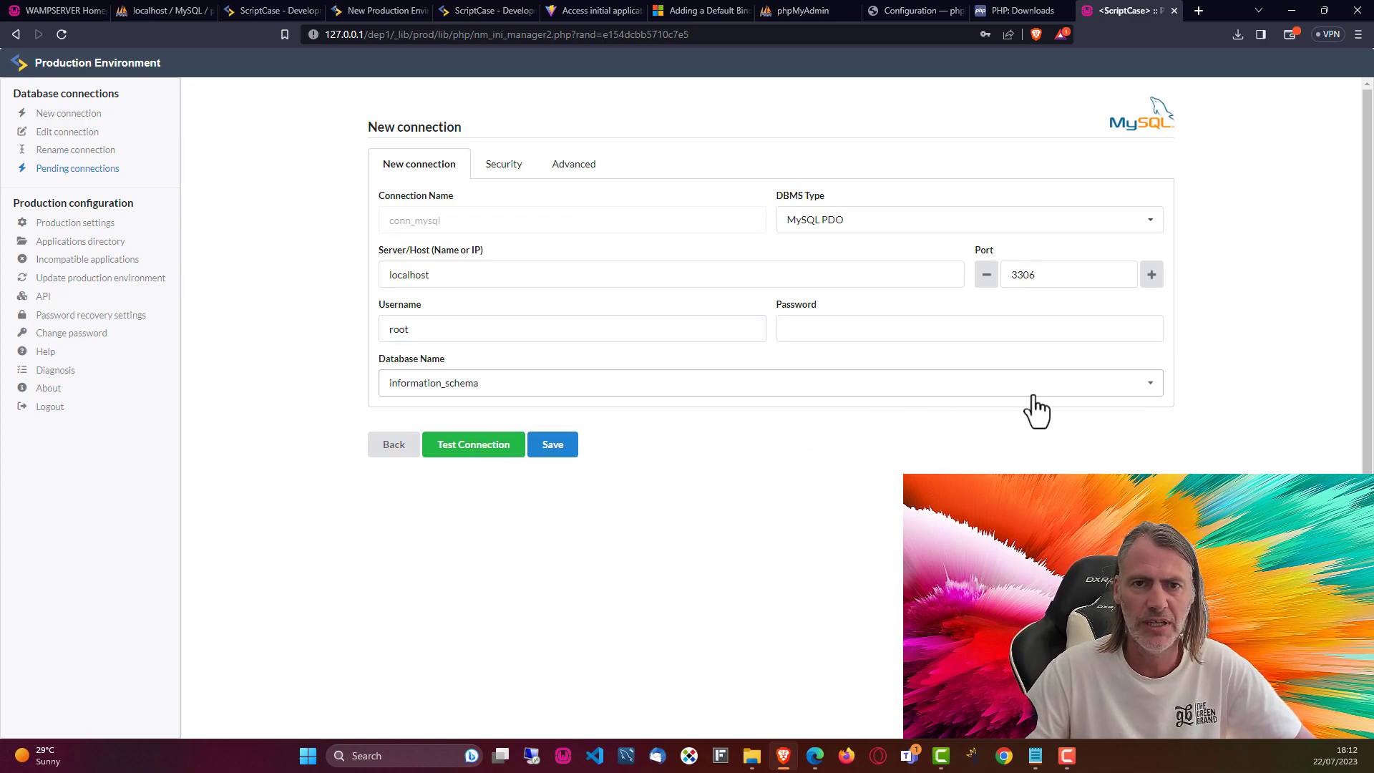
Step: Choose the project_one database, test the connection successfully, and save it
left_click(1152, 387)
scroll(491, 501, "down", 2)
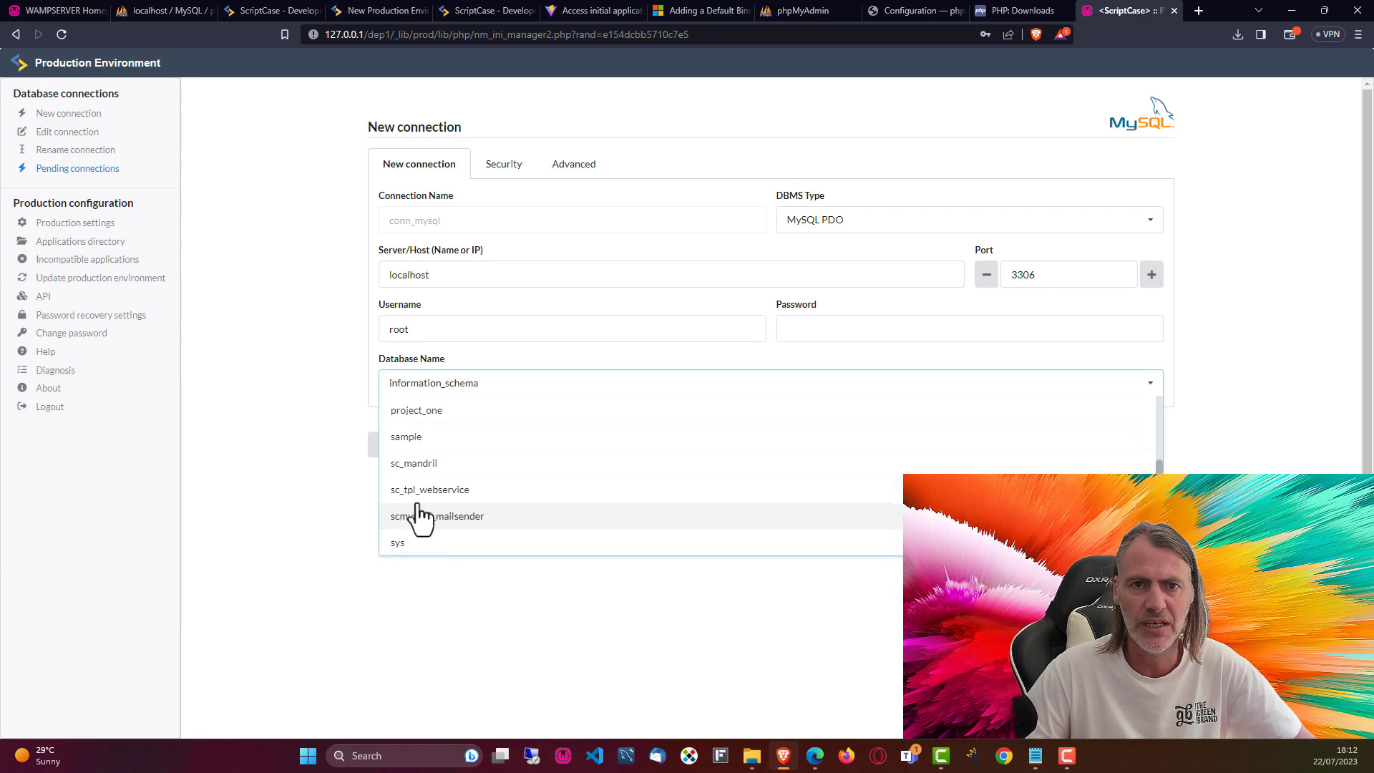
left_click(428, 412)
left_click(487, 449)
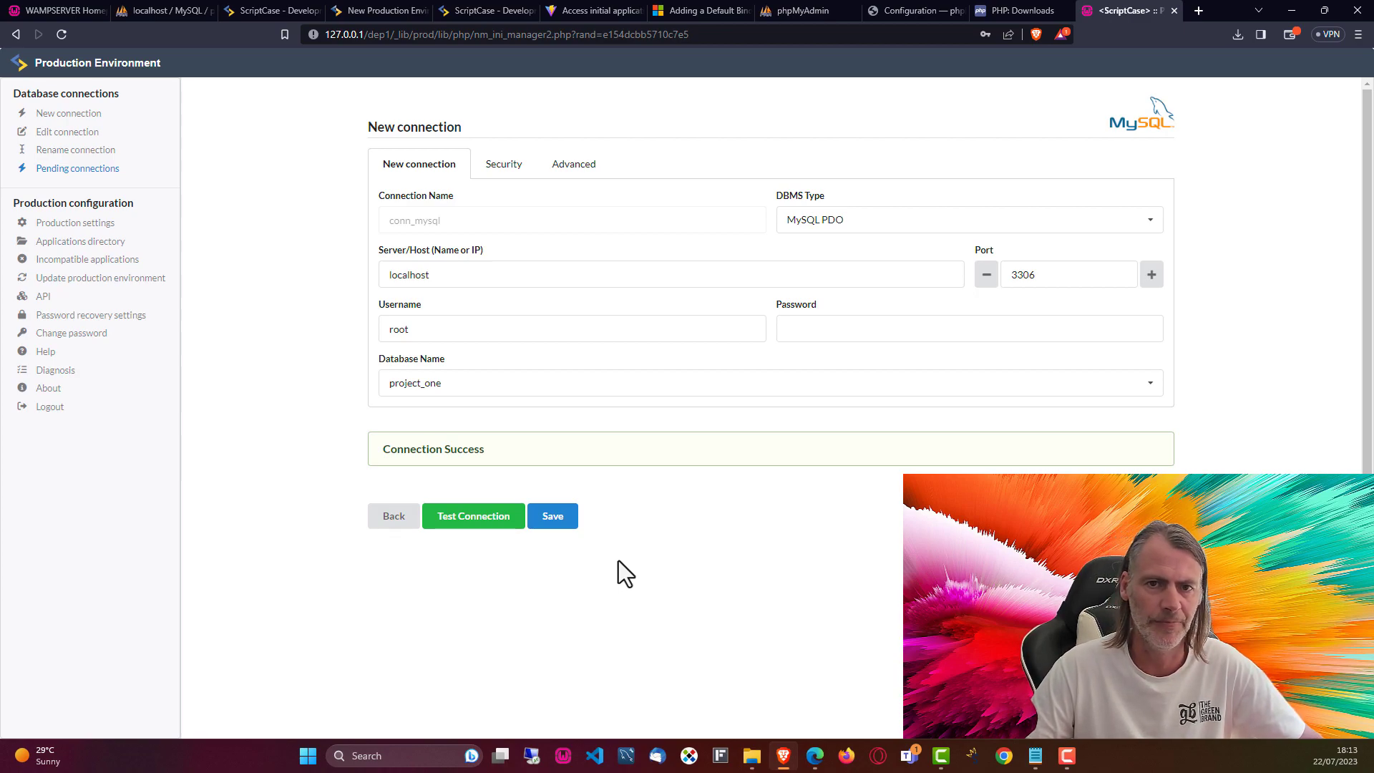
left_click(553, 521)
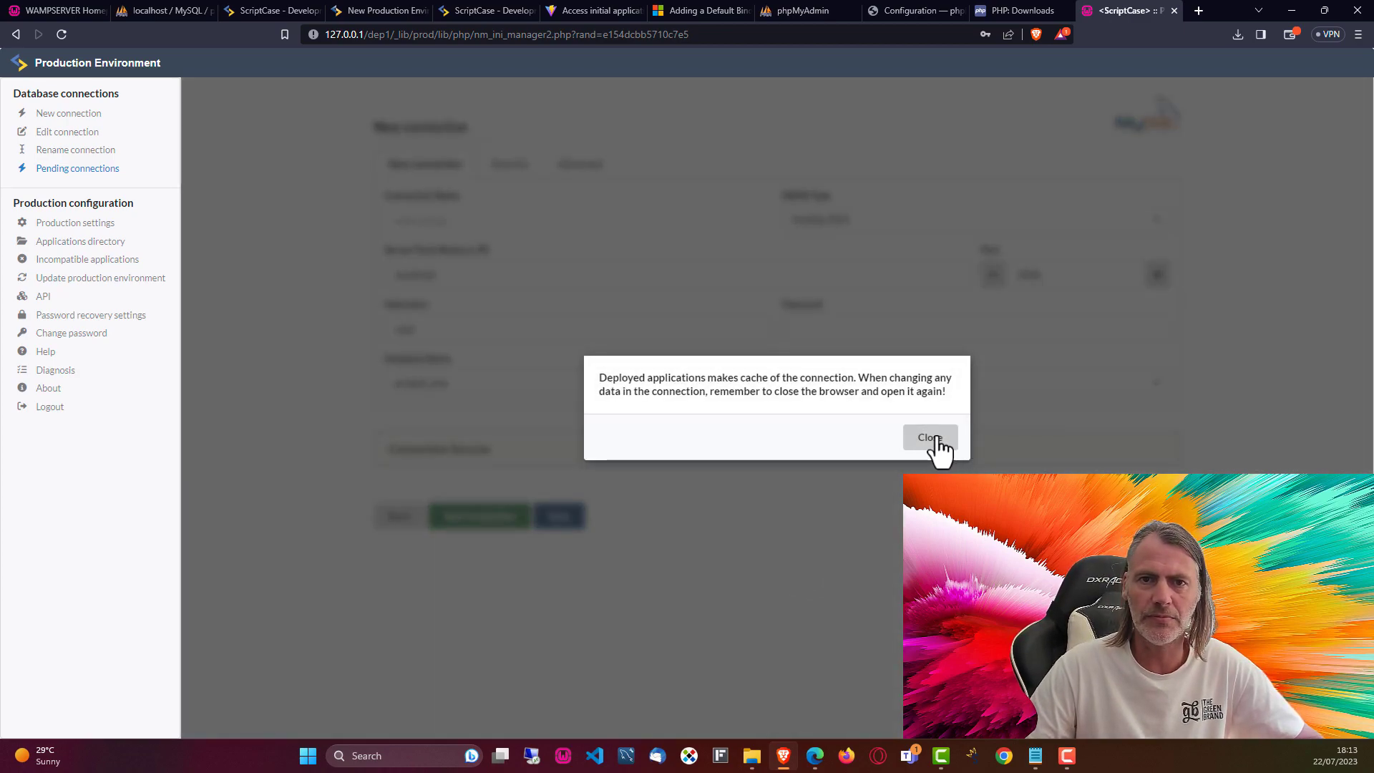
left_click(937, 439)
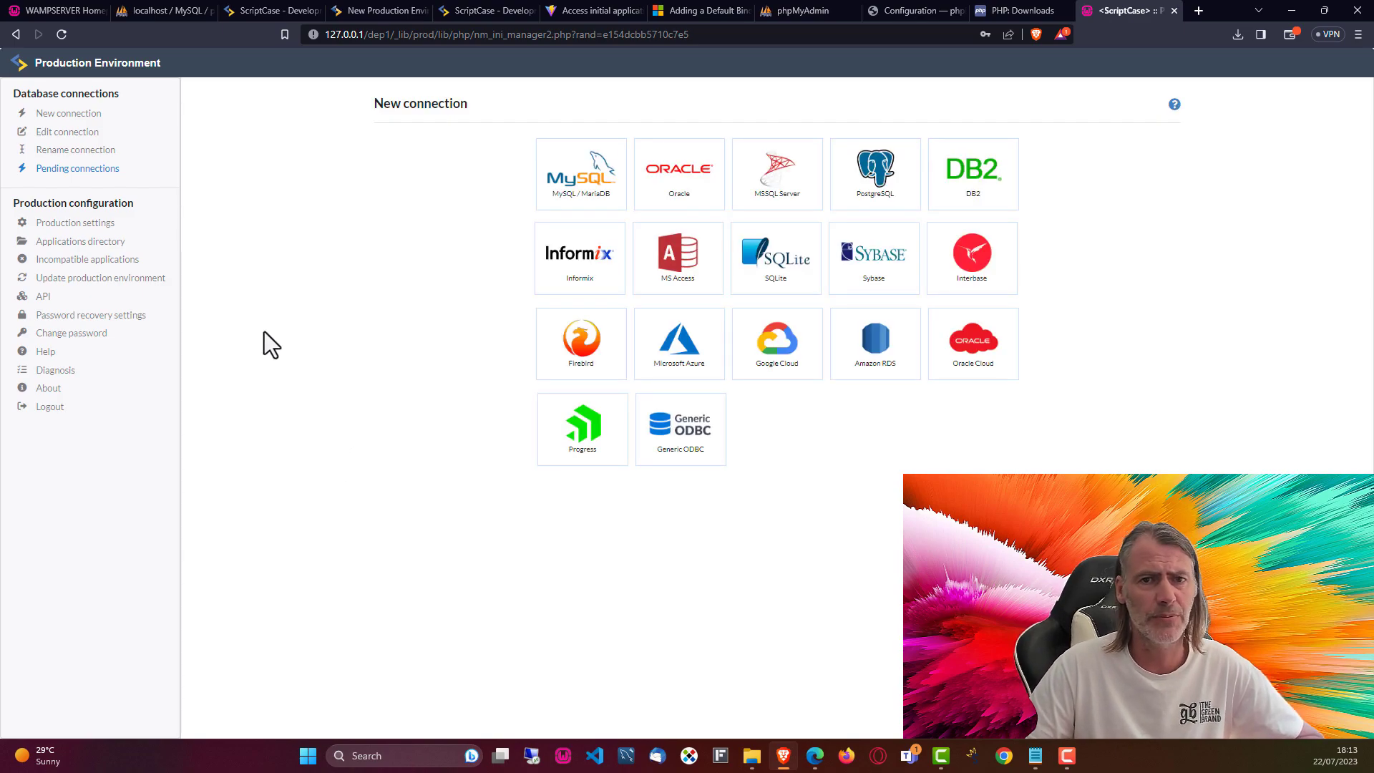
Step: Check the production temporary and cache directories in dep1\_lib, then open C:\wamp64\www\dep1 in File Explorer
left_click(79, 225)
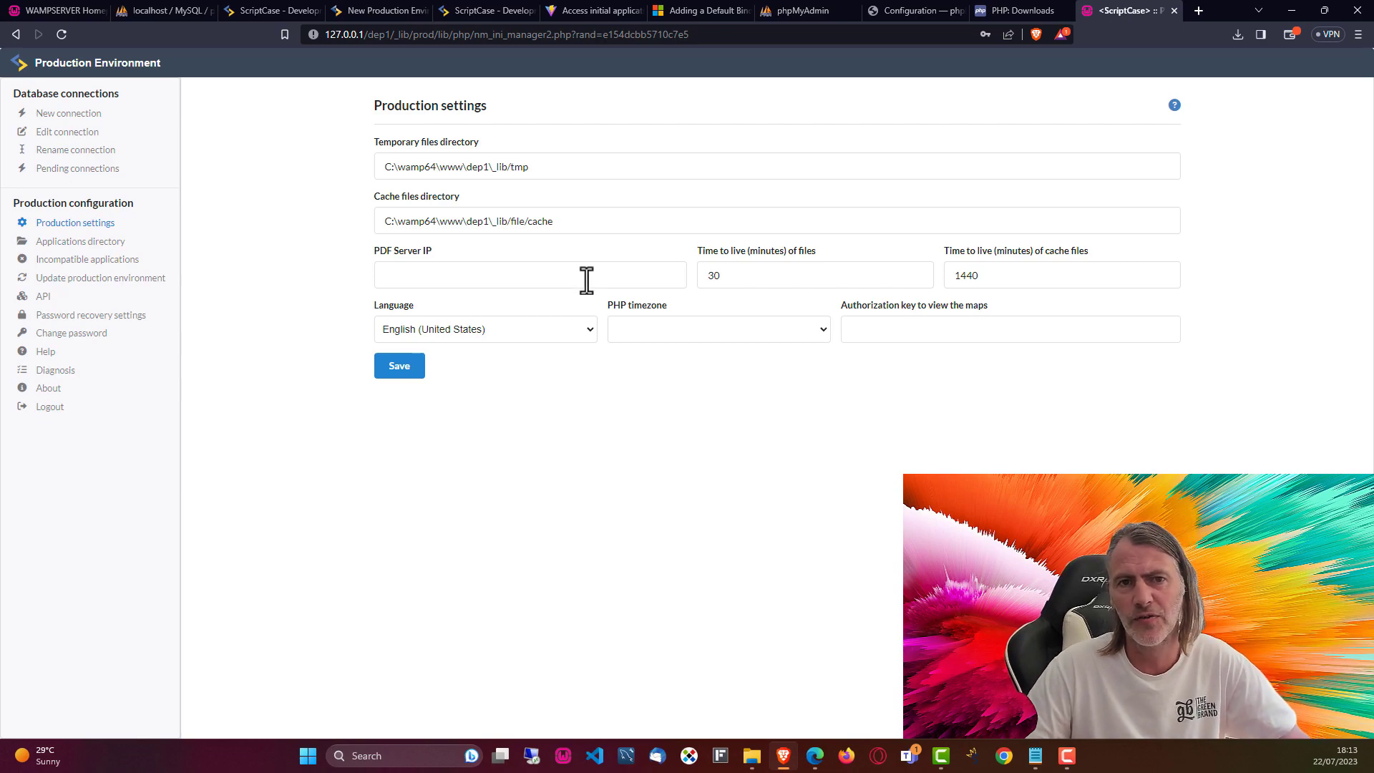
left_click(455, 162)
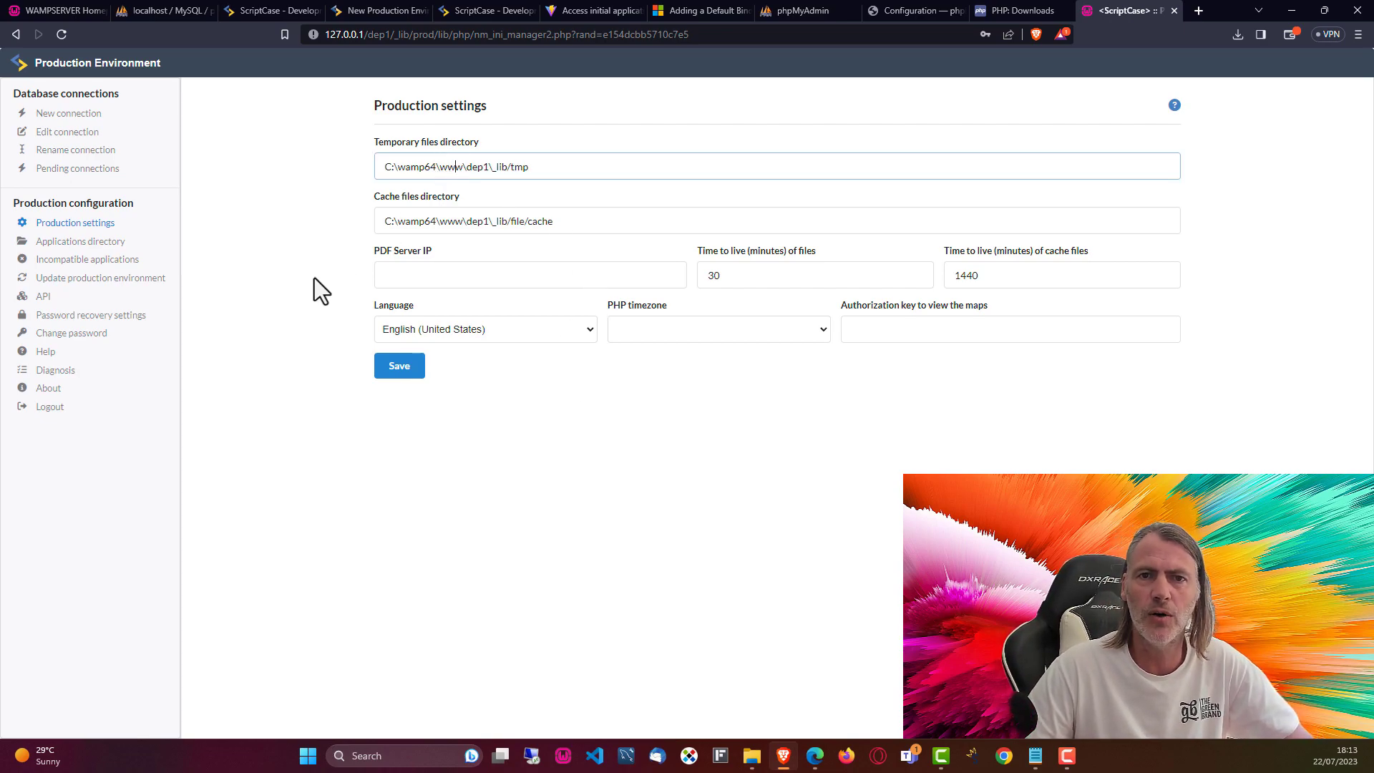
left_click(543, 221)
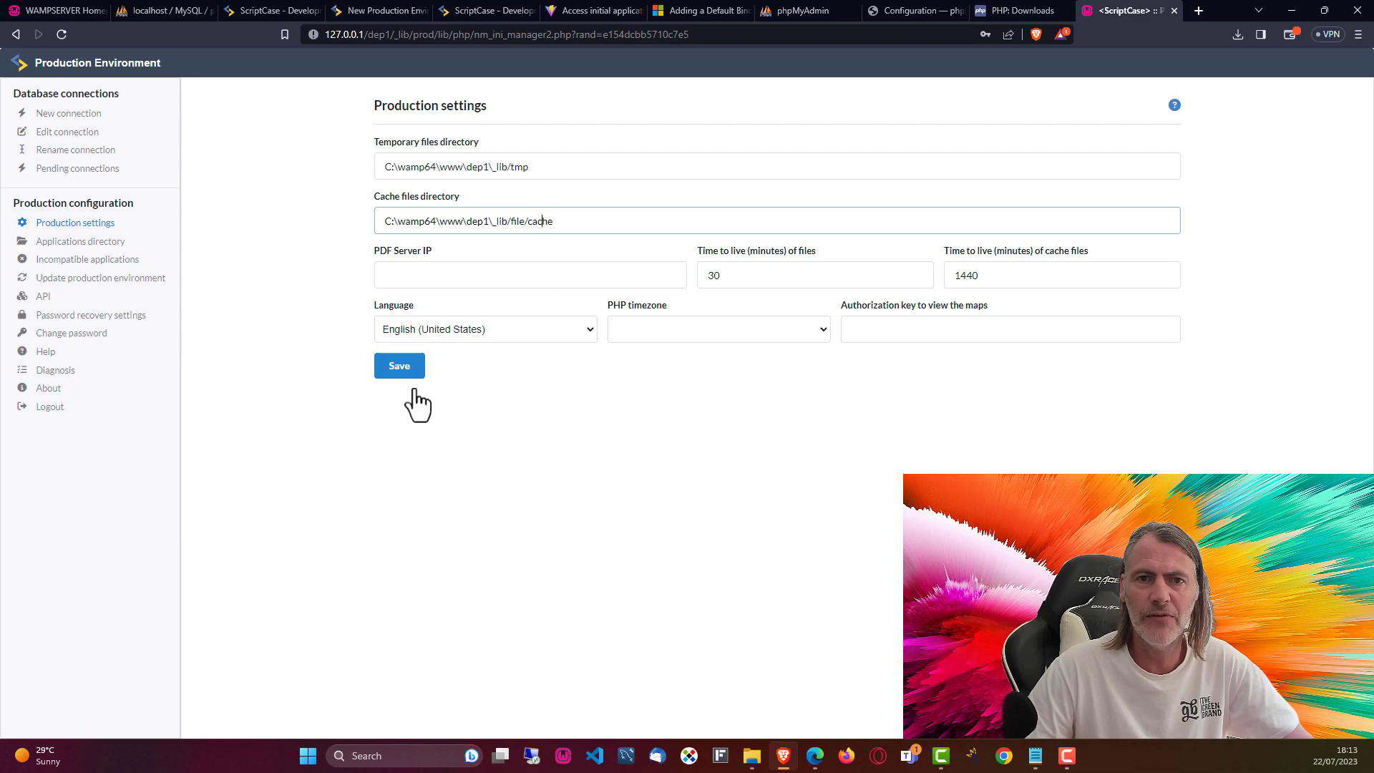
left_click(450, 491)
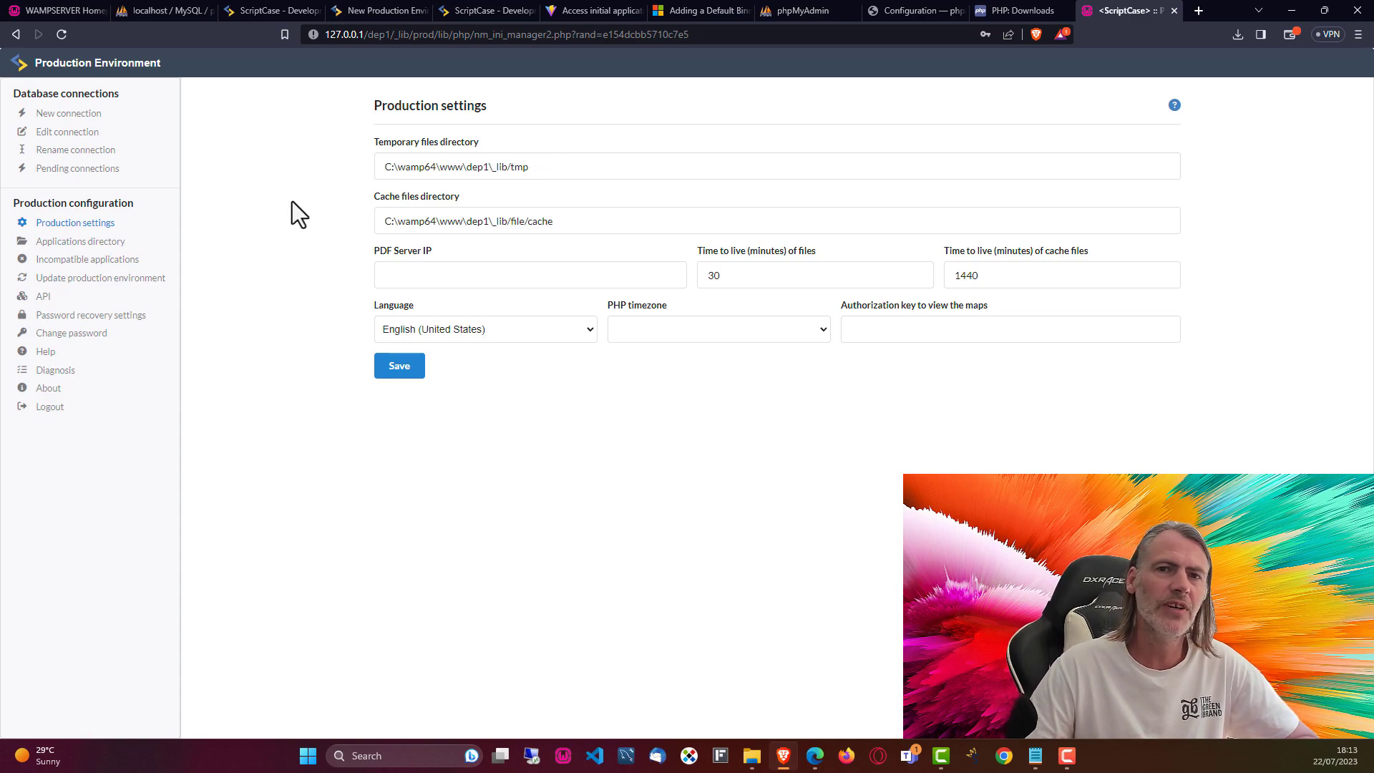
left_click(262, 12)
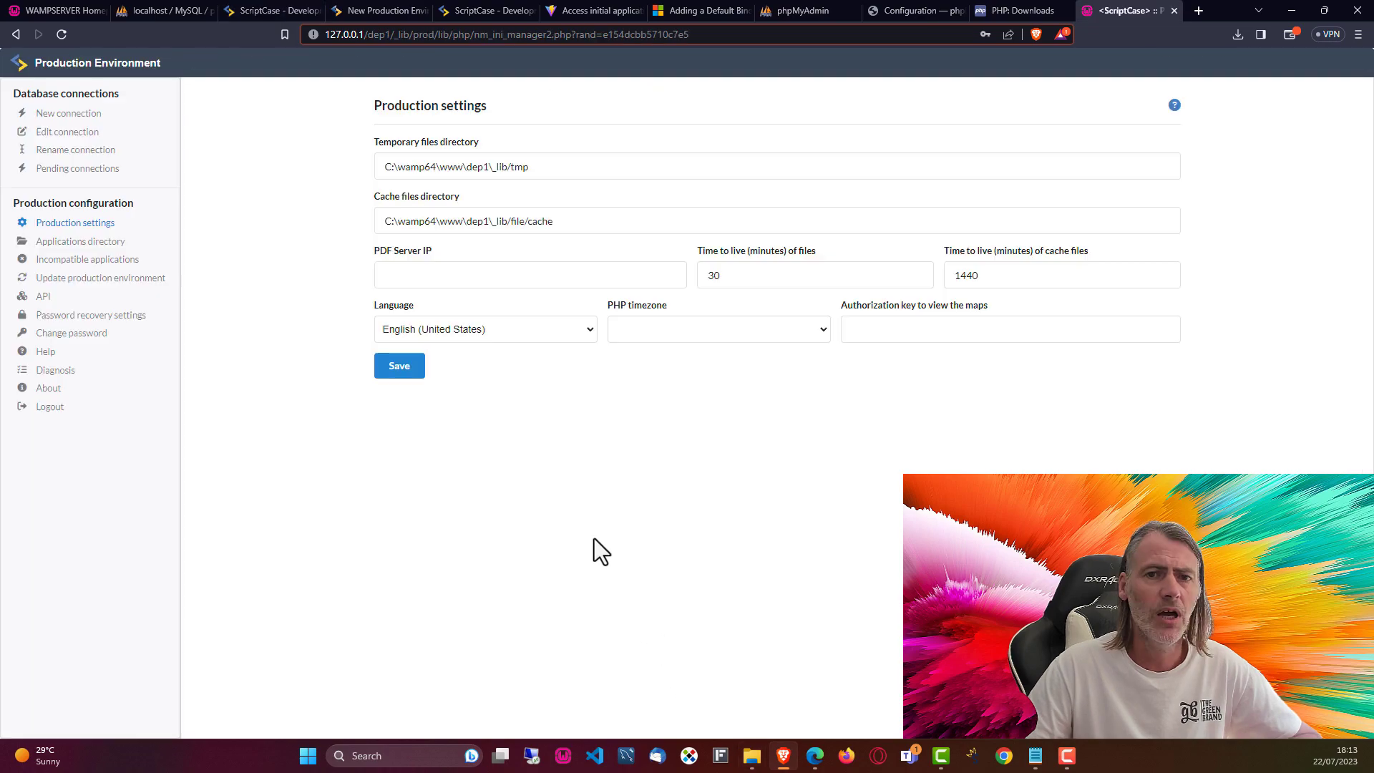
left_click(751, 757)
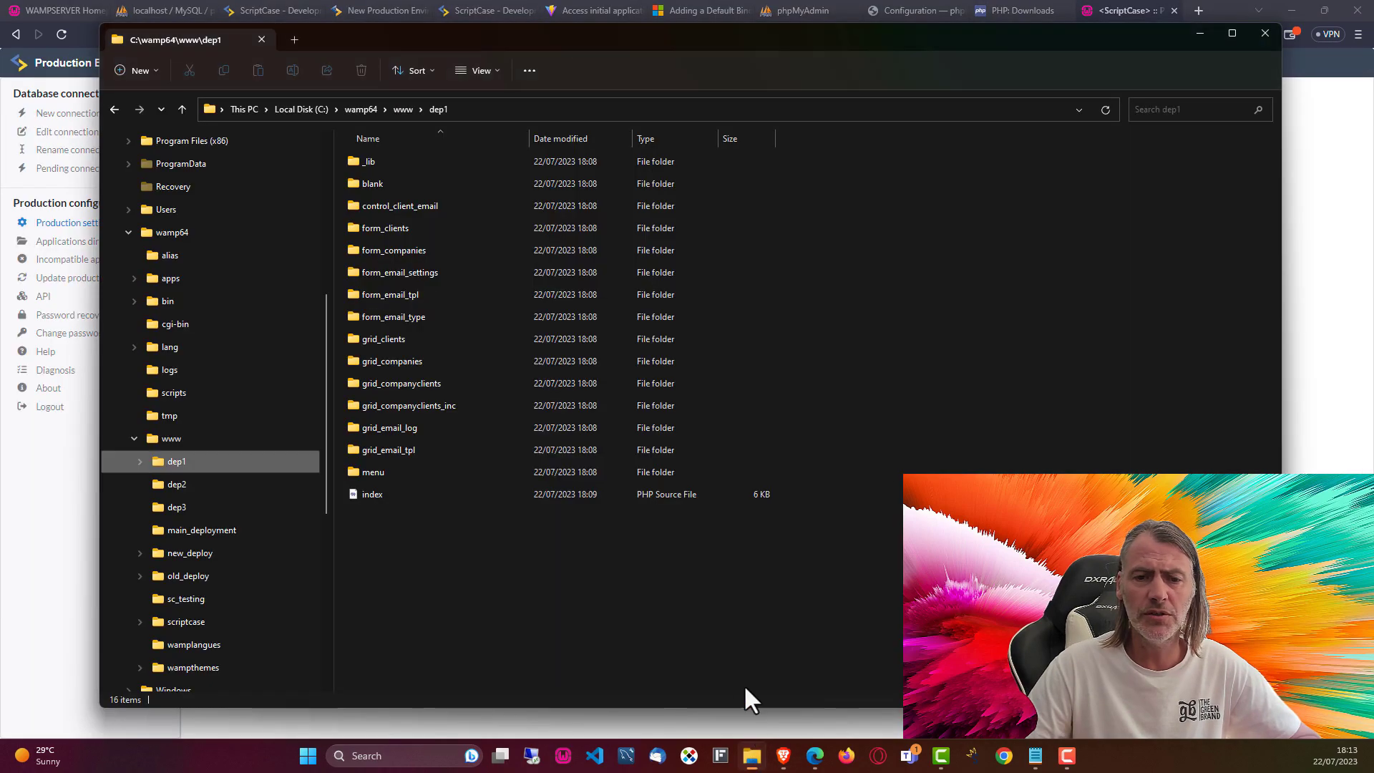
Step: Find new_connection_conn_mysql in dep1\_lib\conf, then view the production Applications directory listing C:/wamp64/www/dep1
double_click(368, 161)
double_click(368, 228)
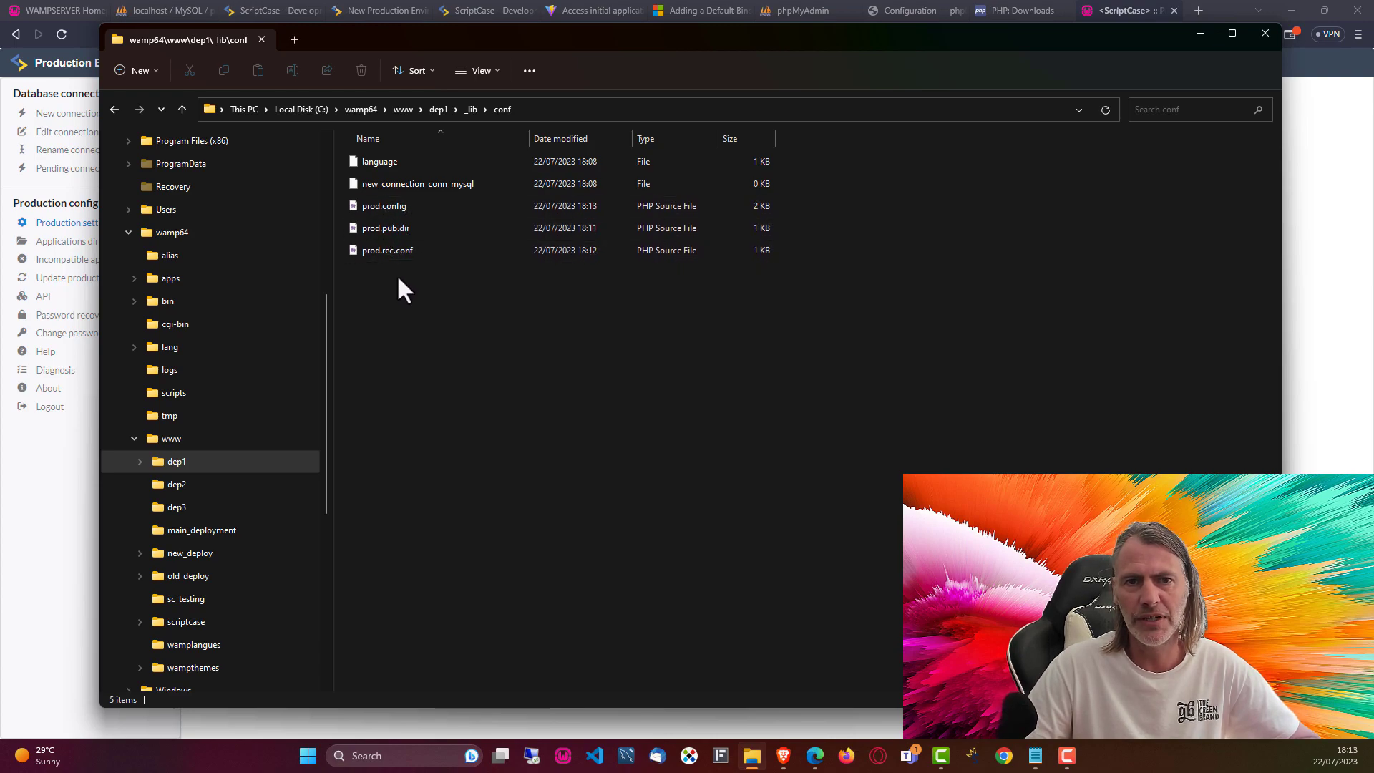
left_click(423, 189)
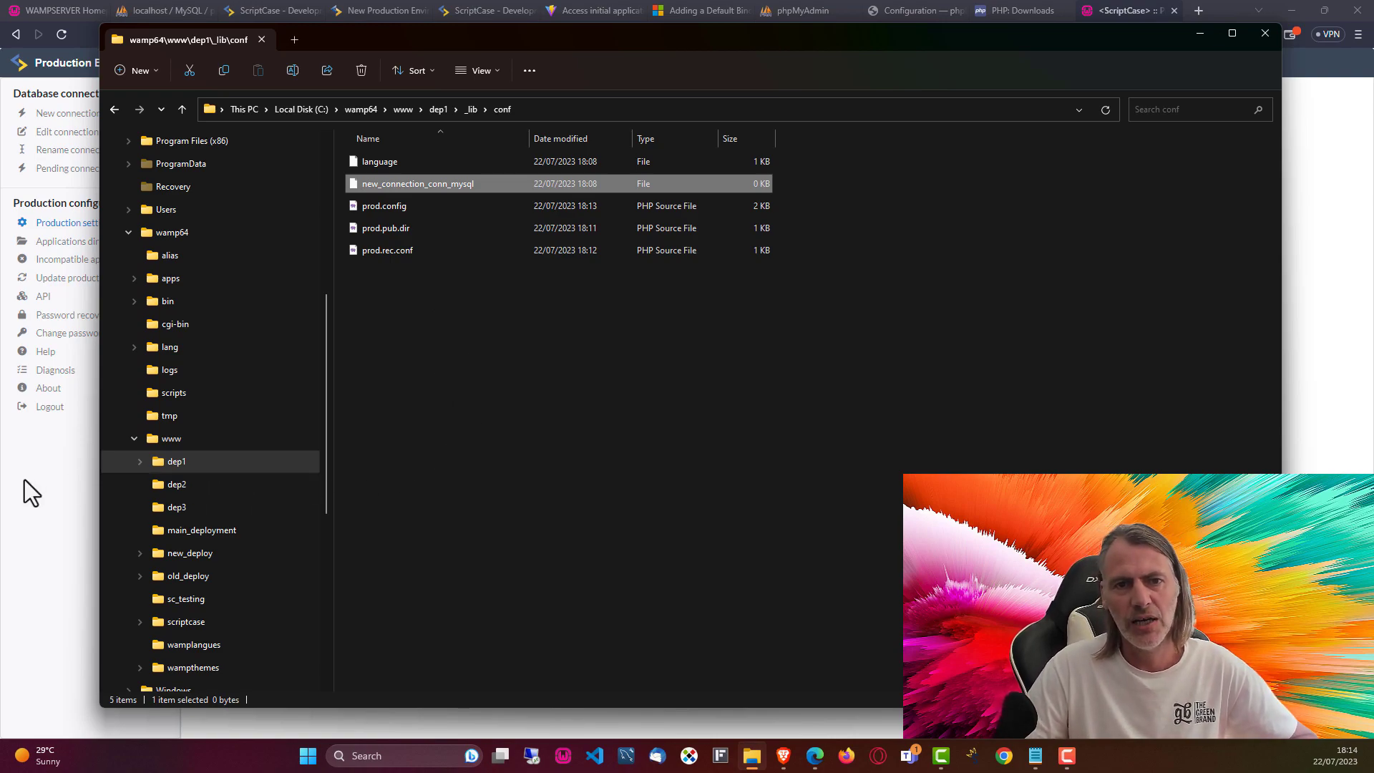
left_click(46, 481)
left_click(72, 242)
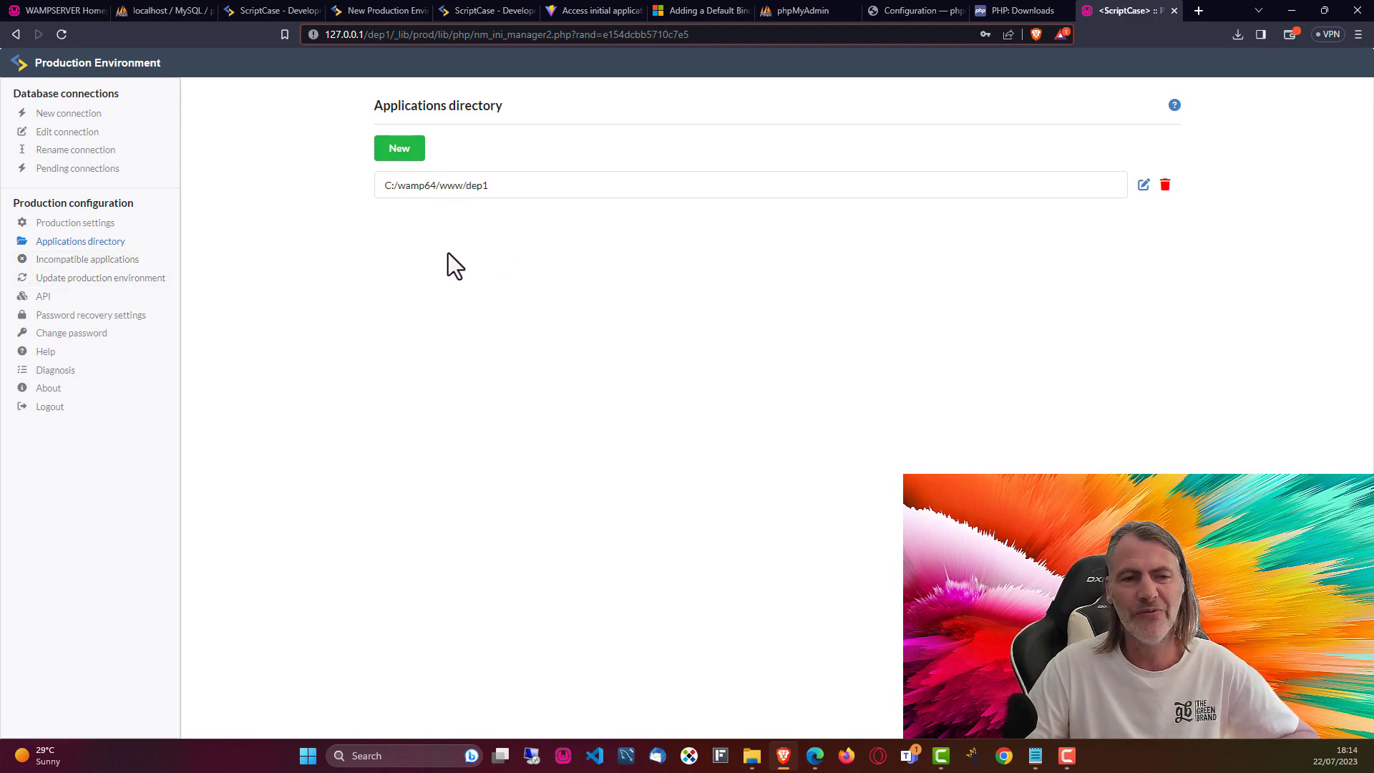
Step: Review Incompatible applications and Edit connection, and pick conn_mysql in the Rename connection form
left_click(54, 261)
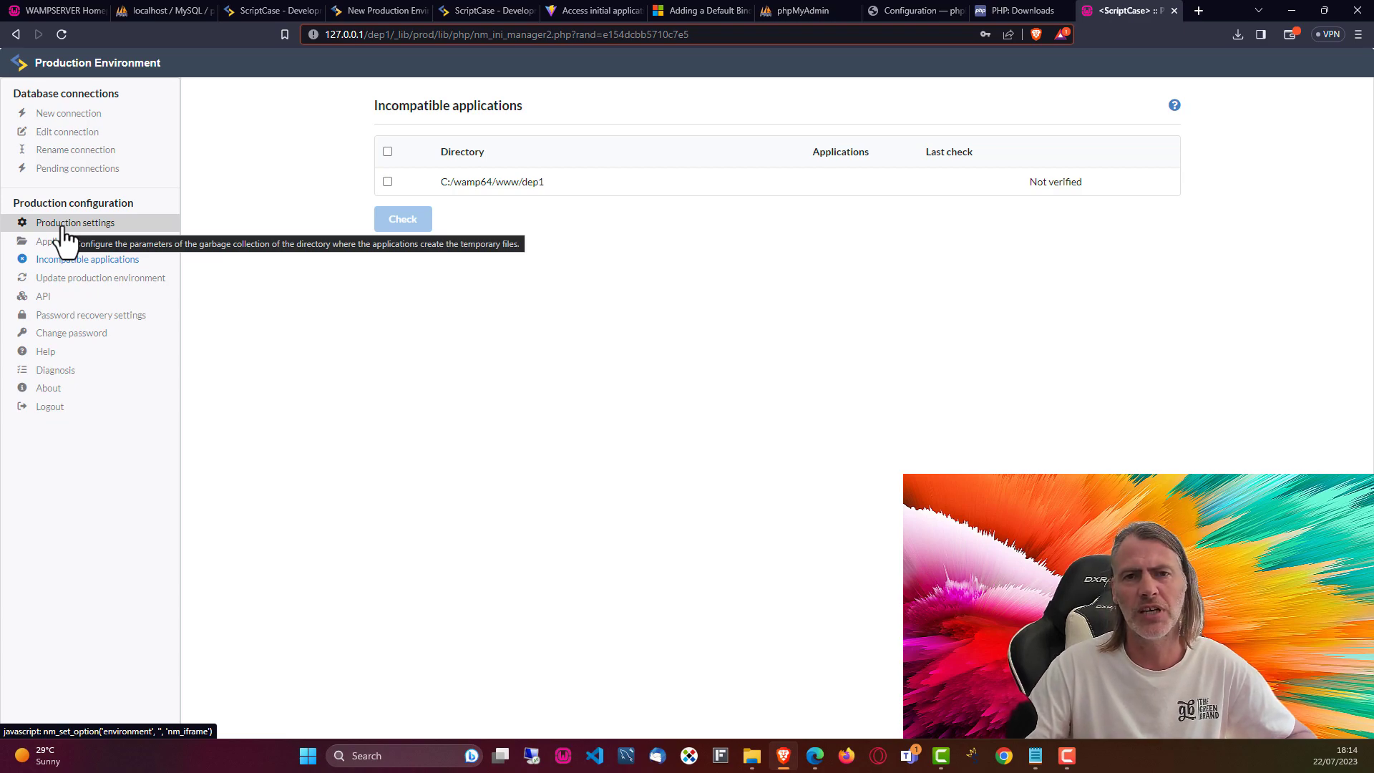
left_click(64, 114)
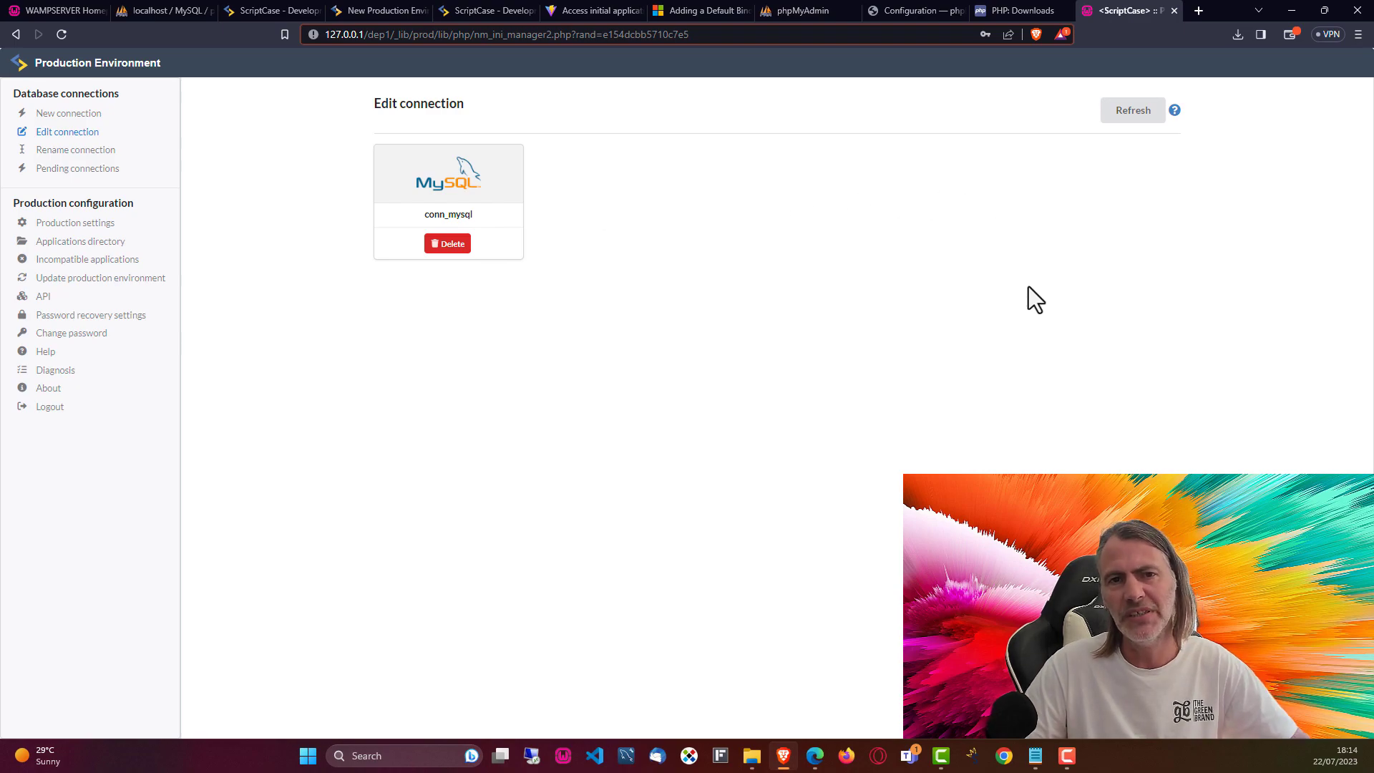
left_click(76, 150)
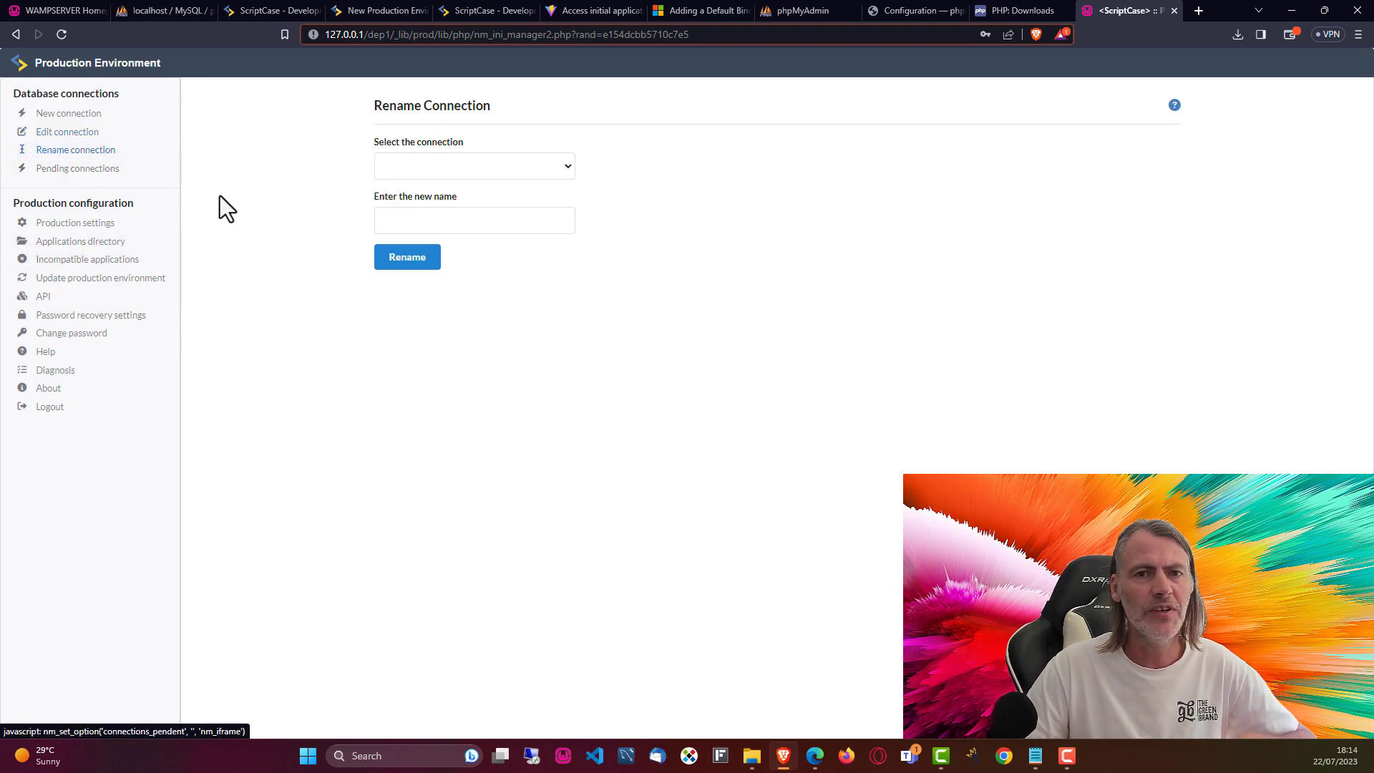
left_click(566, 171)
left_click(473, 199)
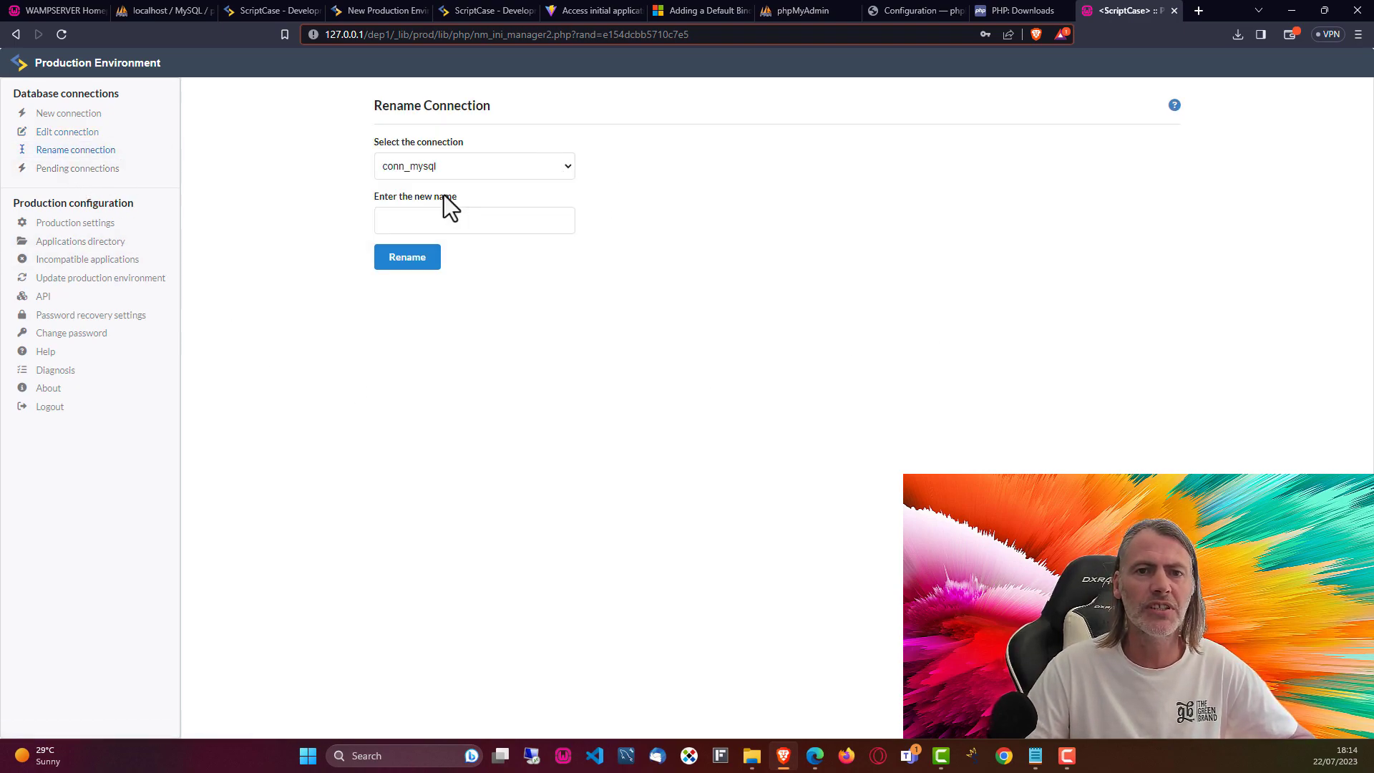
left_click(504, 224)
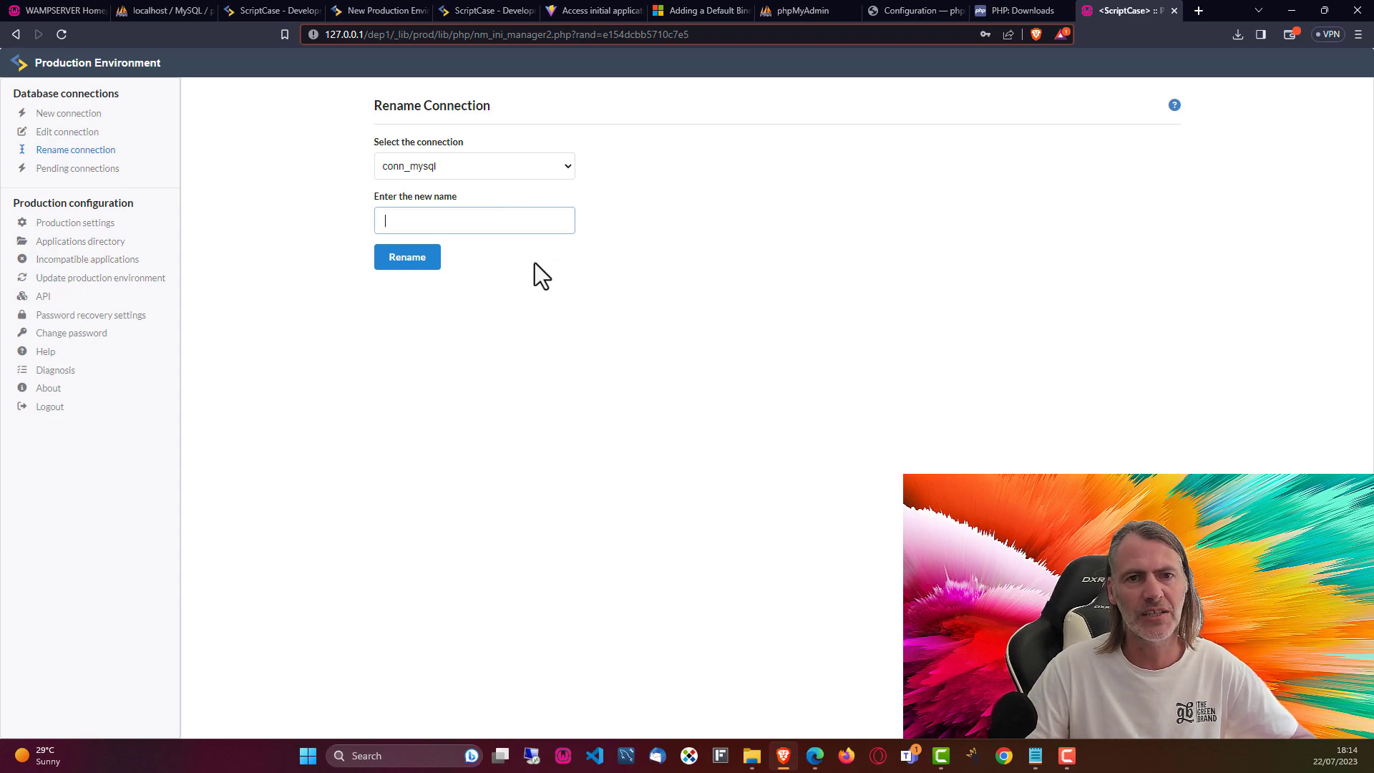
Step: Check Pending connections and Production settings, then return to the development Deploy wizard
left_click(101, 169)
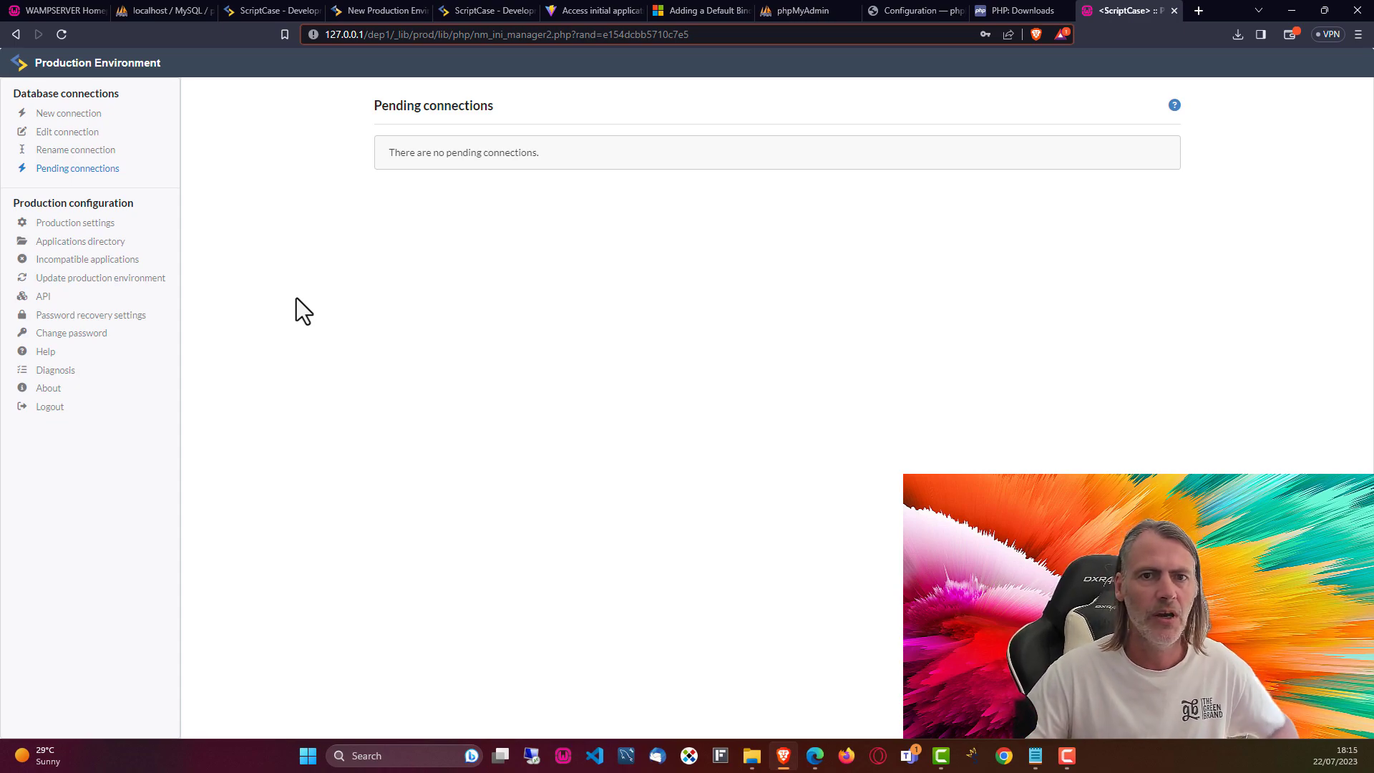
left_click(71, 228)
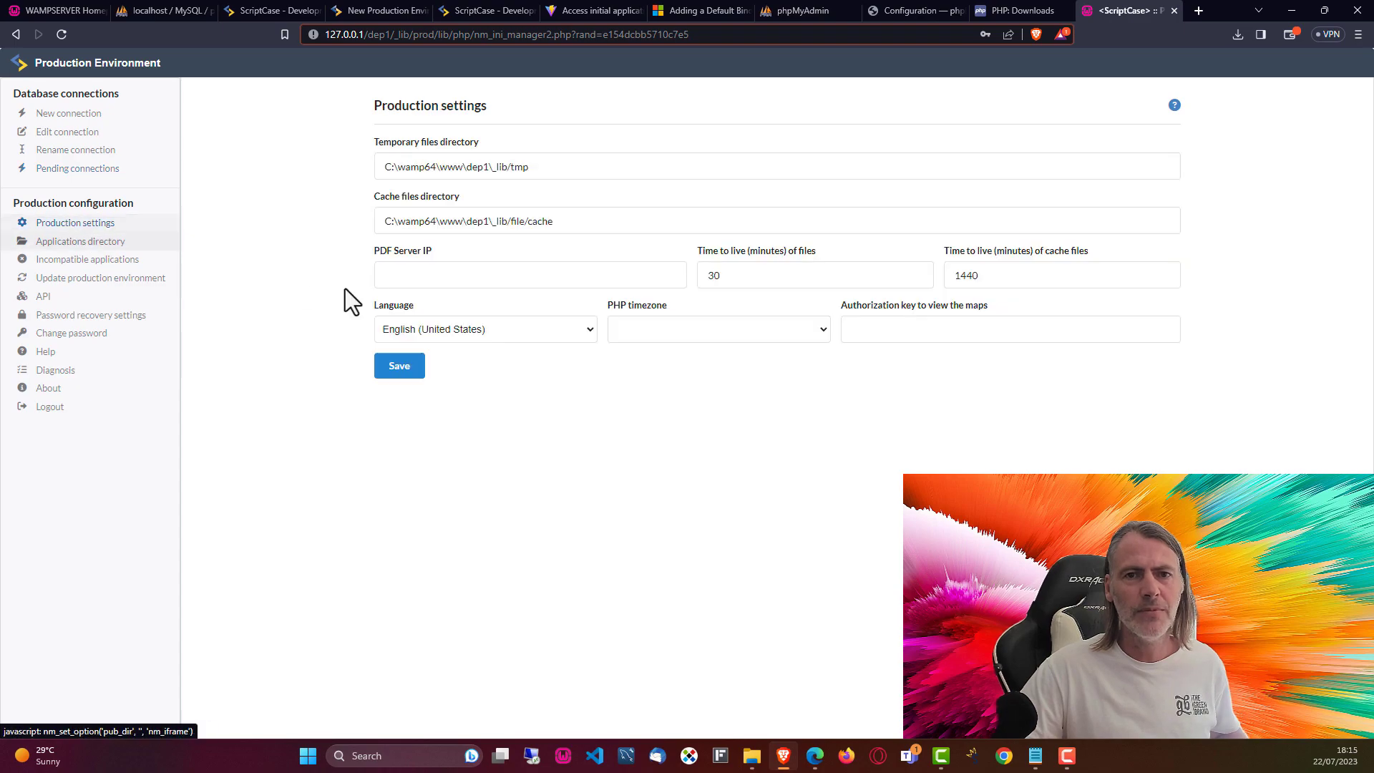
left_click(258, 10)
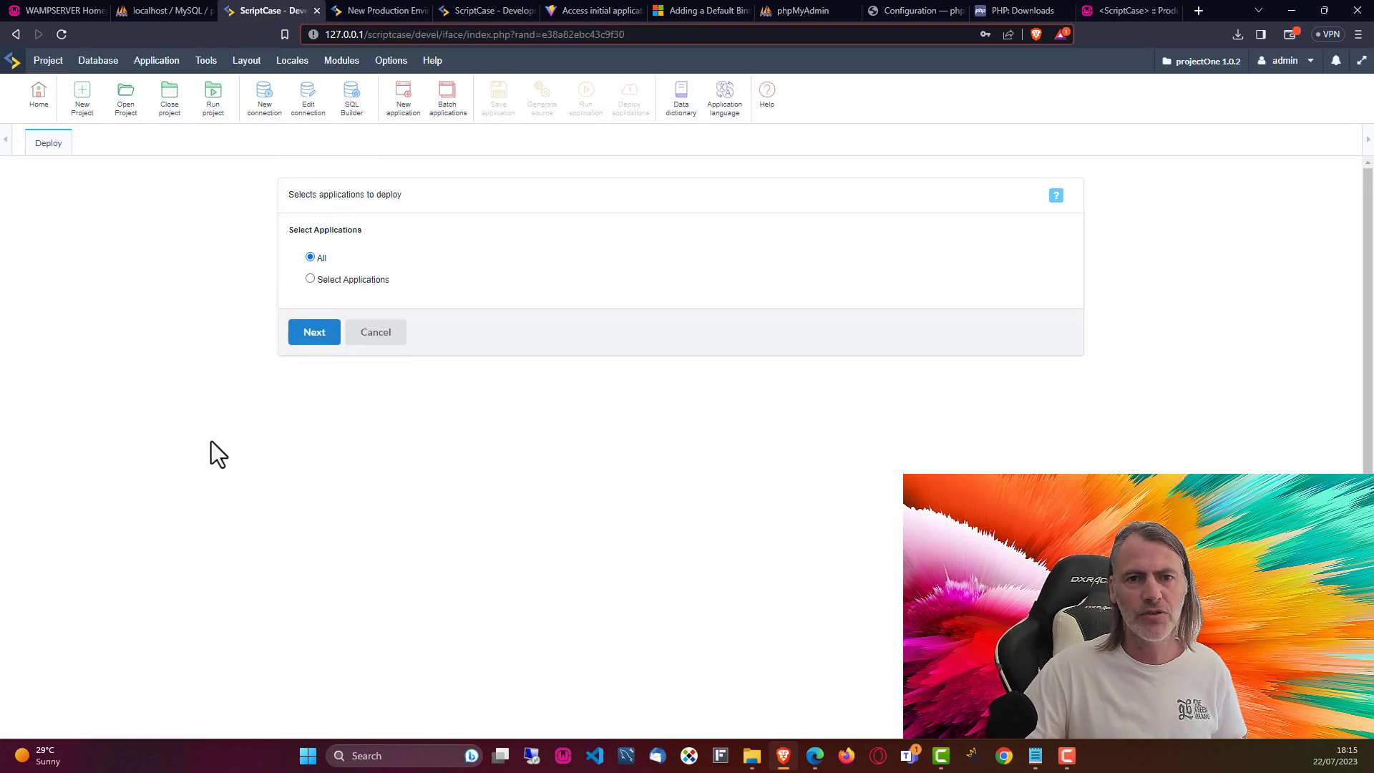
Step: Deploy All applications with the Advanced type using a new template named local
left_click(311, 345)
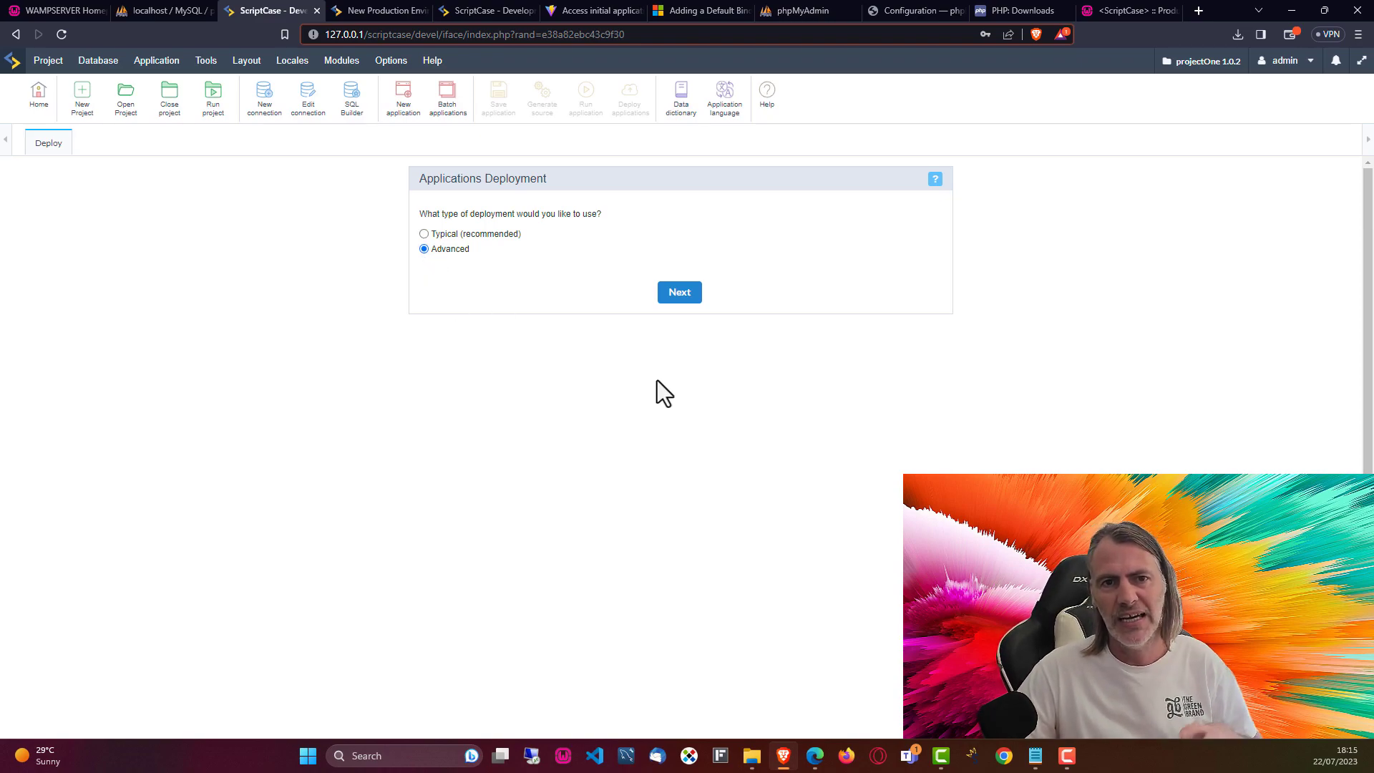
left_click(677, 295)
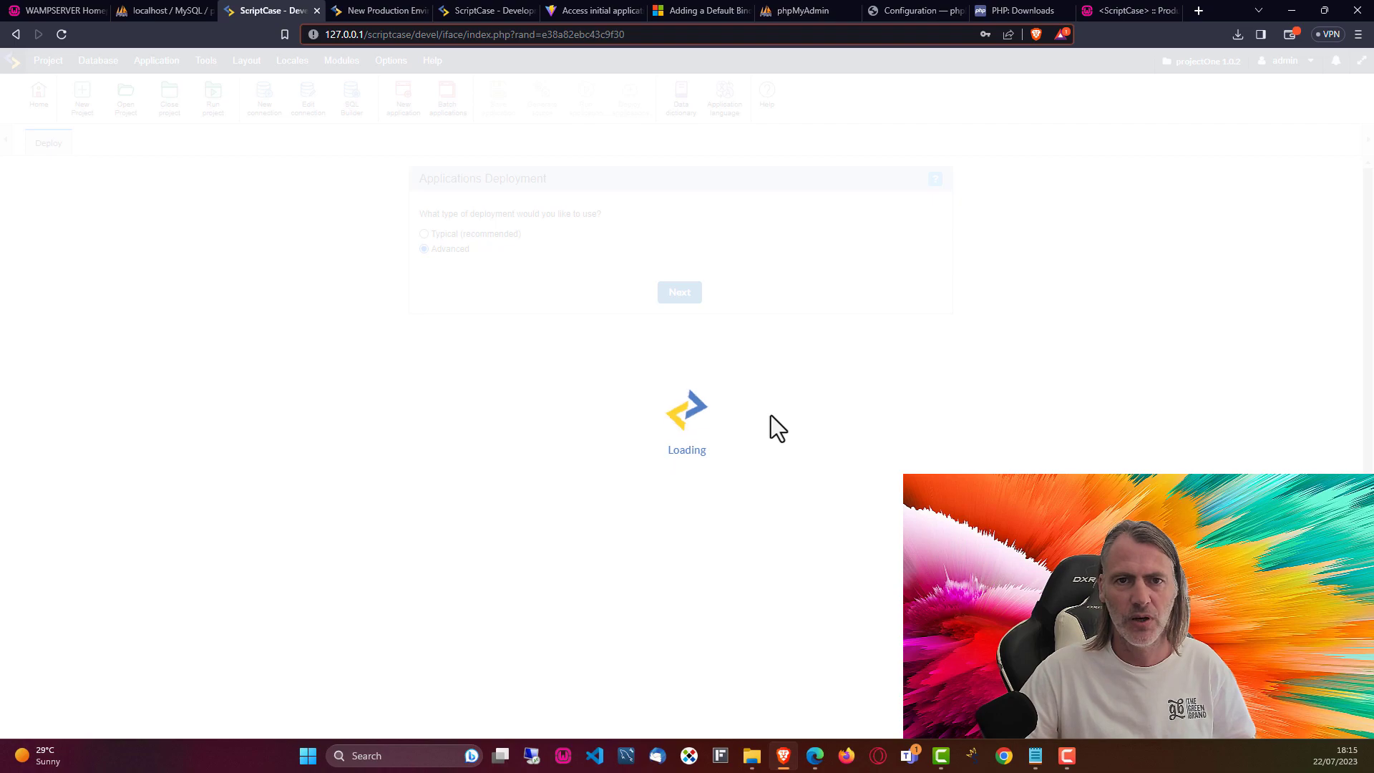
type("local")
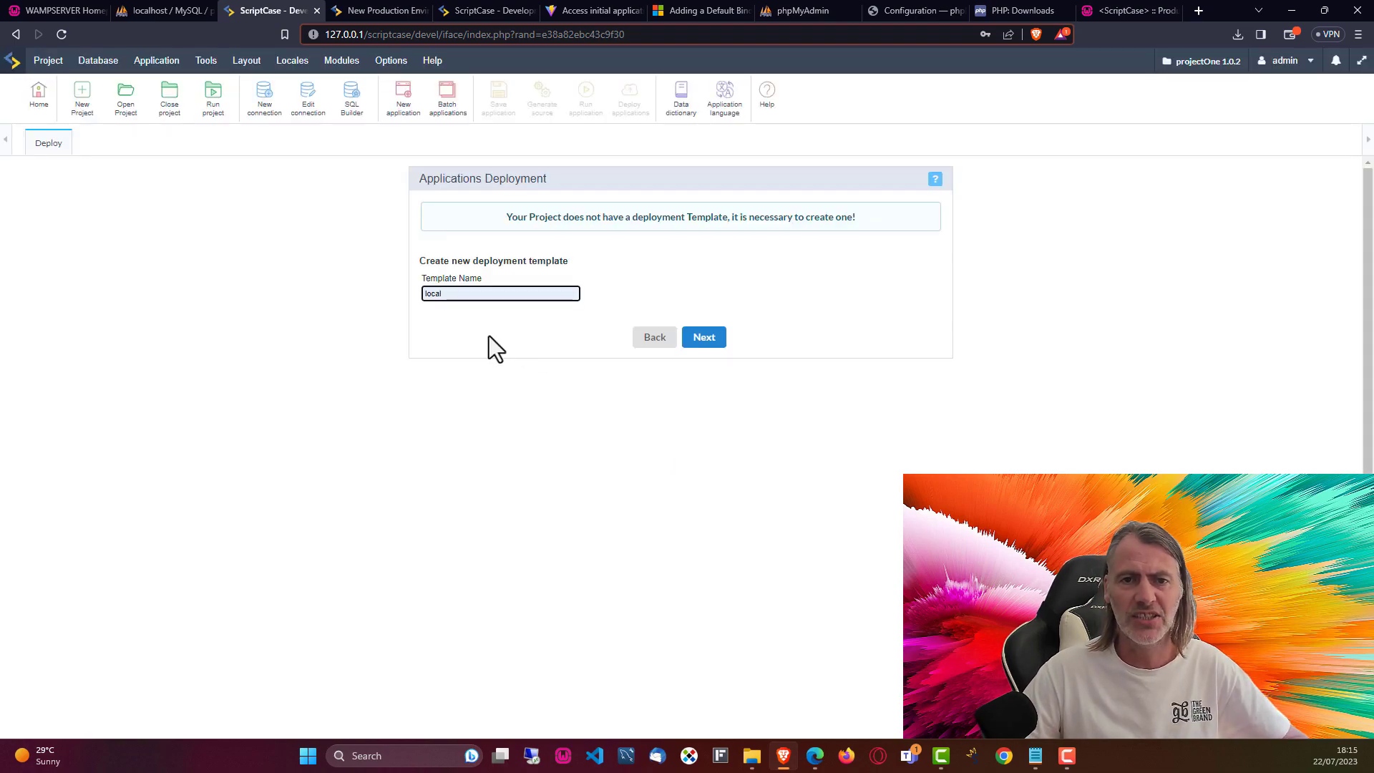
left_click(705, 340)
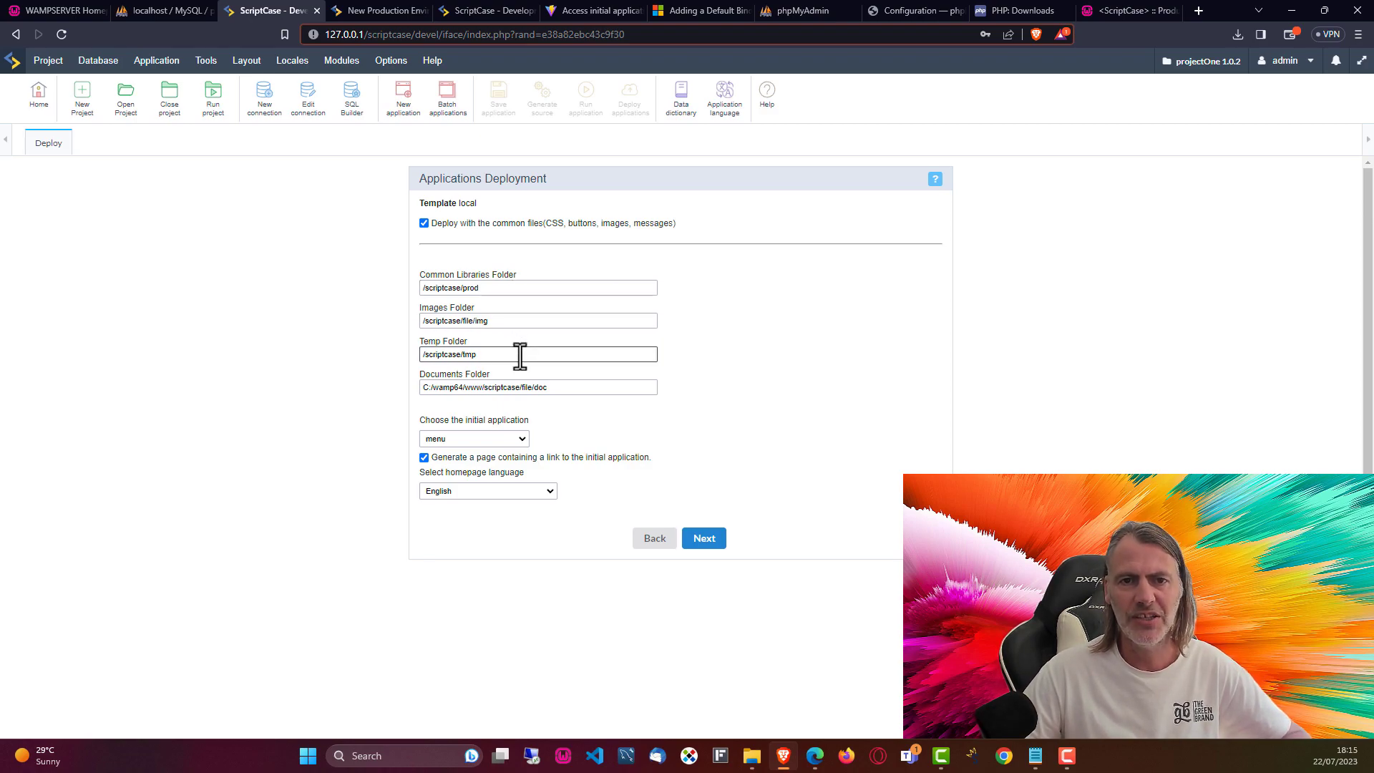
Step: Compare the deployment's documents and libraries paths with dep1 in the production environment's address
left_click(588, 388)
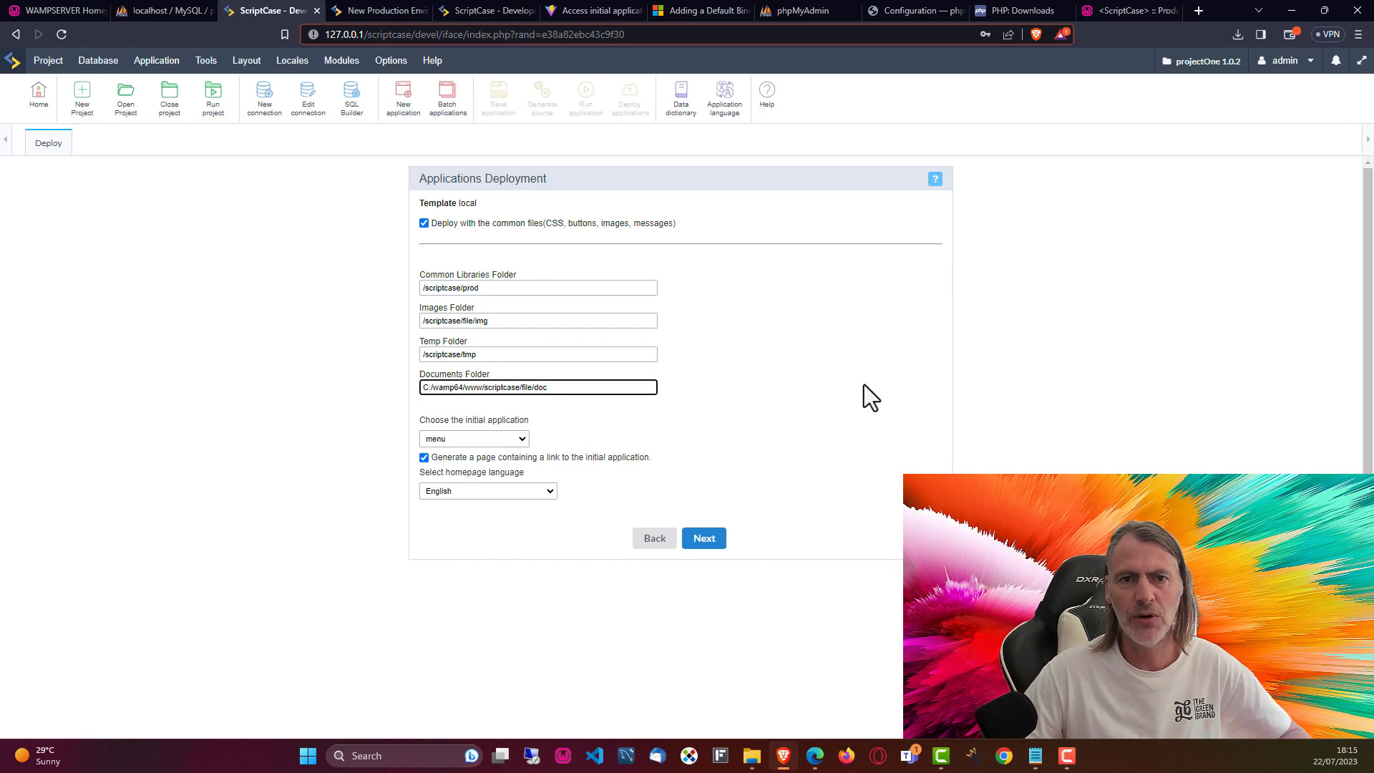
left_click(439, 288)
double_click(439, 287)
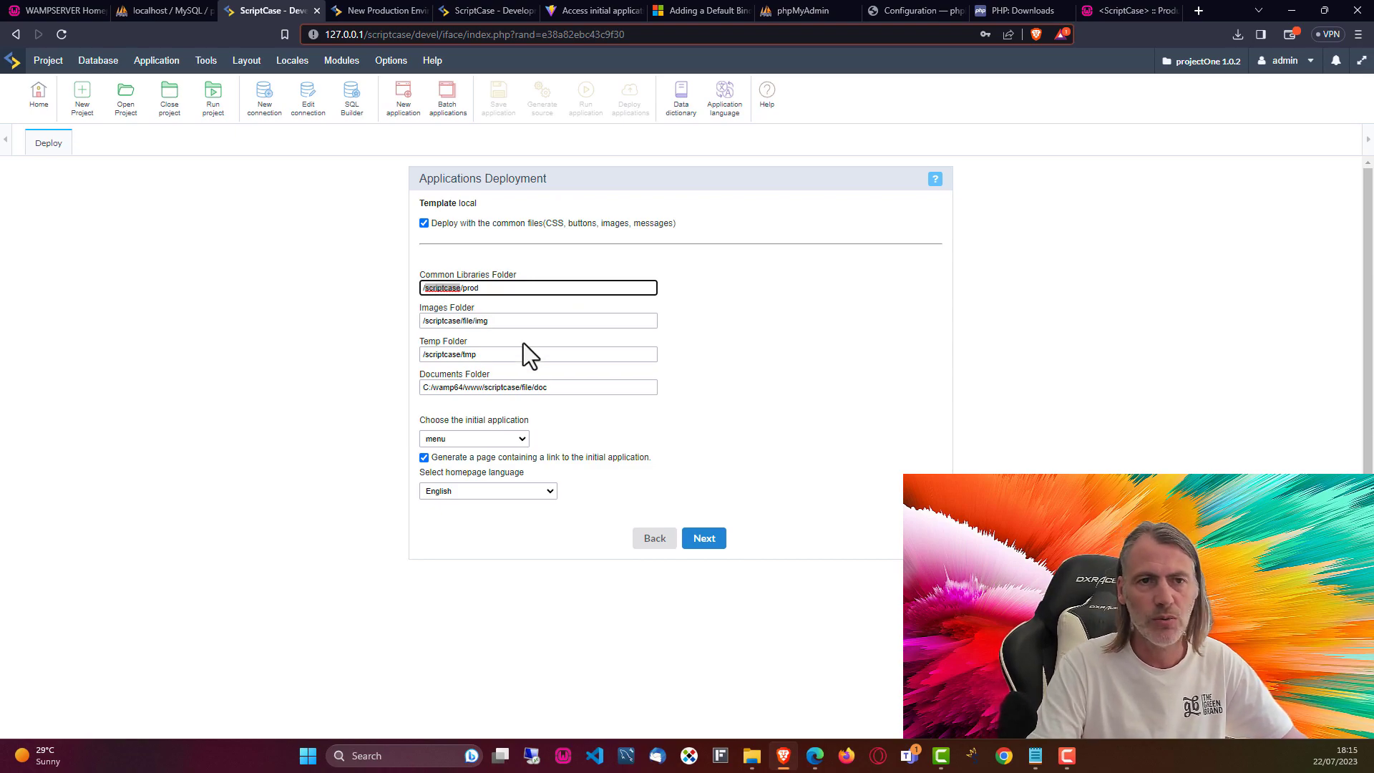
left_click(1106, 14)
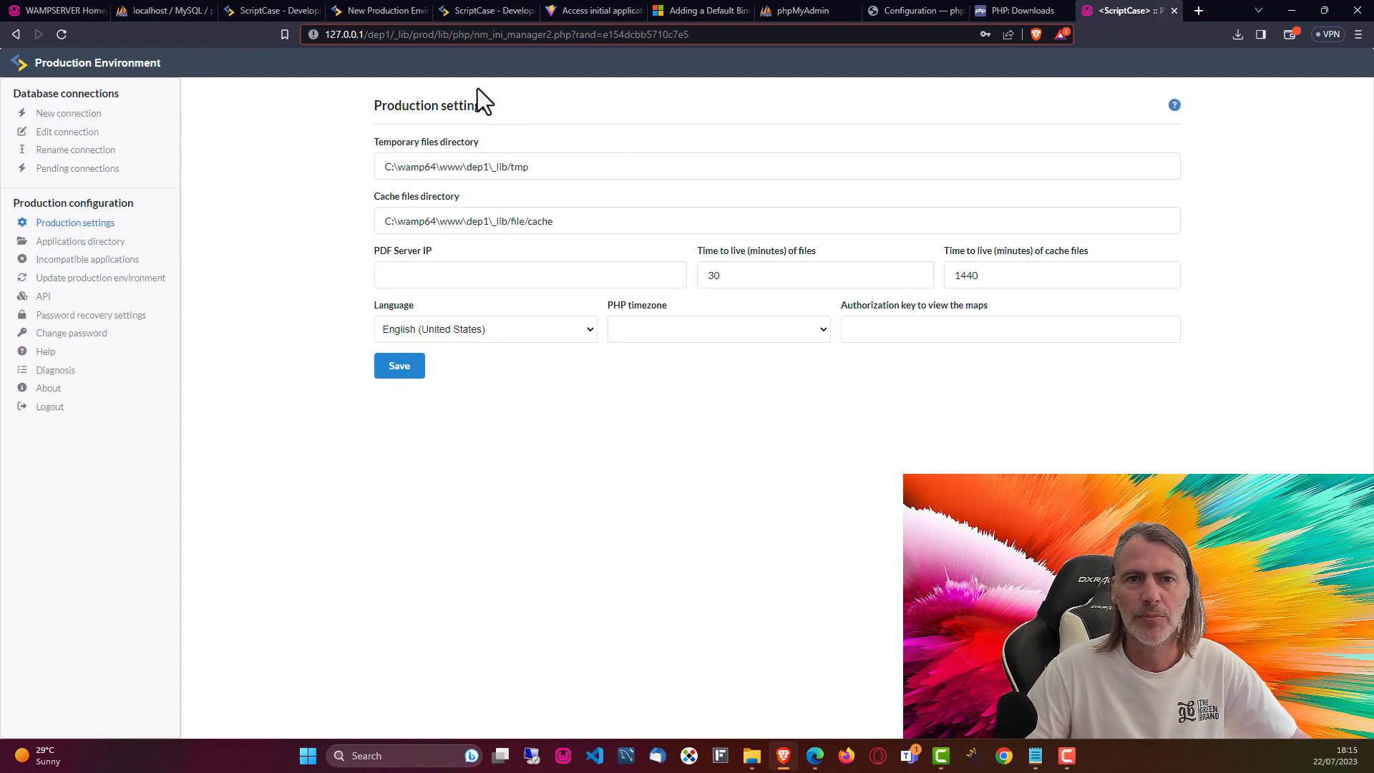
double_click(379, 34)
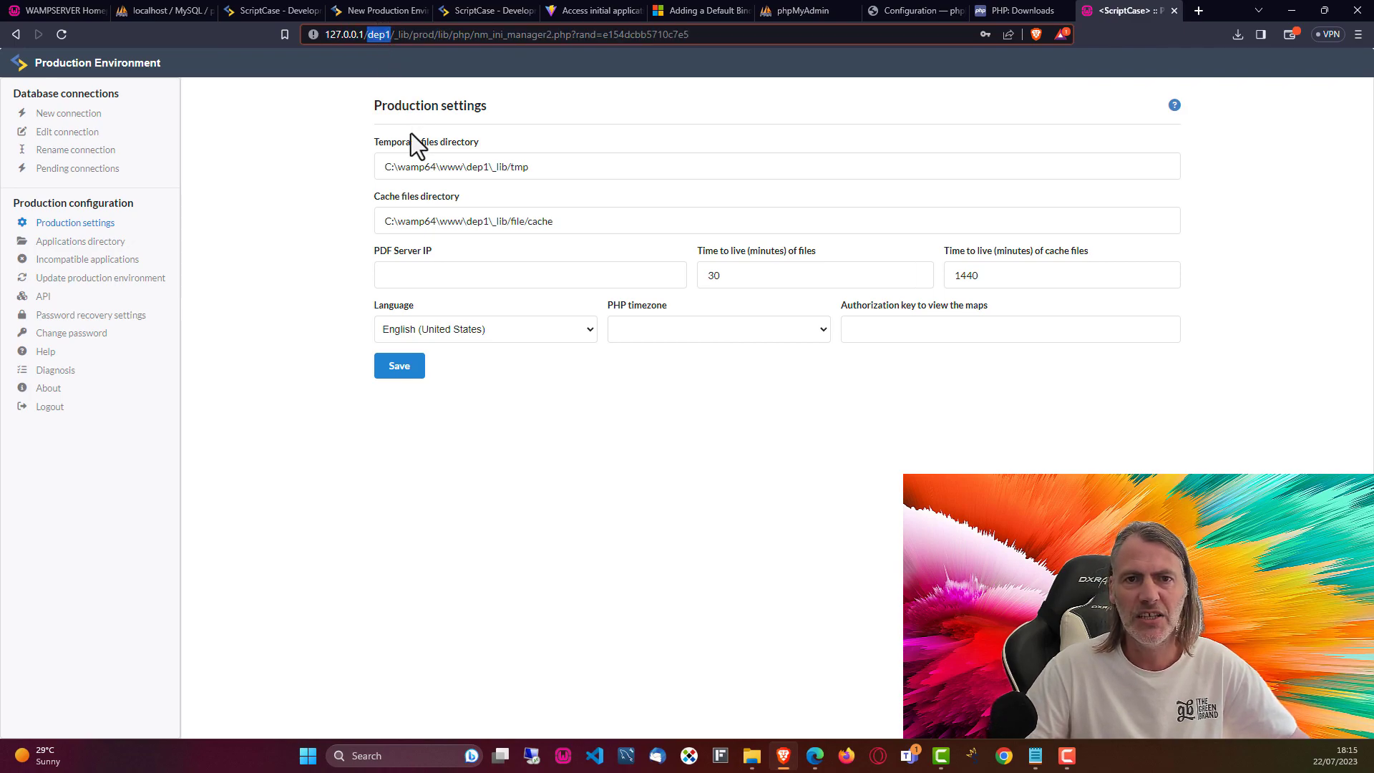
left_click(276, 11)
Step: Replace scriptcase with dep1 in the Common Libraries, Images, Temp and Documents folder paths
double_click(439, 290)
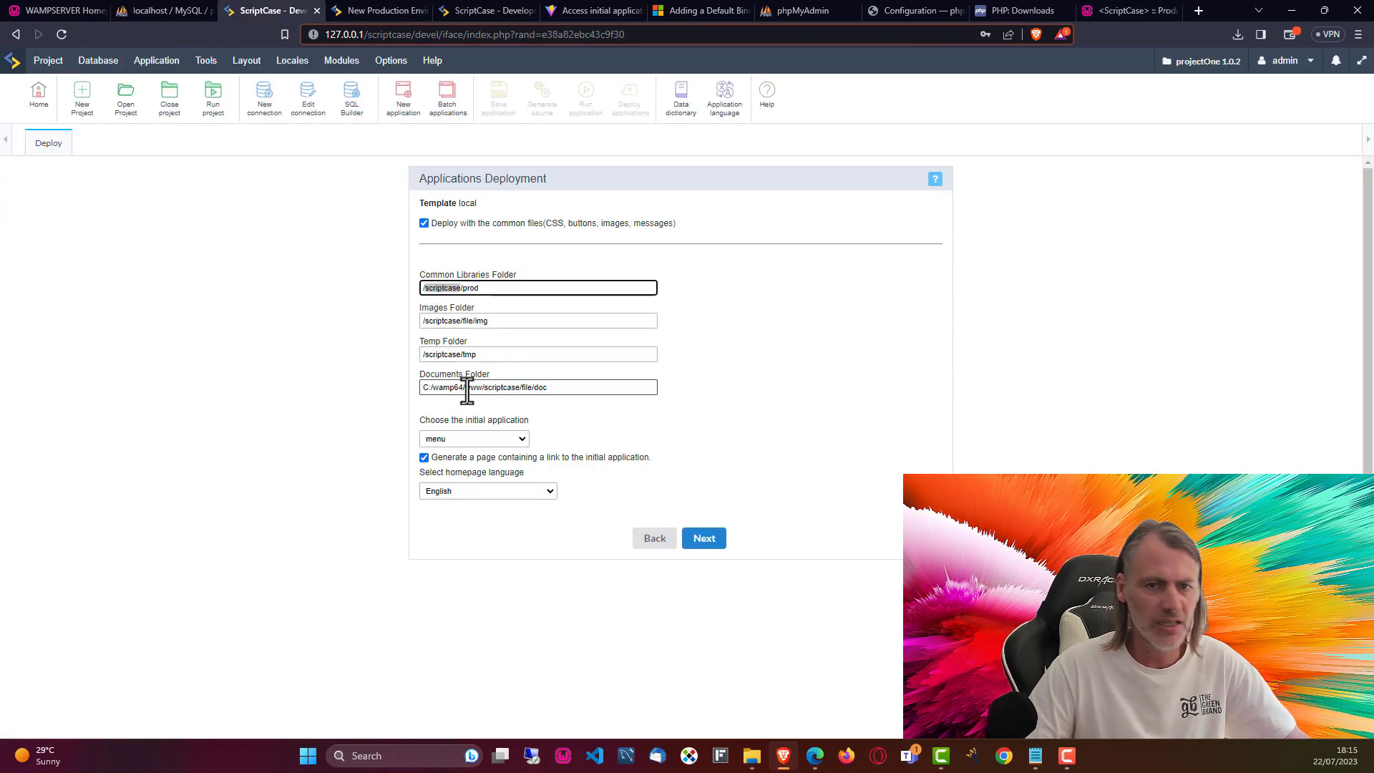
type("dep1")
double_click(438, 321)
type("dep1")
double_click(444, 355)
type("dep1")
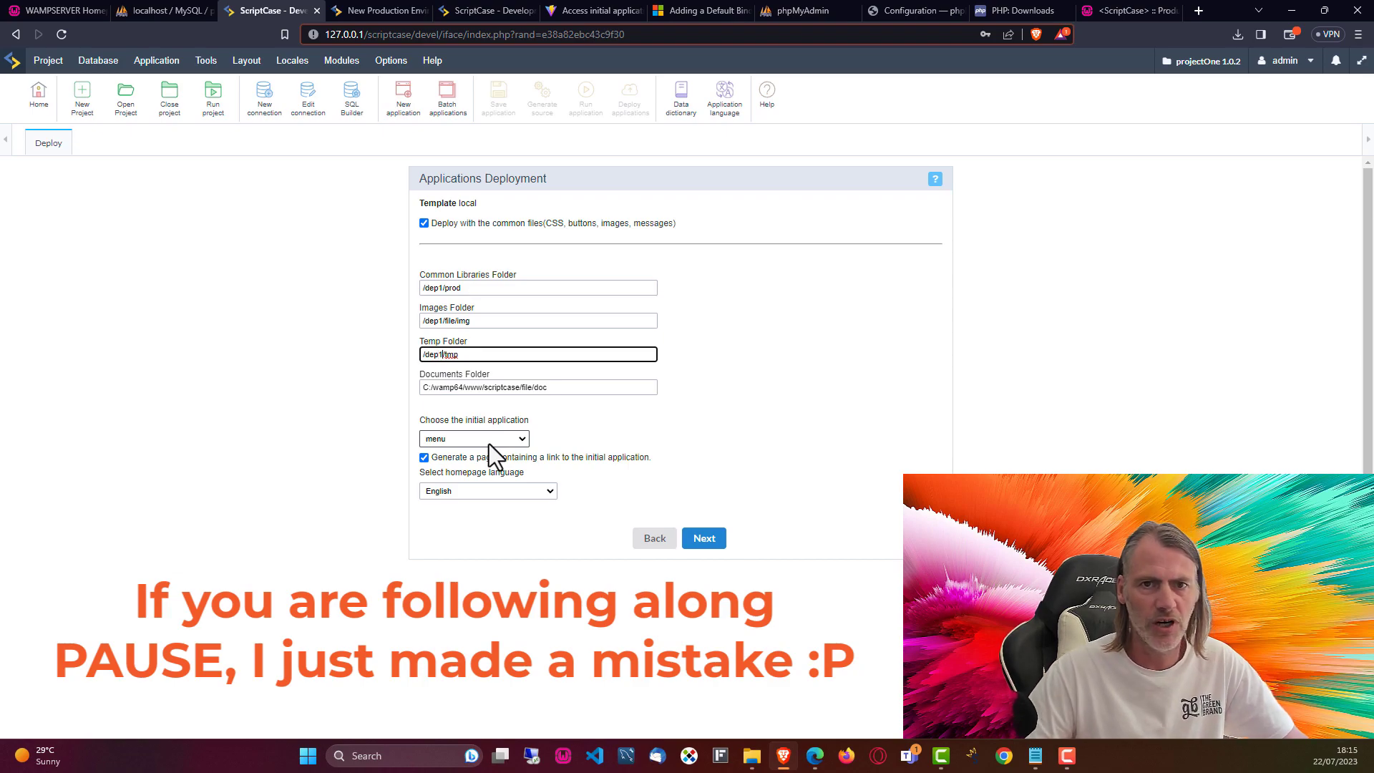
double_click(505, 387)
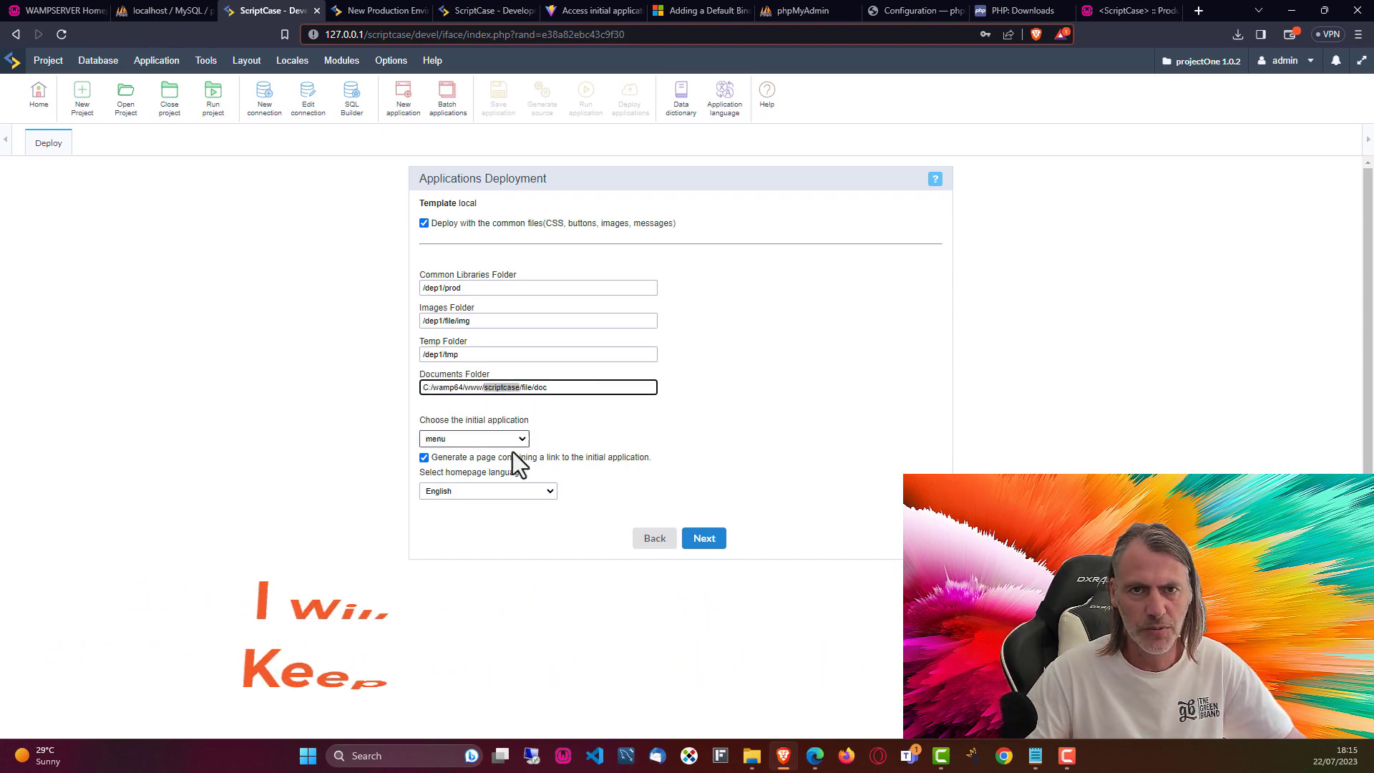
type("dep1")
left_click(831, 401)
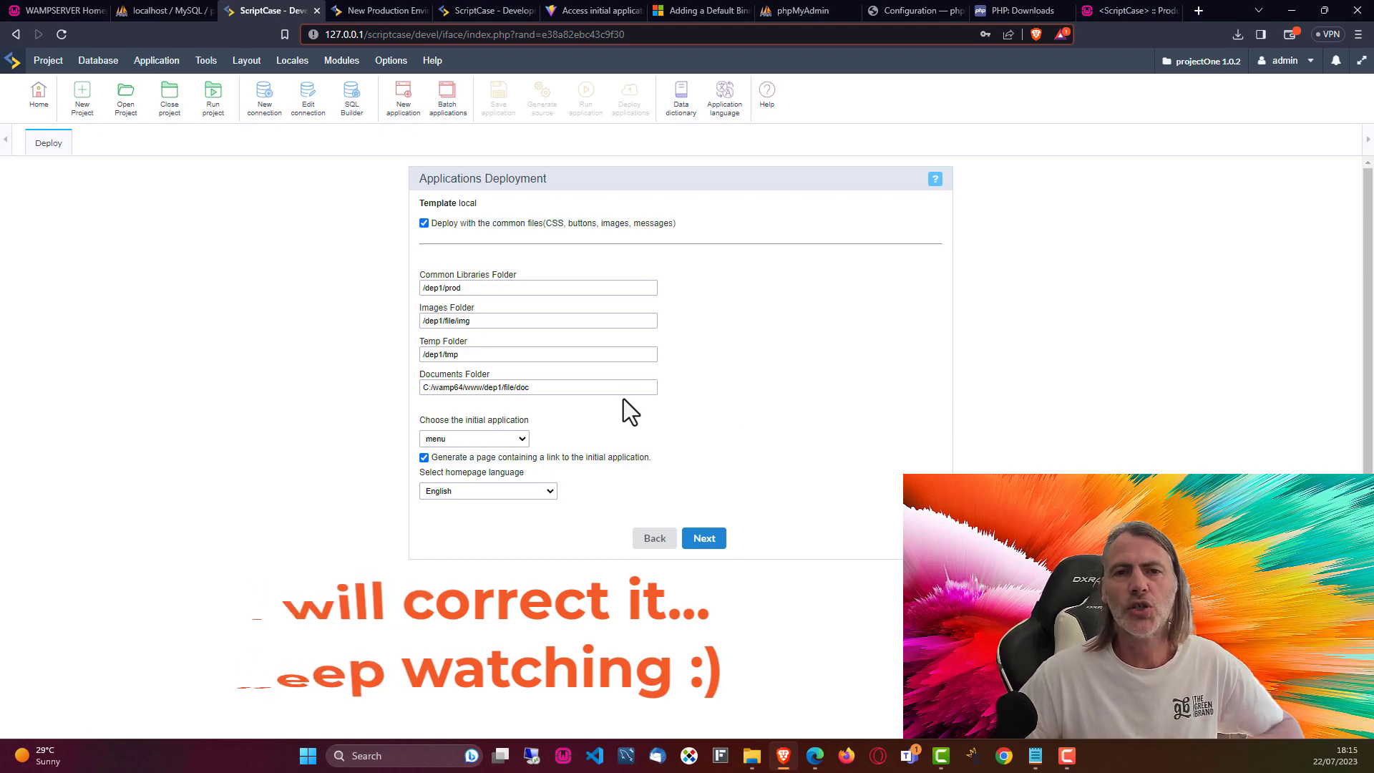
Step: Recheck the documents, temp and images paths, keeping images at dep1 after a trial dep2 edit
left_click(594, 387)
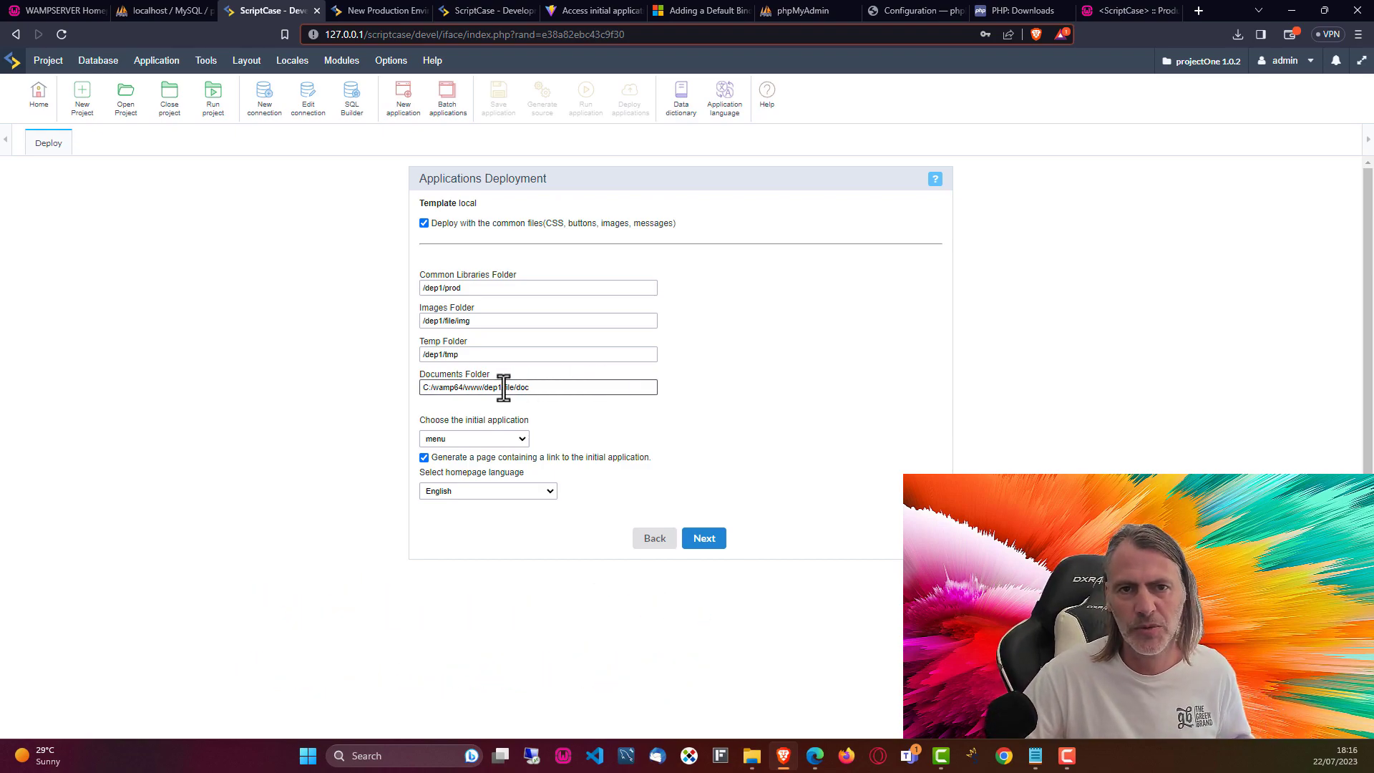
left_click(477, 354)
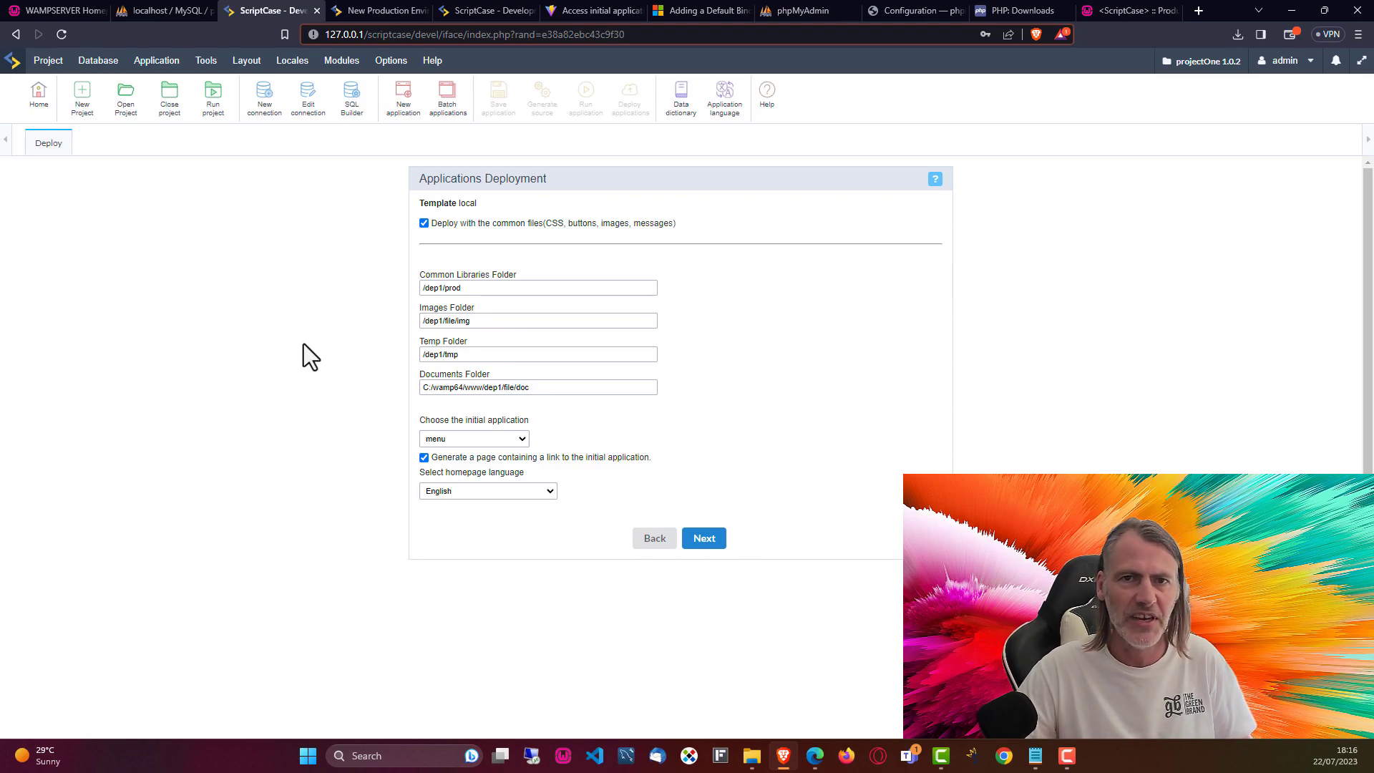
left_click(443, 321)
key("BackSpace")
type("2")
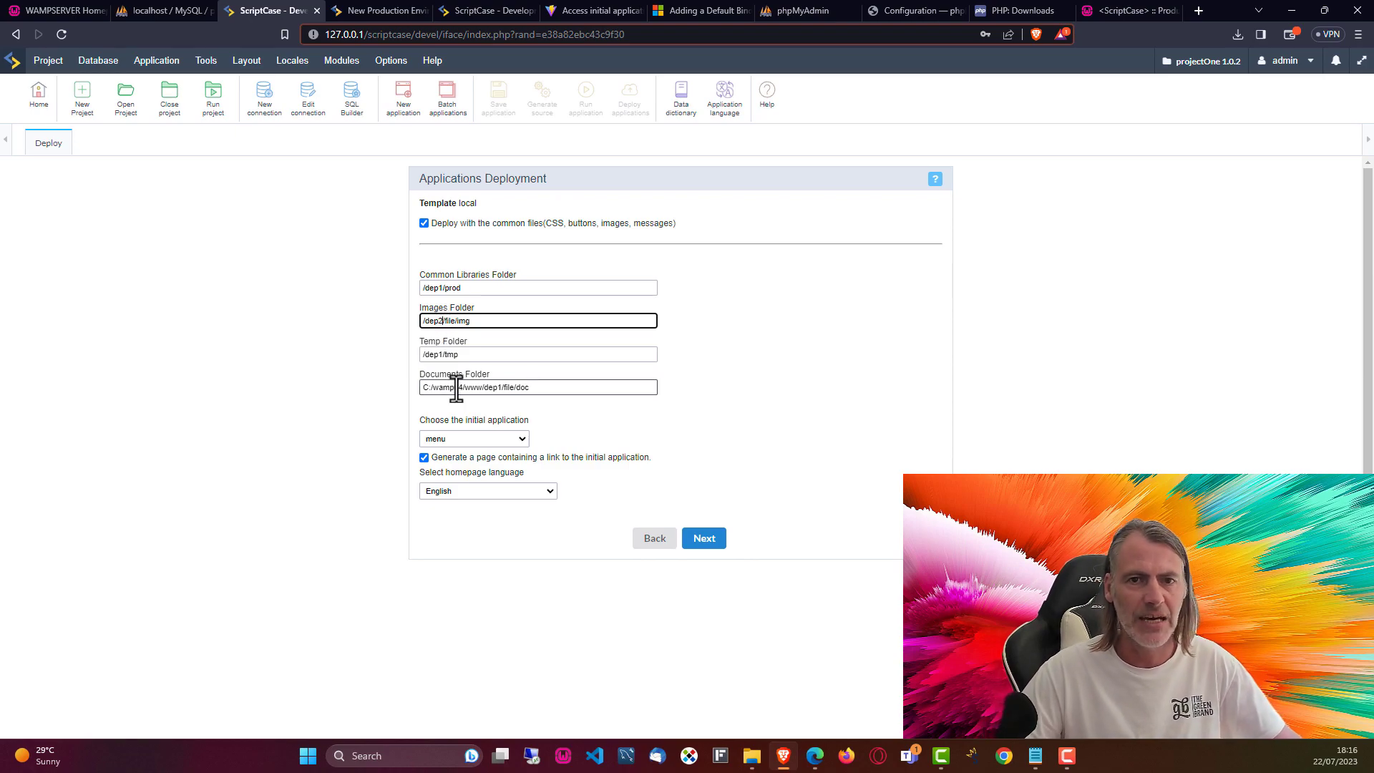
key("BackSpace")
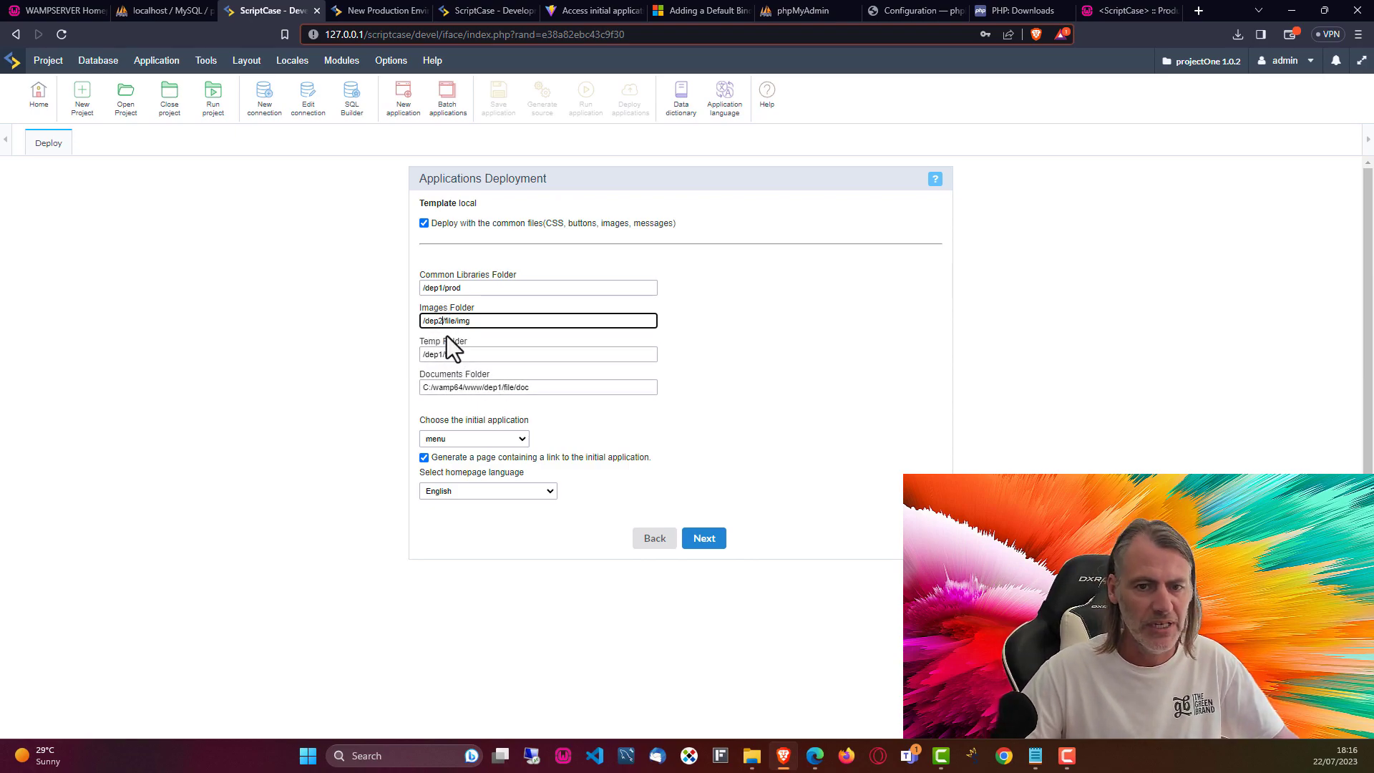
type("1")
left_click(780, 358)
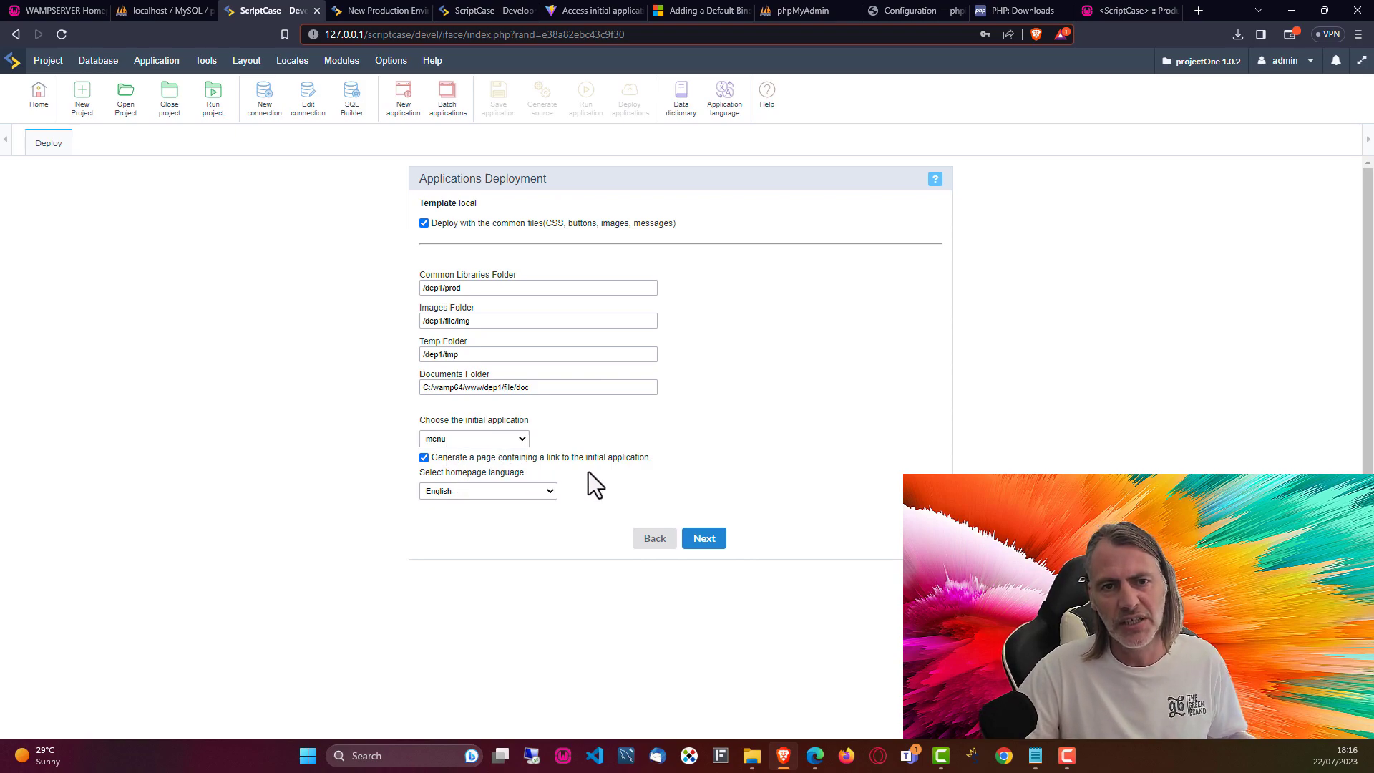
left_click(703, 542)
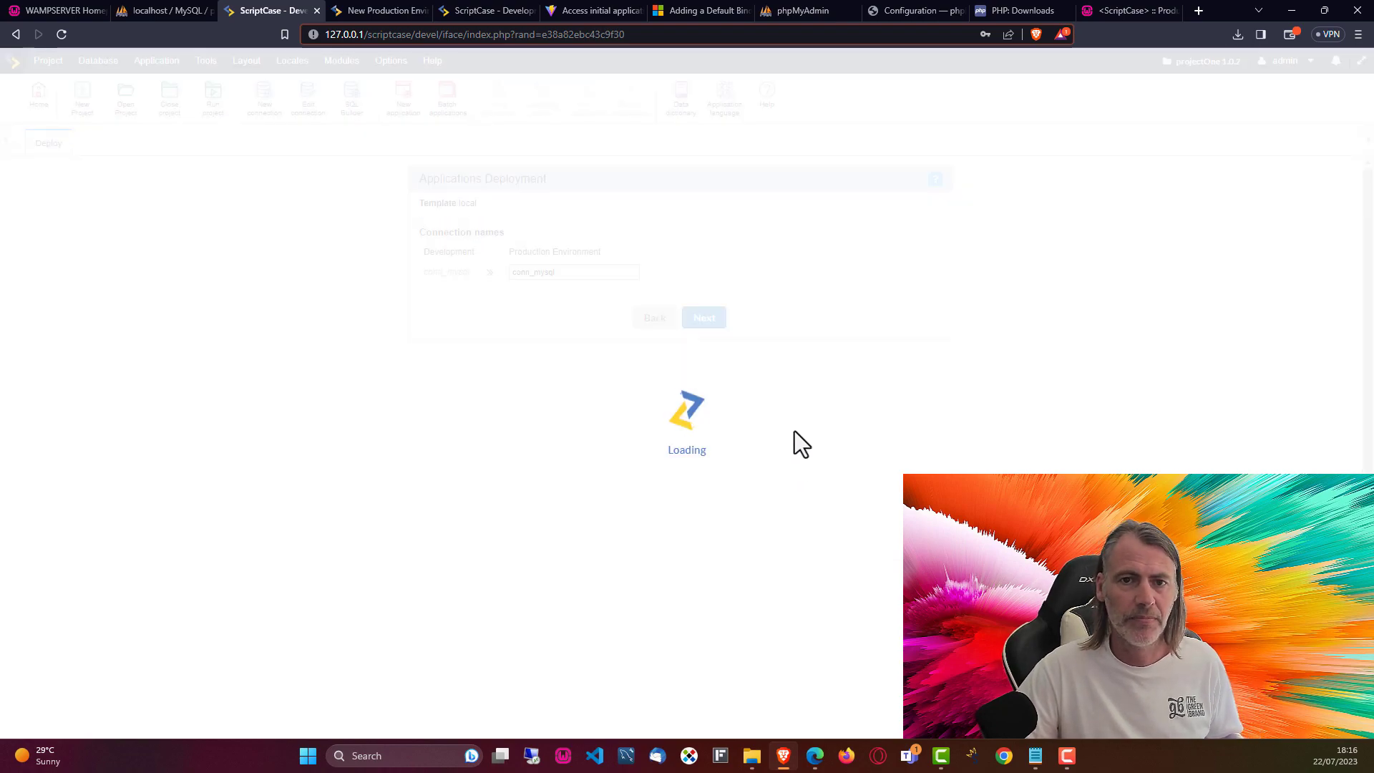
Step: Keep conn_mysql as the connection and deploy to target folder C:/wamp64/www/dep2/
left_click(564, 272)
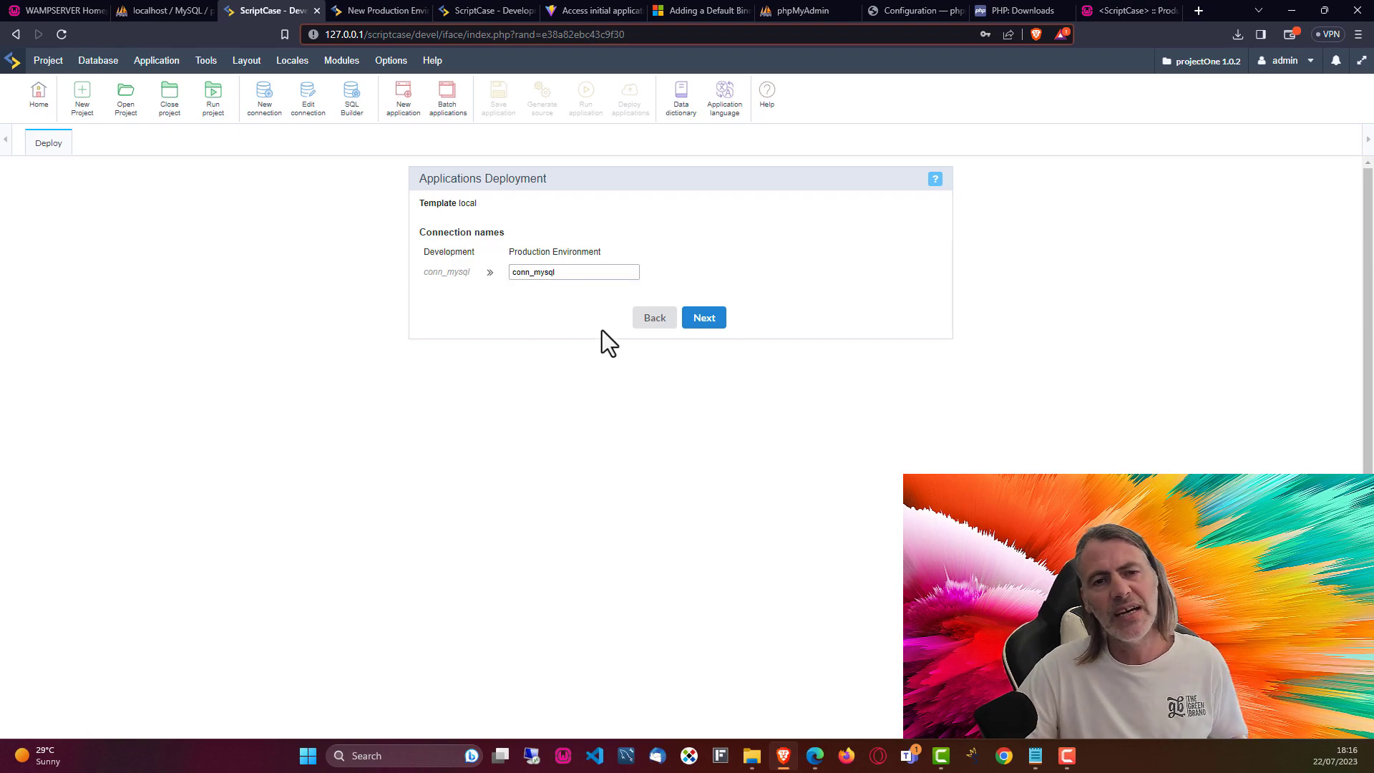
left_click(701, 320)
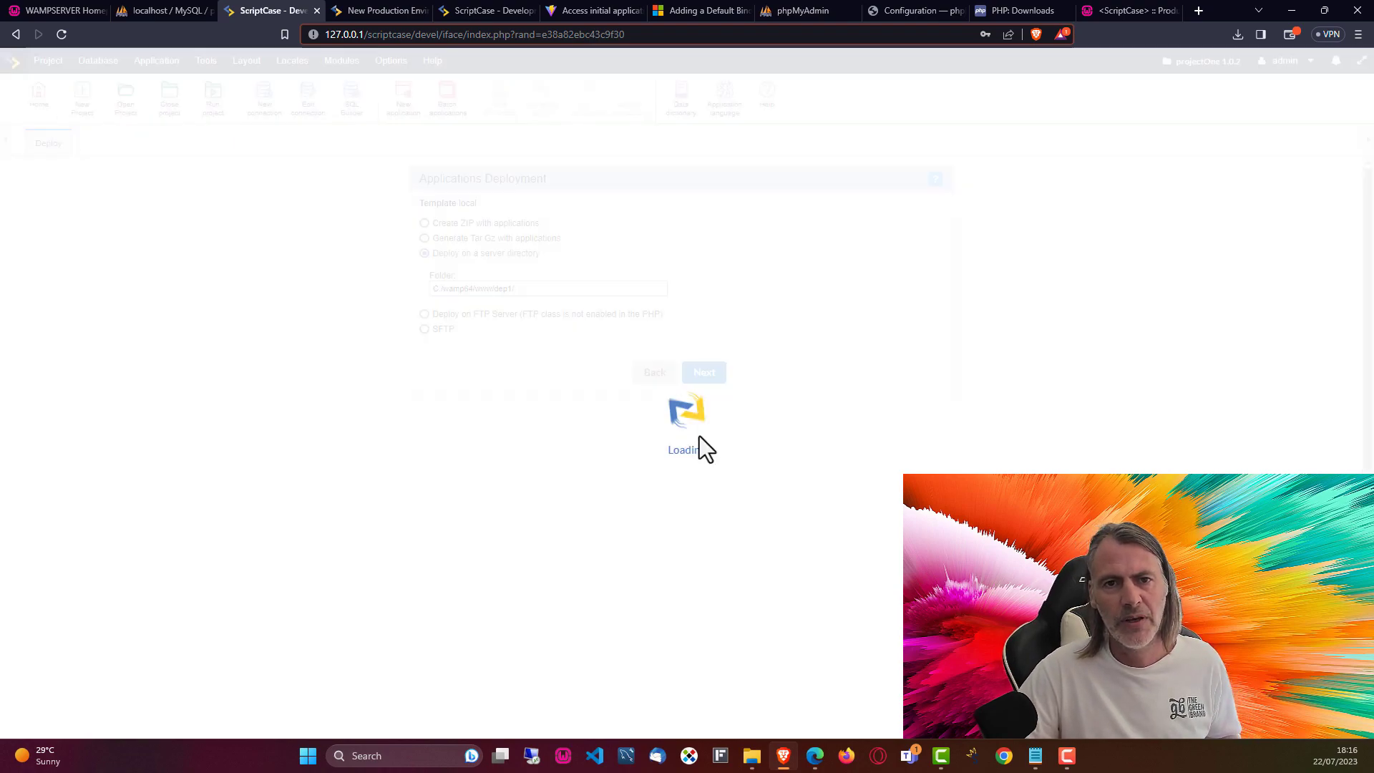
left_click(513, 289)
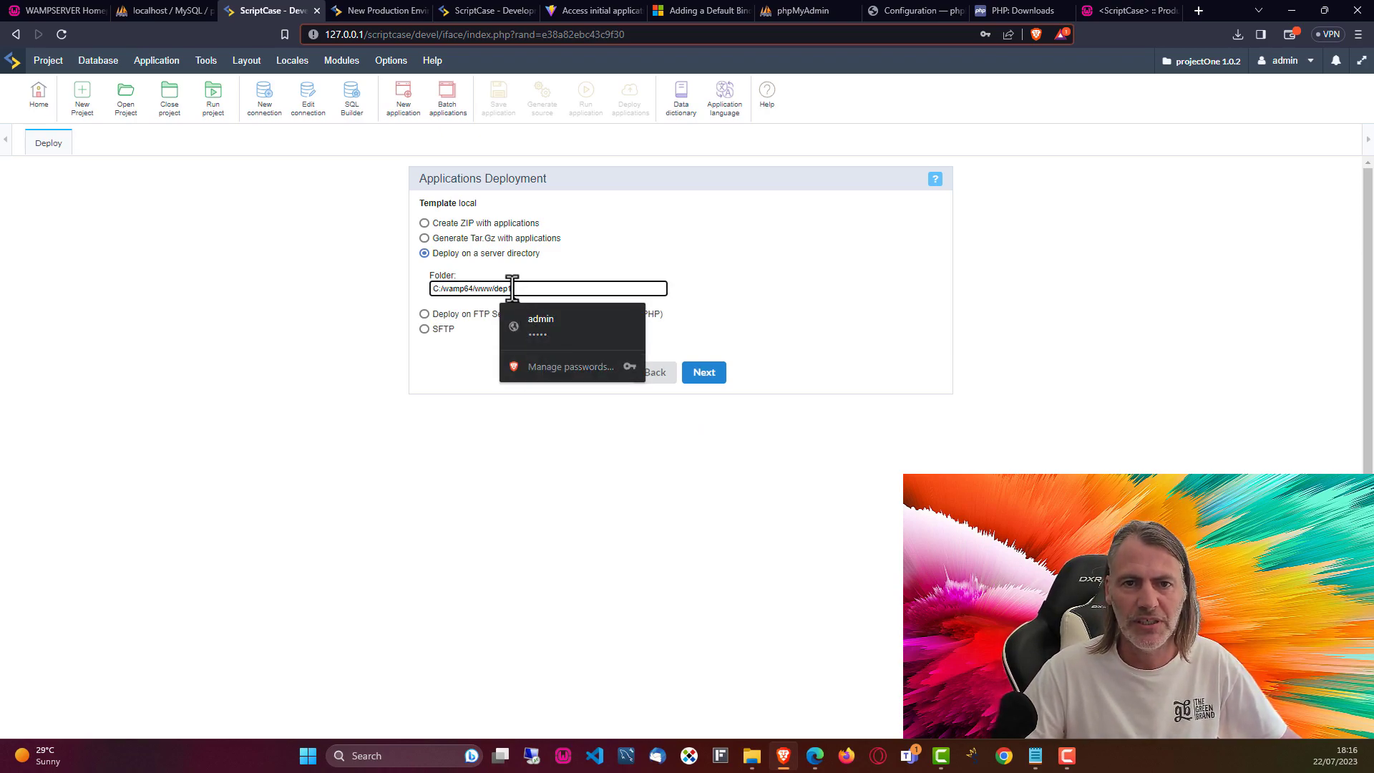
key("BackSpace")
key("BackSpace")
type("2/")
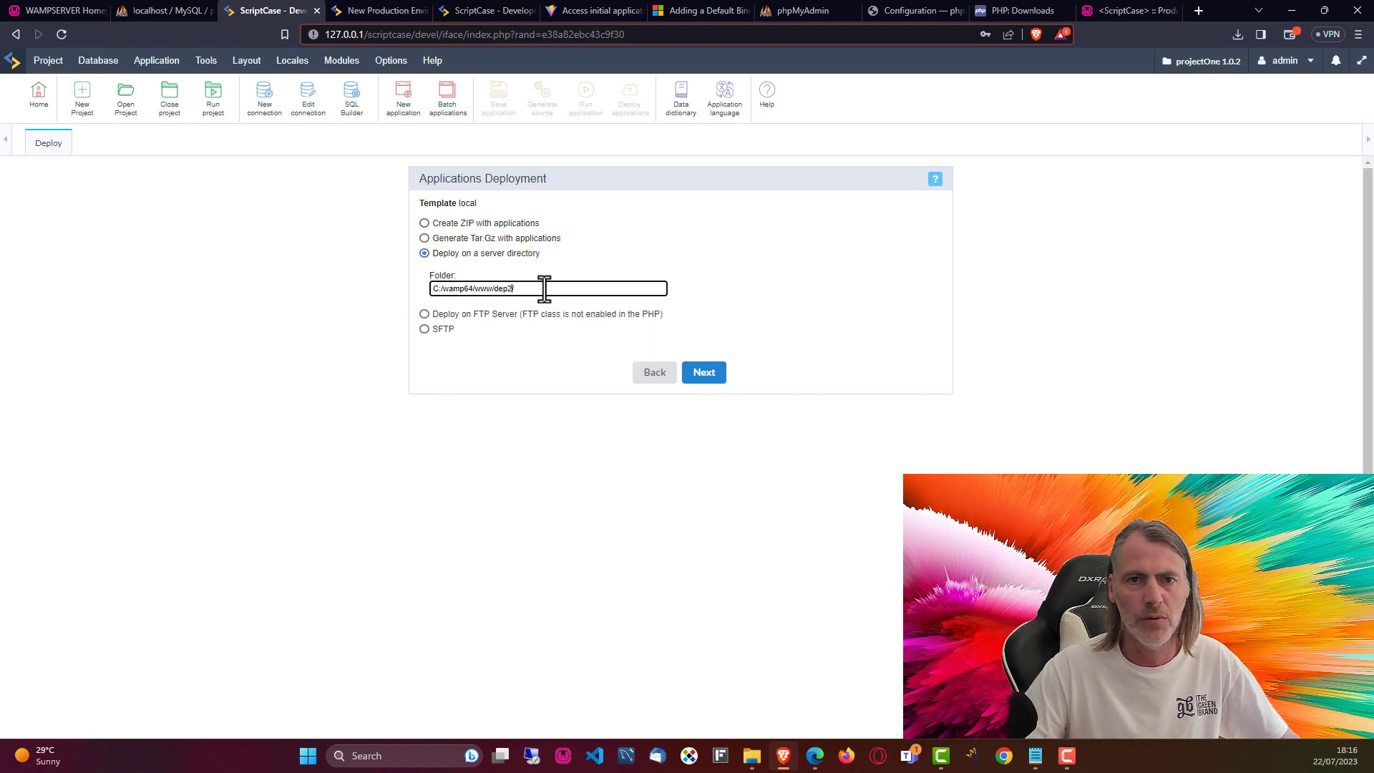
left_click(553, 381)
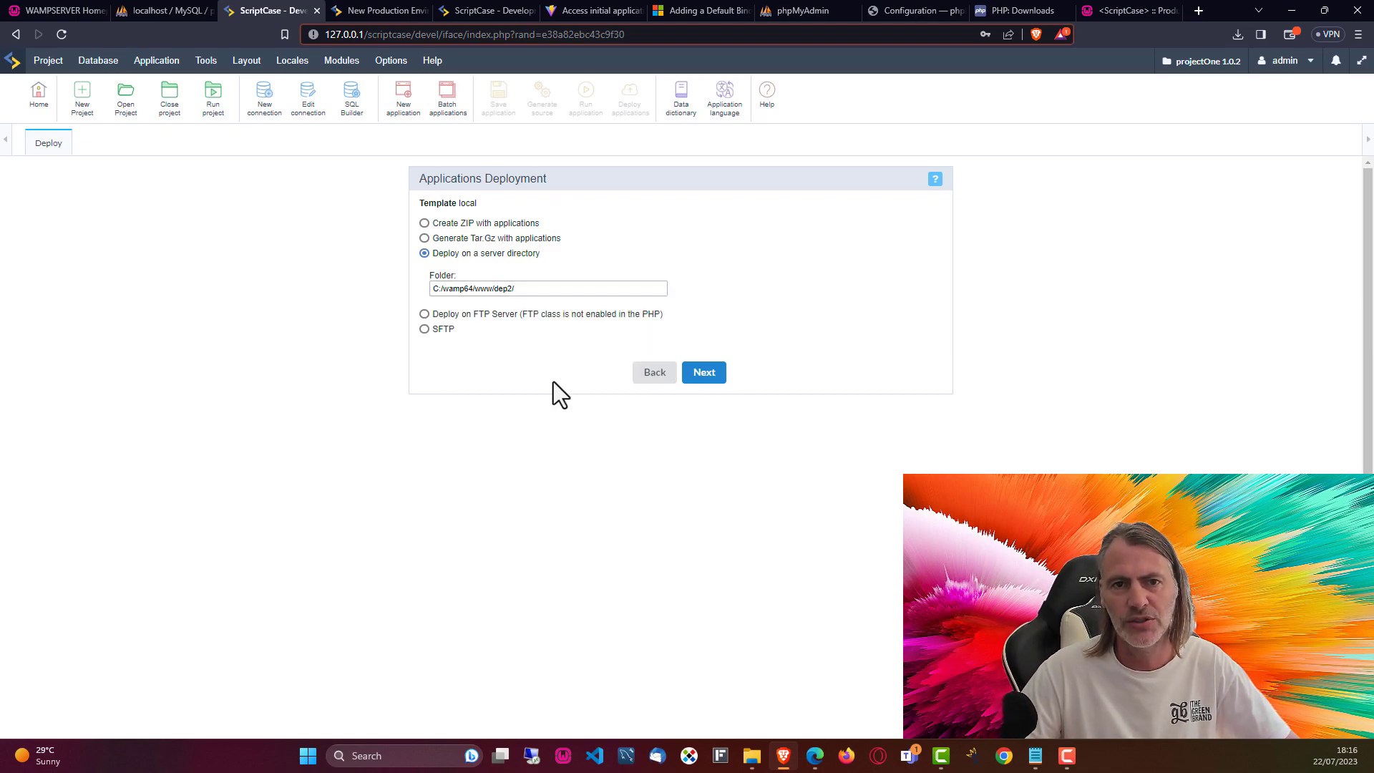
left_click(714, 378)
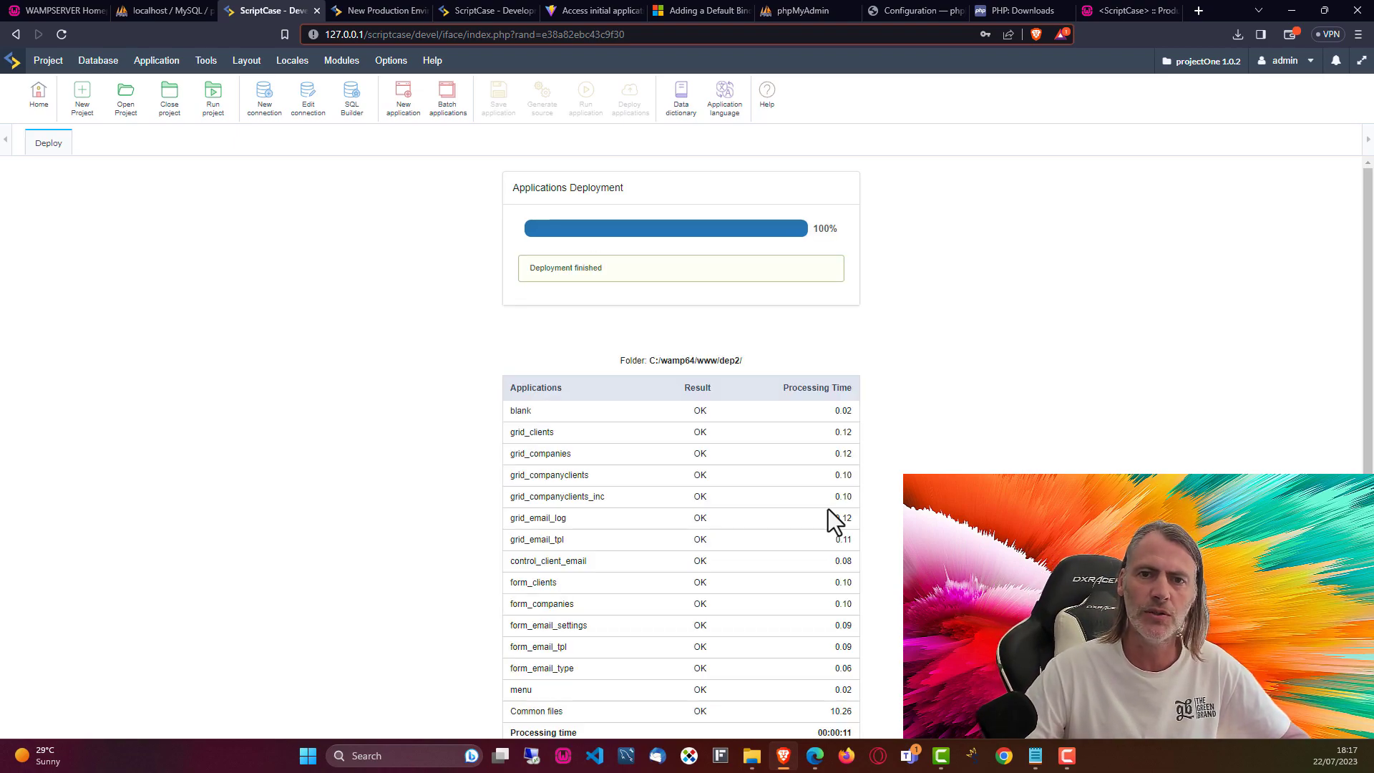
Step: Scroll through the dep2 deployment results, then bring up File Explorer on dep1\_lib\conf
scroll(828, 509, "down", 1)
left_click_drag(831, 698, 857, 701)
left_click(913, 642)
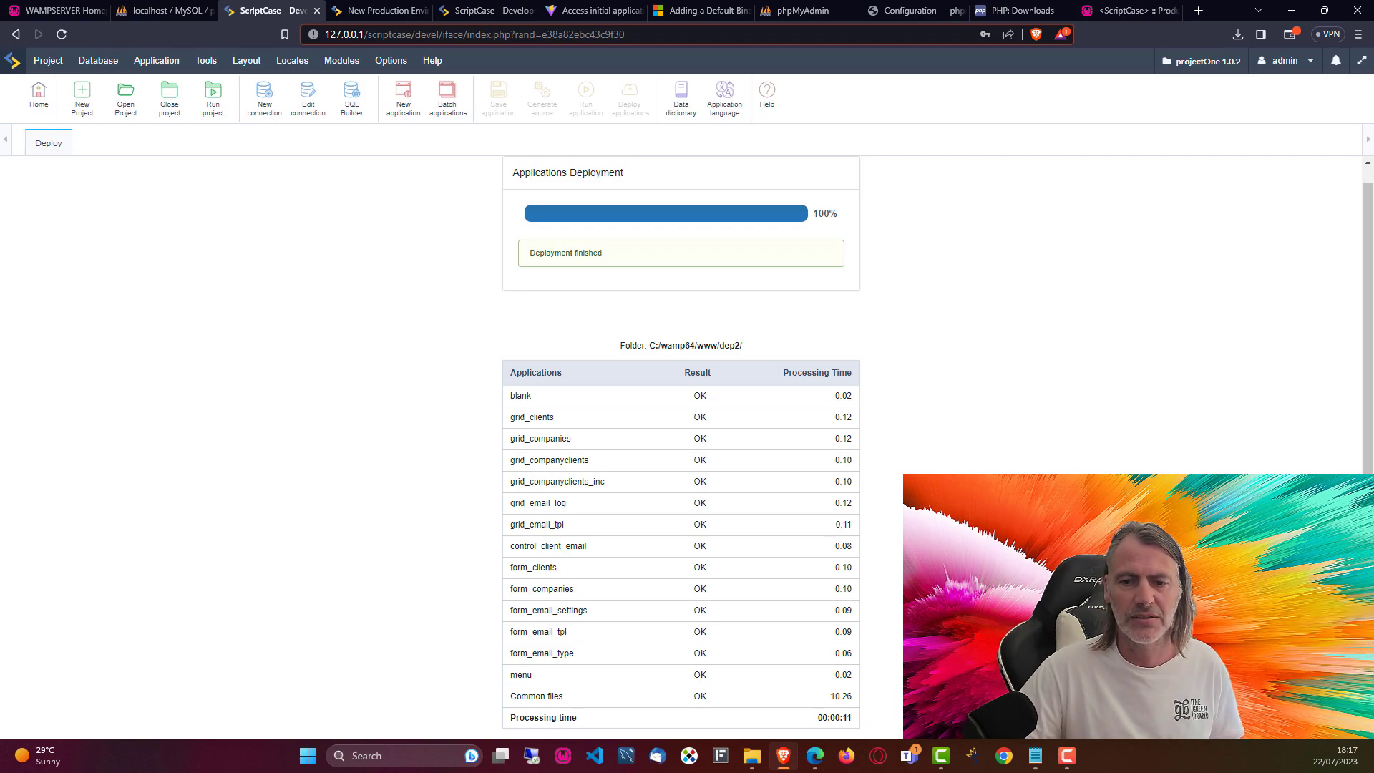
scroll(960, 469, "up", 1)
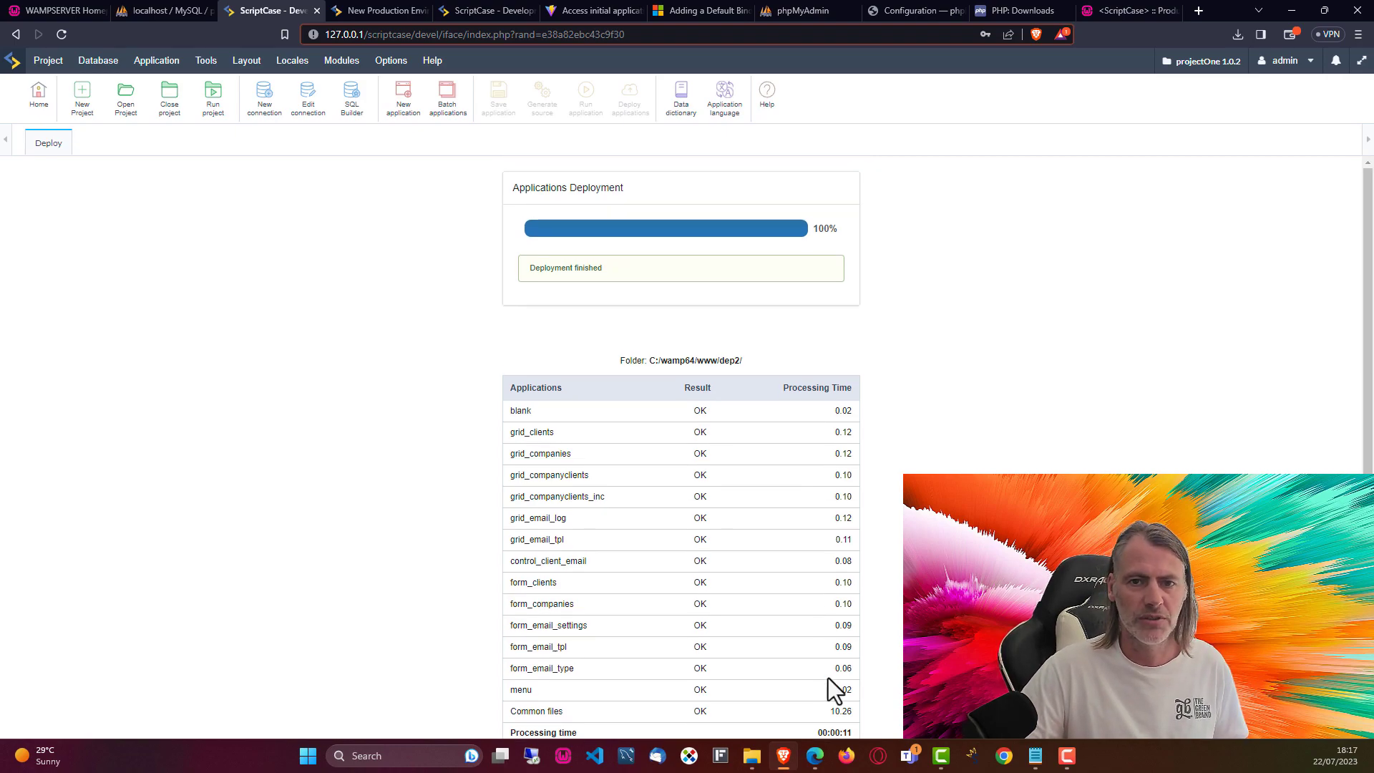
left_click(749, 764)
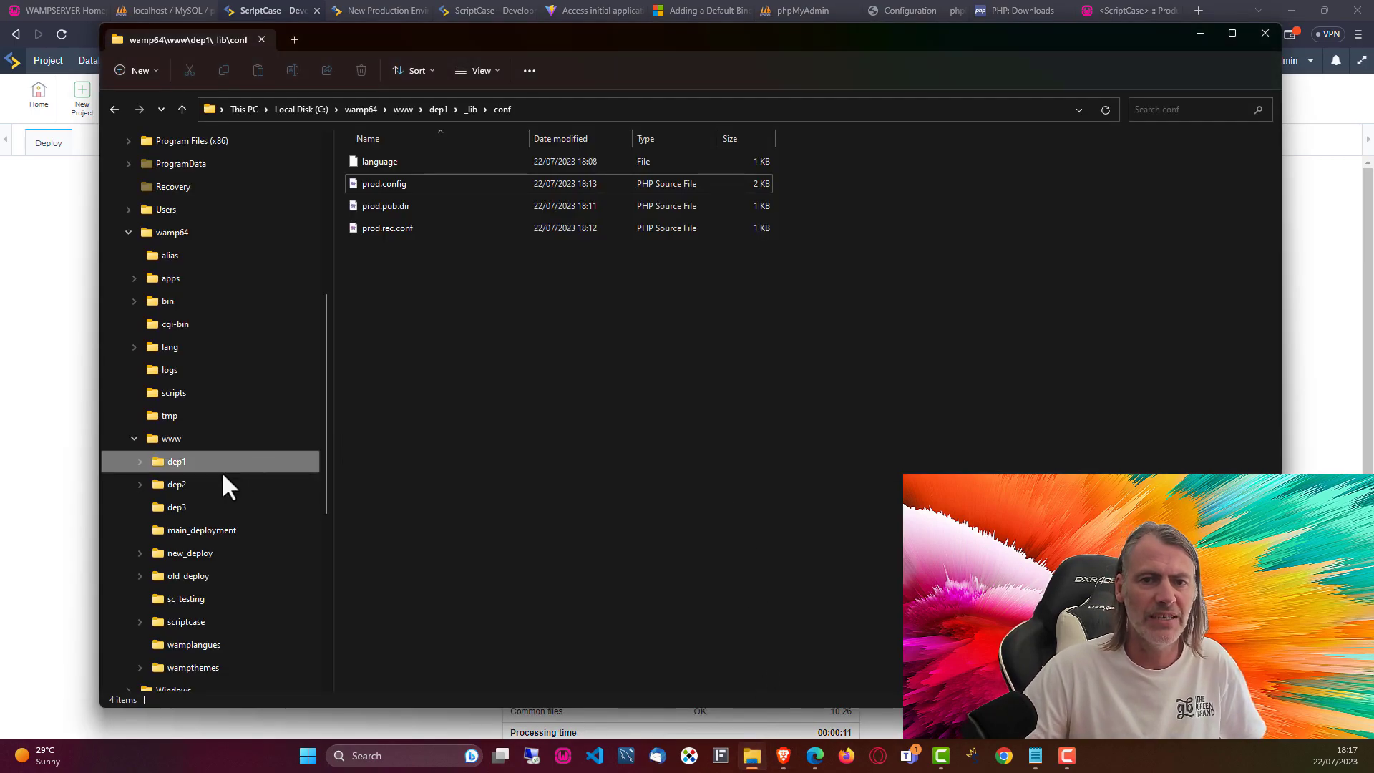
Step: Confirm dep2 holds the deployed applications and dep3 is empty, then start Project > Deploy again
left_click(180, 486)
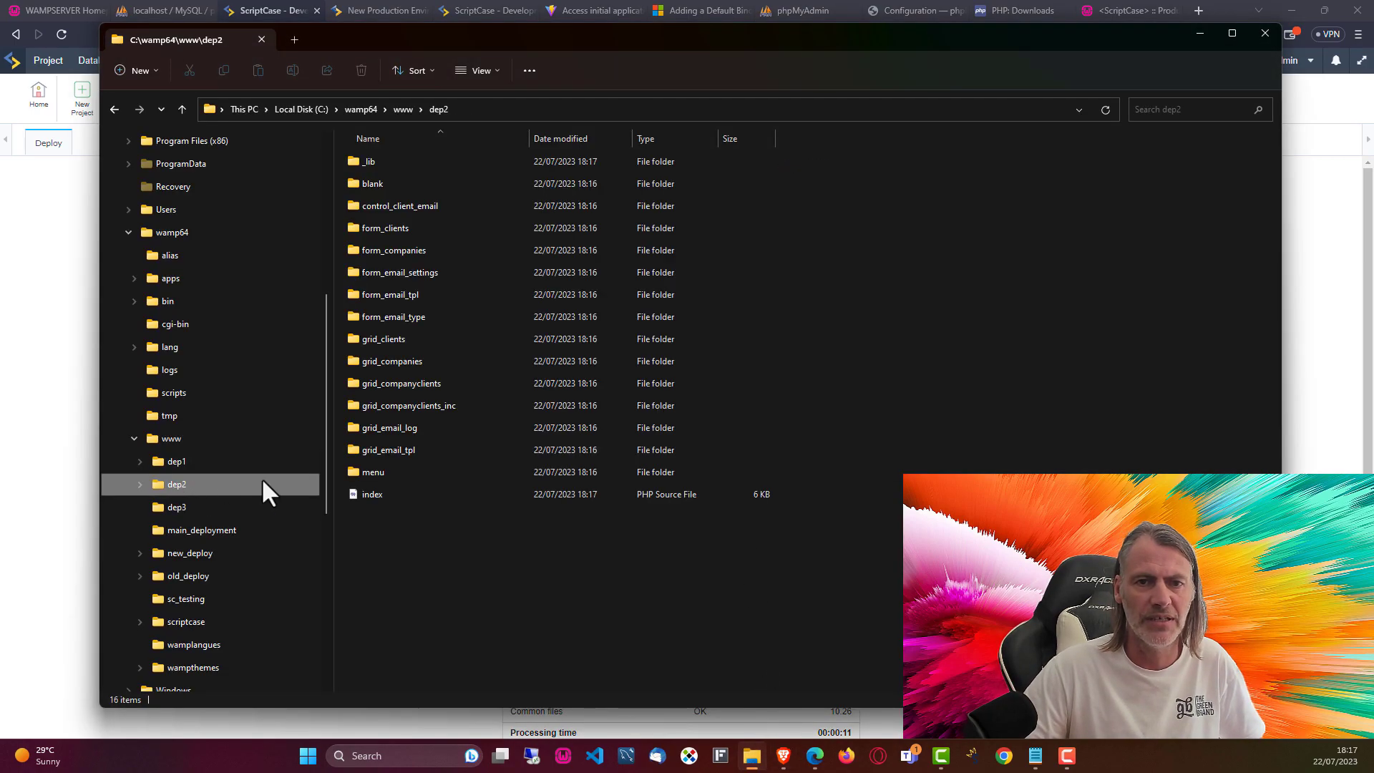
left_click(176, 509)
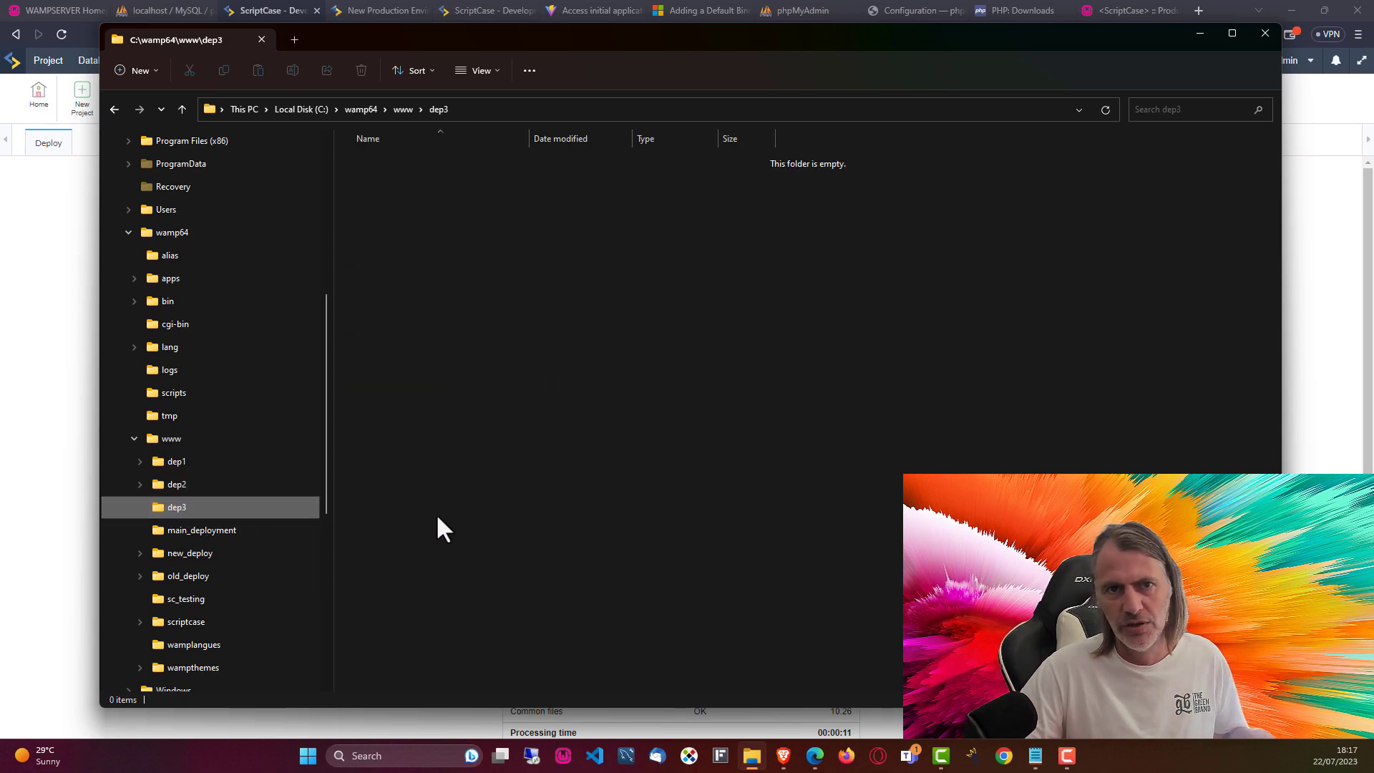
left_click(48, 398)
left_click(48, 61)
left_click(82, 372)
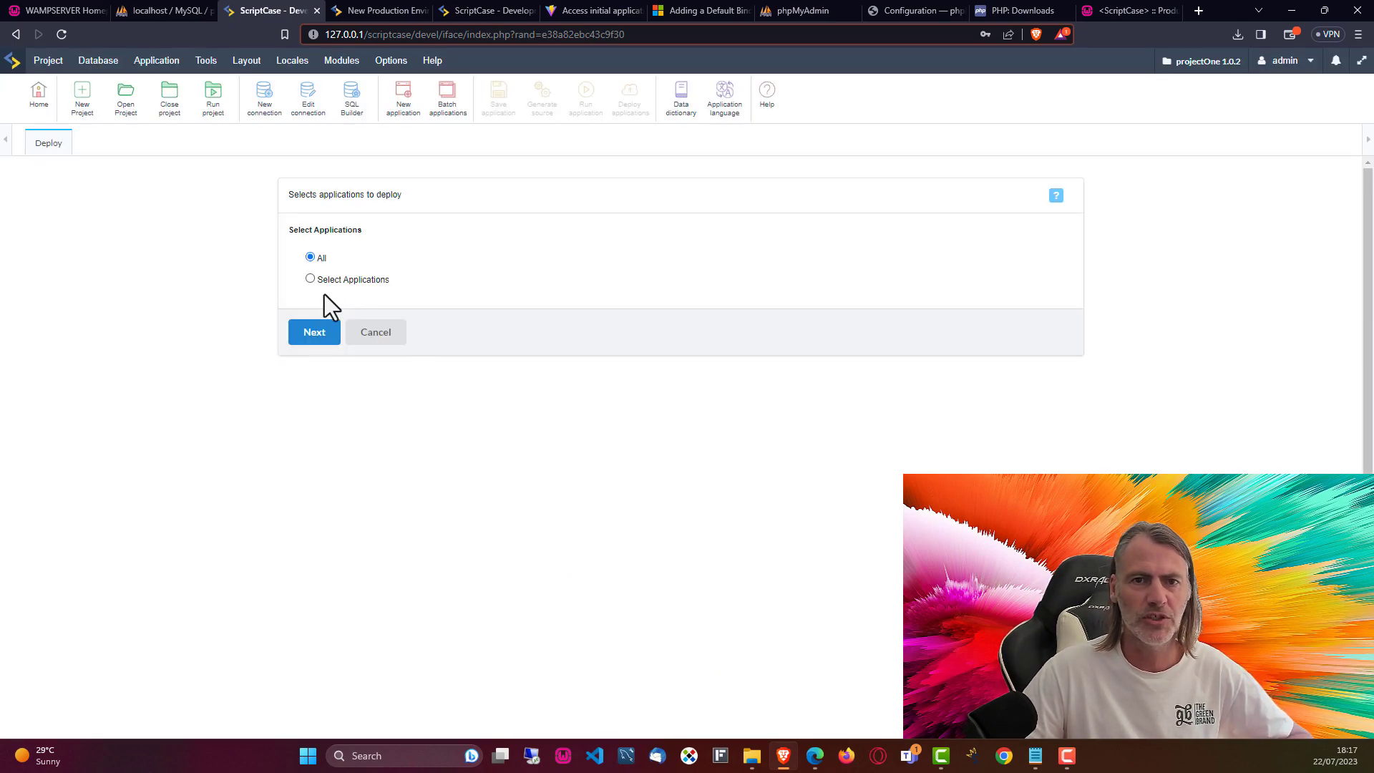
Step: Deploy all applications with the Advanced local template into C:/wamp64/www/dep3/
left_click(311, 334)
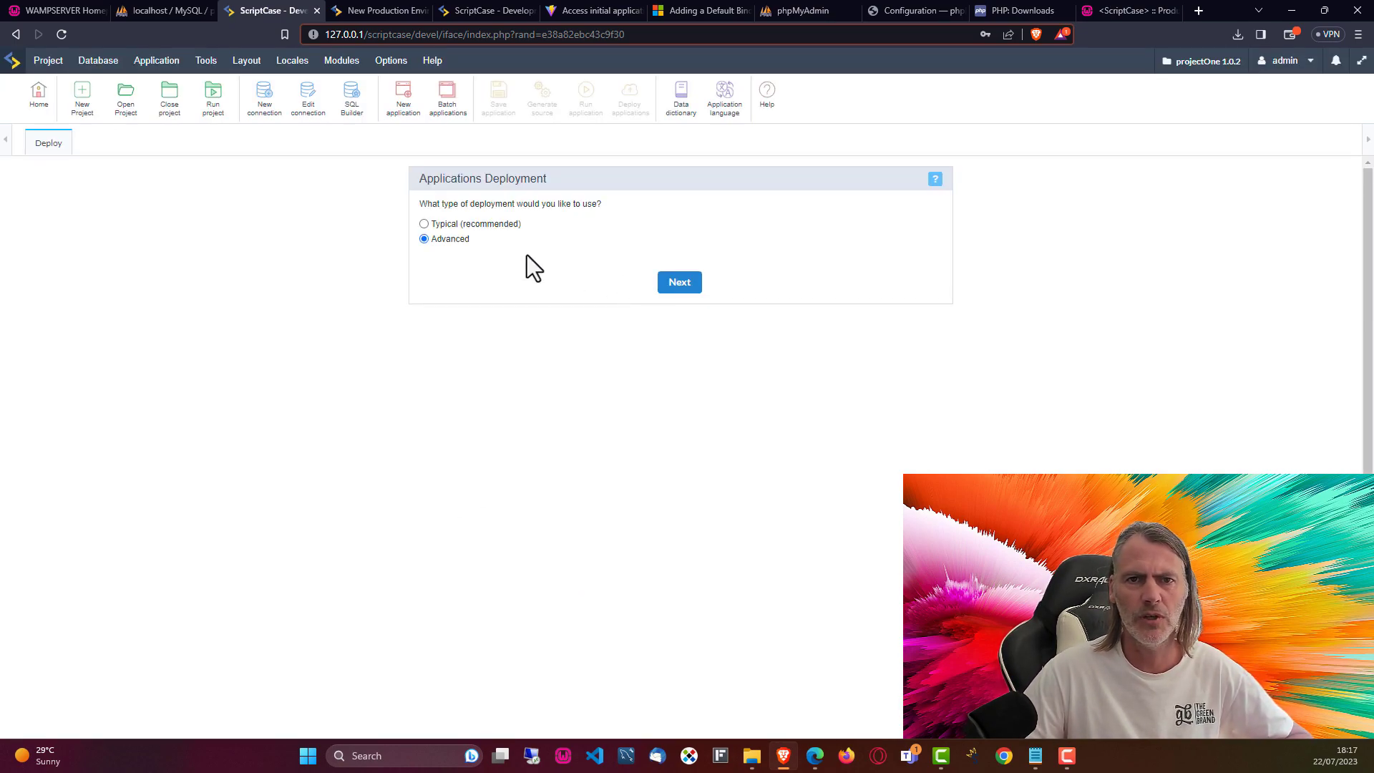
left_click(680, 286)
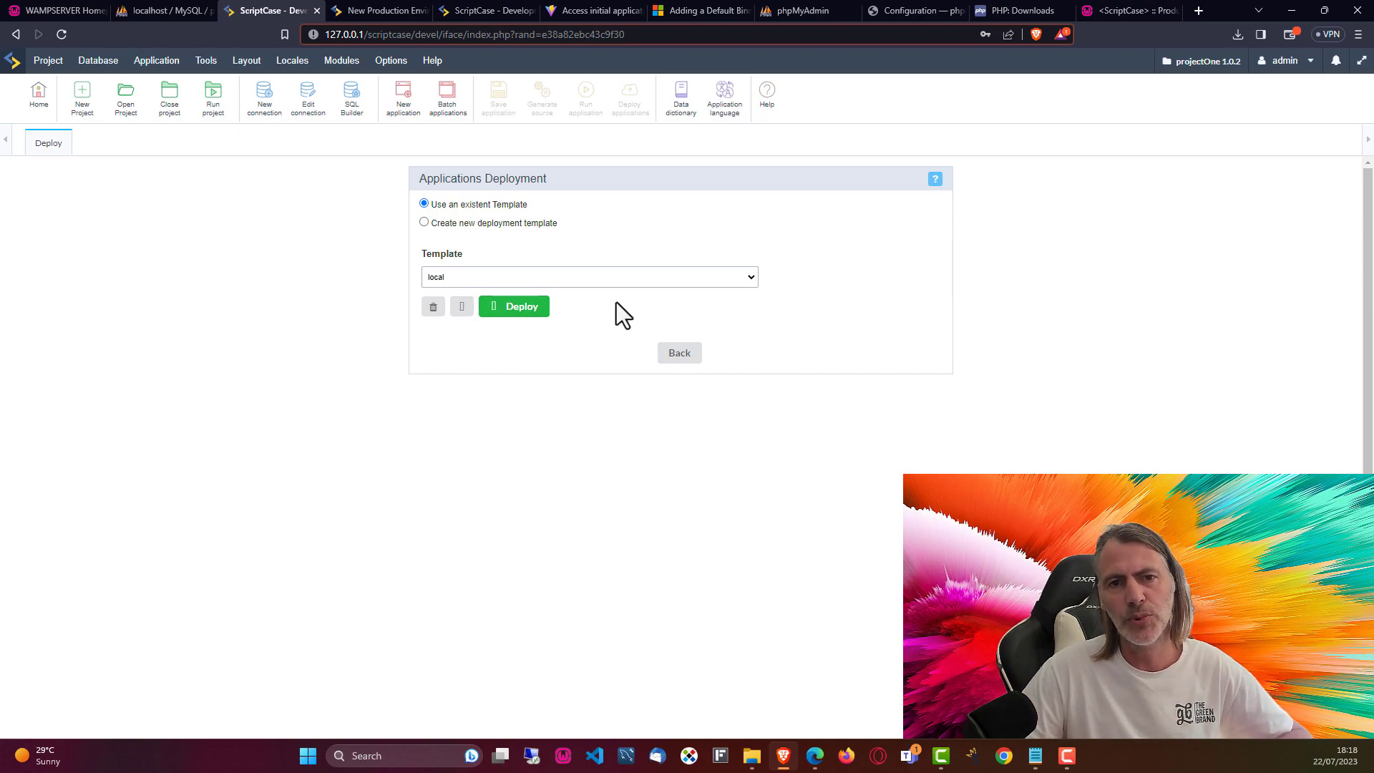
left_click(455, 304)
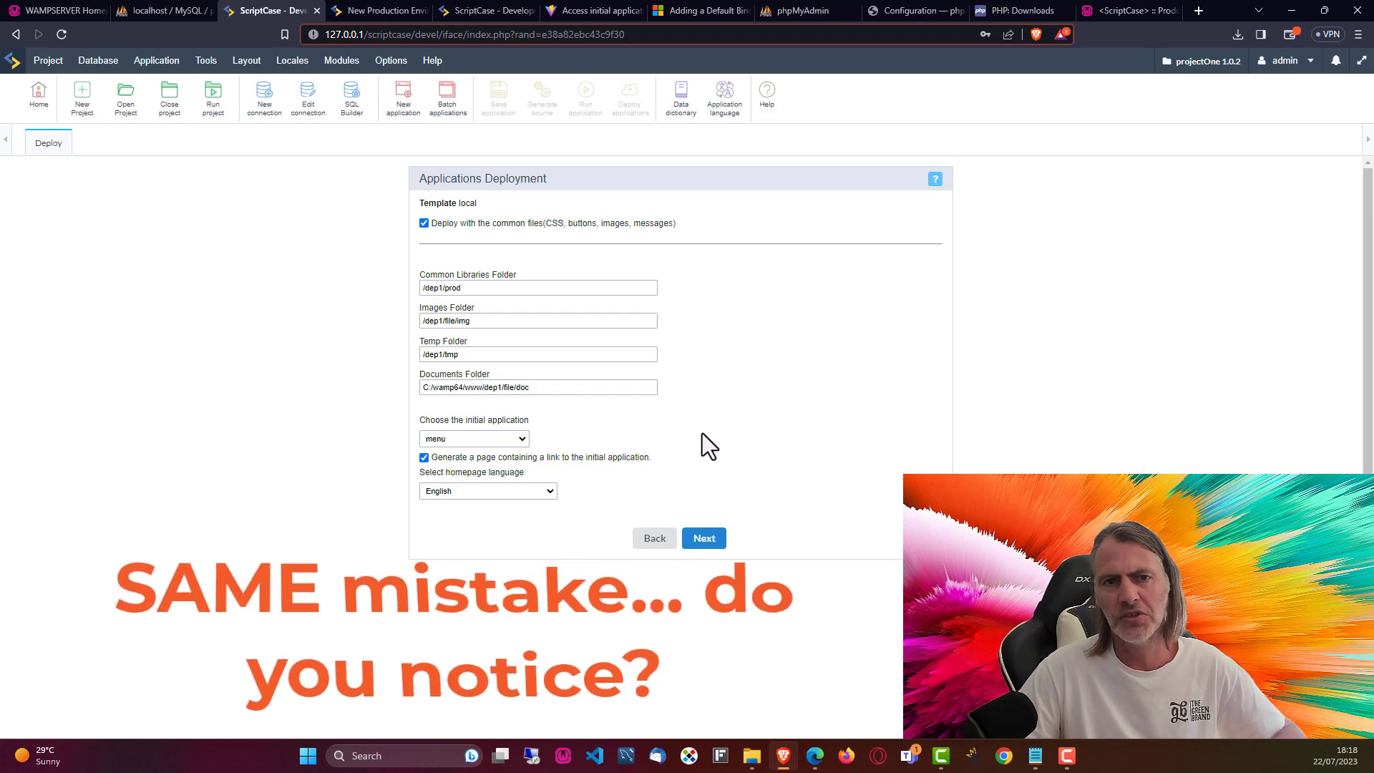
left_click(704, 544)
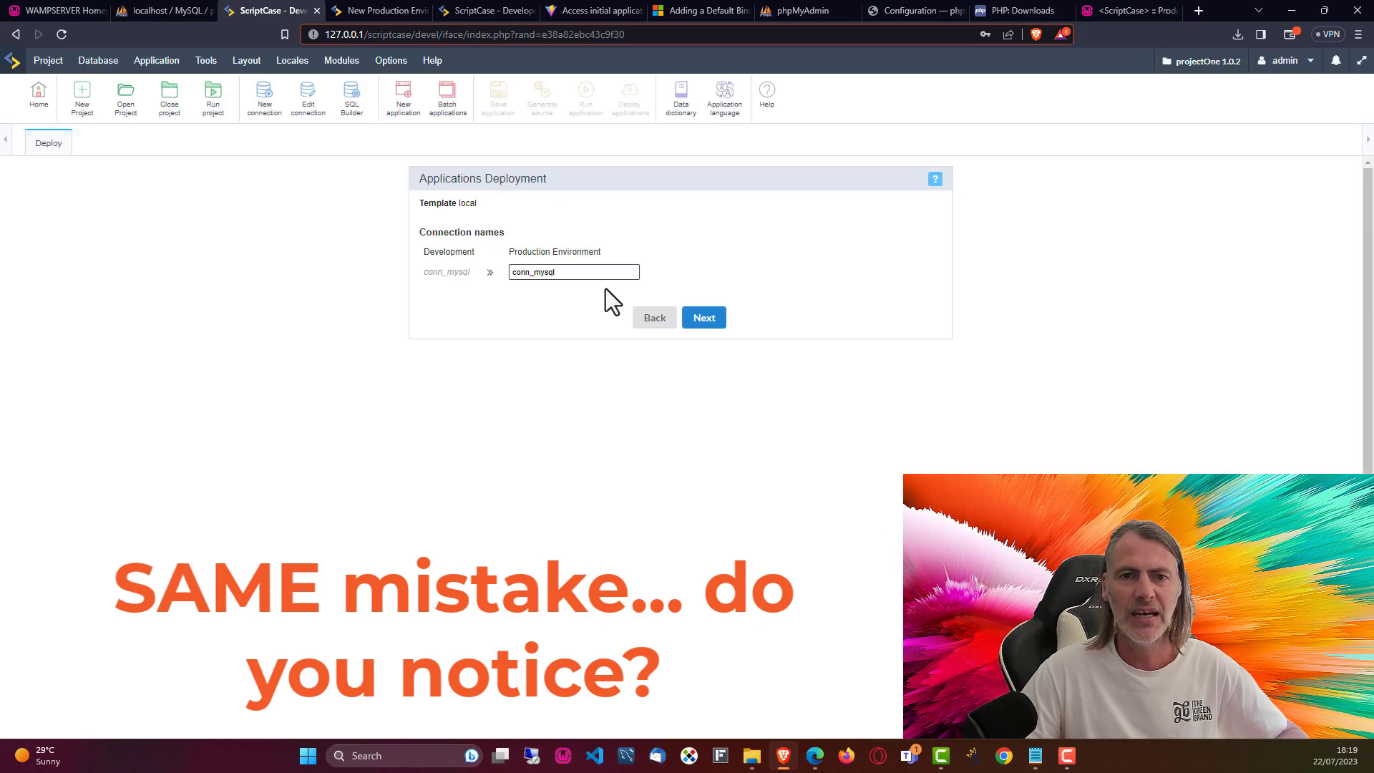
left_click(704, 318)
left_click(504, 288)
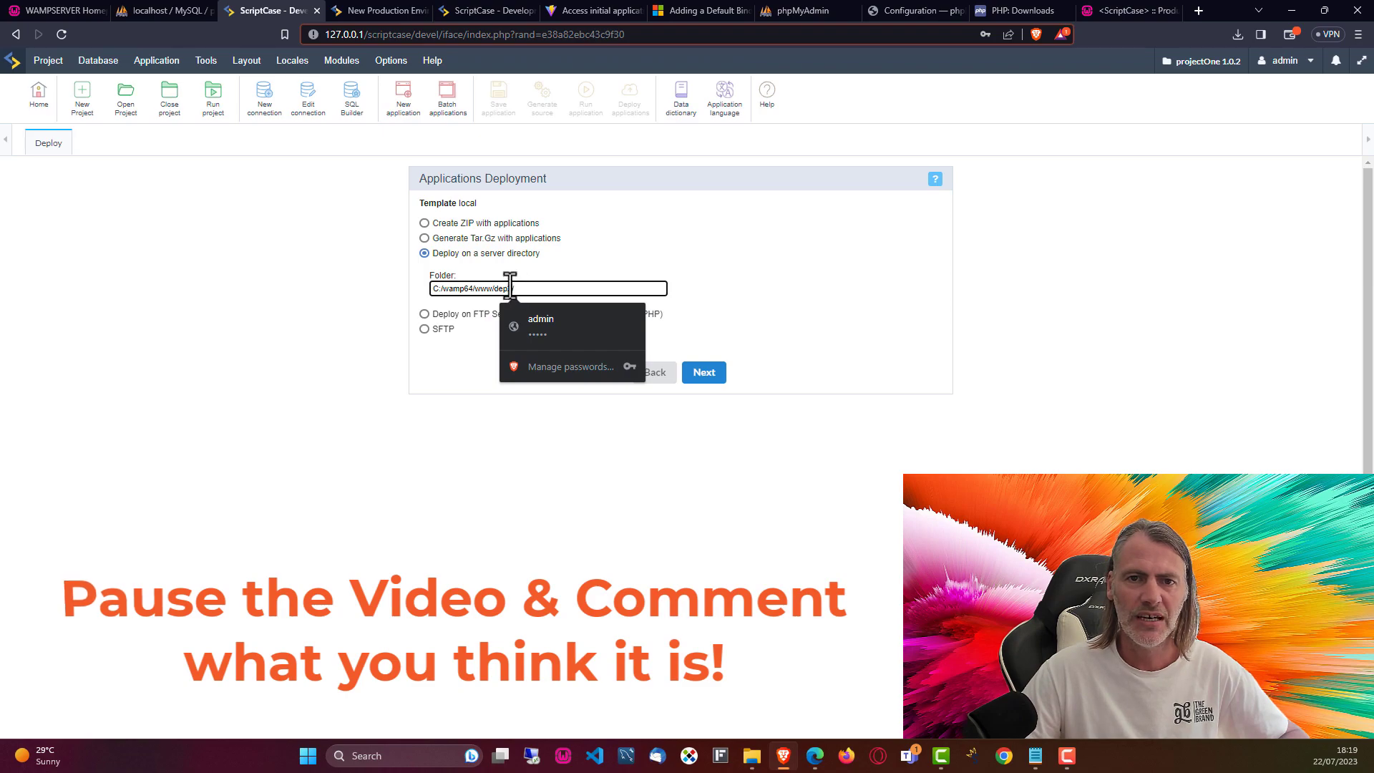
key("End")
key("BackSpace")
key("BackSpace")
type("3/")
left_click(559, 423)
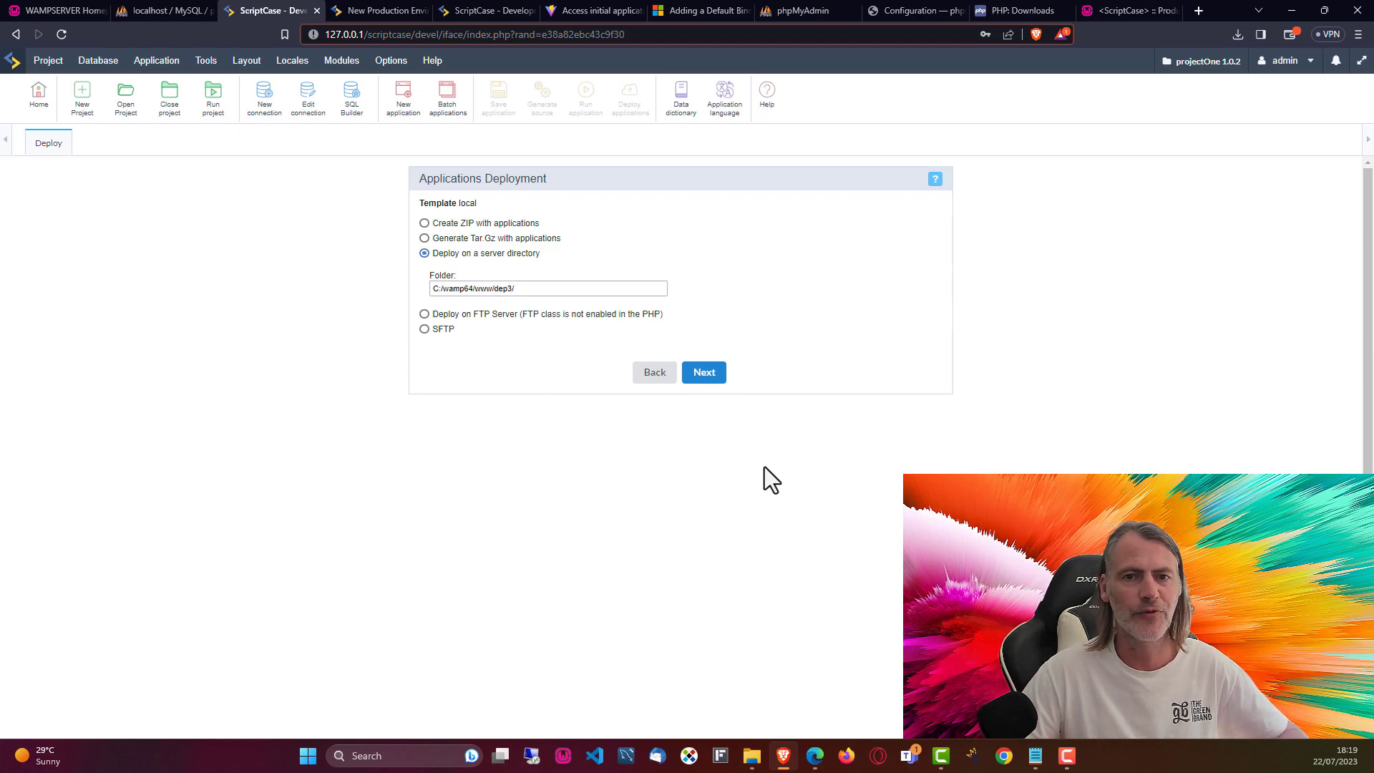
left_click(703, 375)
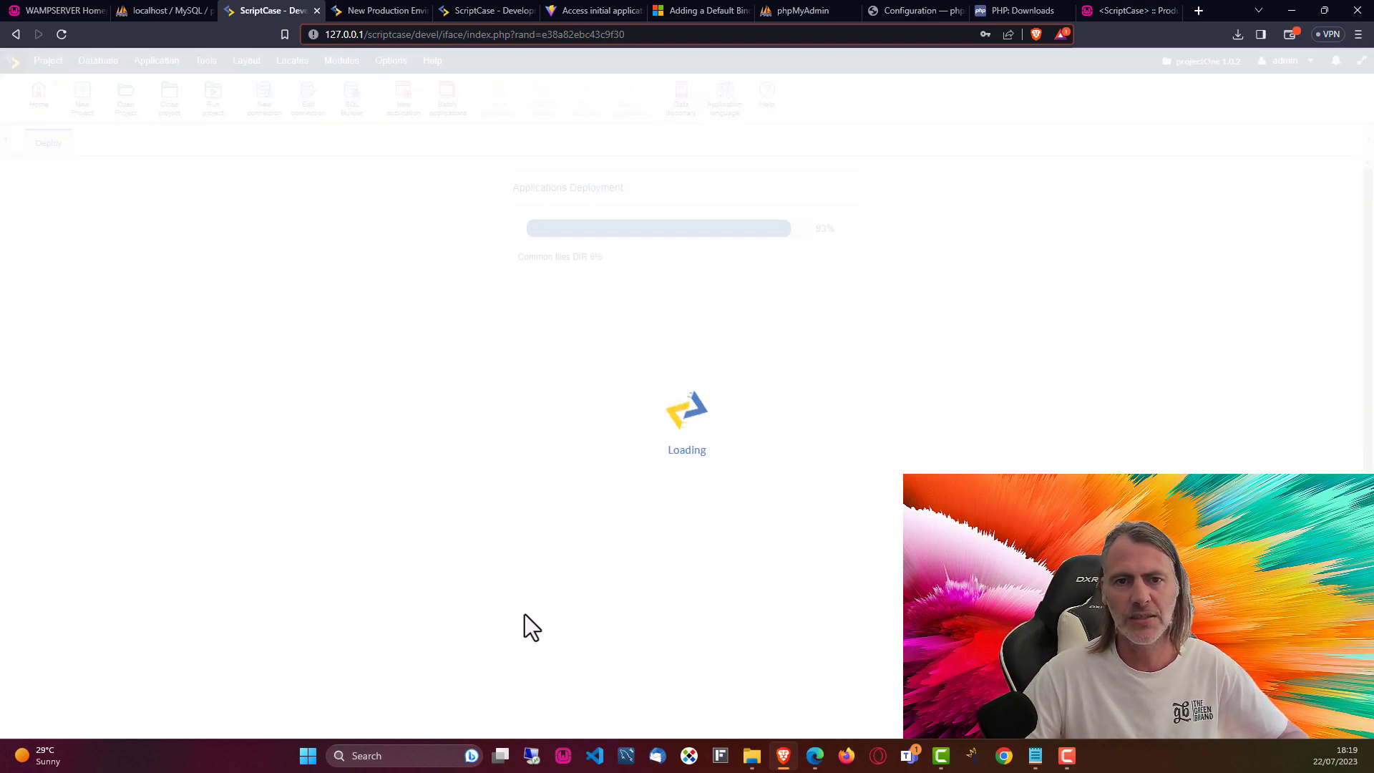
Step: Confirm the dep3 deployment finished OK and return to the Production settings page
left_click(752, 751)
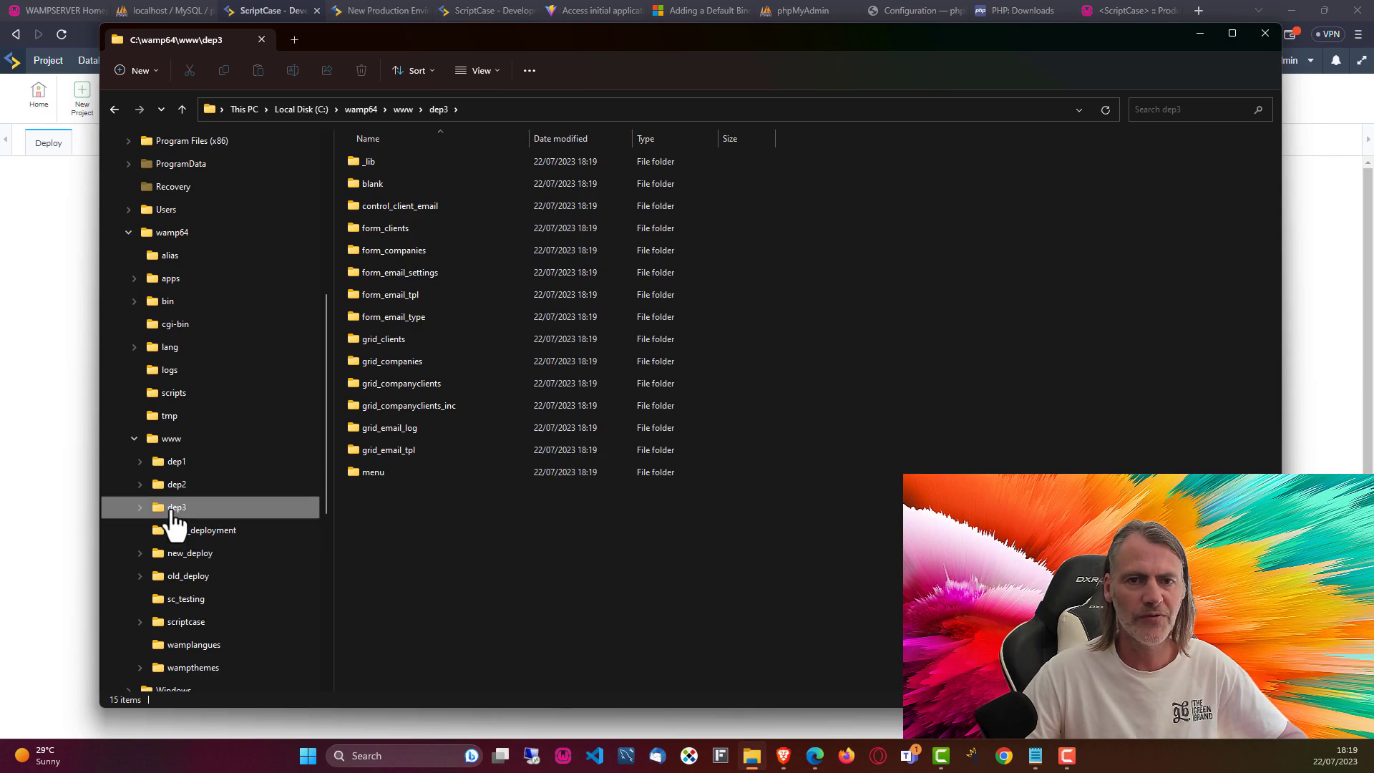
left_click(1200, 34)
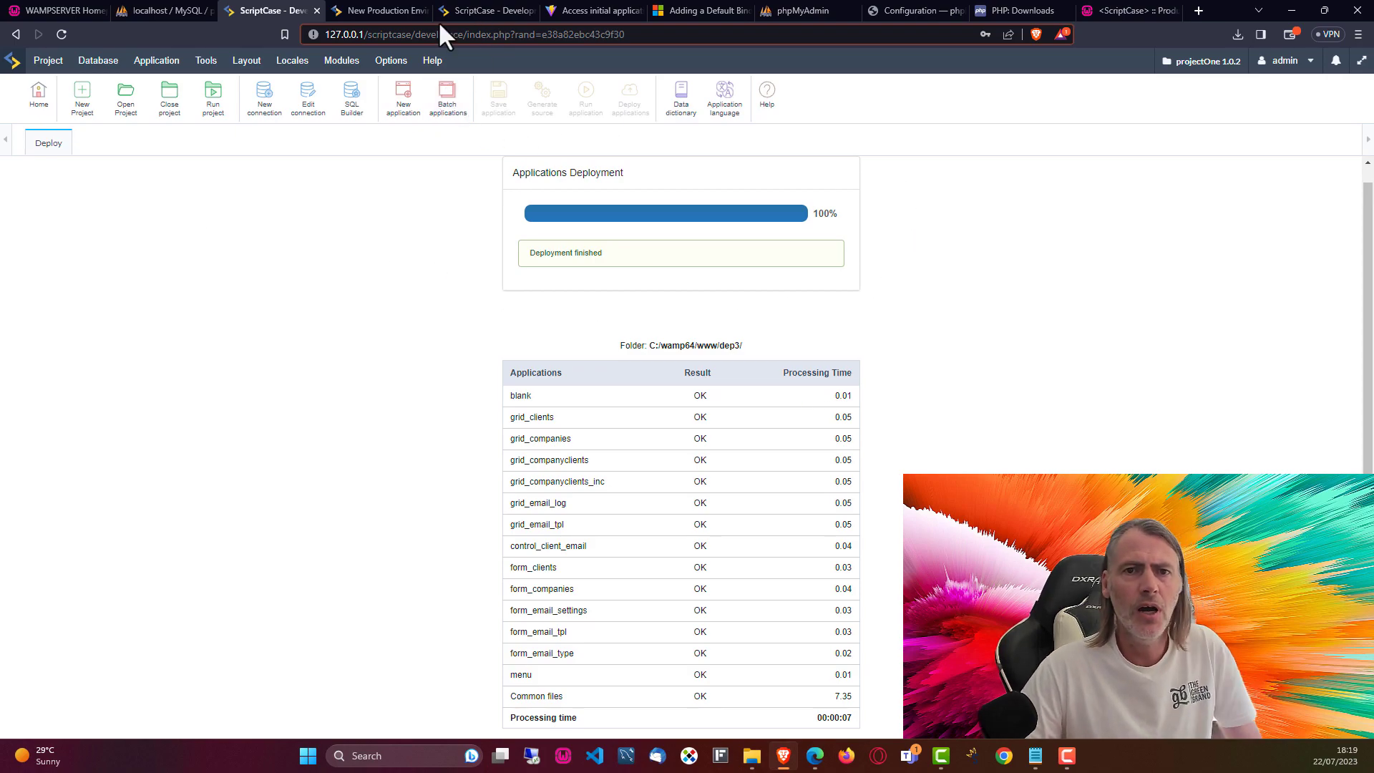
left_click(1084, 15)
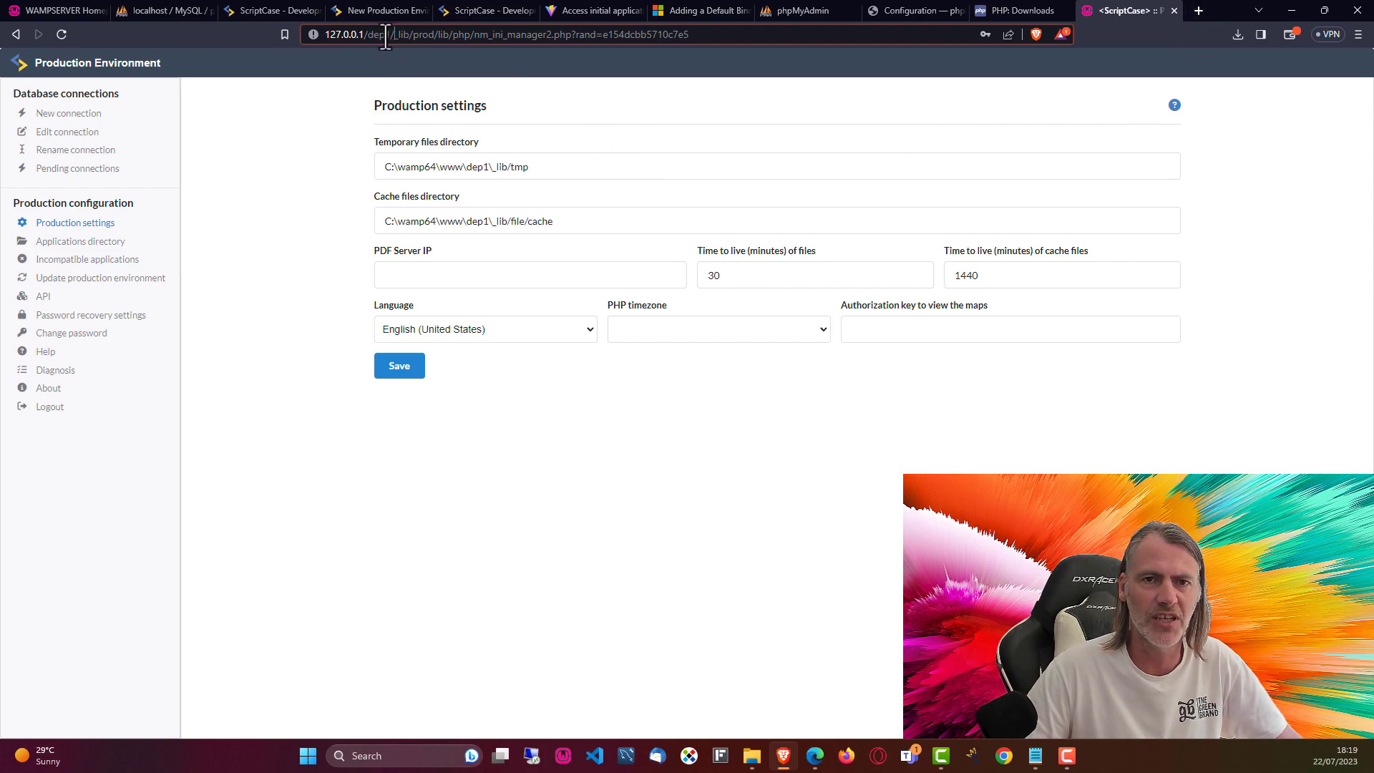
Step: Load the deployed menu at 127.0.0.1/dep1/menu in Firefox
left_click_drag(394, 34, 316, 56)
left_click(271, 308)
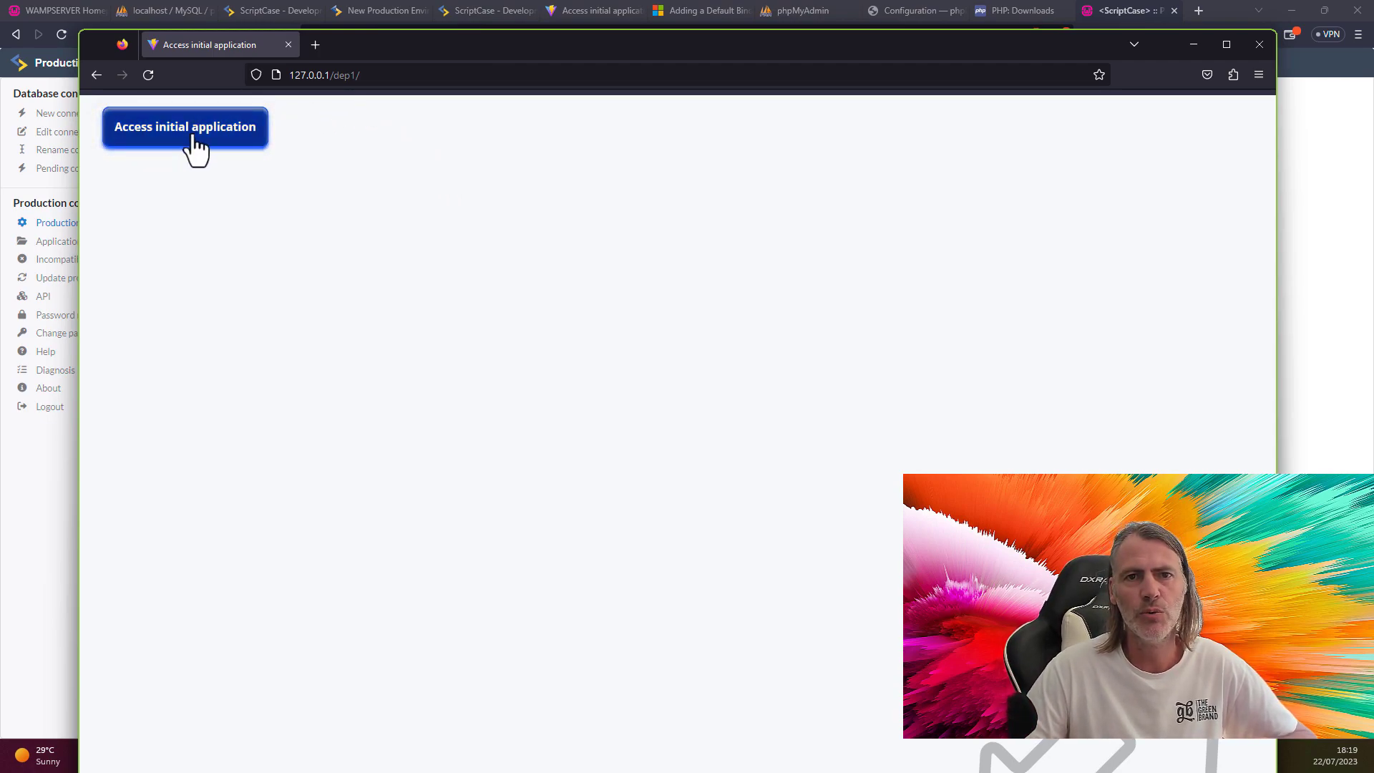
left_click_drag(505, 45, 510, 57)
left_click(424, 90)
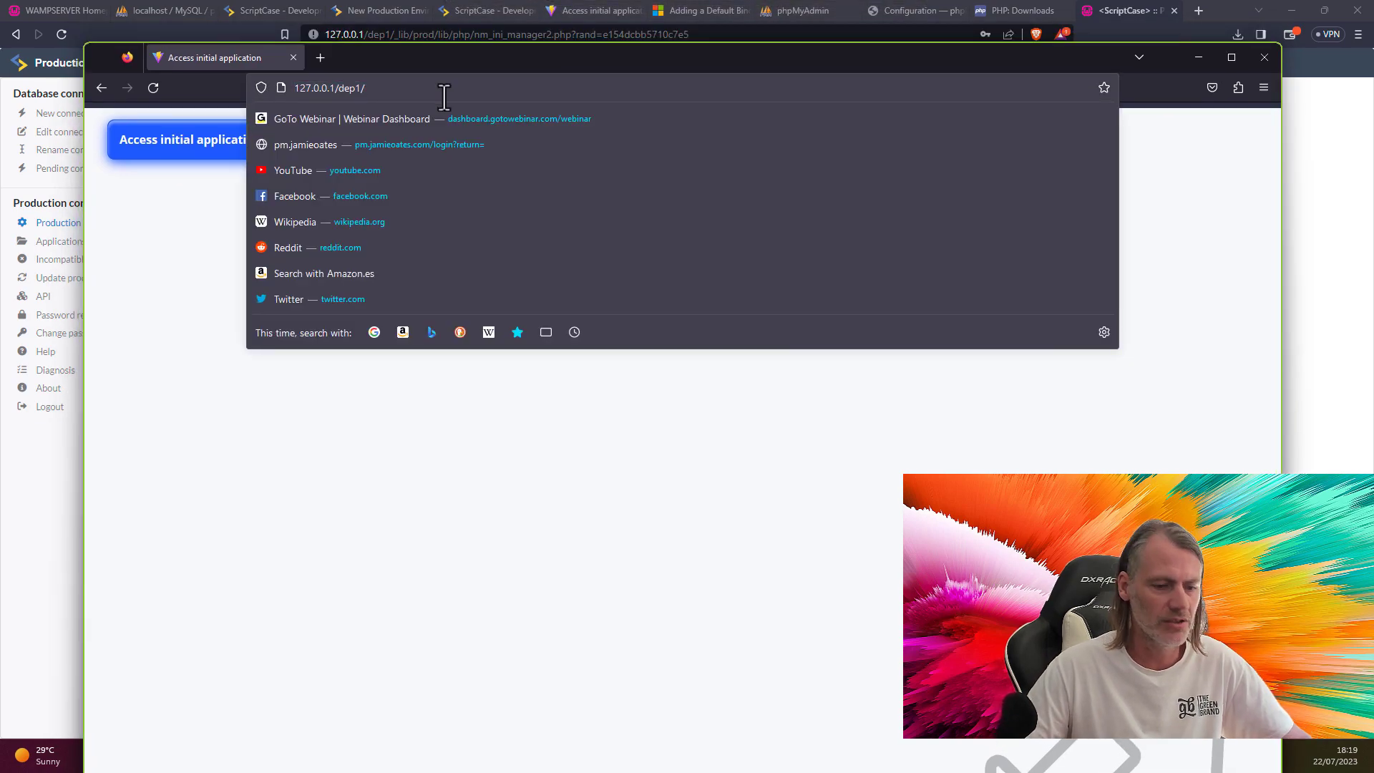
type("menu/")
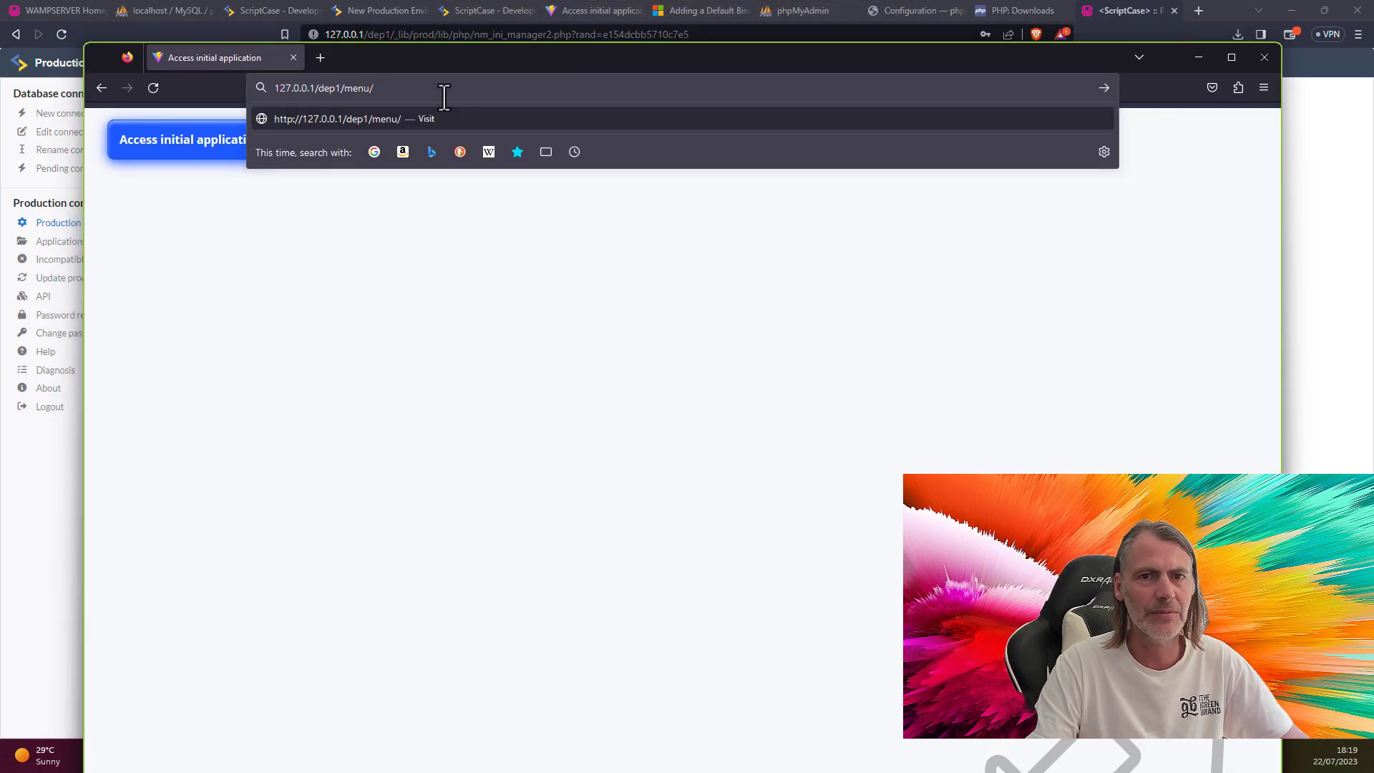
key("Return")
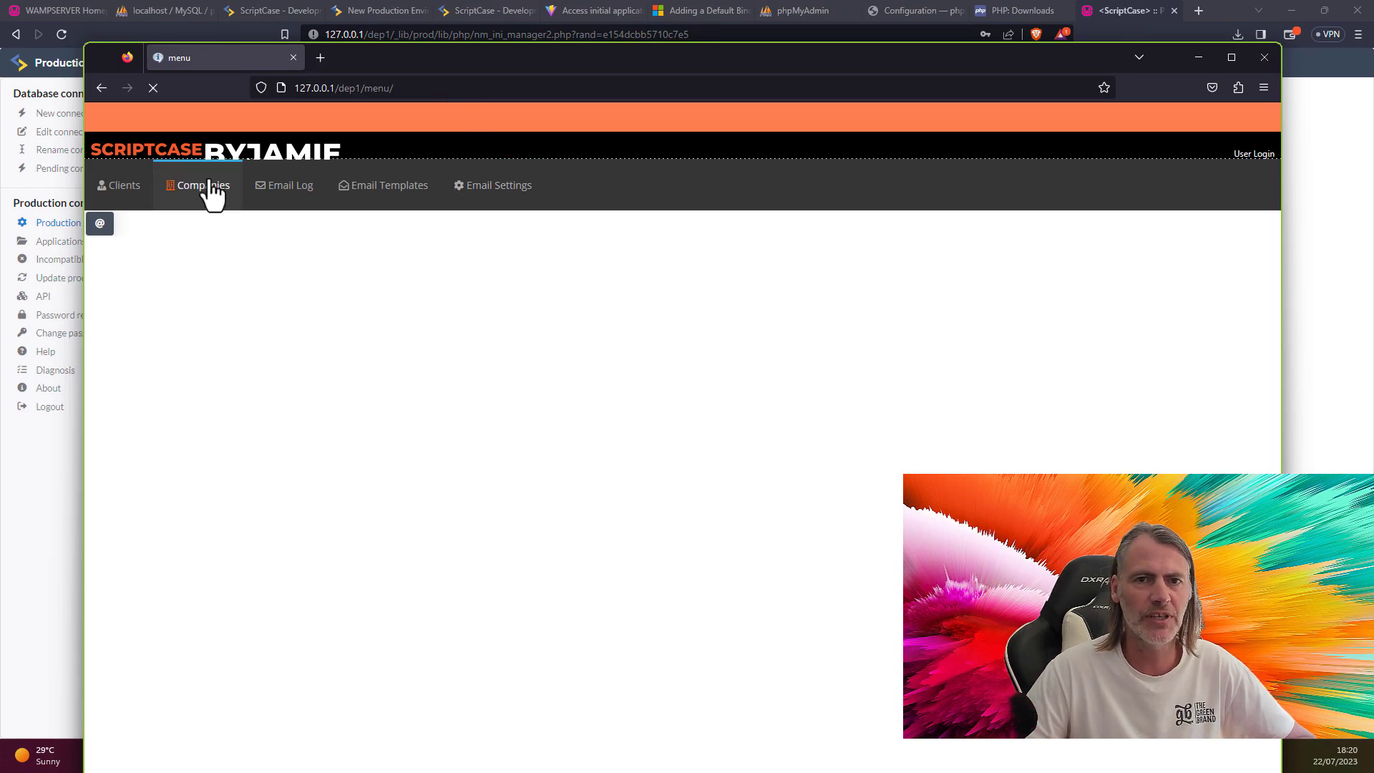
Step: Check the Companies, Clients and Email Templates pages, then go back to 127.0.0.1/dep1/
left_click(204, 186)
left_click(125, 186)
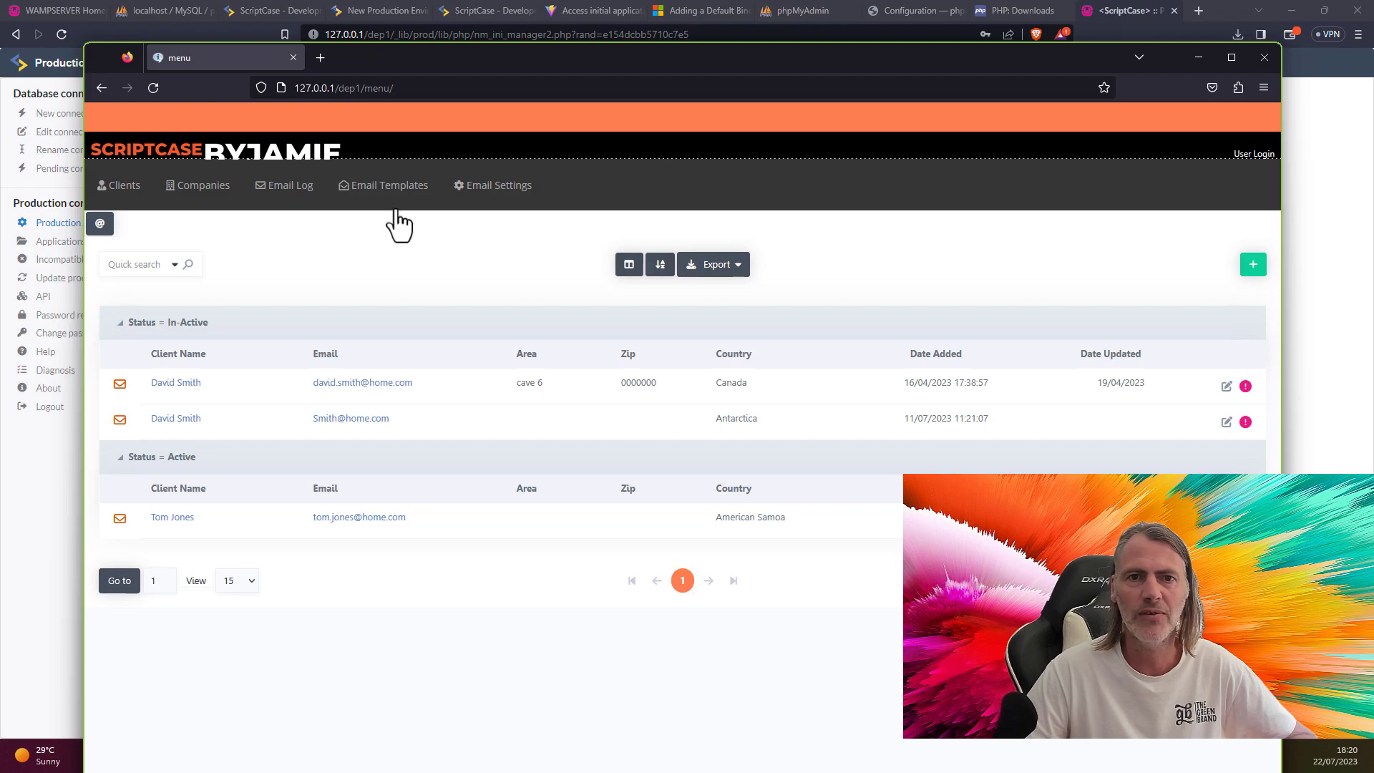
left_click(392, 188)
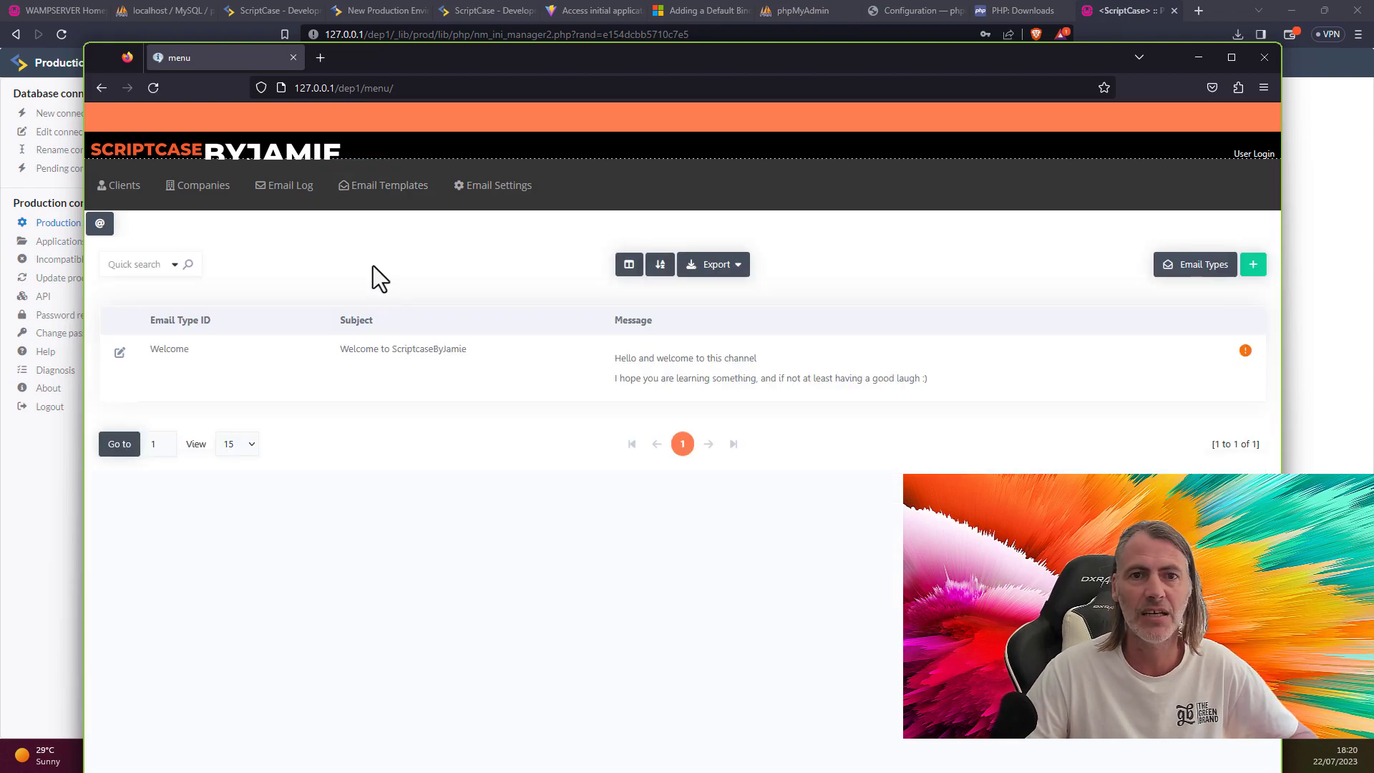
left_click(364, 88)
left_click_drag(364, 87, 401, 87)
key("BackSpace")
key("Return")
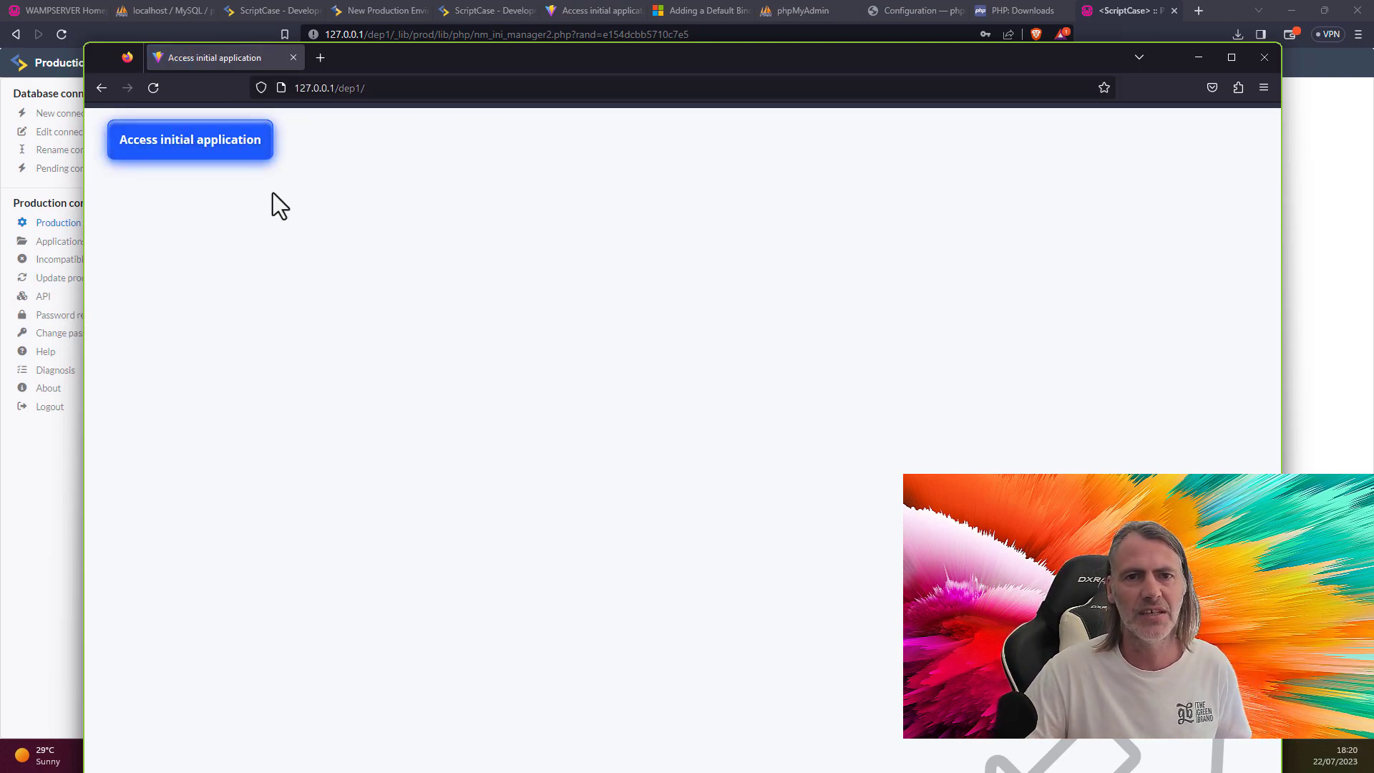
left_click(1199, 56)
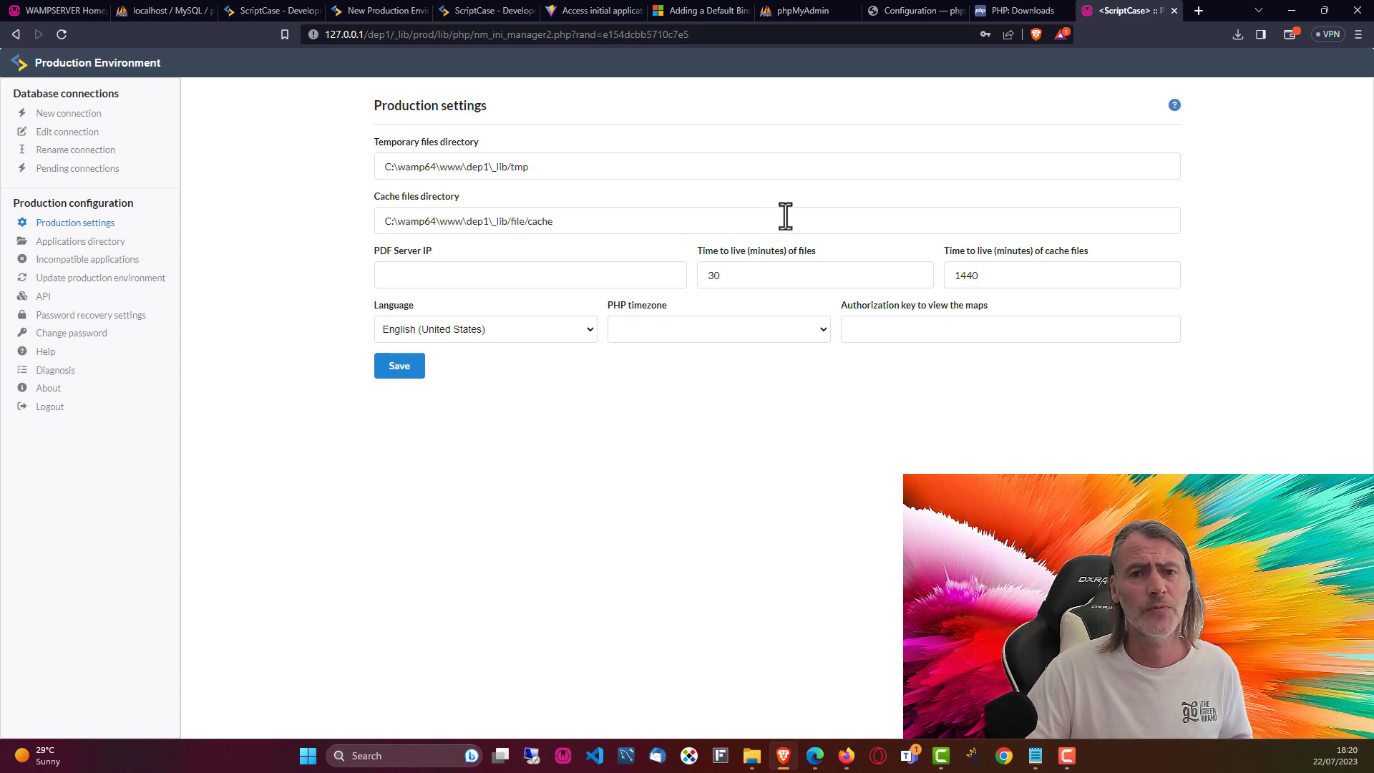
left_click(785, 166)
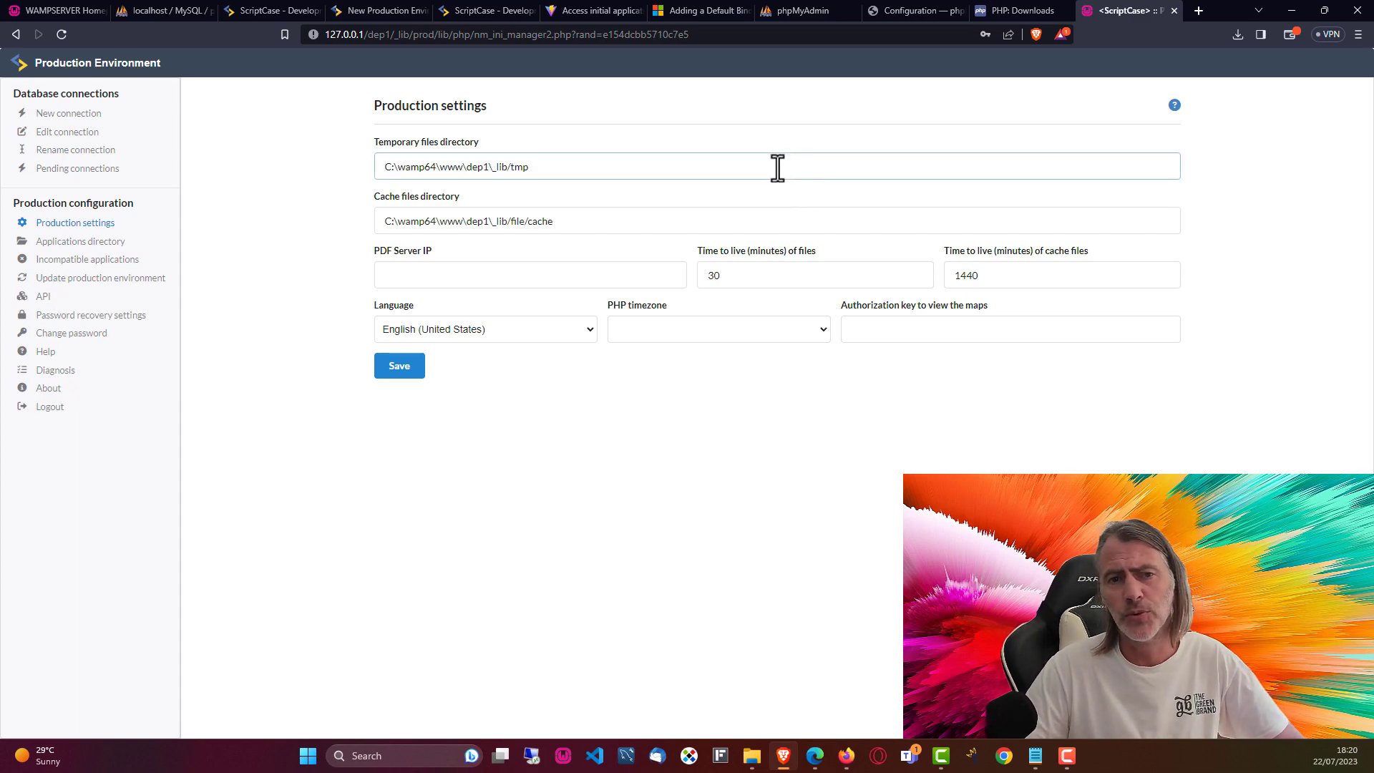
left_click(732, 199)
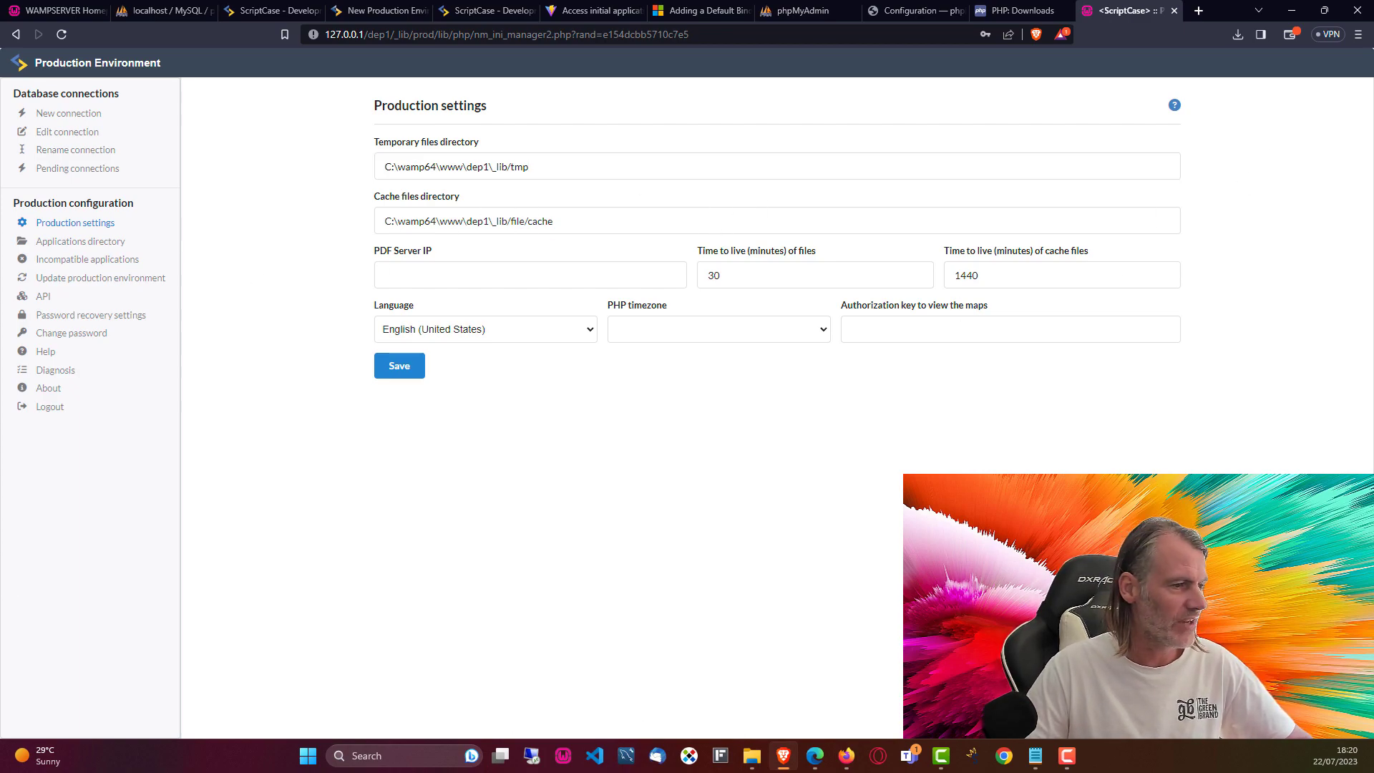
key("alt+Tab")
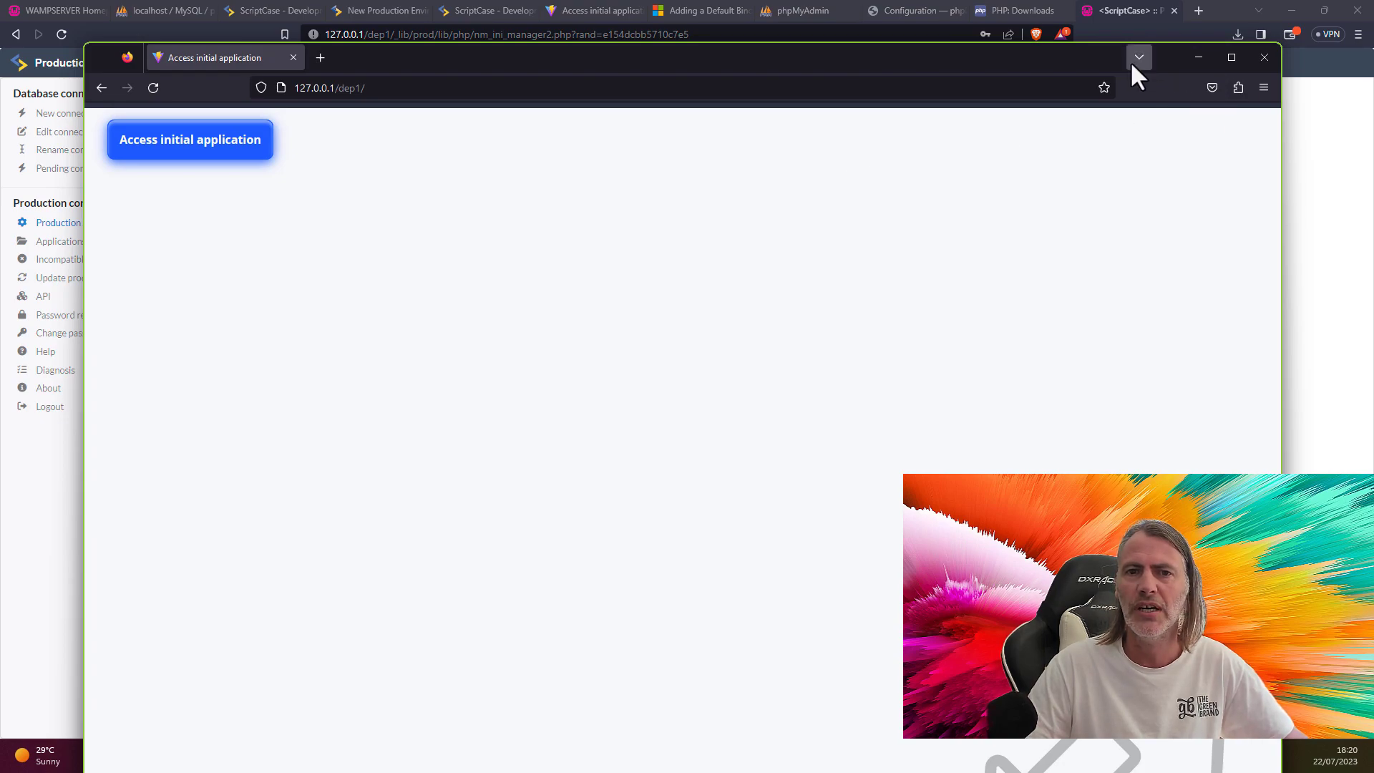
Step: Open 127.0.0.1/dep2/ and 127.0.0.1/dep3/ in two new Firefox tabs
left_click(1234, 57)
left_click(233, 45)
key("ctrl+c")
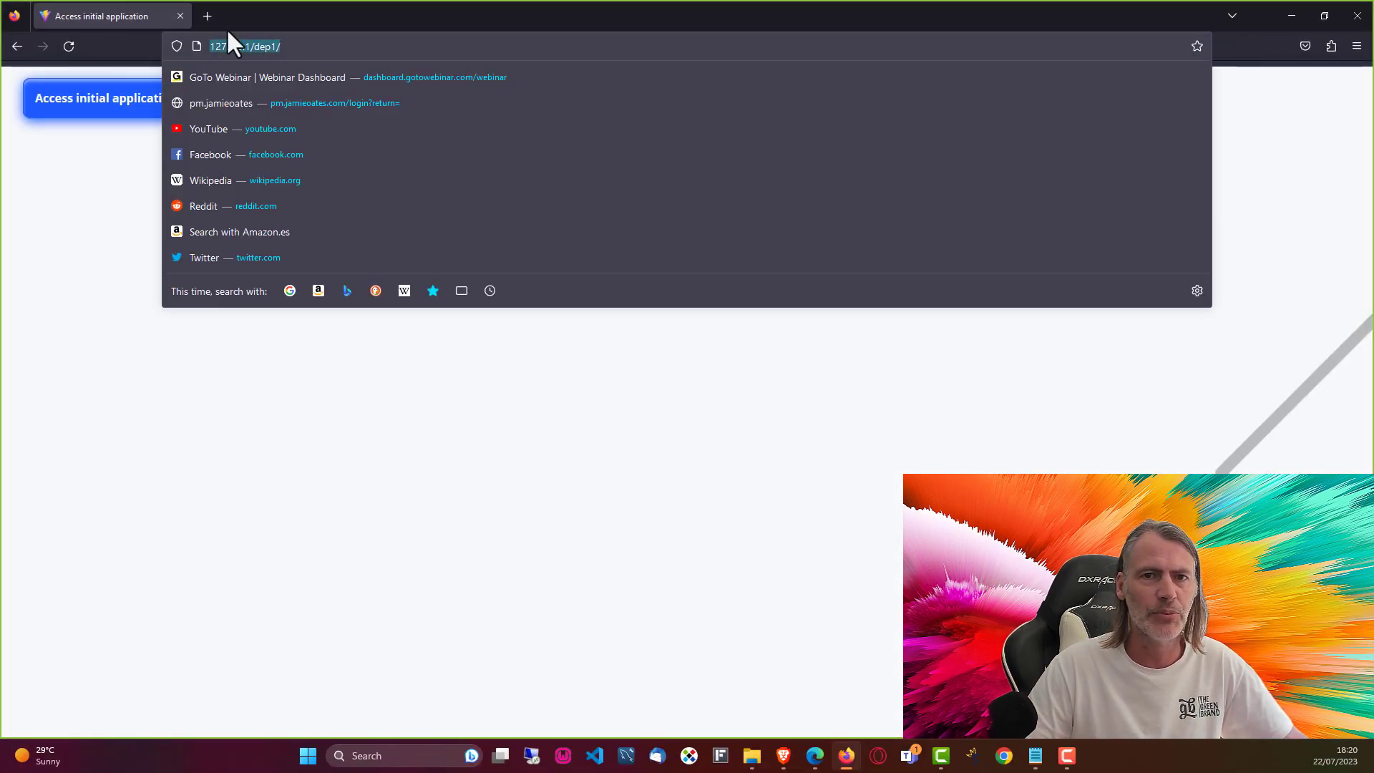
key("ctrl+t")
key("ctrl+v")
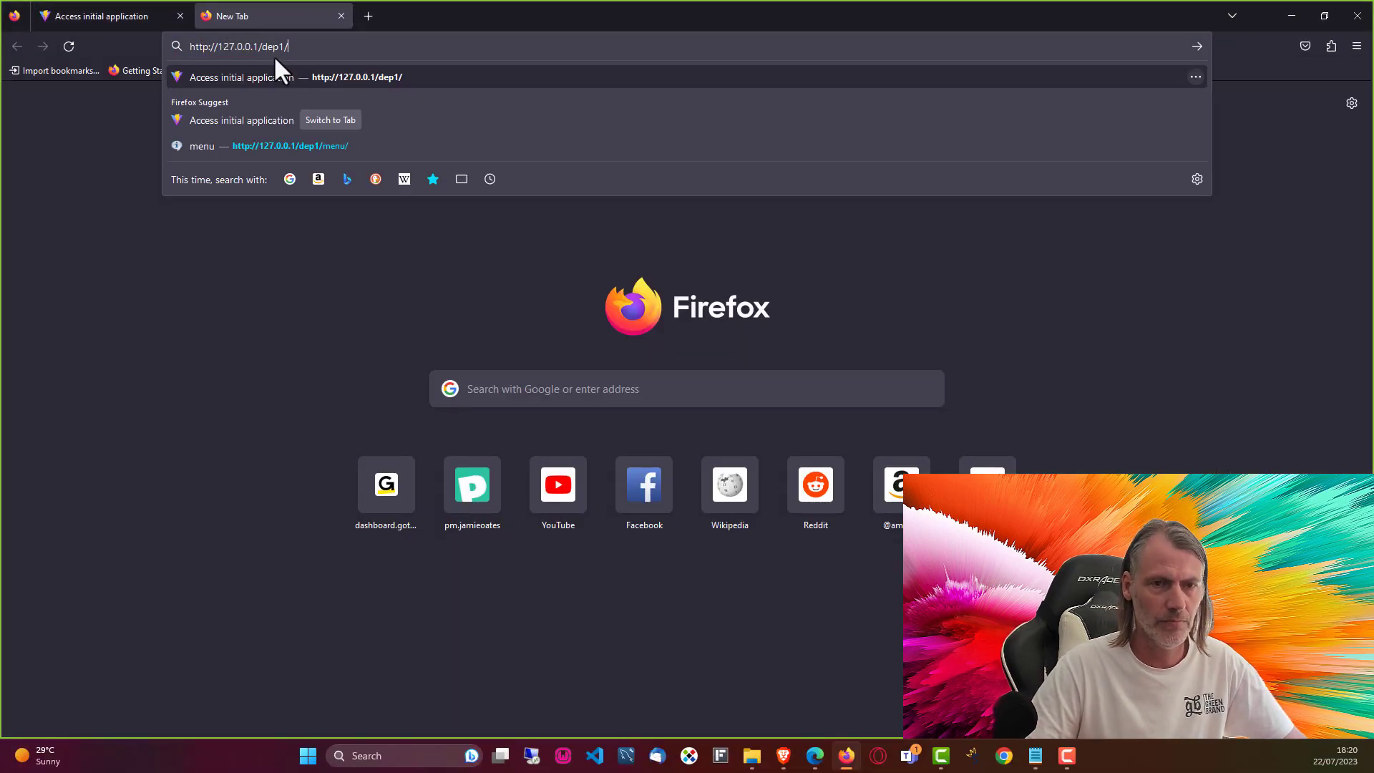
key("Return")
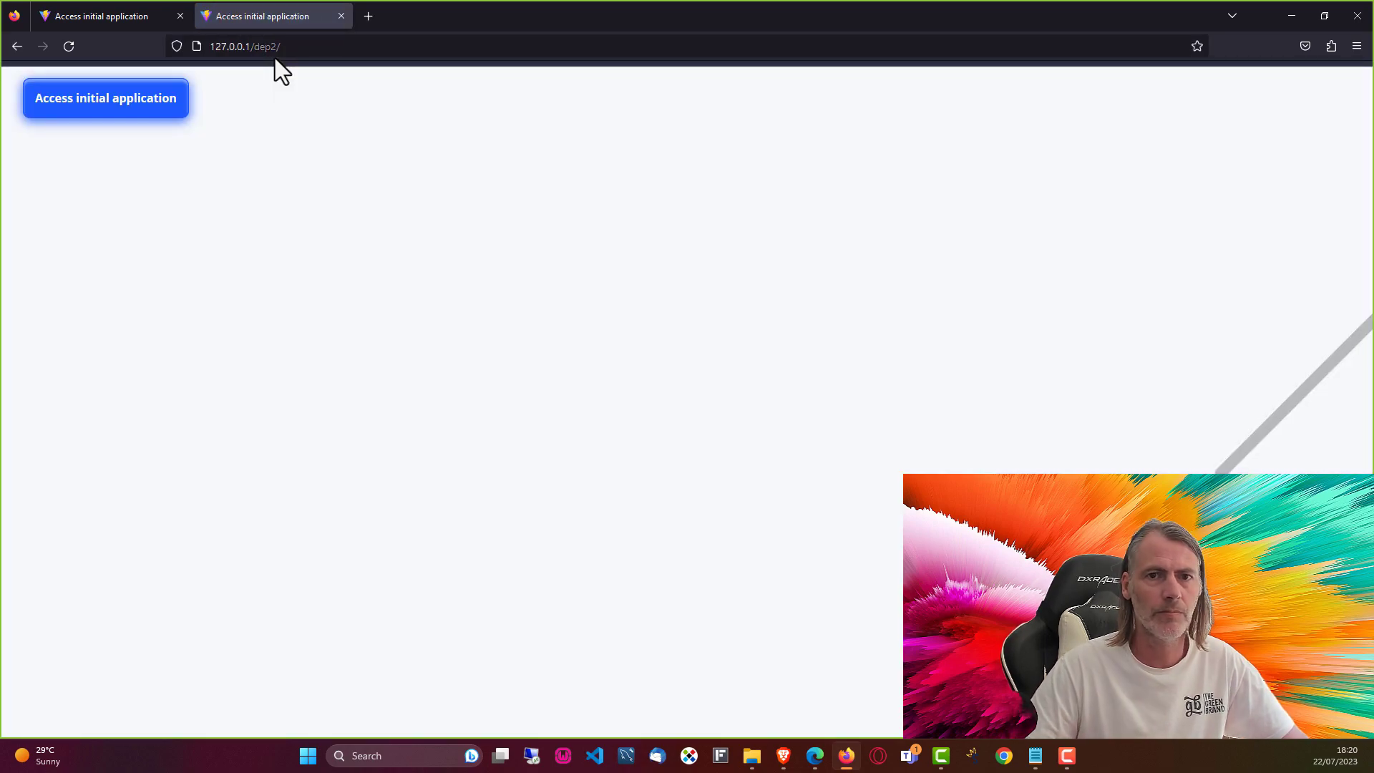
left_click(367, 16)
left_click(371, 45)
key("ctrl+v")
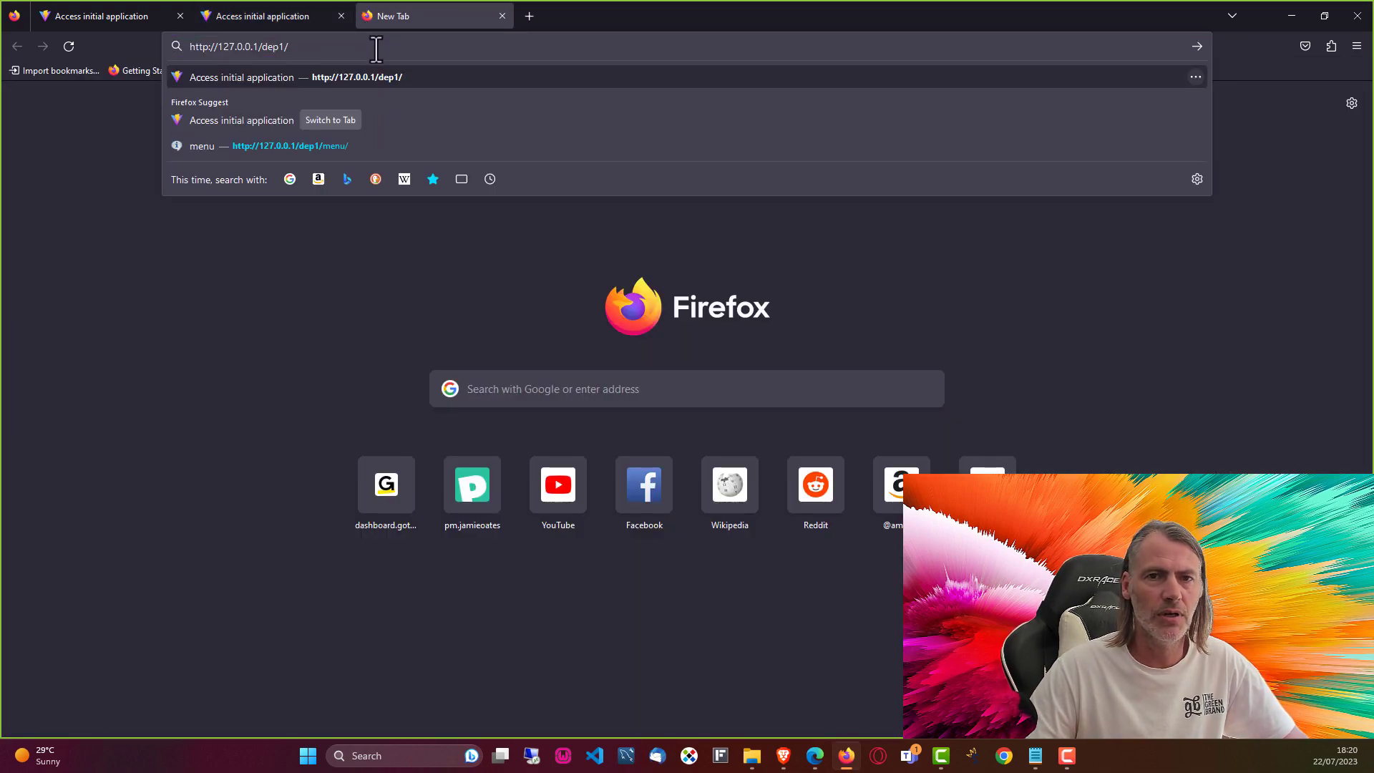
key("Return")
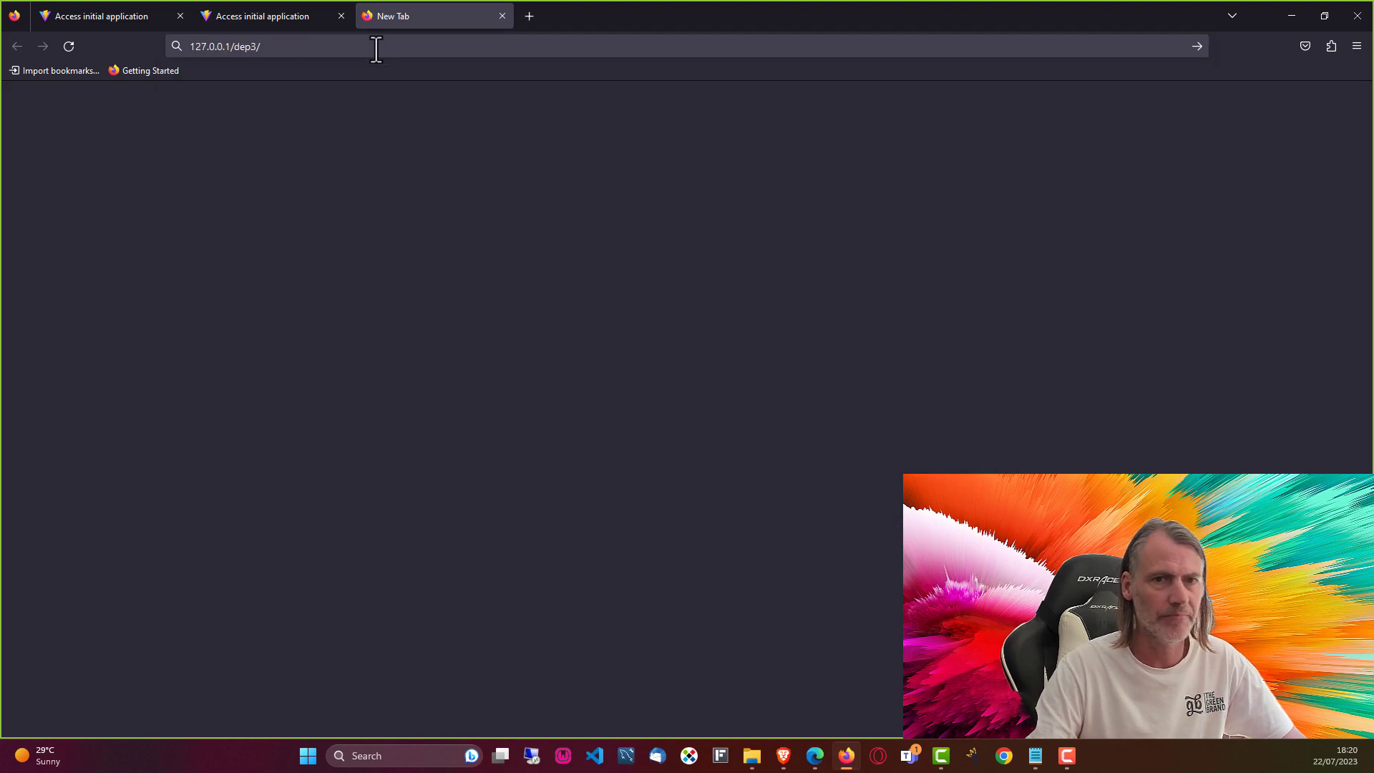
Step: Launch the dep2 menu and inspect its warning about missing nm_ini_perfil.php under dep1/prod
left_click(299, 20)
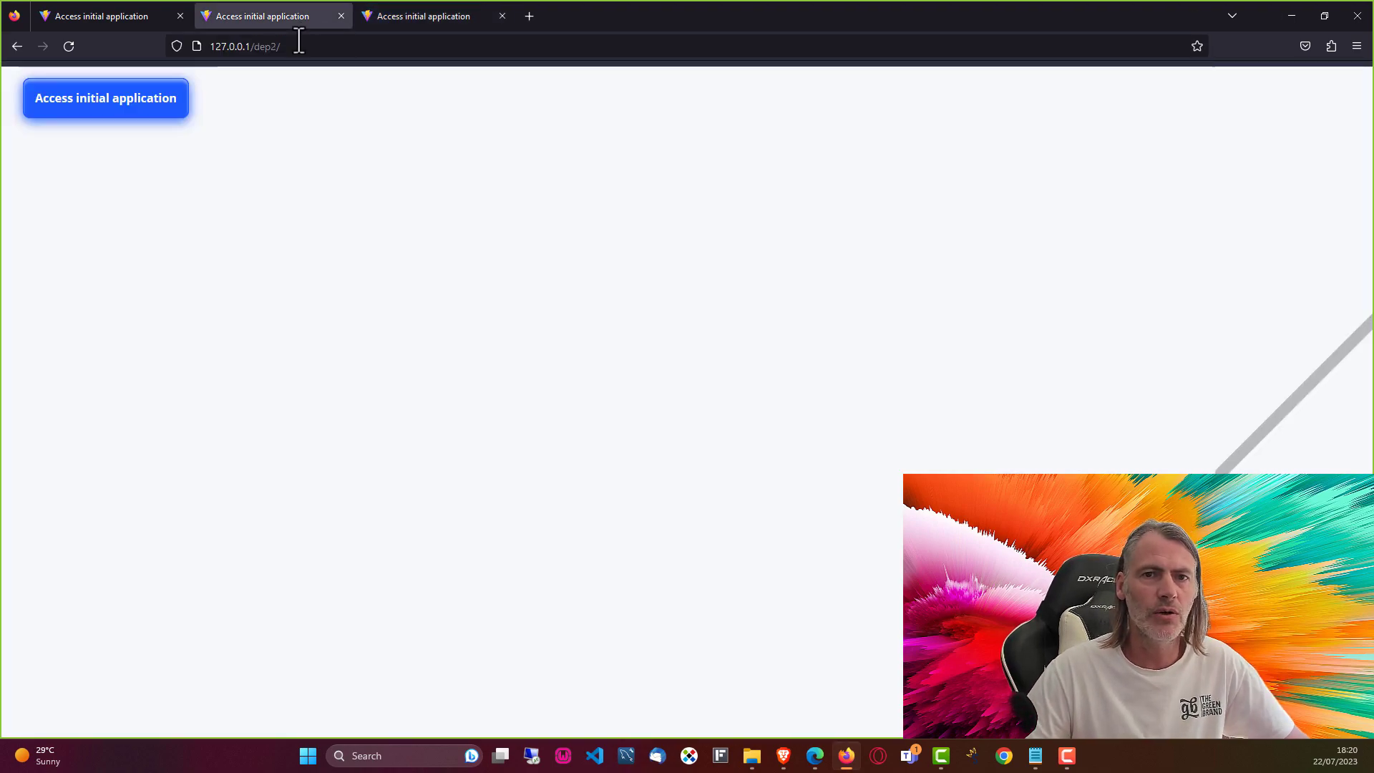
left_click(101, 107)
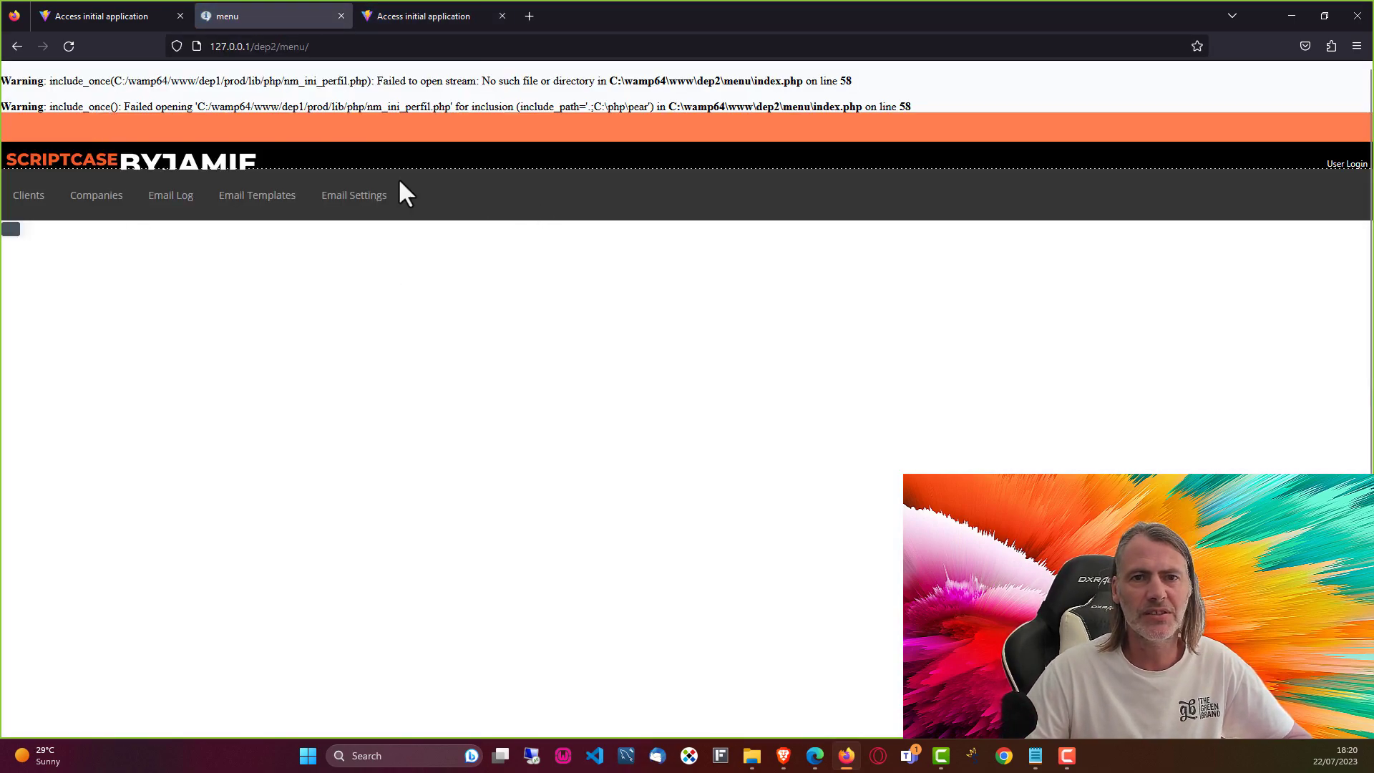
left_click_drag(38, 78, 719, 109)
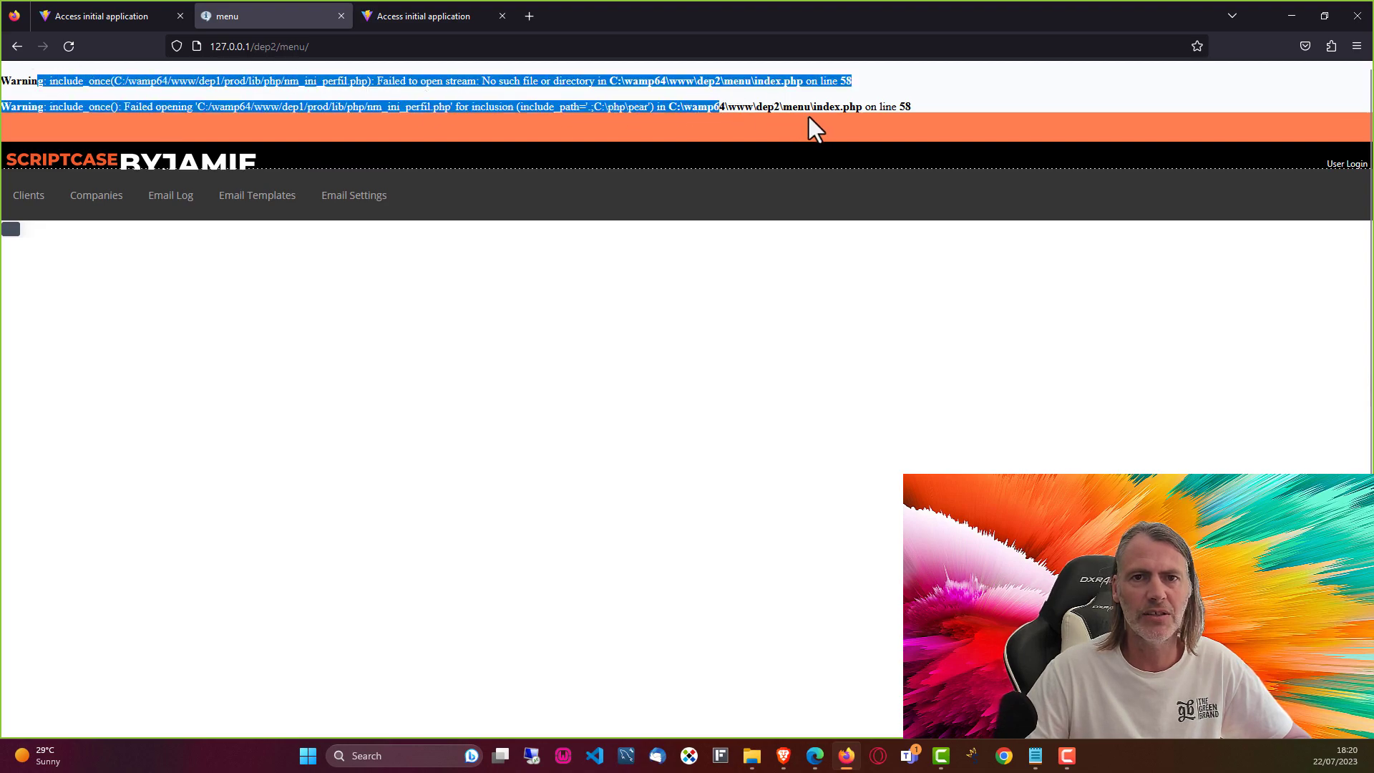
left_click(939, 107)
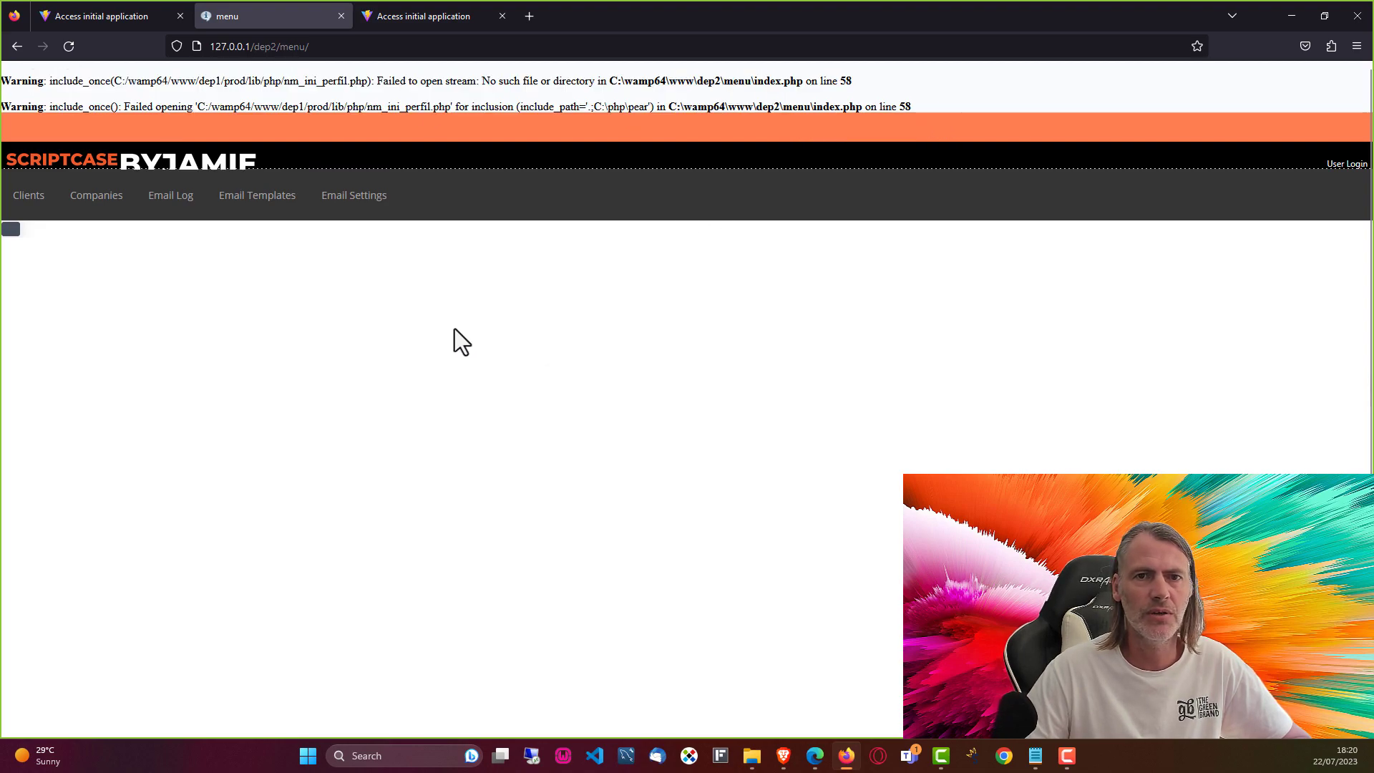
scroll(454, 329, "down", 1)
scroll(454, 329, "up", 1)
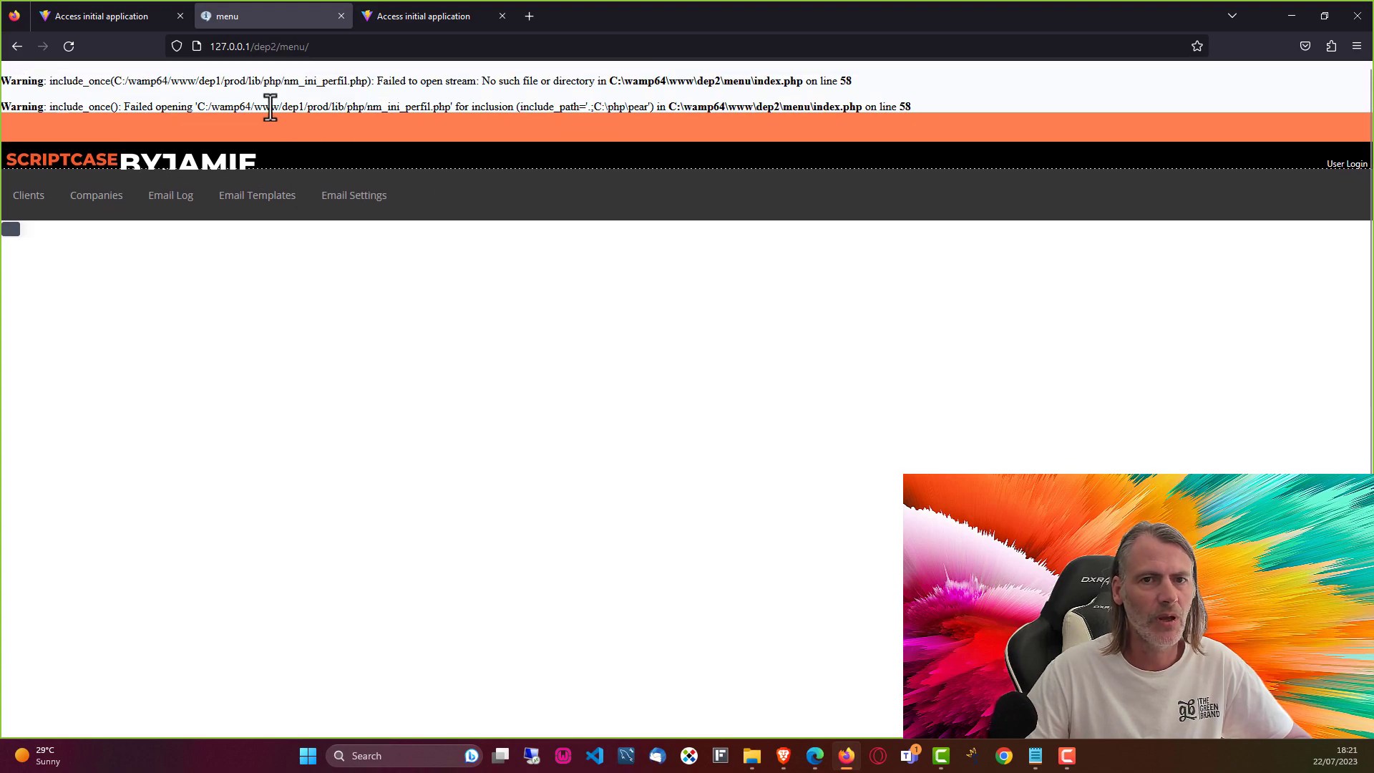
left_click_drag(270, 110, 351, 108)
left_click(350, 109)
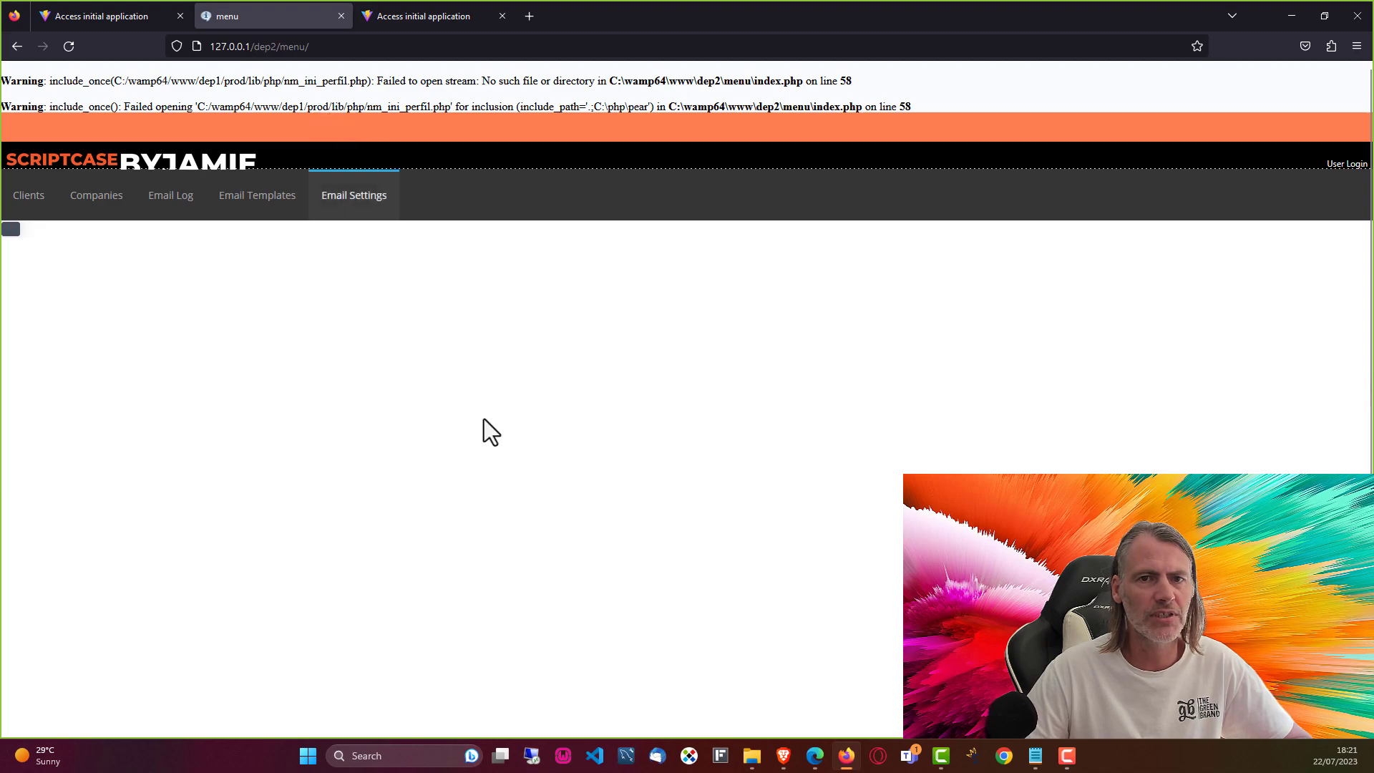
left_click(753, 757)
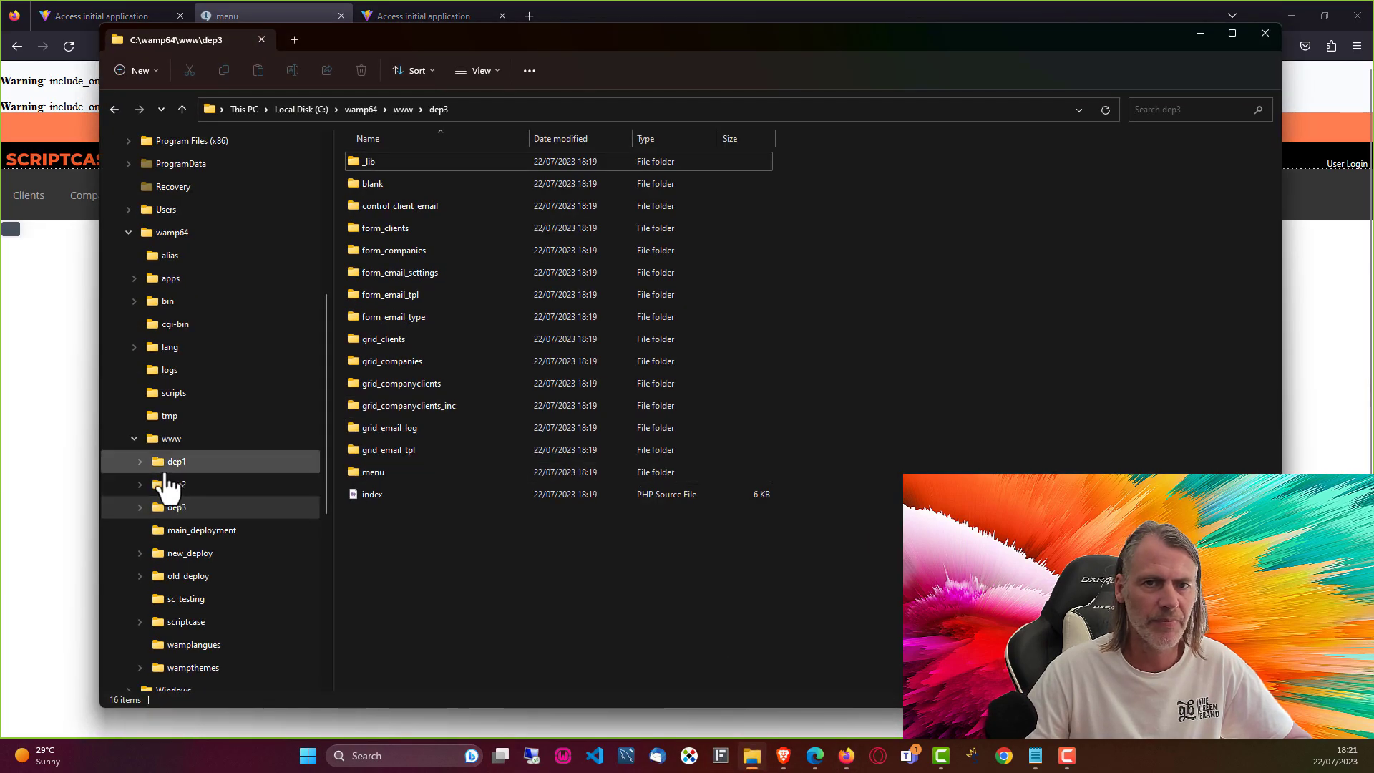
Step: Inspect the dep1\_lib folder and its prod subfolder, then bring ScriptCase's Production settings forward
double_click(359, 159)
left_click_drag(432, 33, 775, 55)
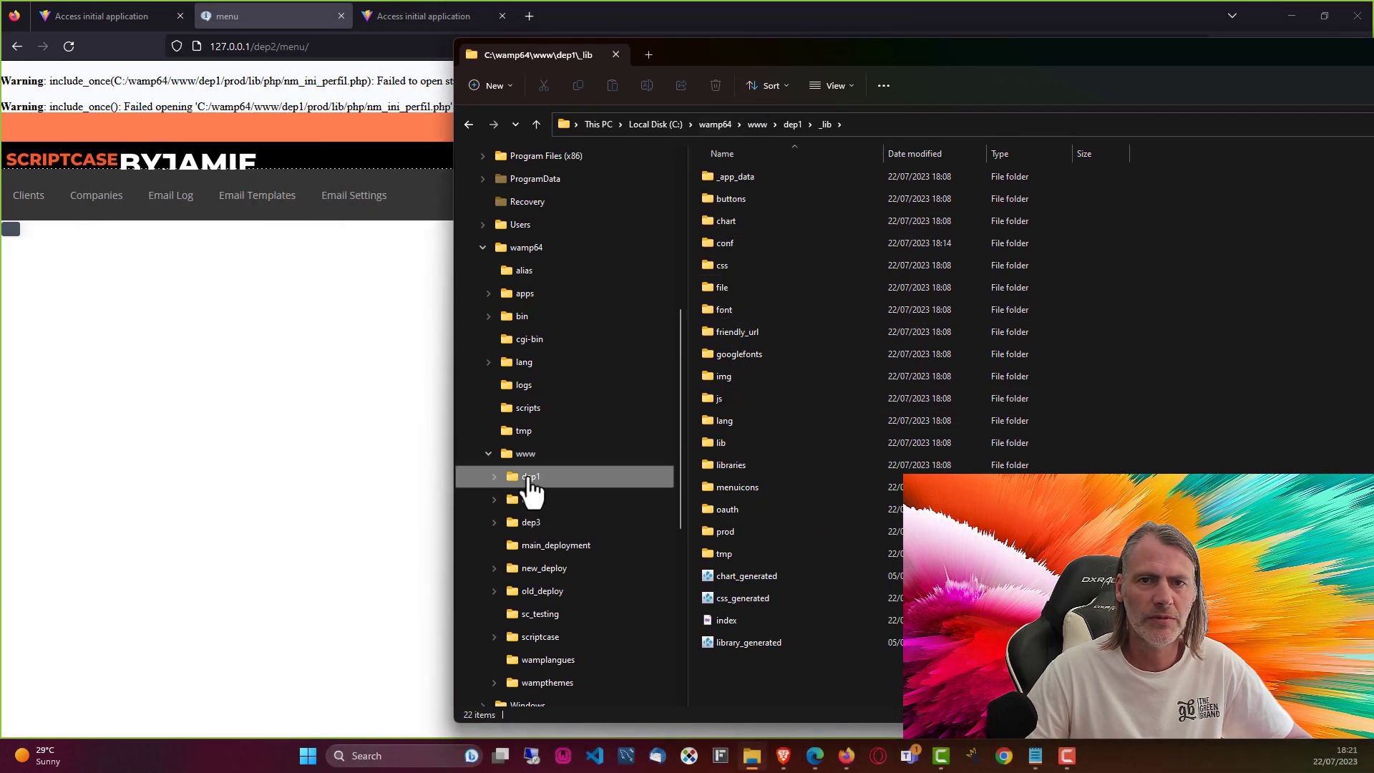
left_click(528, 478)
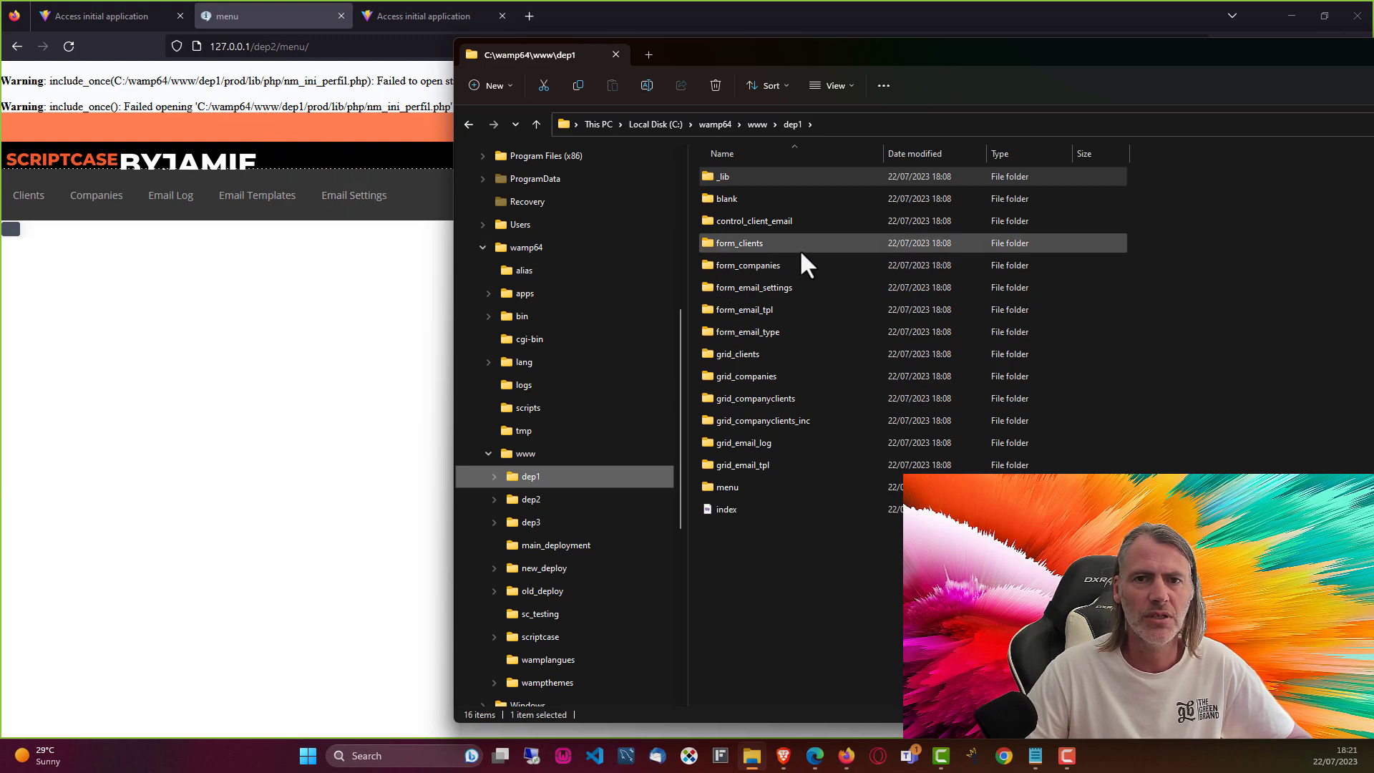
double_click(725, 176)
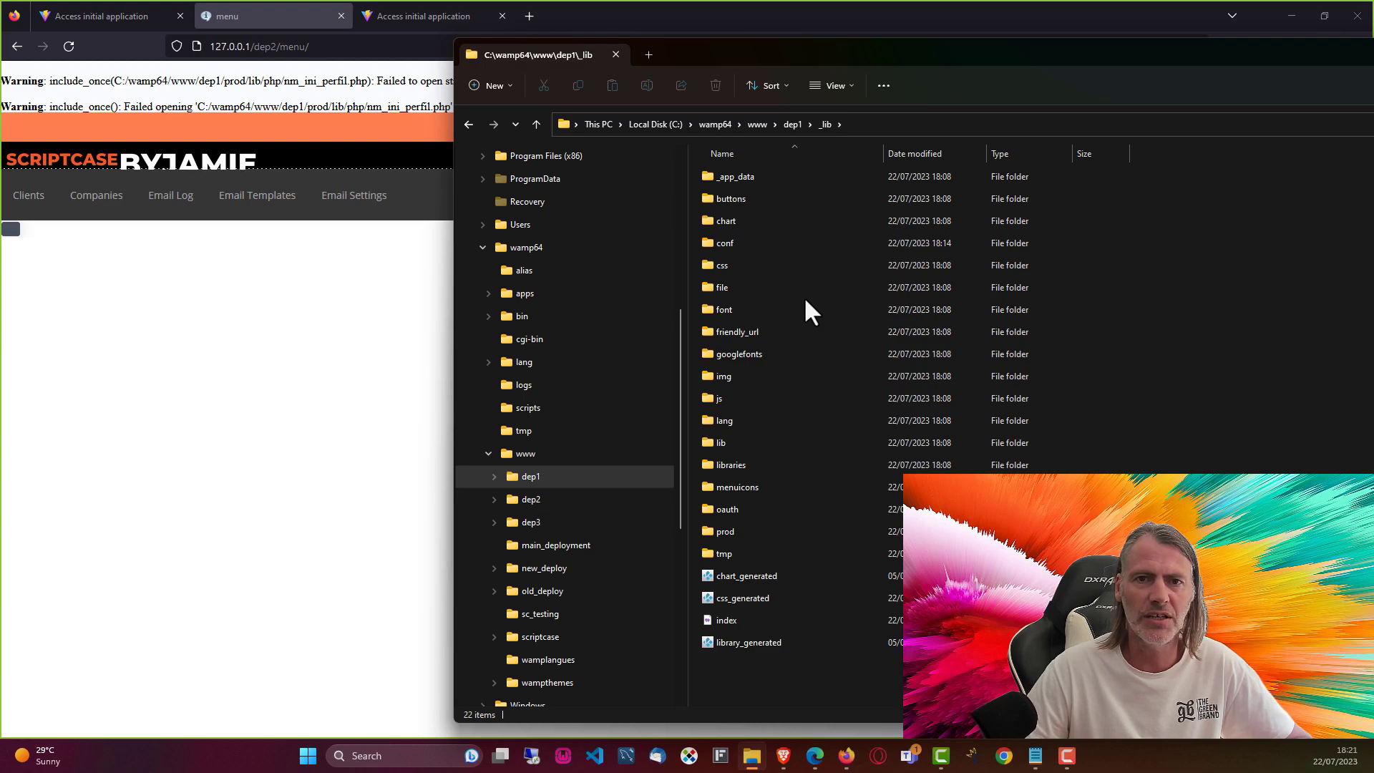
left_click(114, 17)
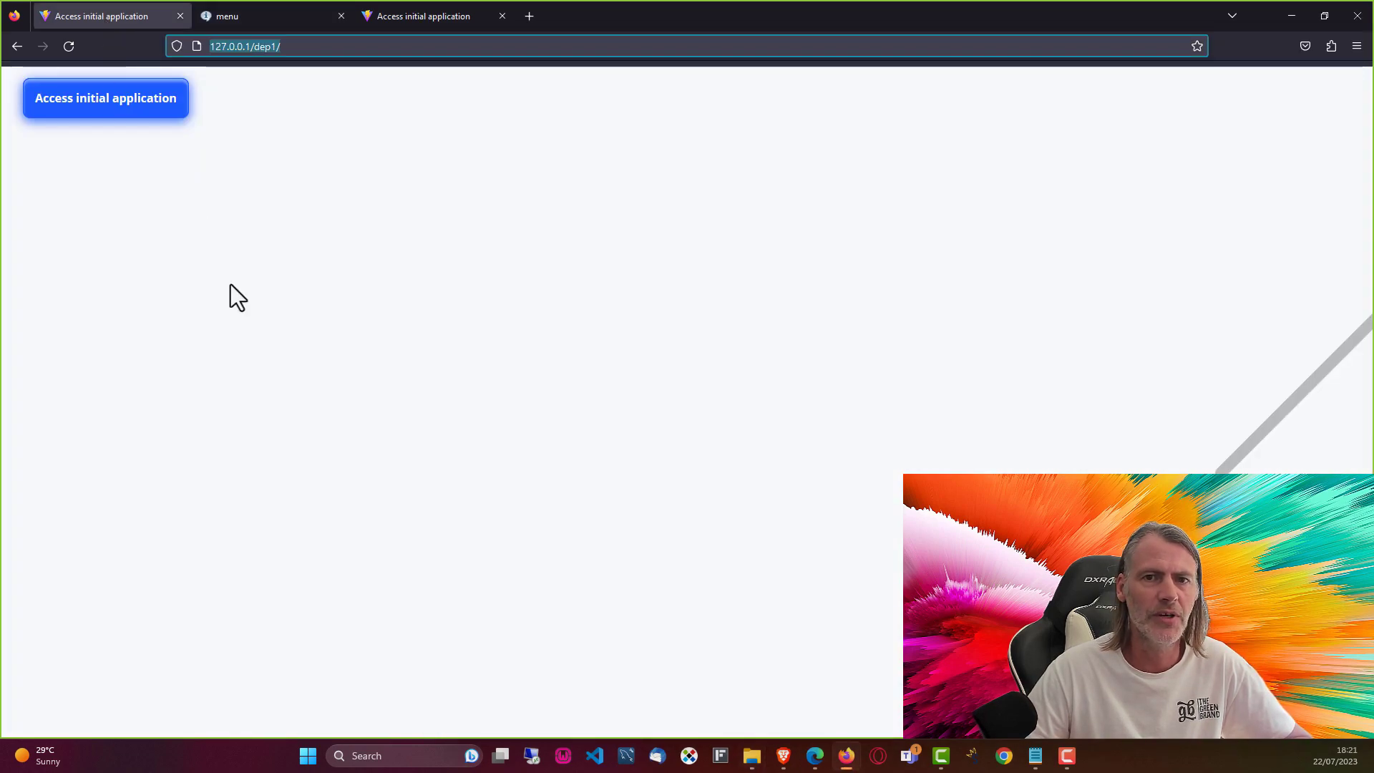
left_click(1292, 15)
left_click(279, 285)
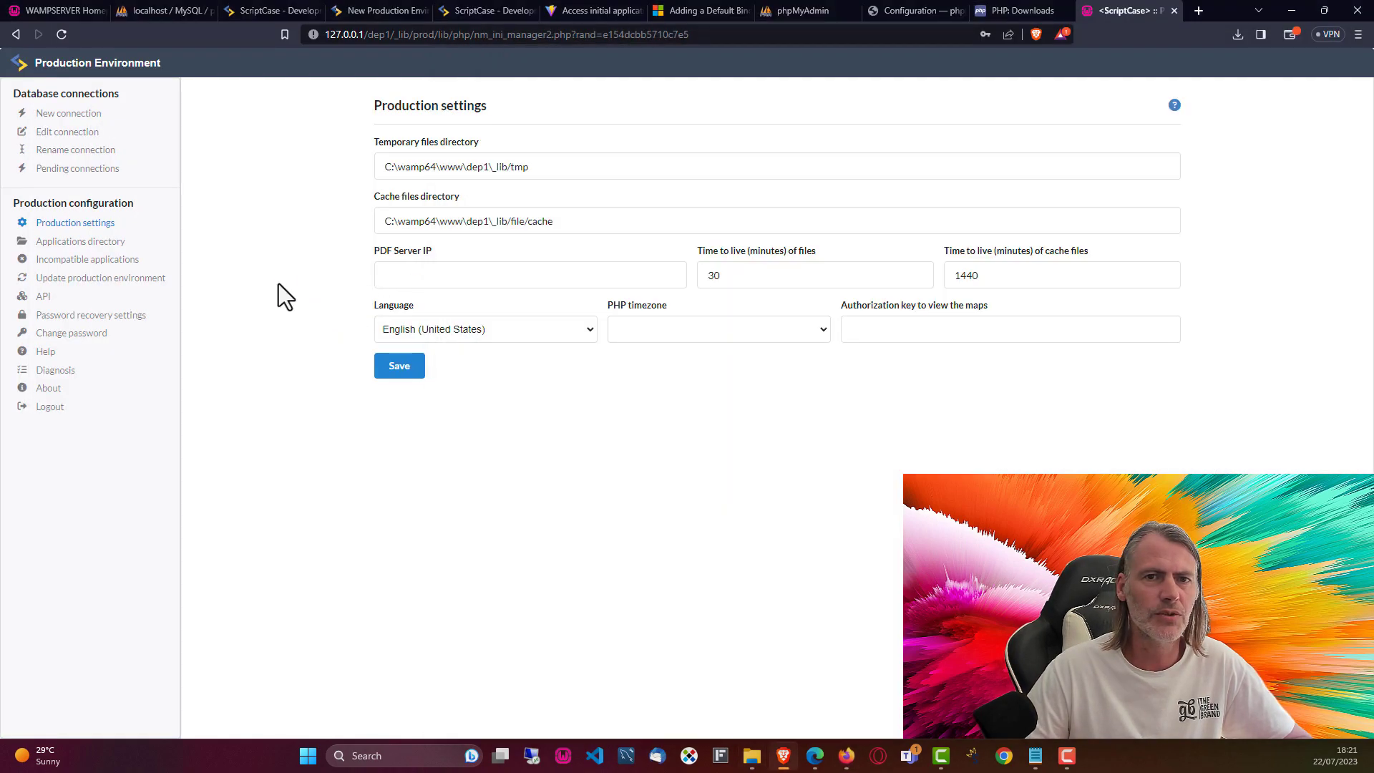
Step: Start an Advanced deployment of all applications and edit the local template's folders
left_click(273, 11)
left_click(48, 60)
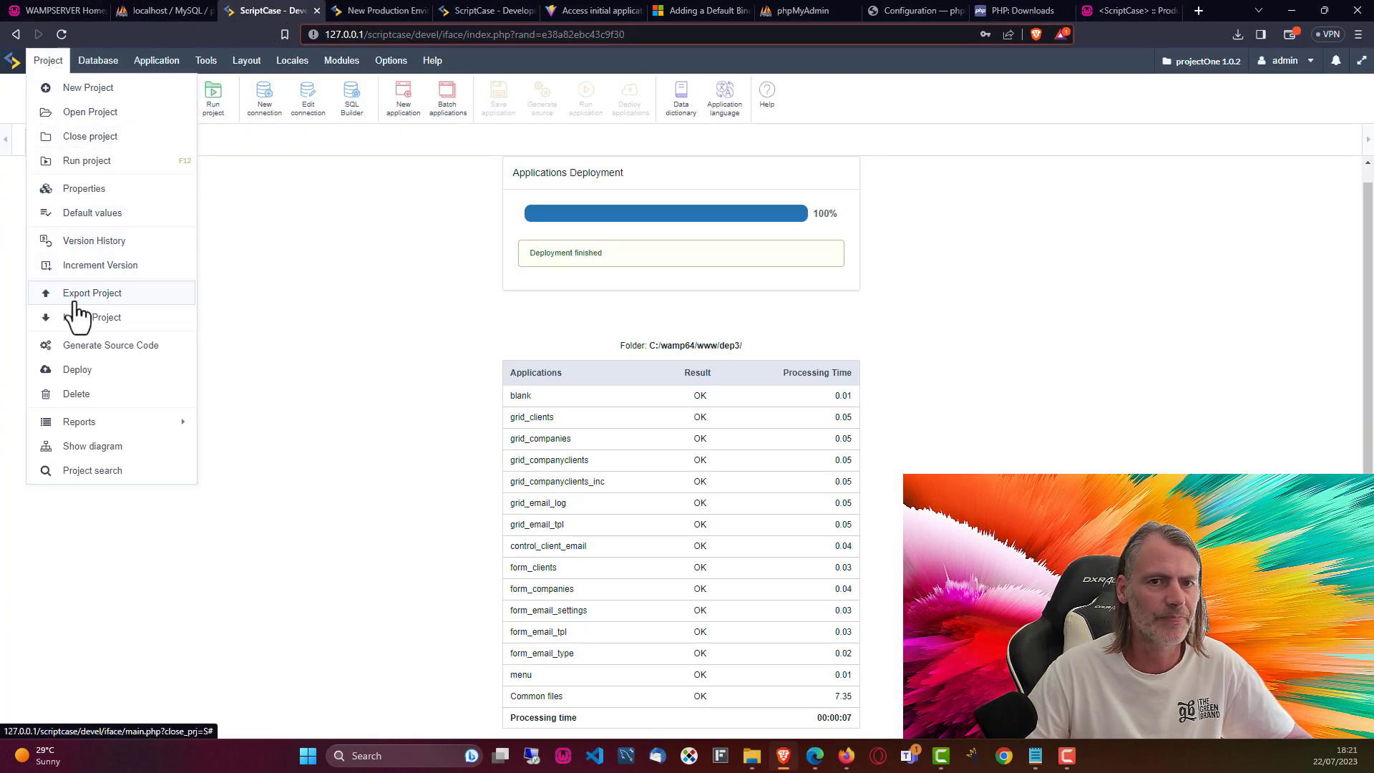
left_click(73, 378)
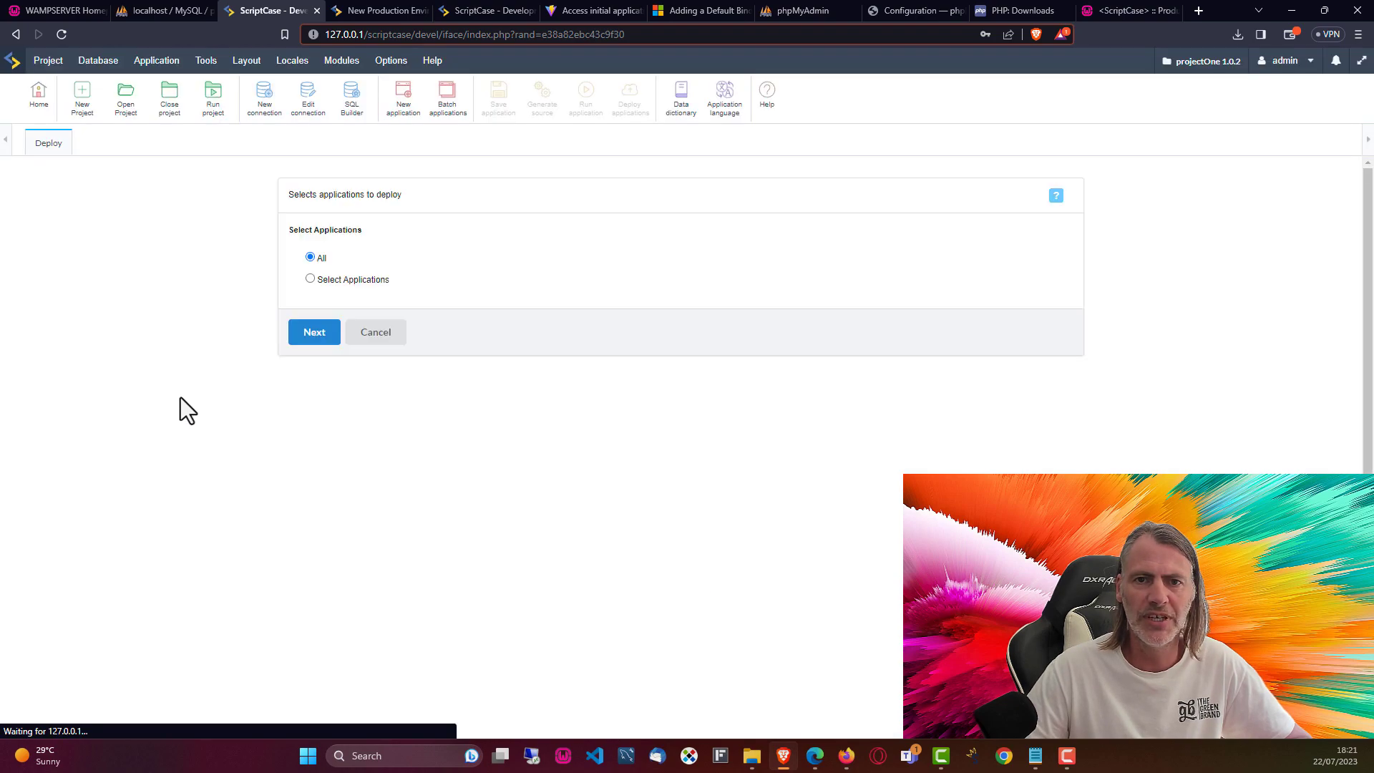
left_click(315, 333)
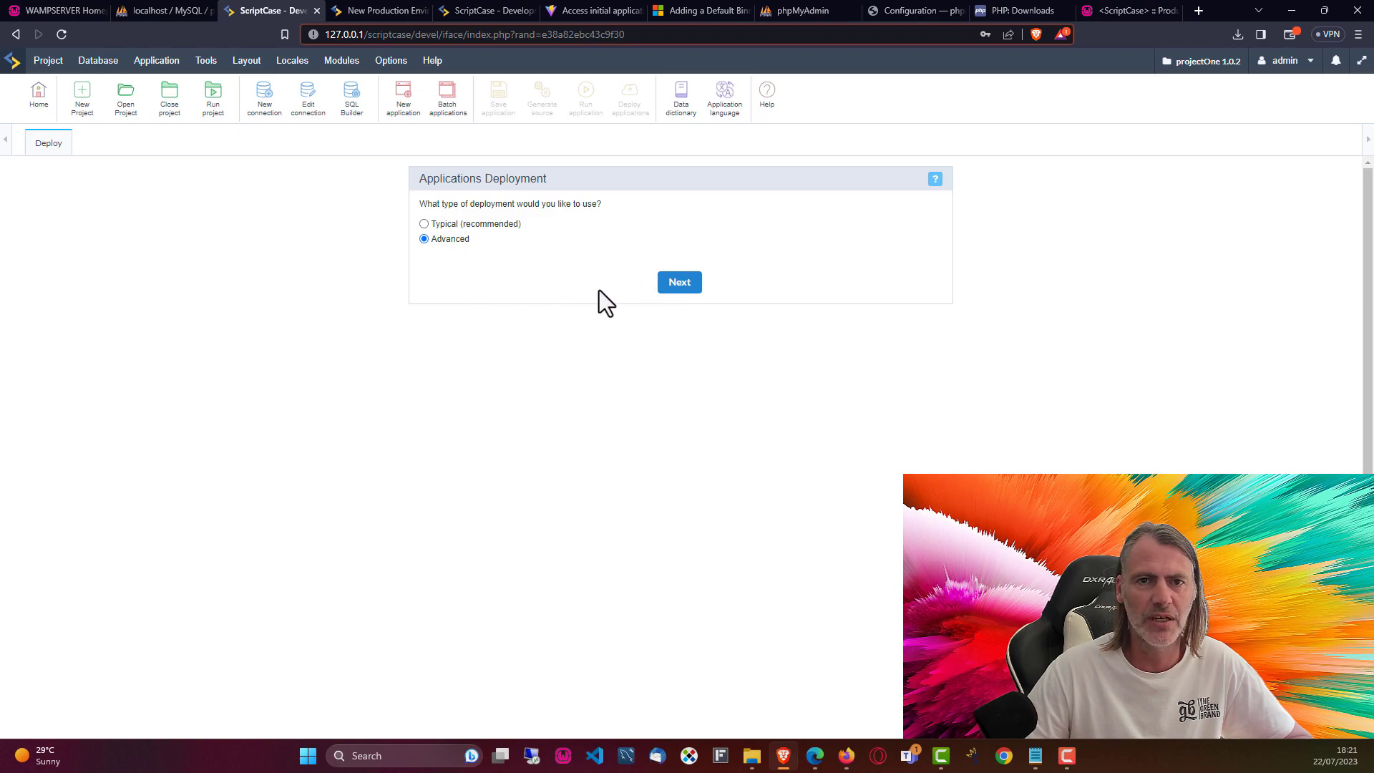
left_click(690, 284)
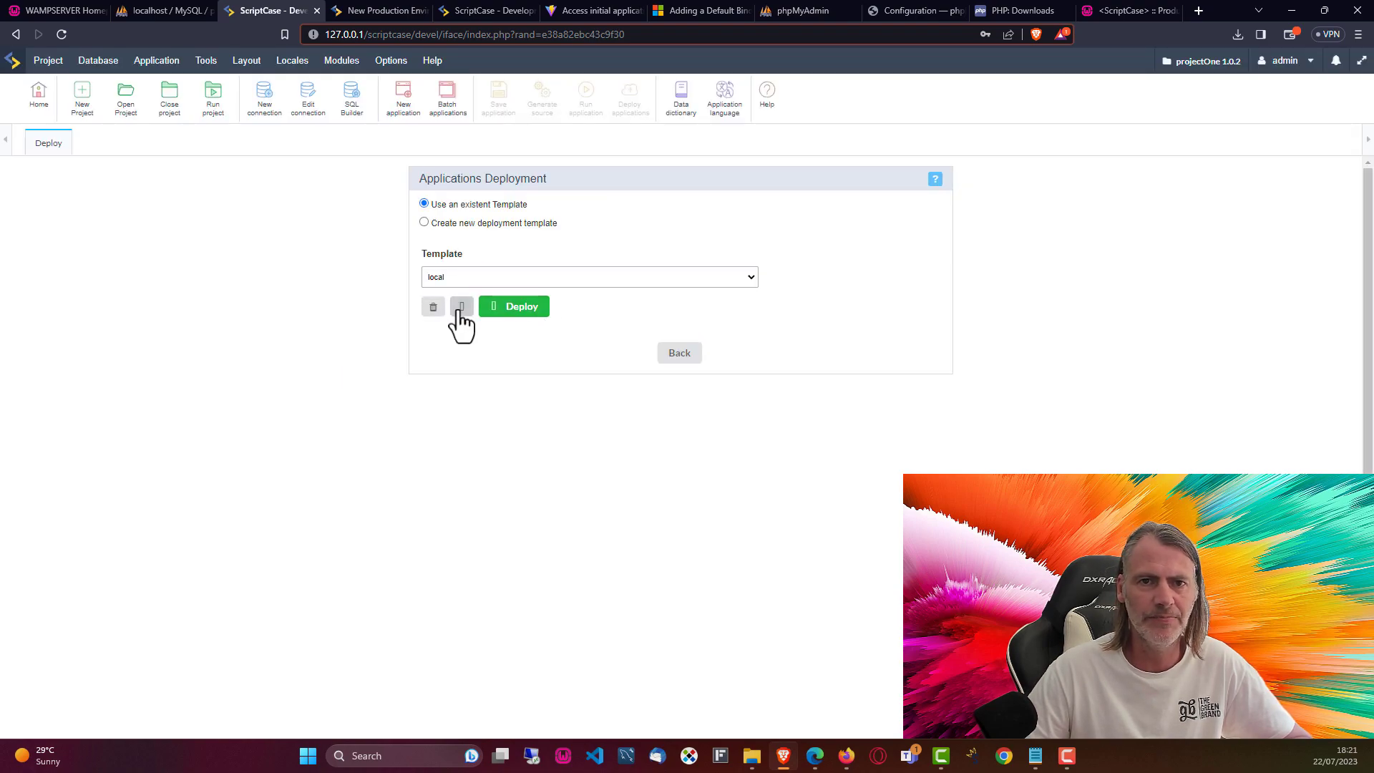
left_click(458, 308)
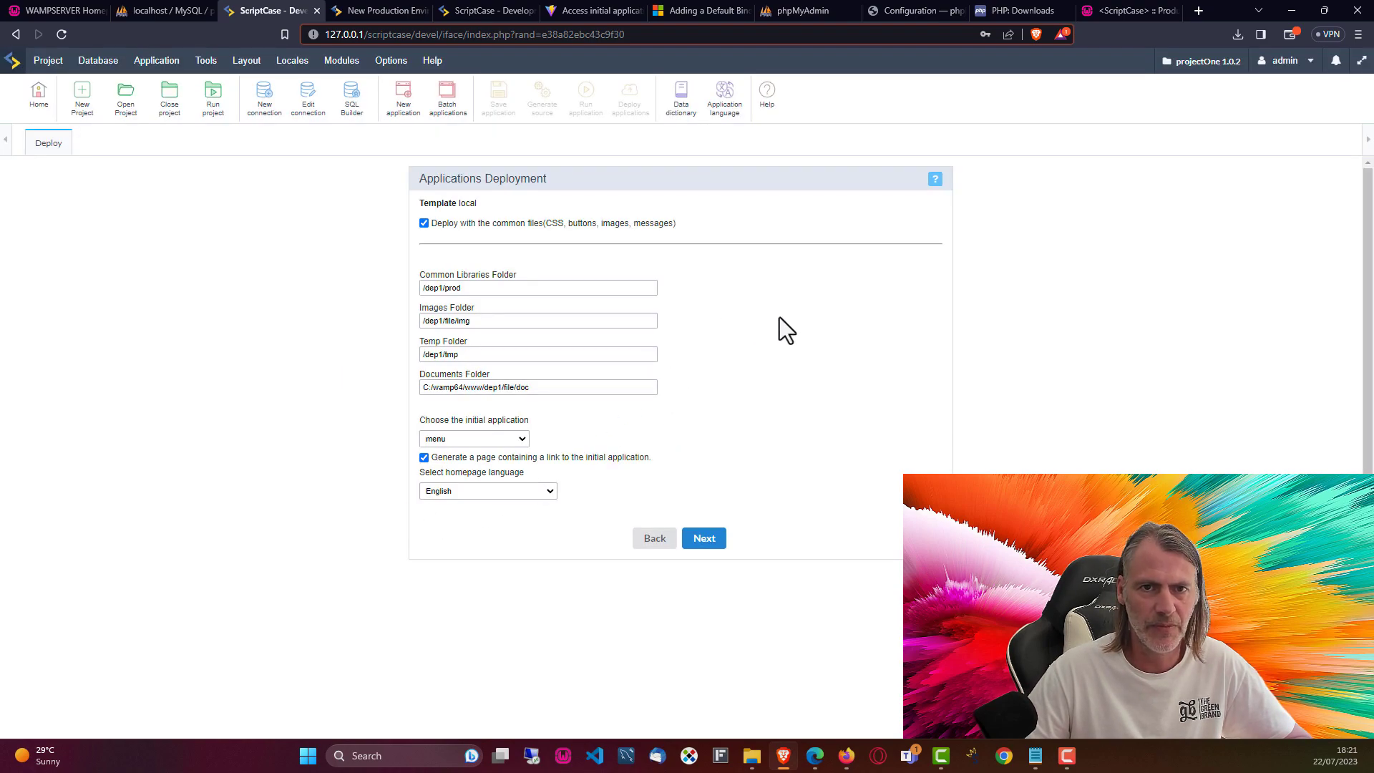
Step: Review the library, images, temp and documents folder paths against the dep1 _lib folder on disk
left_click(474, 288)
left_click(501, 321)
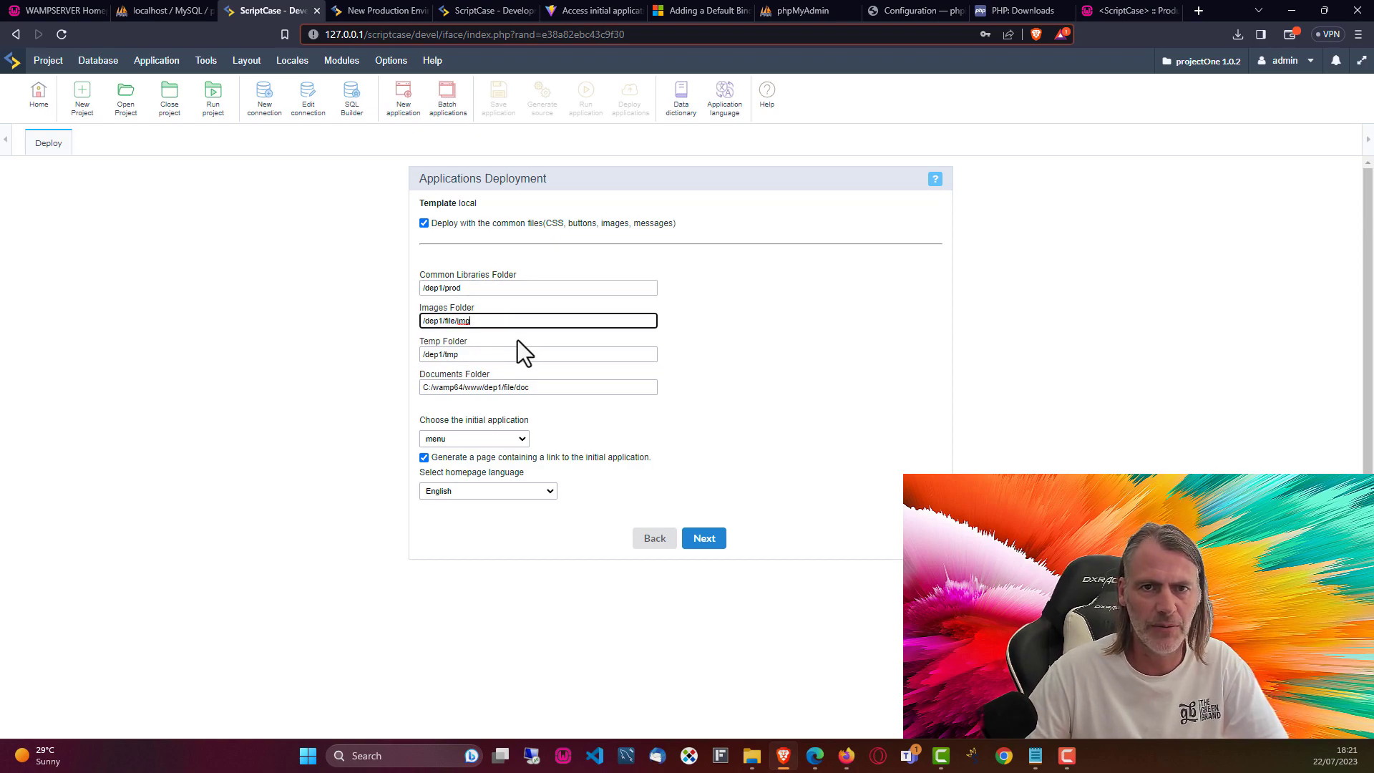
left_click(519, 356)
left_click(567, 390)
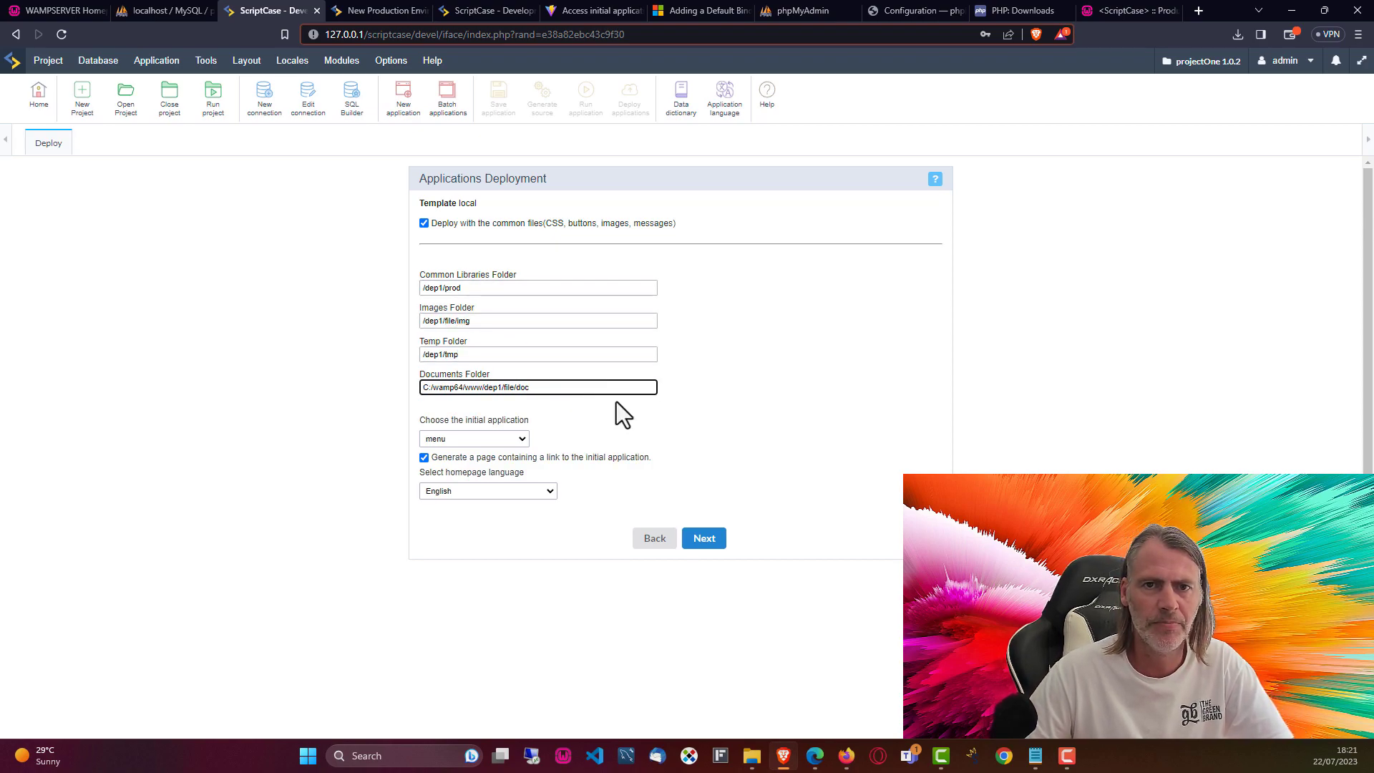
left_click(646, 414)
left_click(518, 319)
left_click(457, 286)
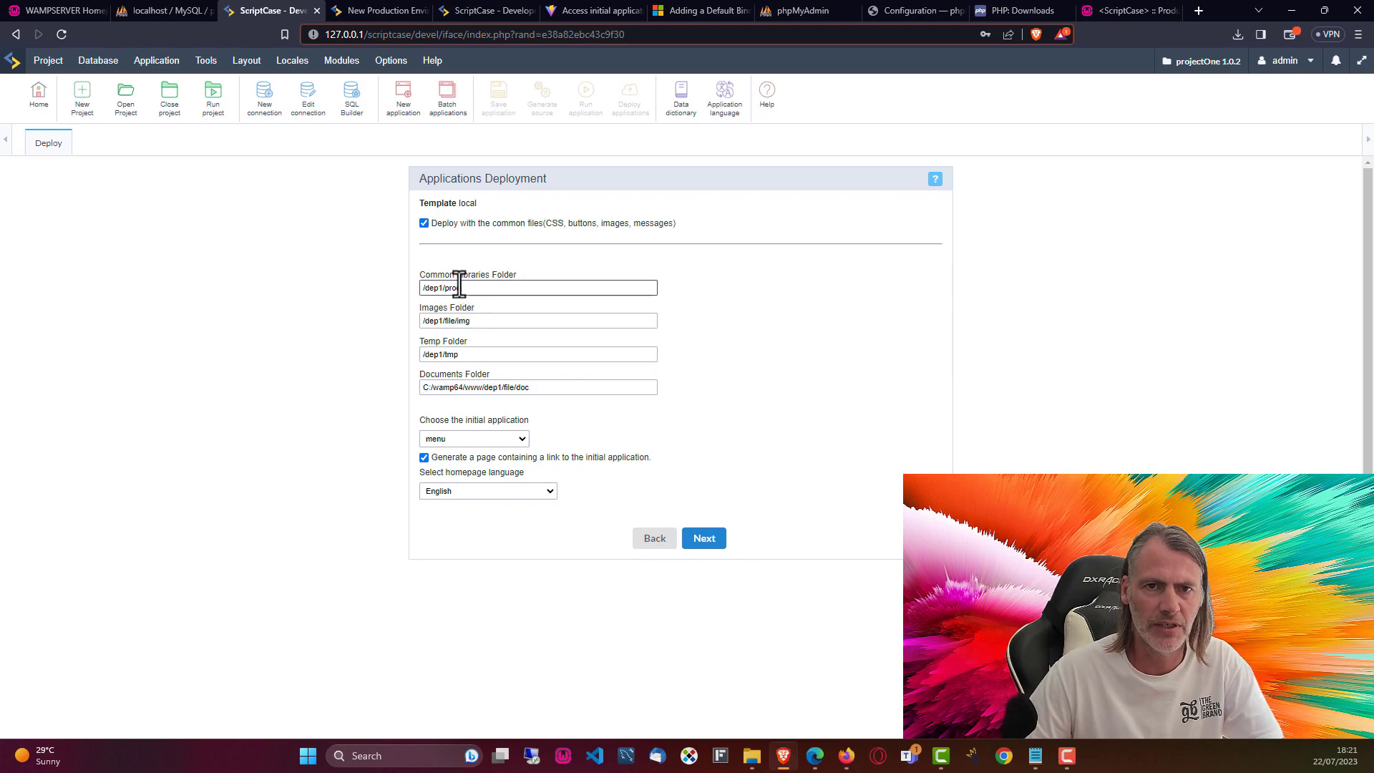
triple_click(456, 288)
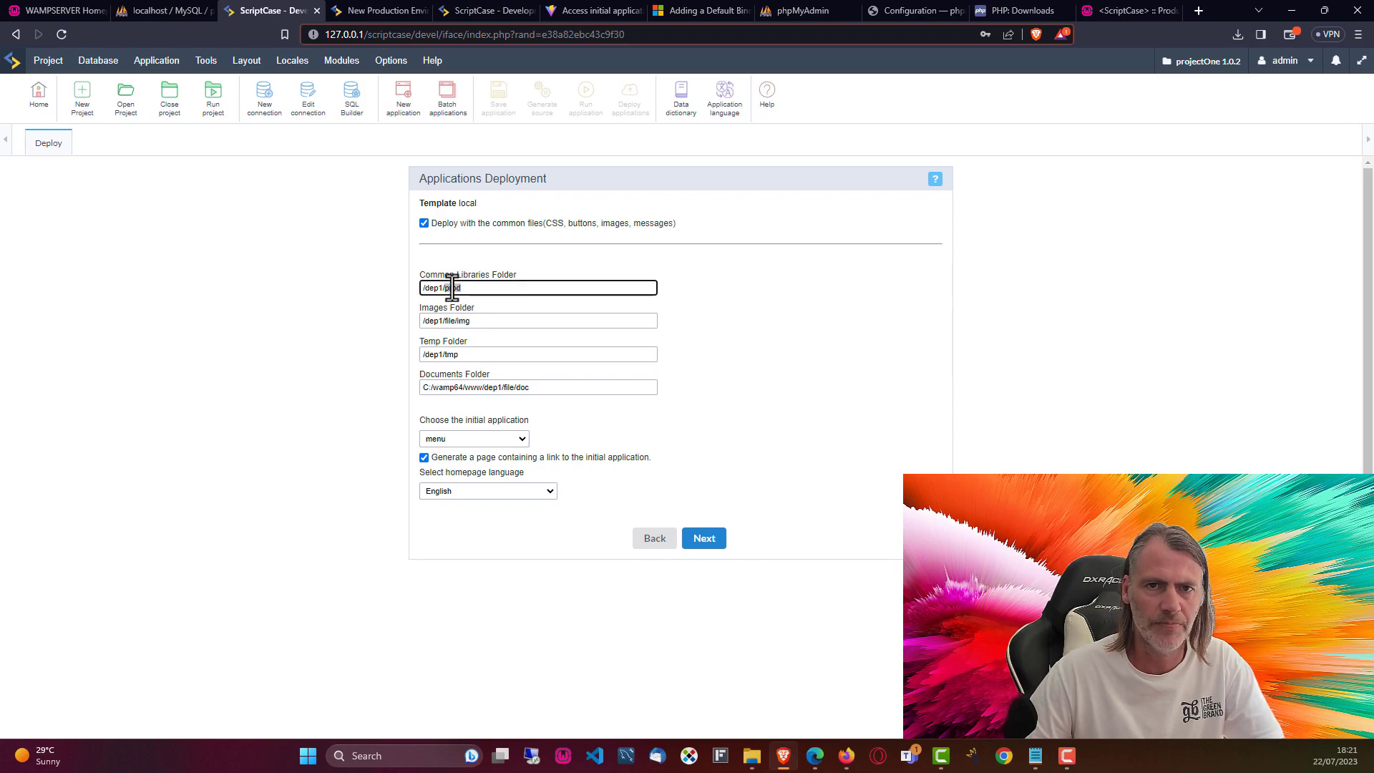
left_click(752, 756)
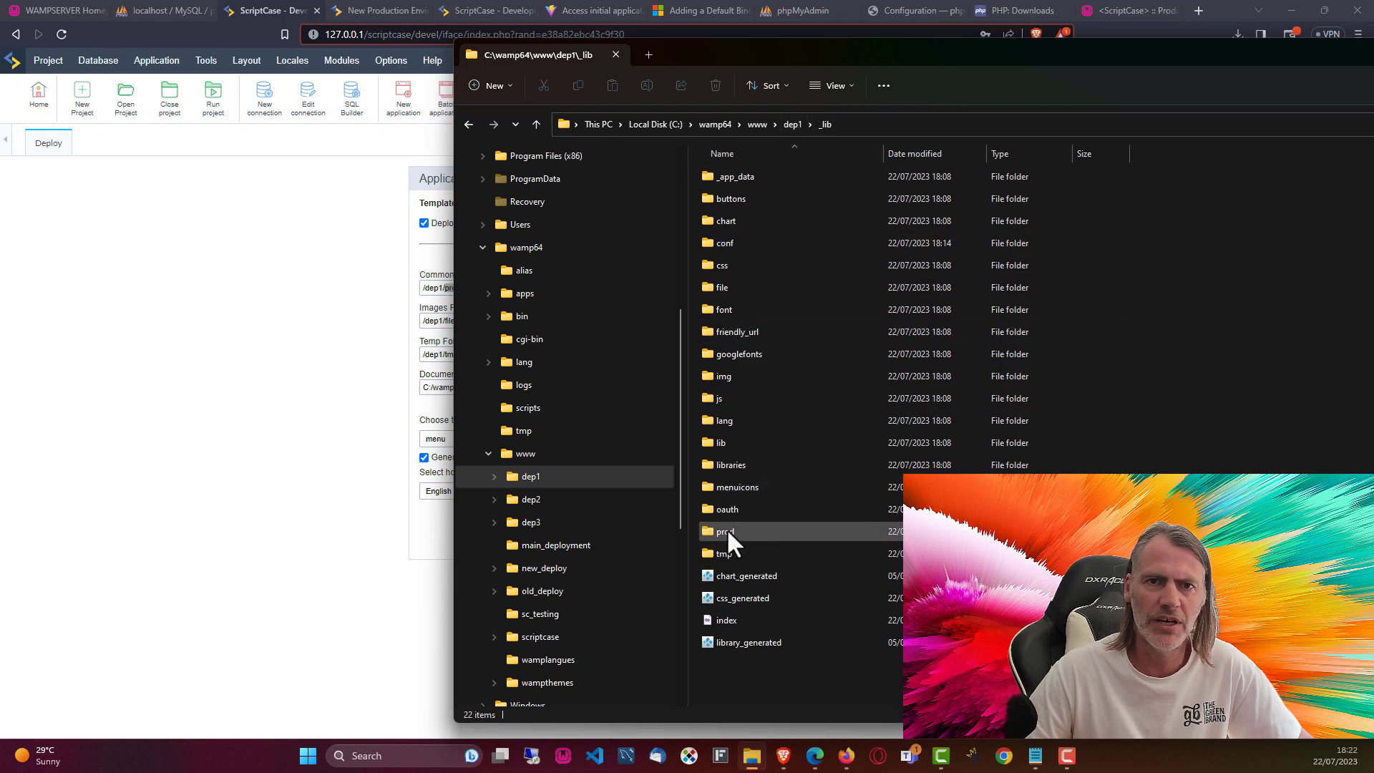
left_click(438, 288)
Step: Insert _lib after /dep1/ in the Common Libraries and Images folder paths
left_click(447, 287)
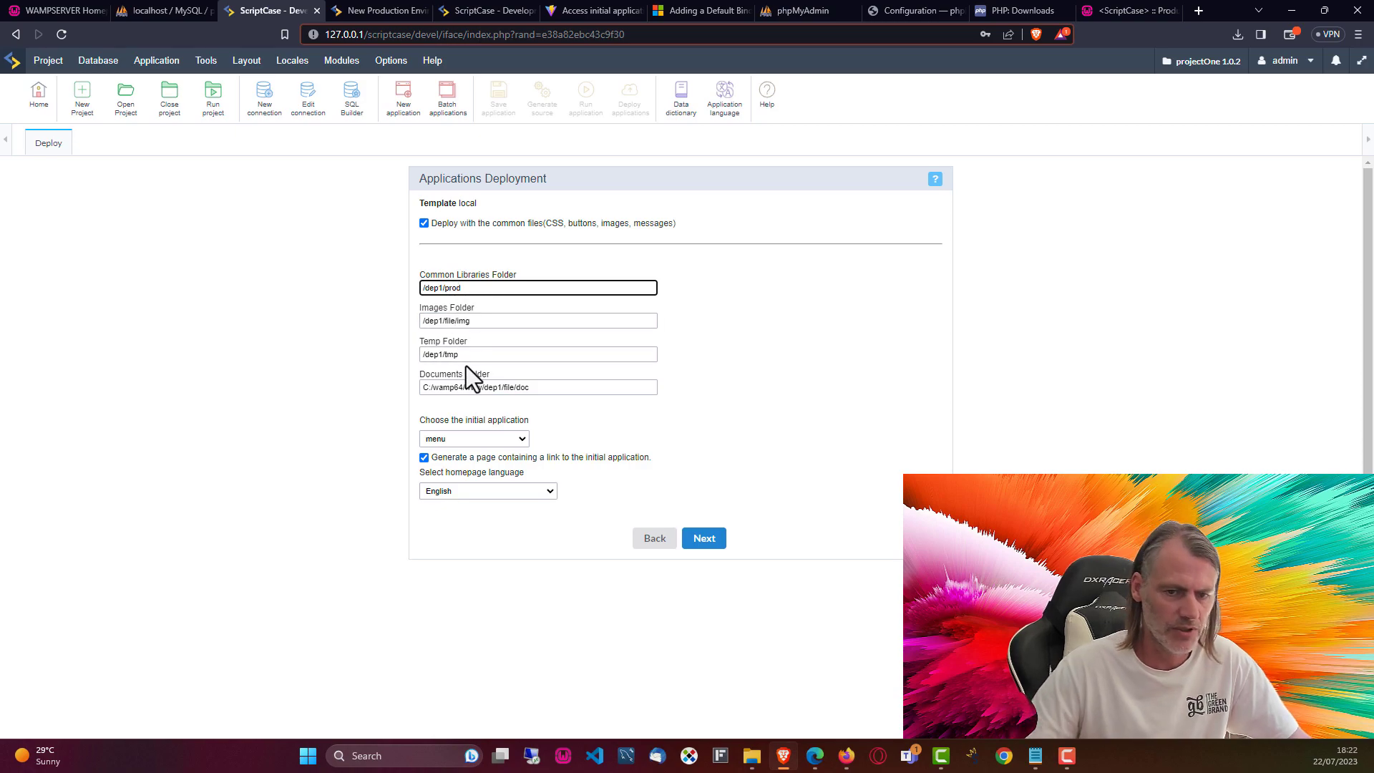
type("_lib")
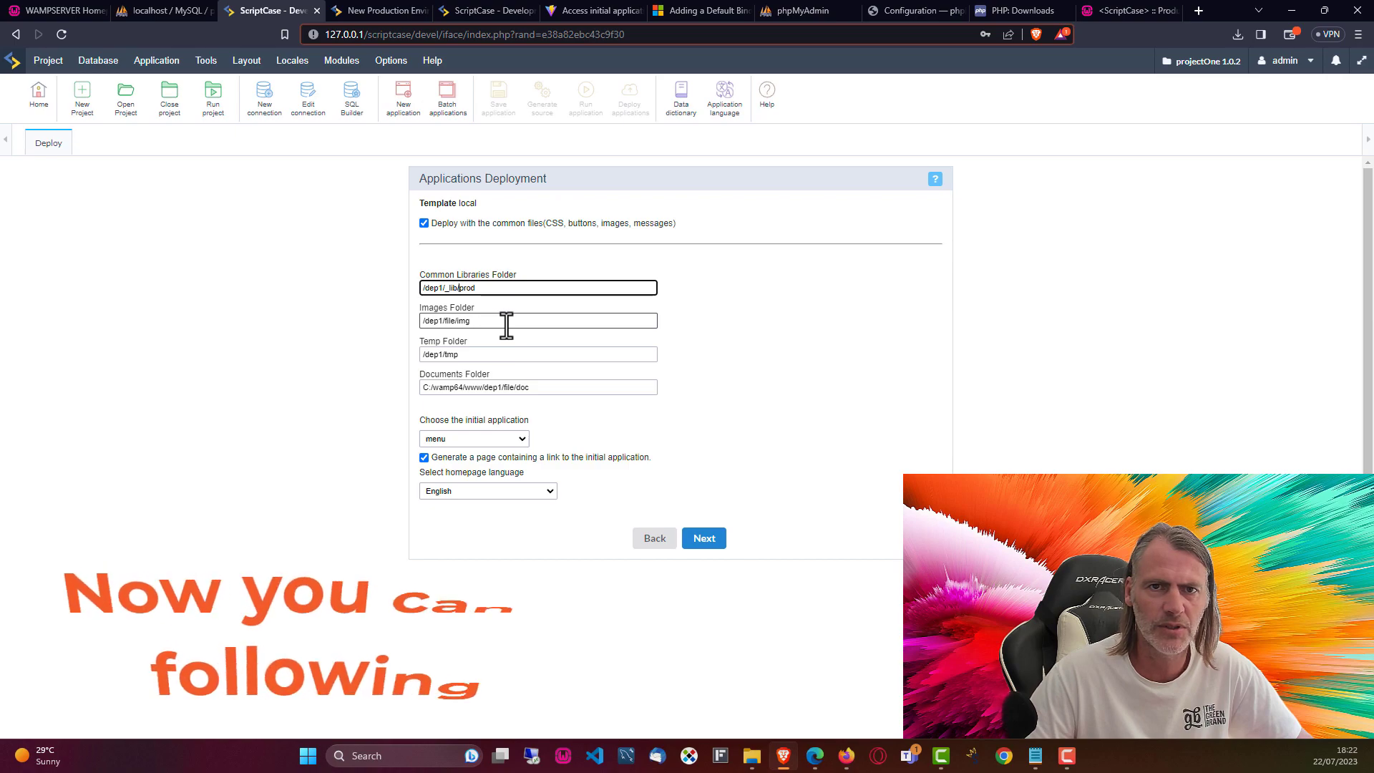
left_click_drag(460, 288, 444, 288)
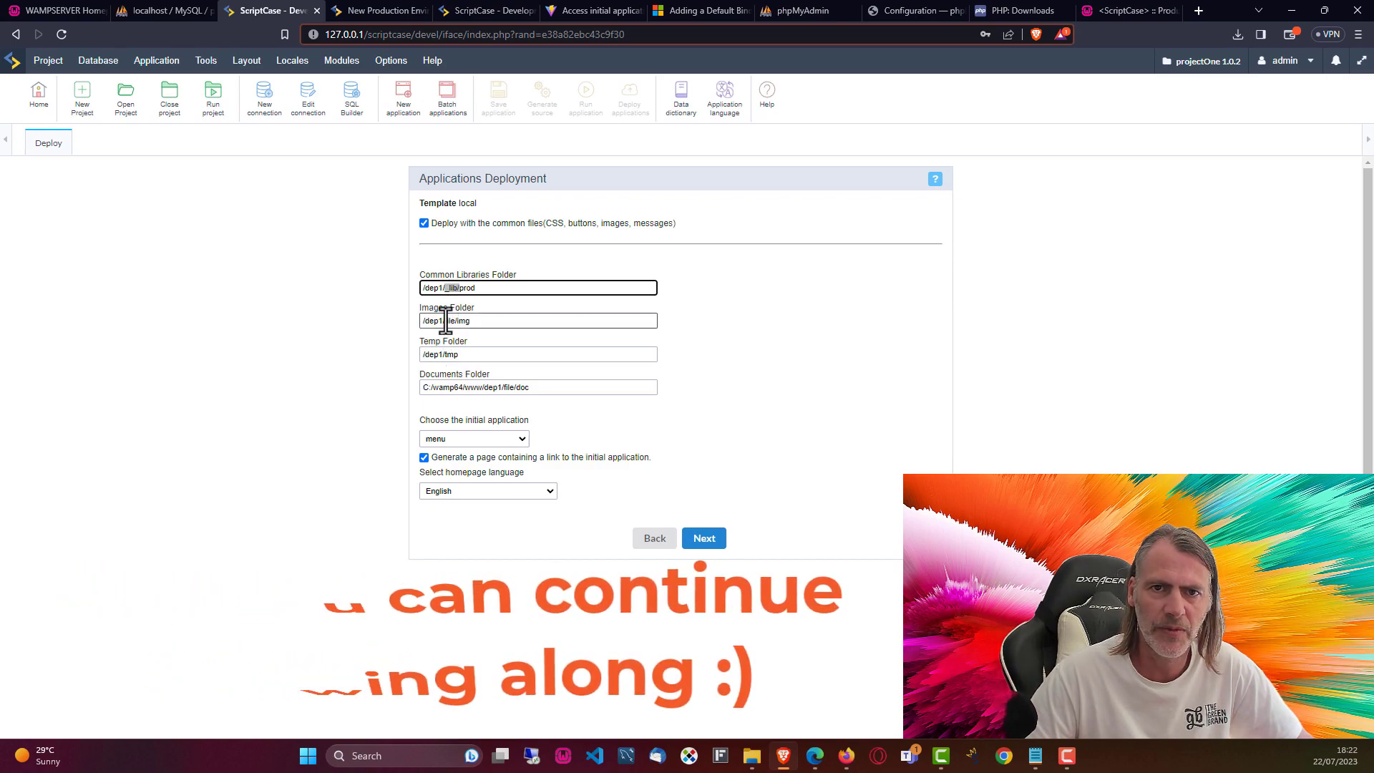
key("ctrl+c")
left_click(446, 320)
key("ctrl+v")
type("/")
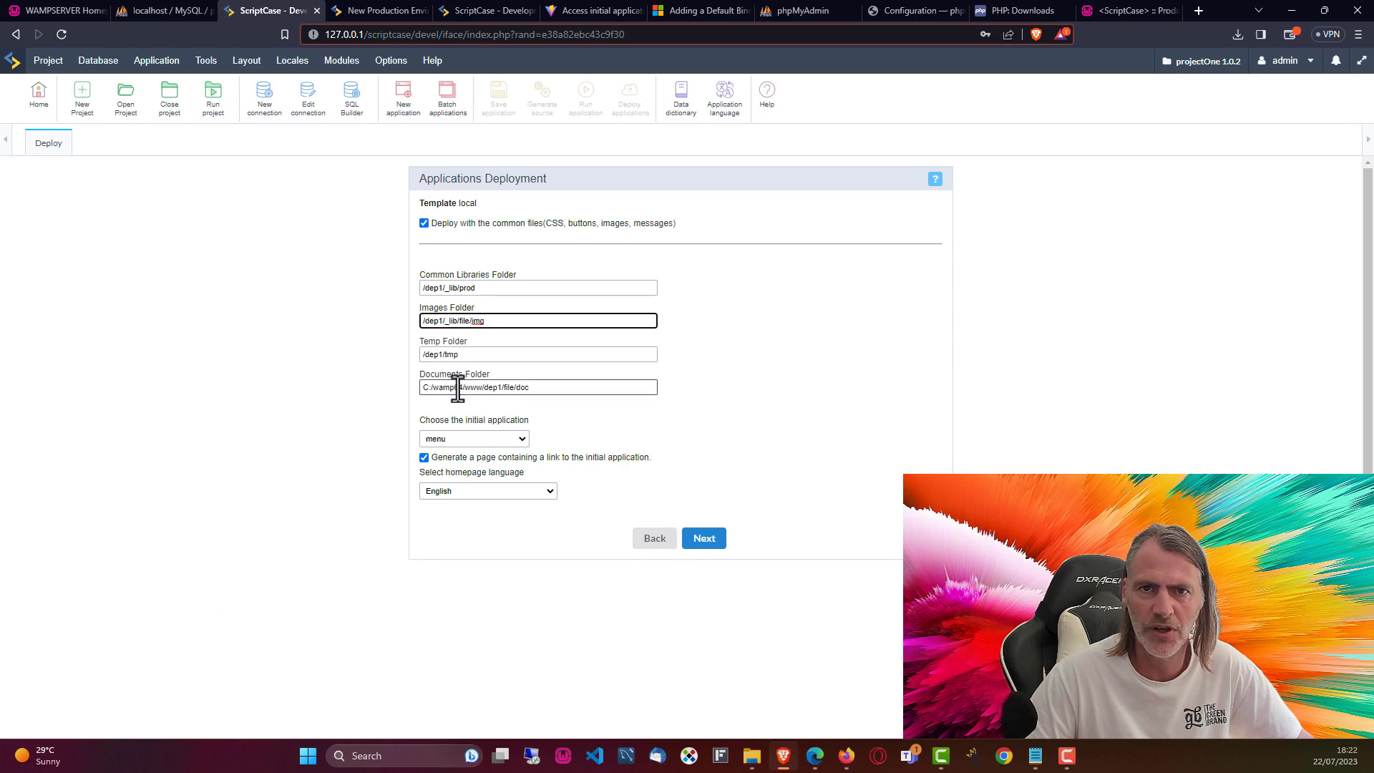
Step: Insert _lib into the Temp and Documents folder paths and accept the folder settings
left_click(443, 355)
key("ctrl+v")
type("/")
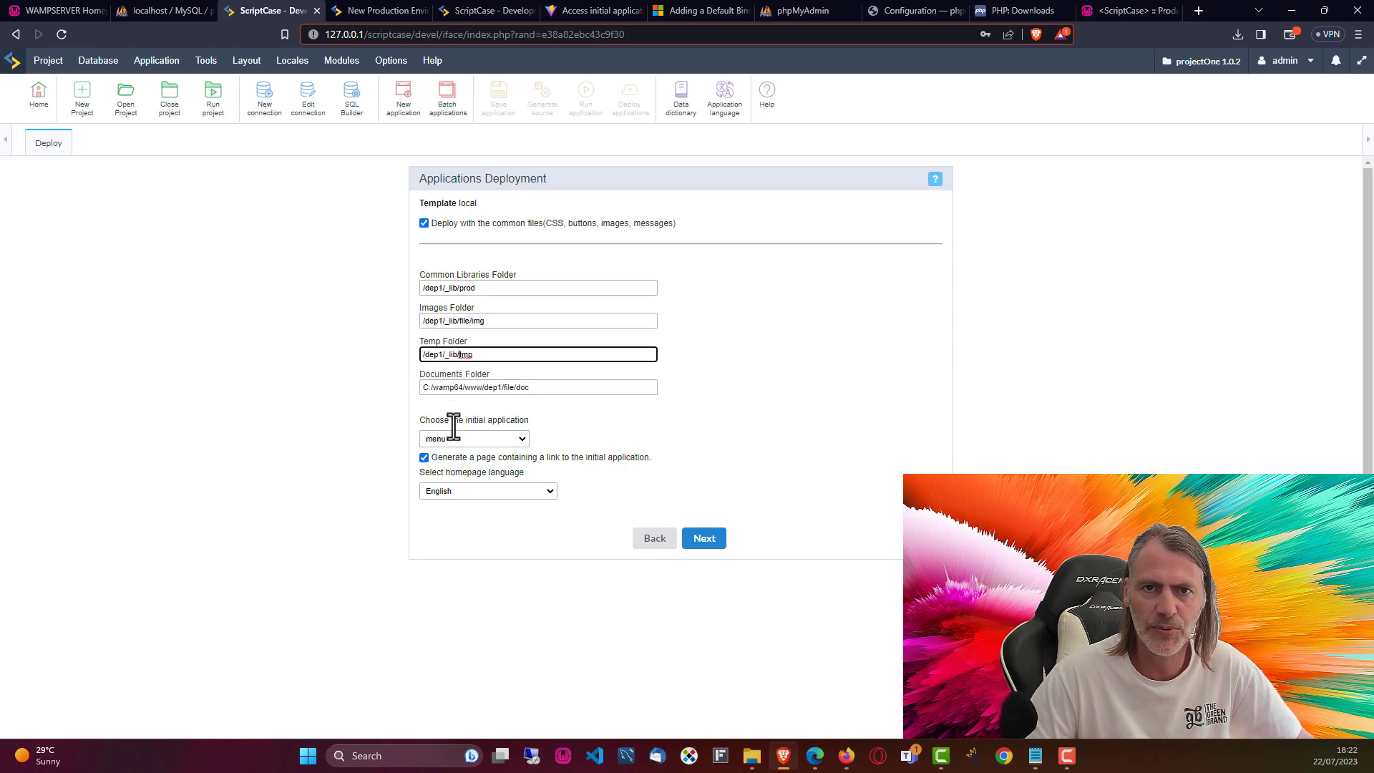
left_click(503, 390)
key("ctrl+v")
type("/")
left_click(750, 430)
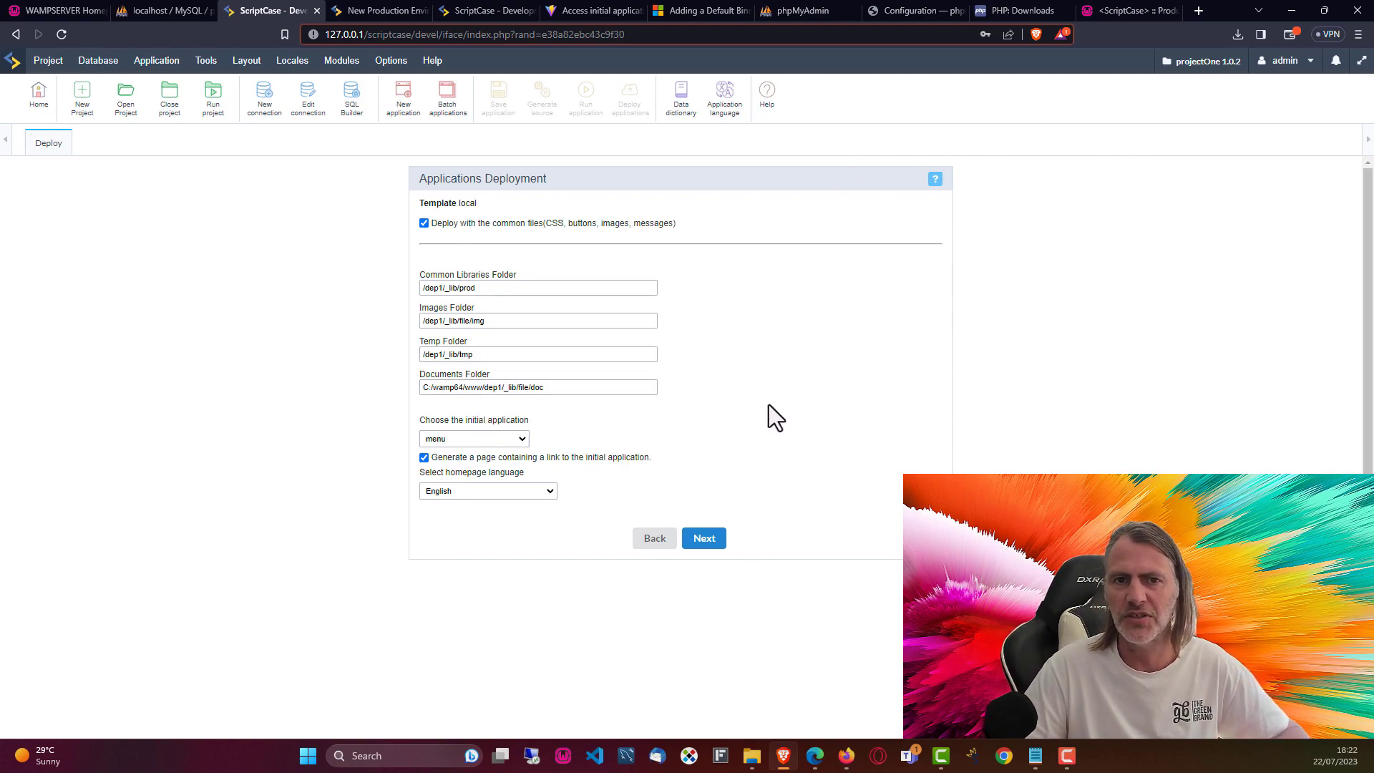
left_click(707, 545)
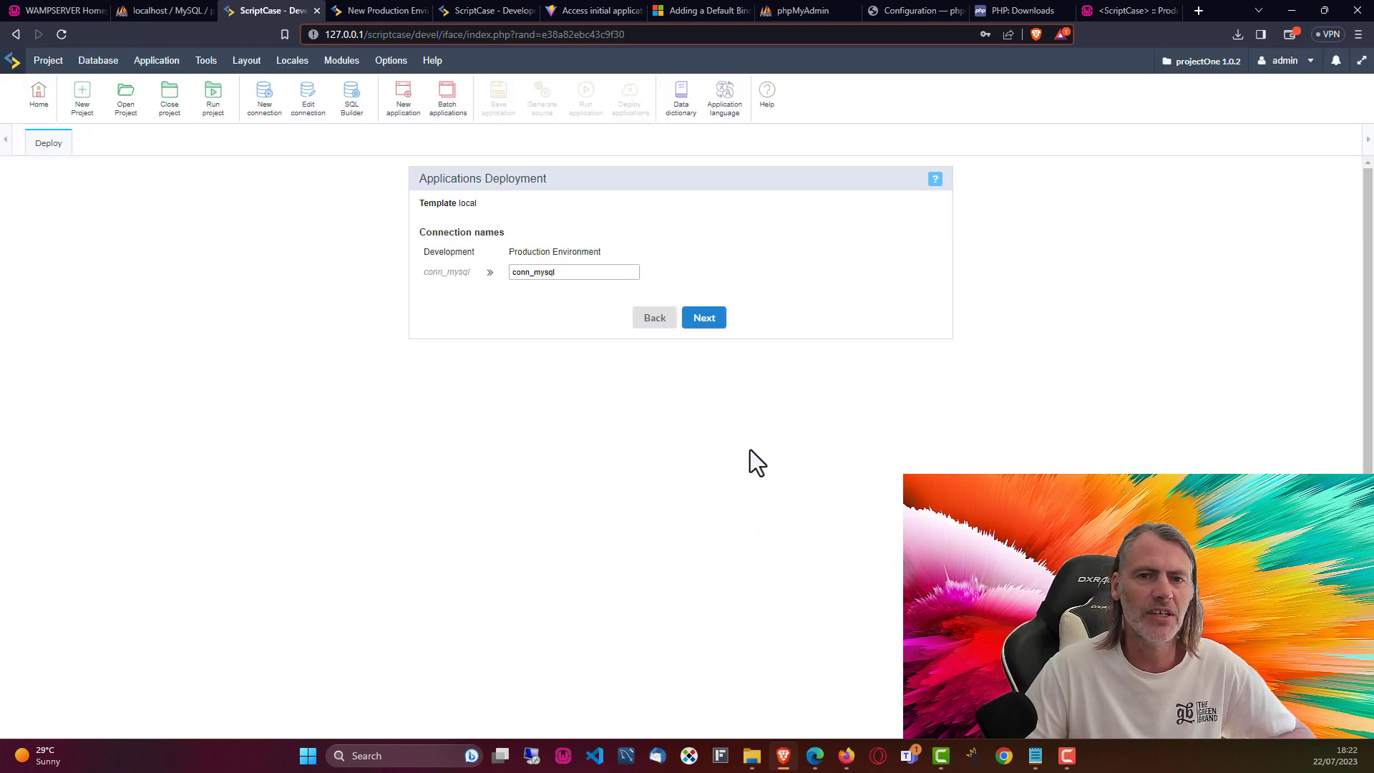
Step: Keep conn_mysql and the C:/wamp64/www/dep3/ folder, and run the deployment
left_click(712, 324)
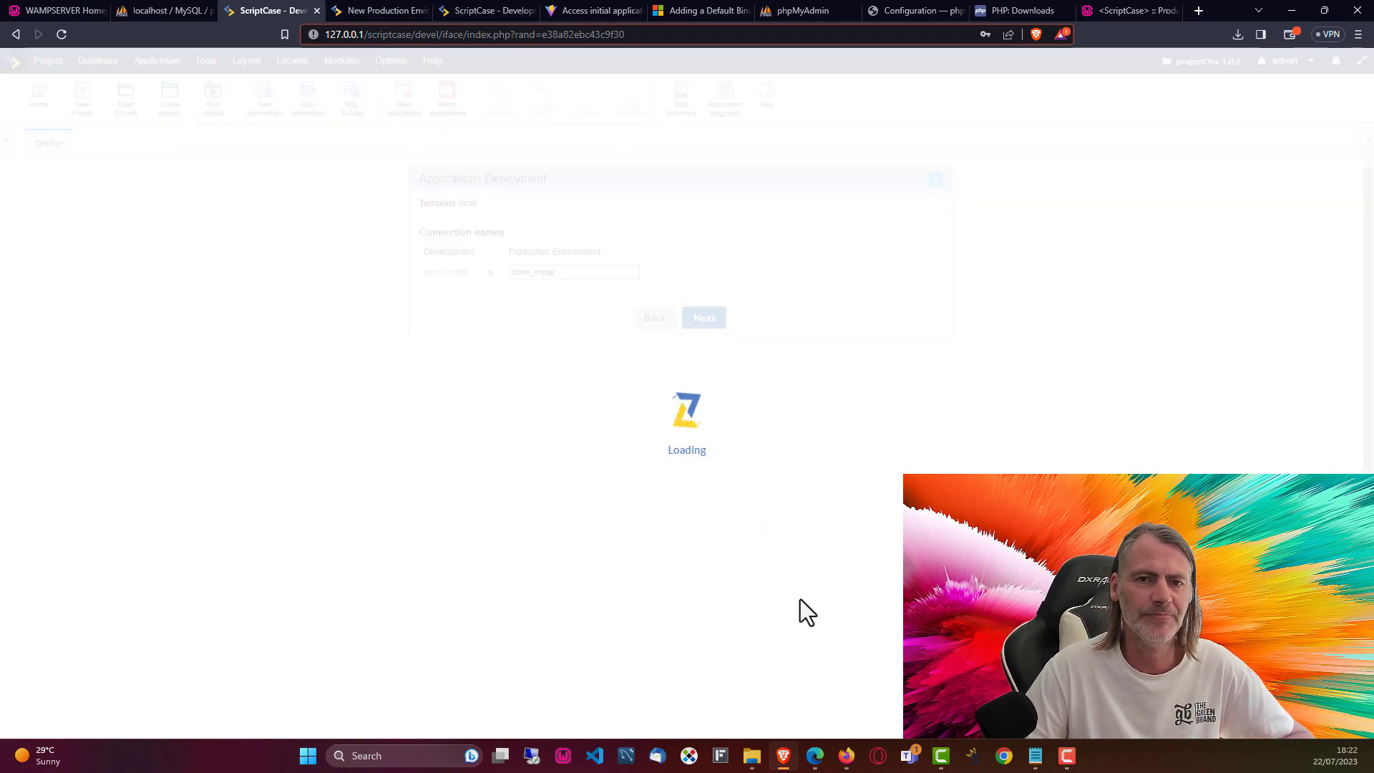
left_click(515, 289)
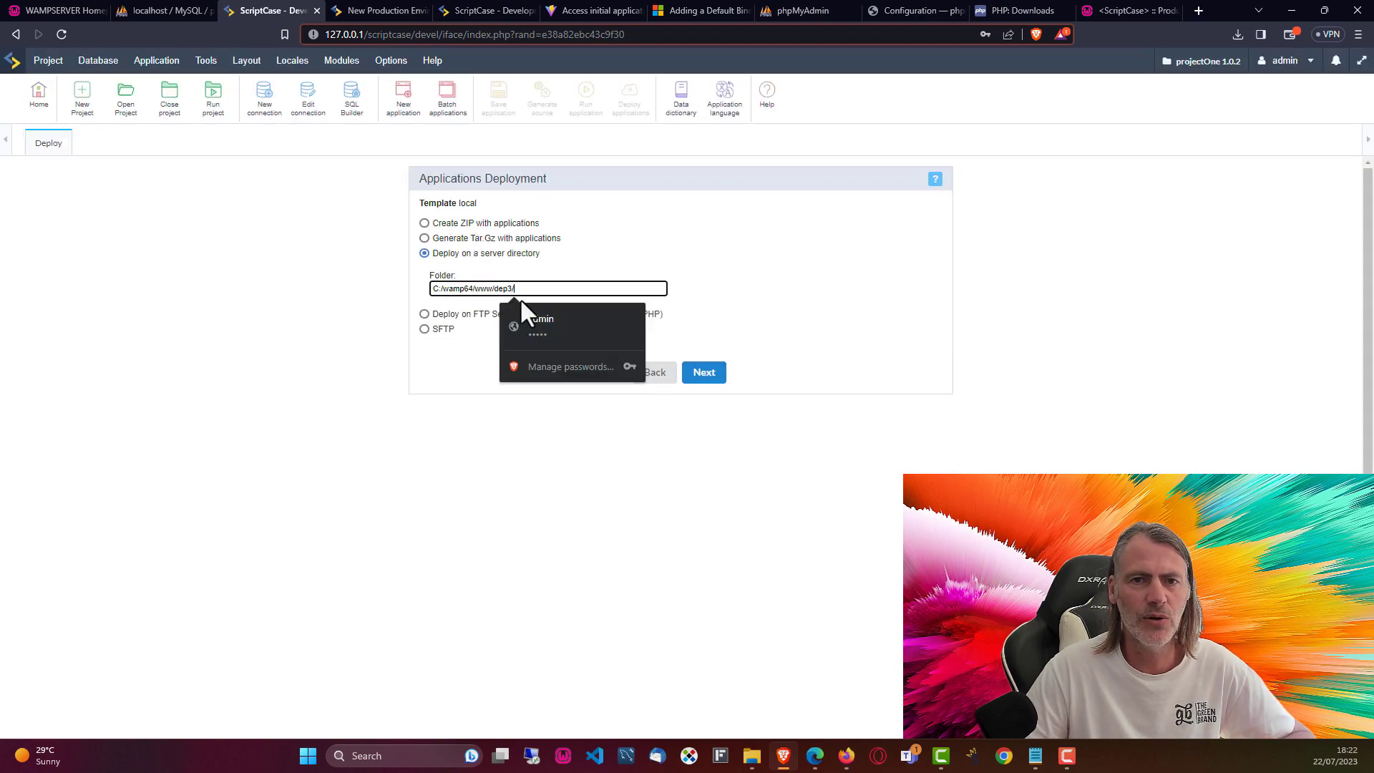
left_click(763, 323)
left_click(704, 375)
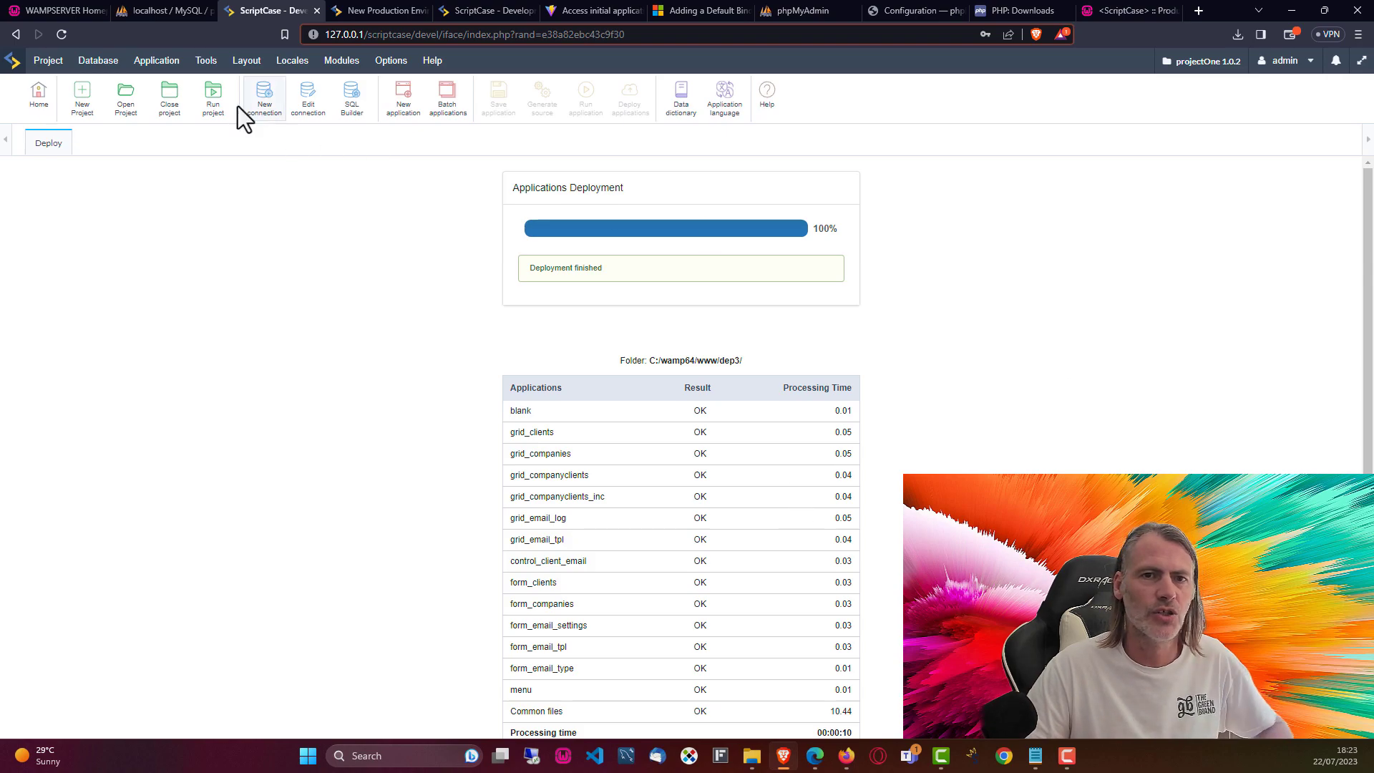
Step: Start another deployment of all applications from Project > Deploy
left_click(48, 60)
left_click(66, 383)
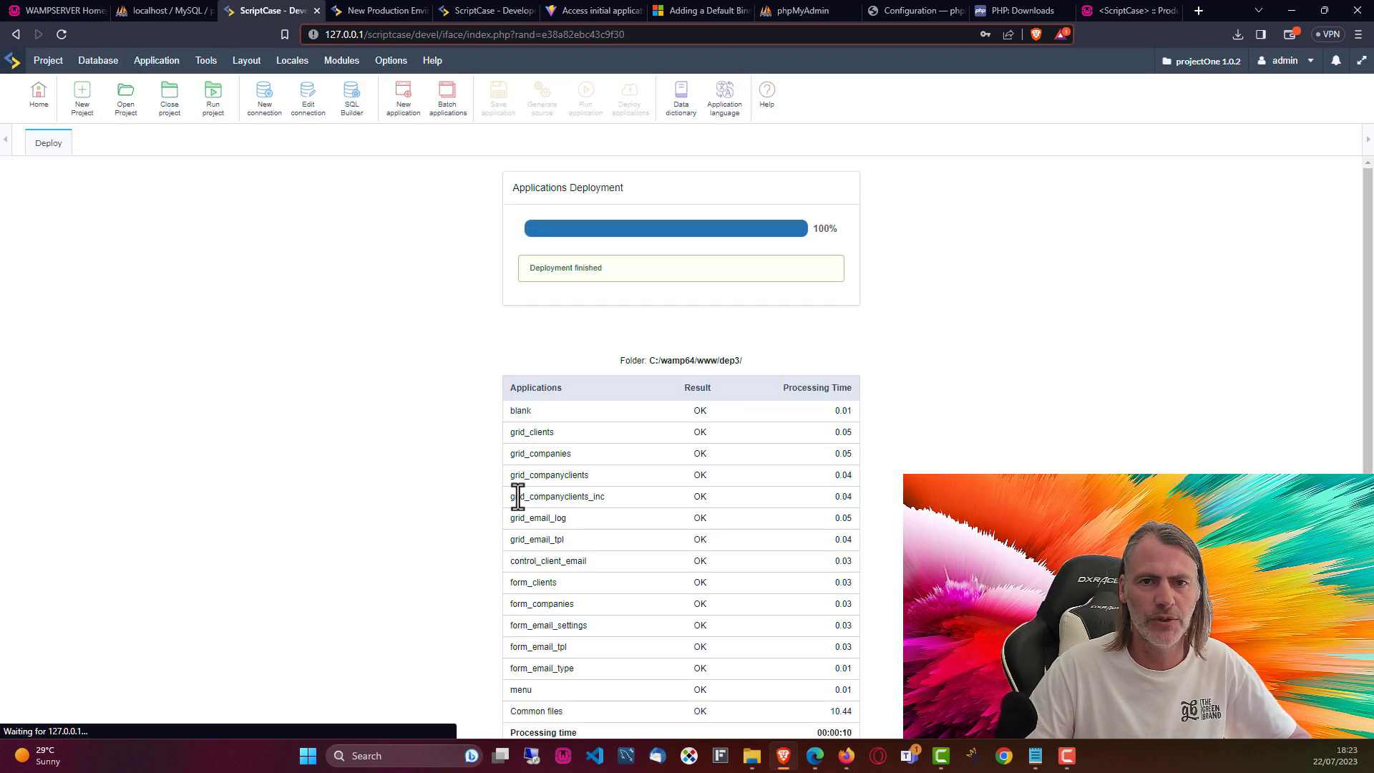
left_click(312, 334)
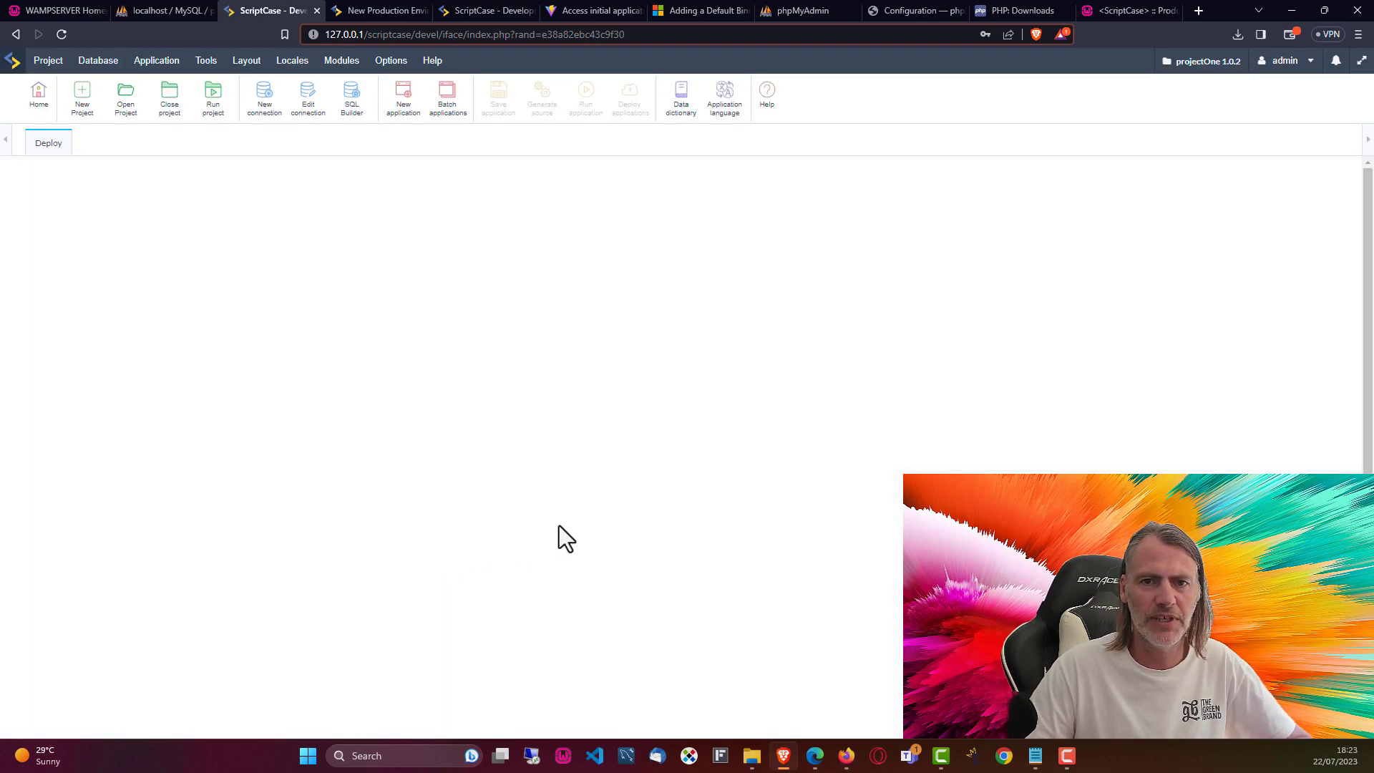
Step: Choose Advanced deployment with the local template, keeping the _lib folder paths unchanged
left_click(680, 286)
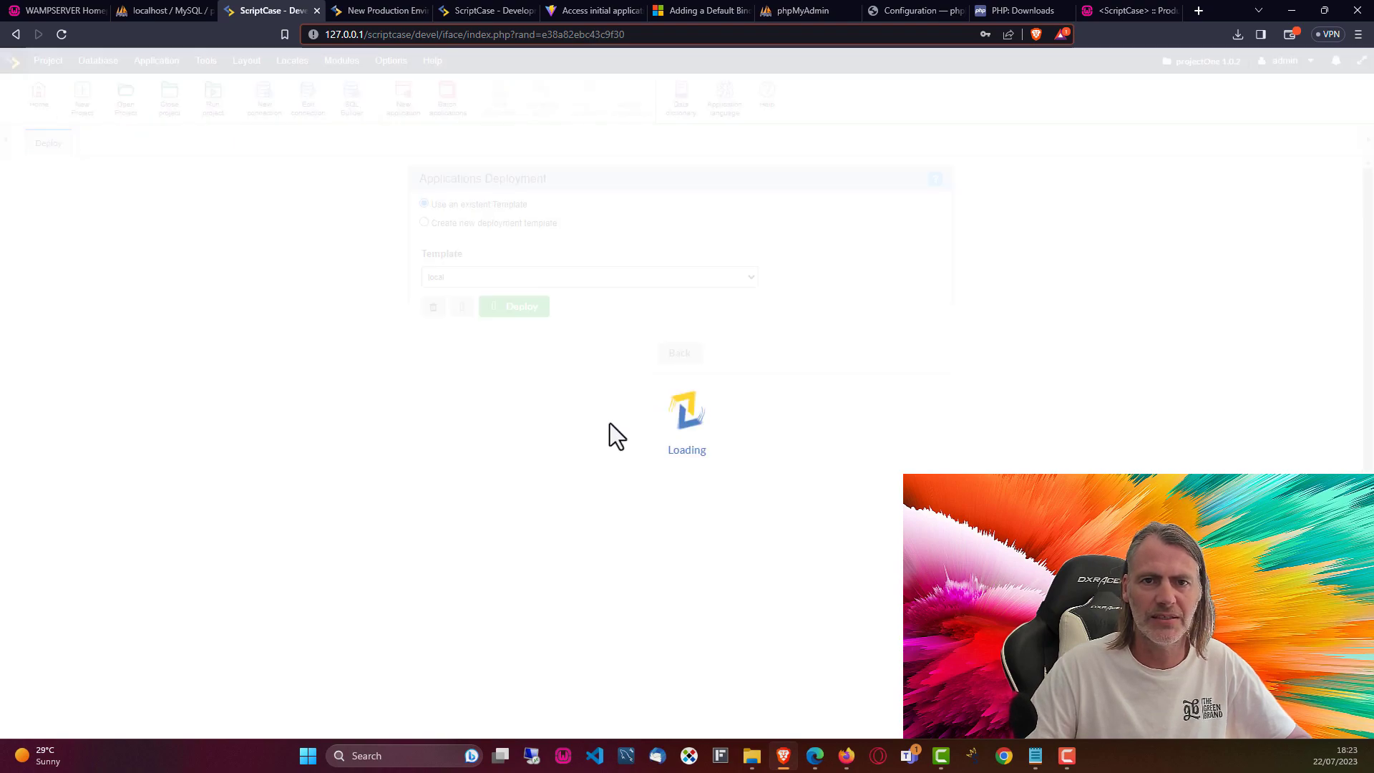
left_click(464, 308)
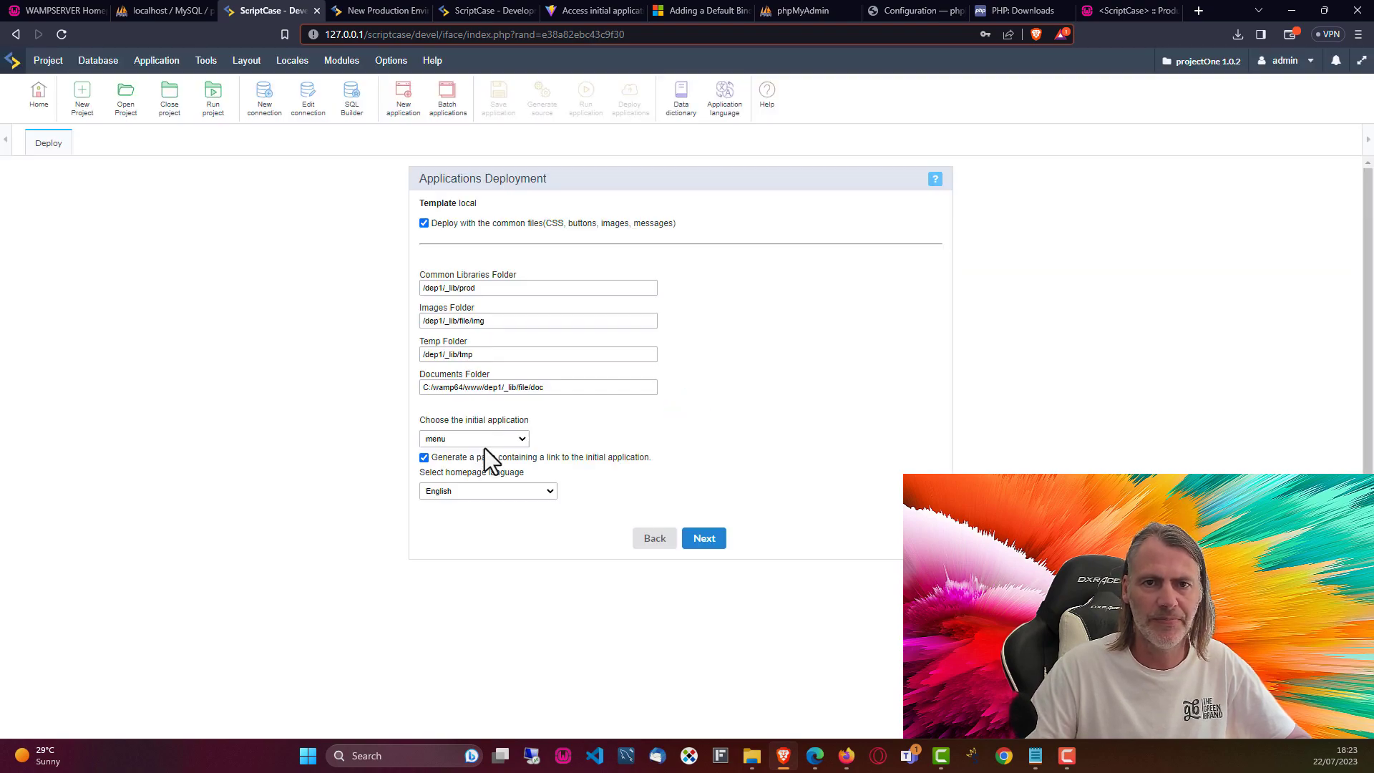
left_click(502, 289)
left_click(514, 323)
left_click(544, 354)
left_click(699, 442)
left_click(704, 540)
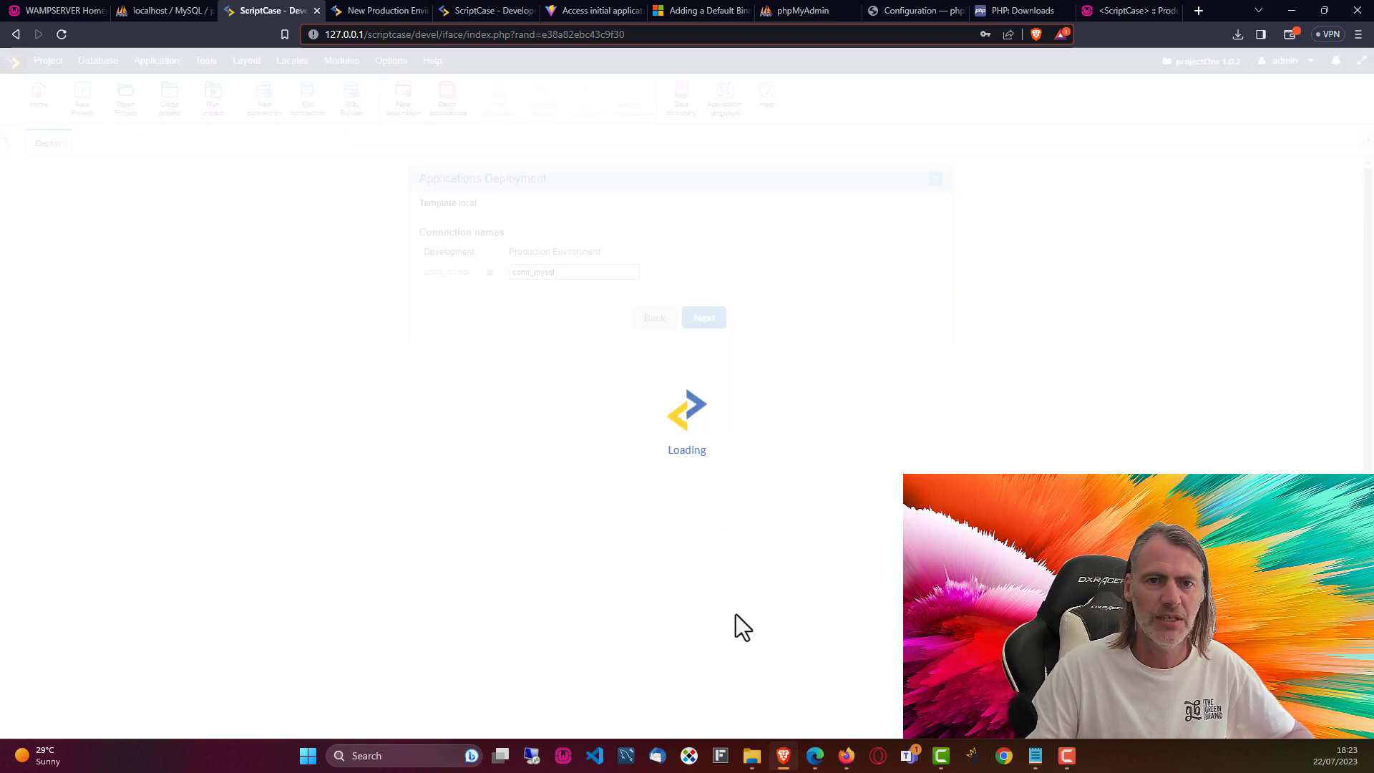
Step: Keep the connection name, change the target folder to C:/wamp64/www/dep2/, and deploy
left_click(705, 318)
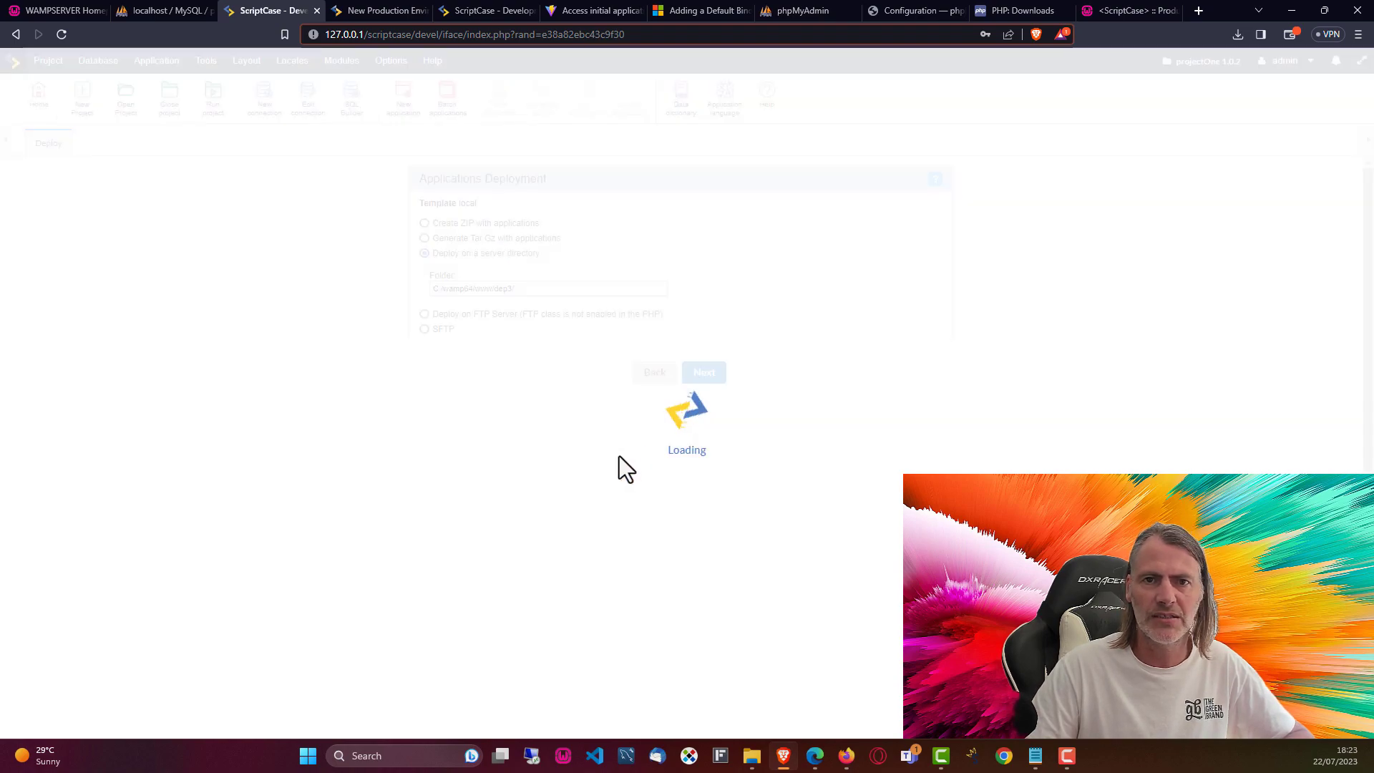
left_click(514, 292)
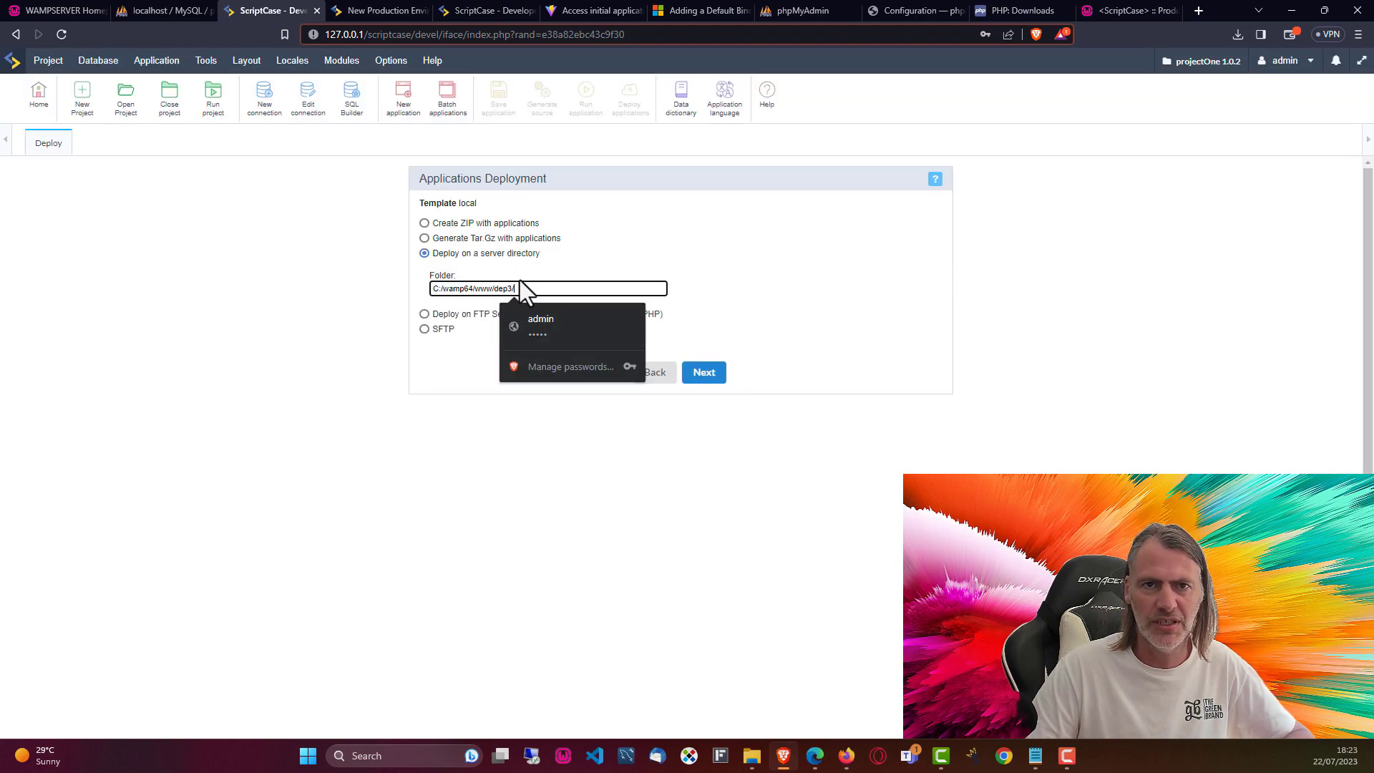
key("BackSpace")
key("BackSpace")
type("2/")
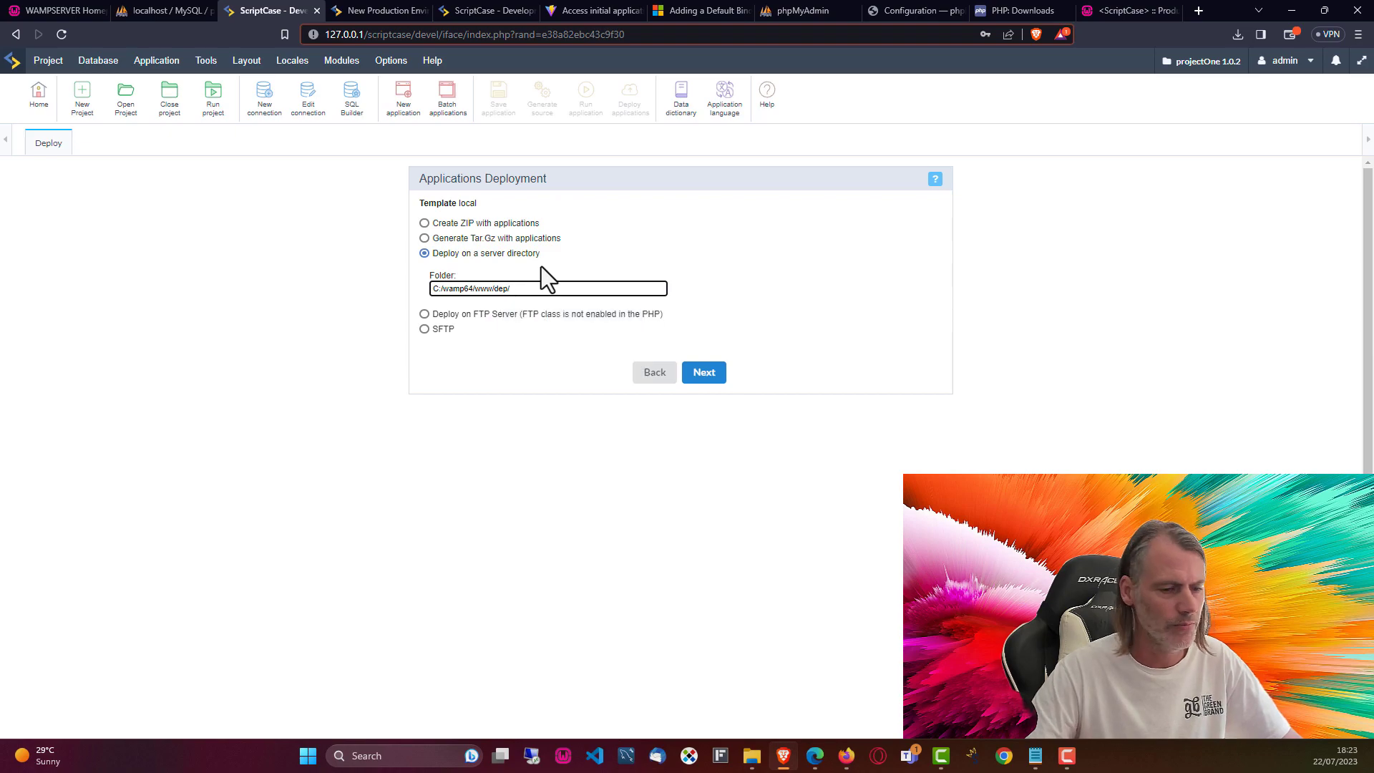
left_click(703, 374)
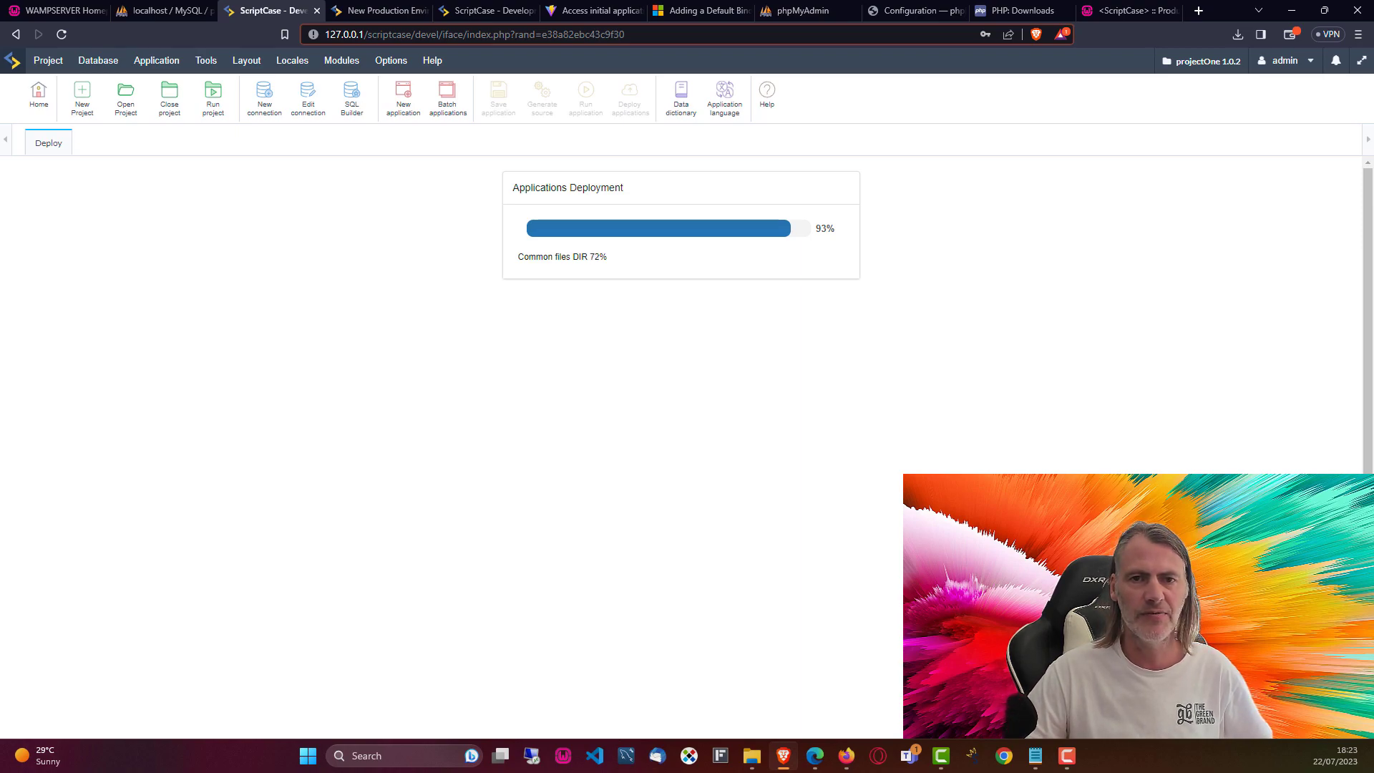
Step: Reload the dep2 menu and check dep3's Companies, Clients, Email Templates and Email Settings pages
left_click(846, 756)
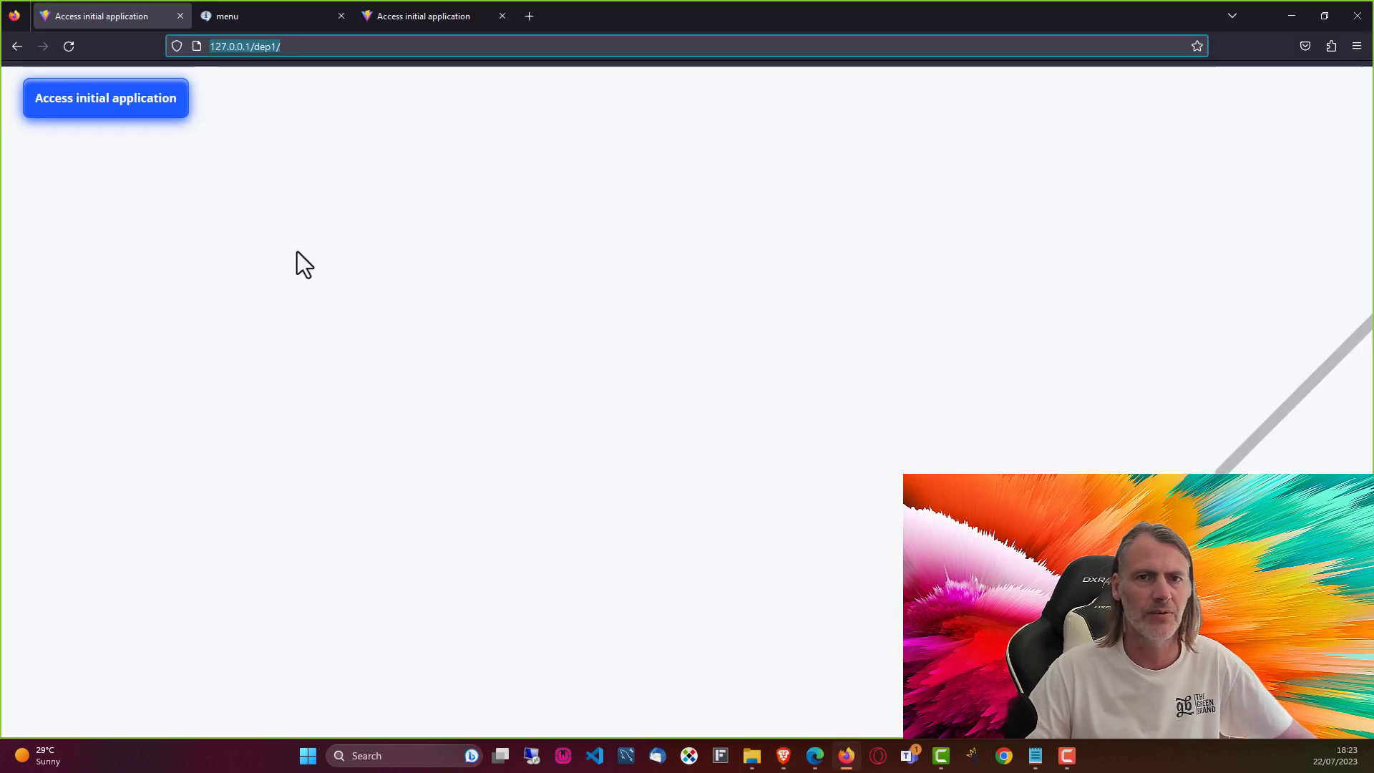
left_click(274, 16)
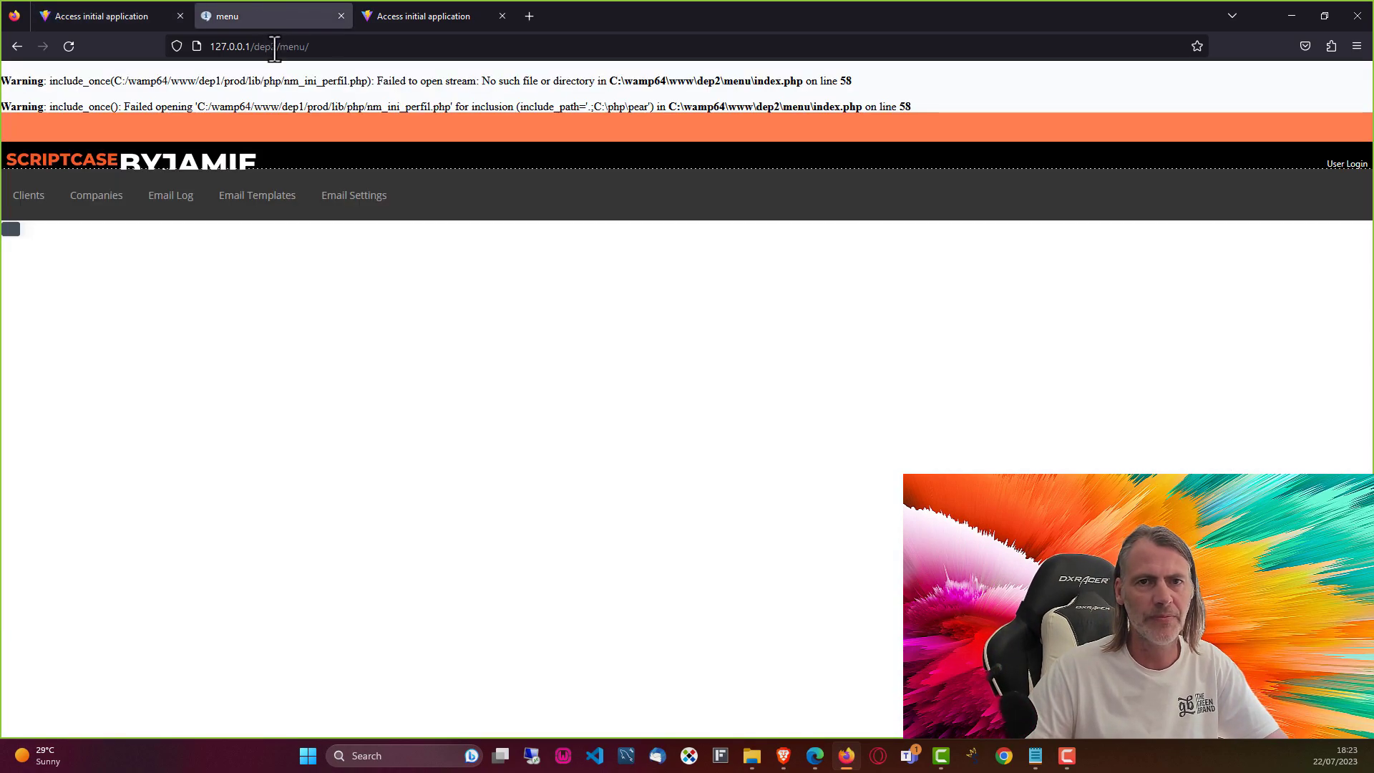
key("F5")
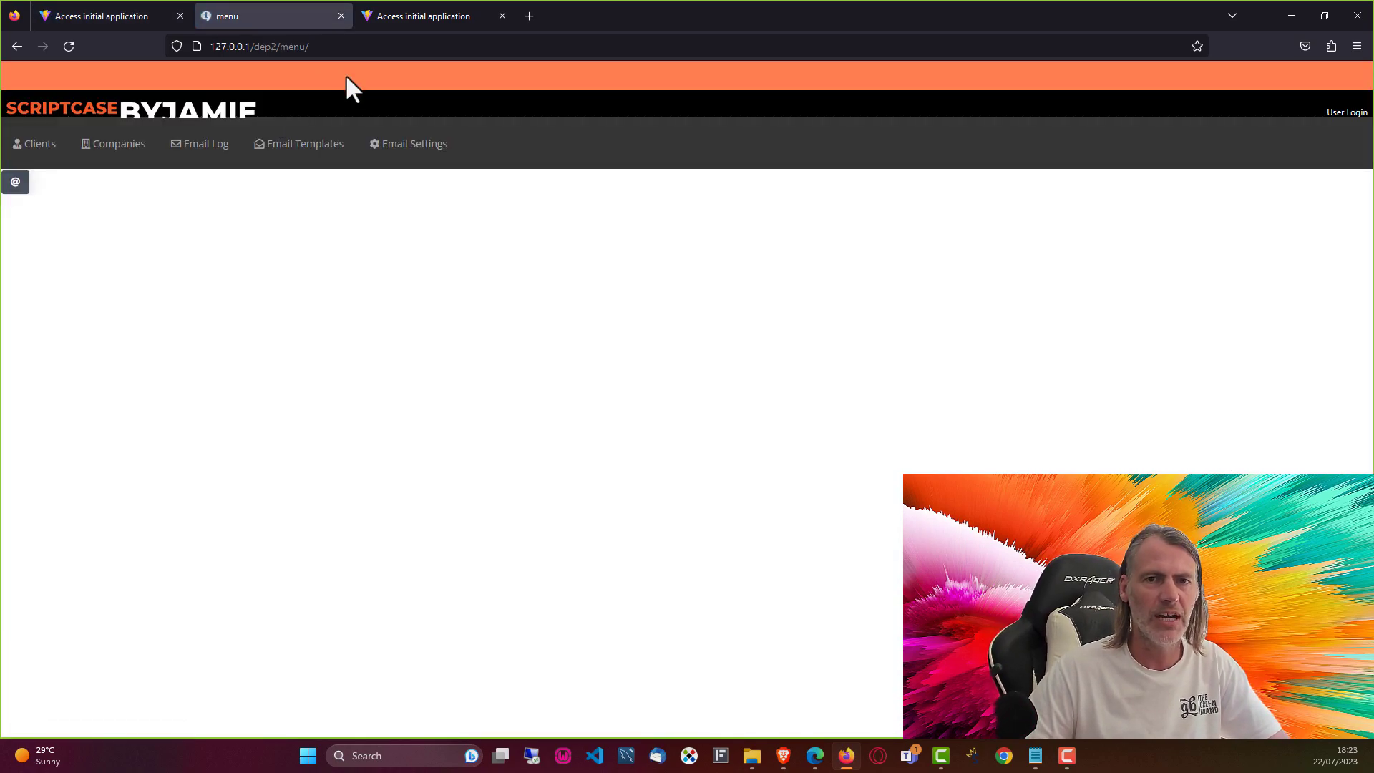
left_click(424, 16)
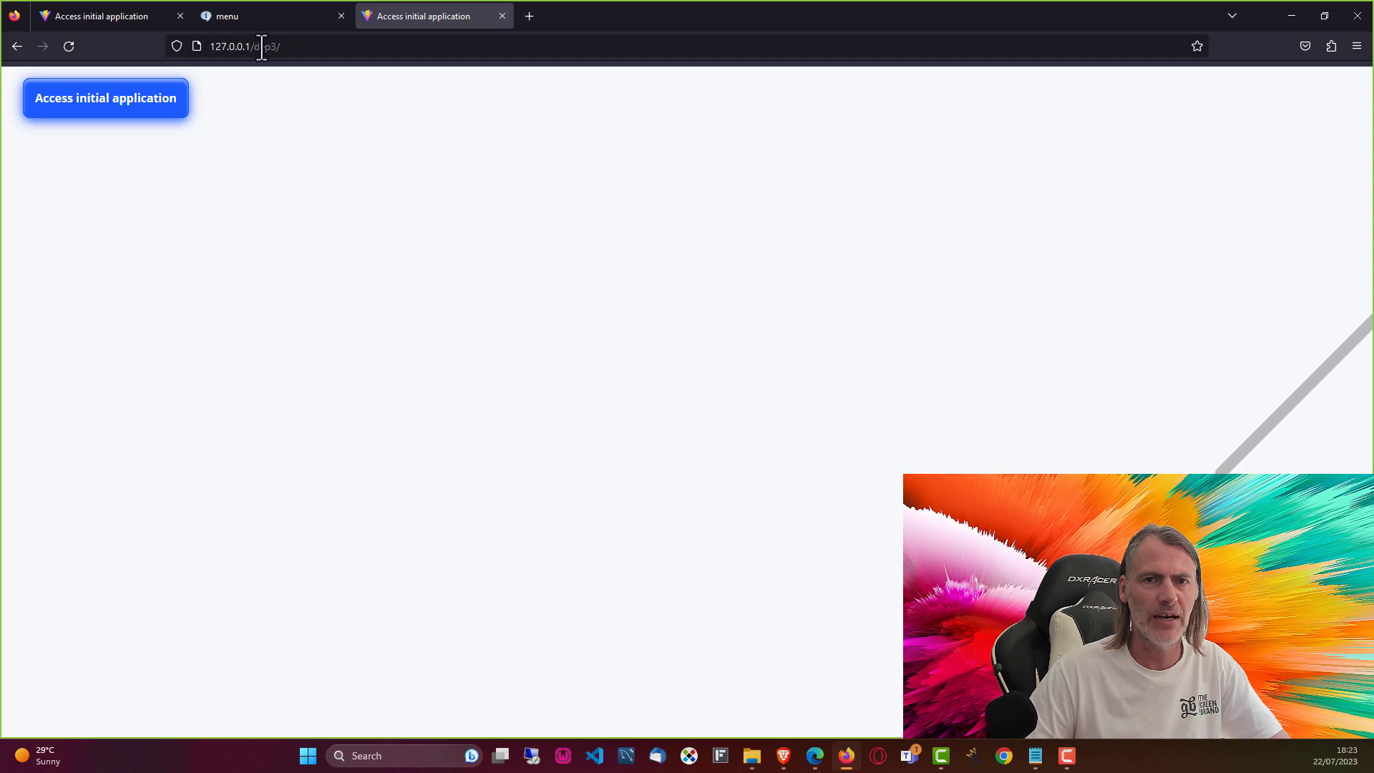
left_click(112, 106)
left_click(114, 144)
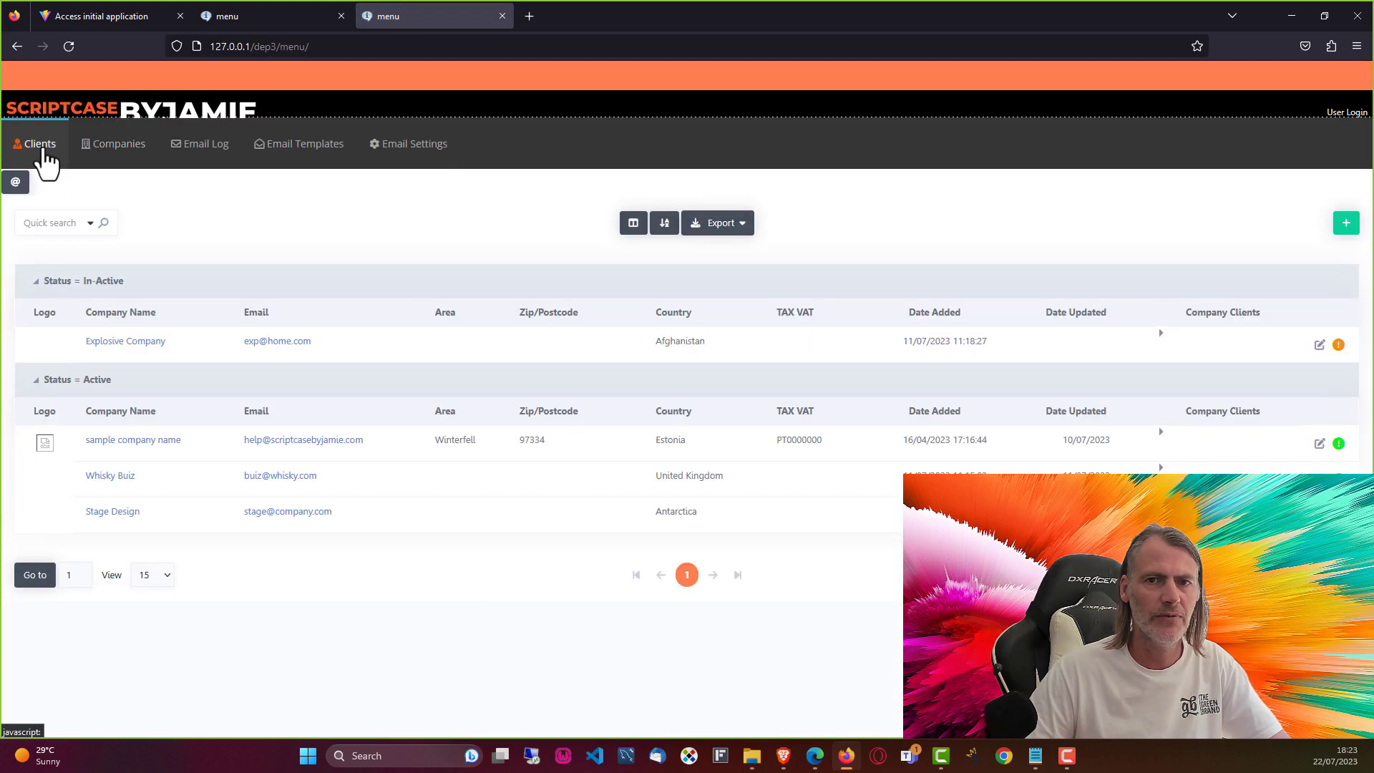
left_click(39, 151)
left_click(325, 163)
left_click(412, 159)
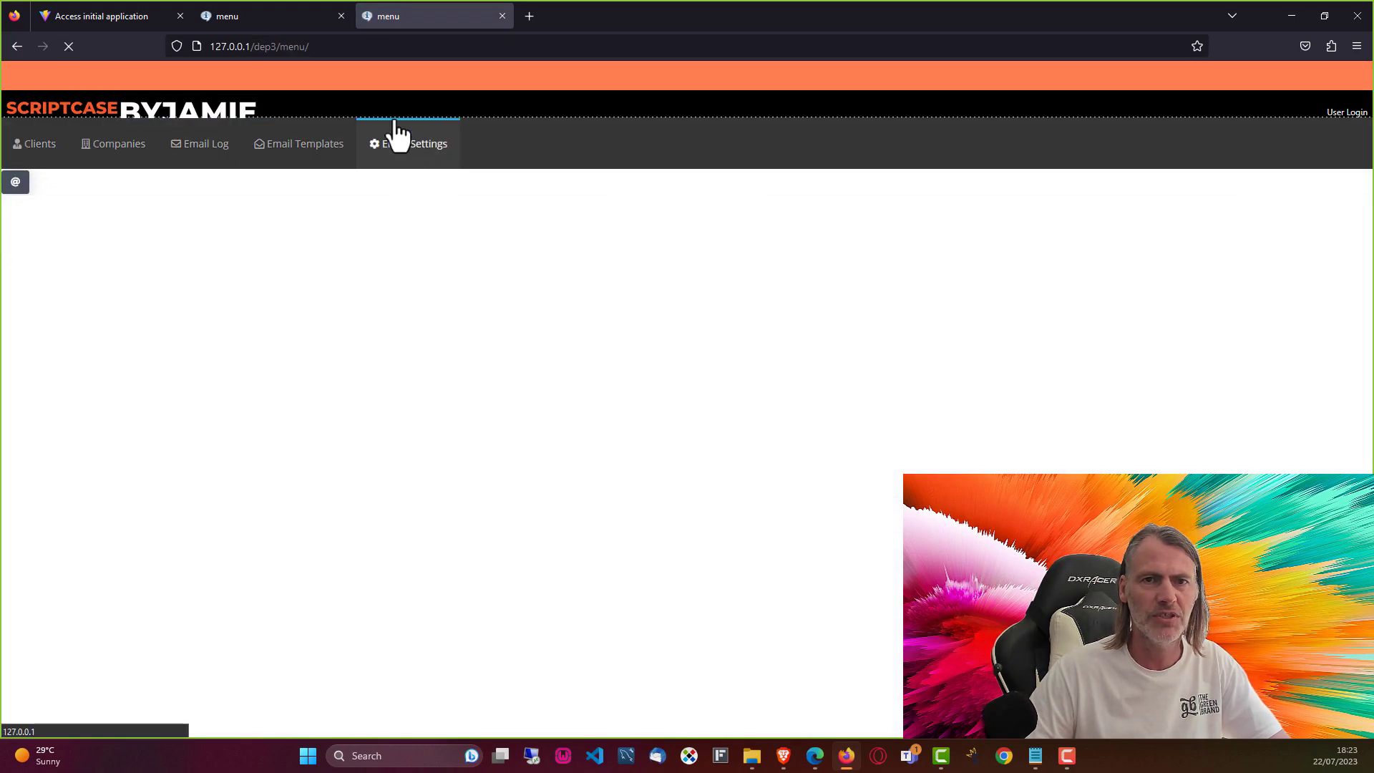
Step: Check dep2's Email Log, Email Settings, Clients and Email Templates pages, then minimise Firefox
left_click(266, 14)
left_click(95, 163)
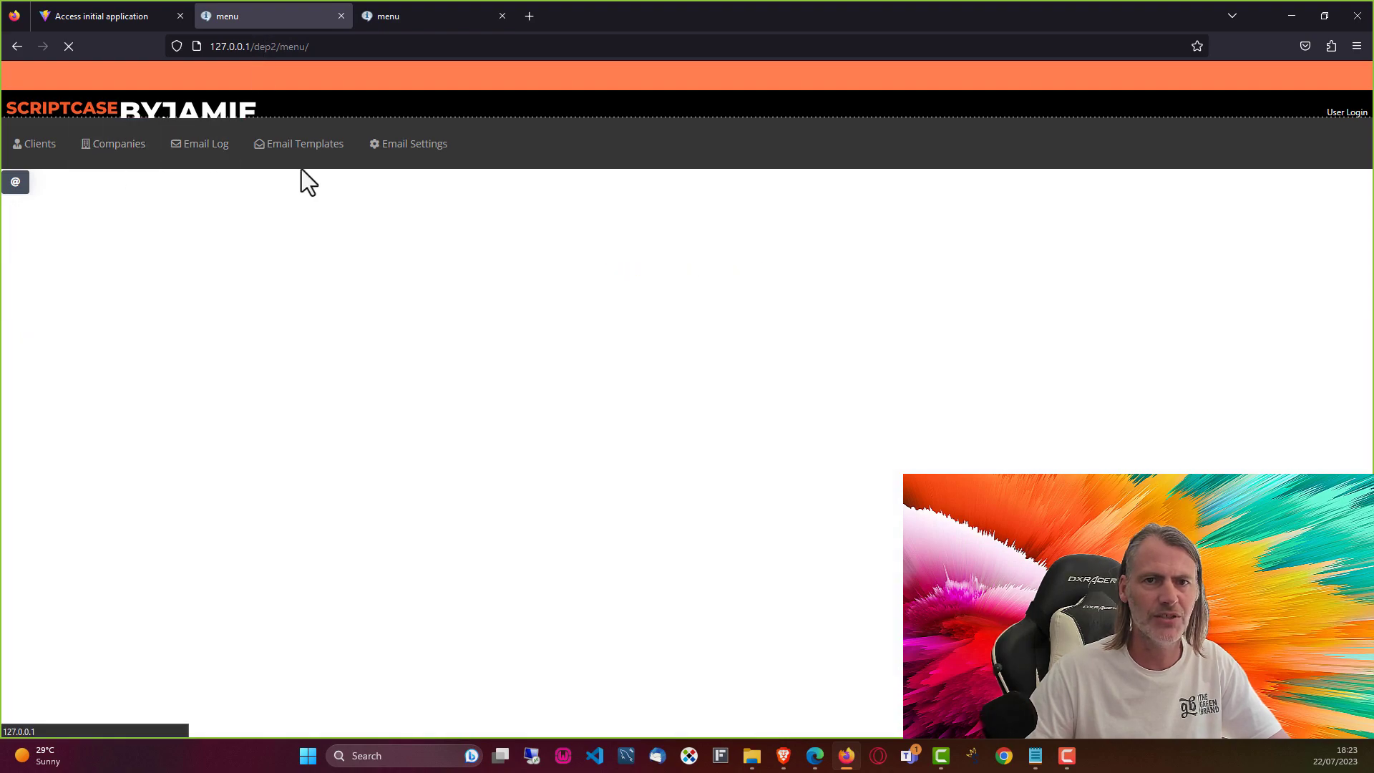
left_click(425, 149)
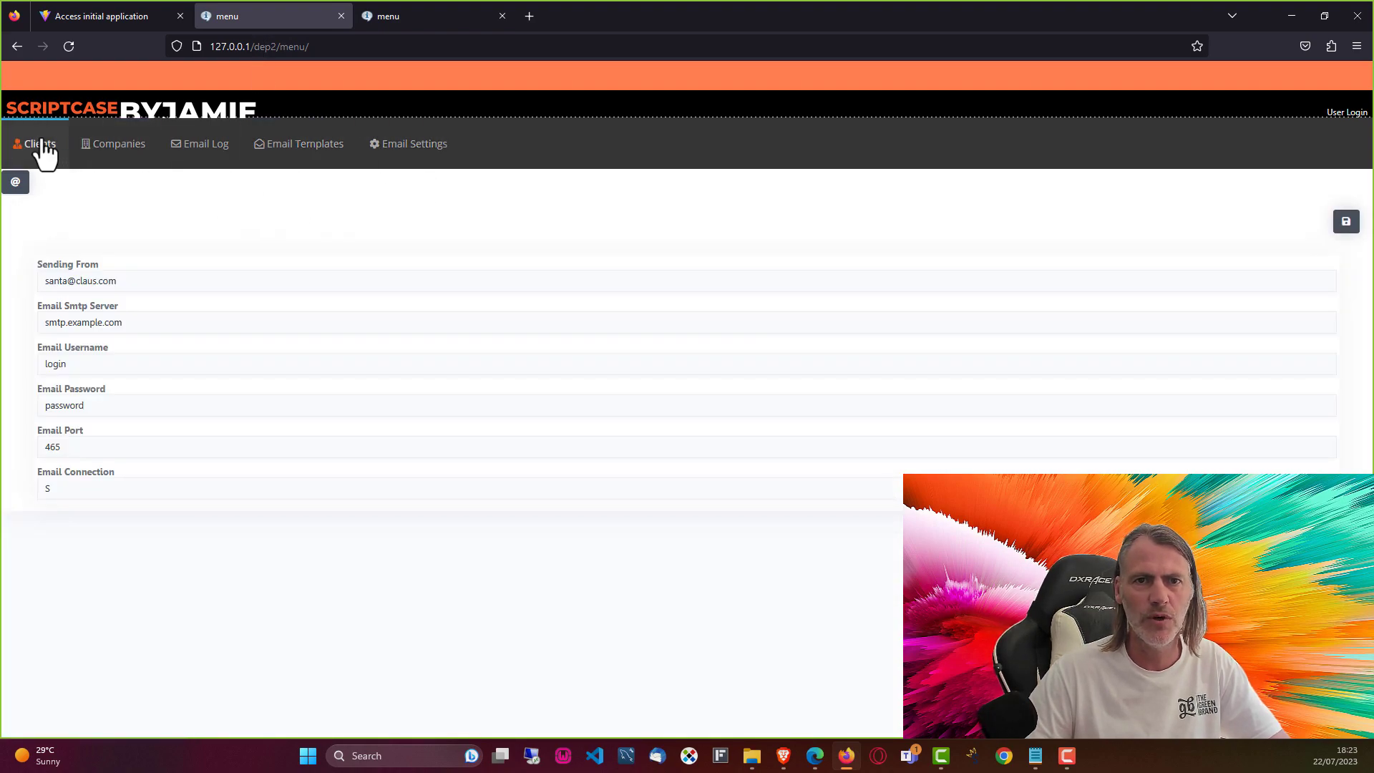
left_click(41, 147)
left_click(120, 147)
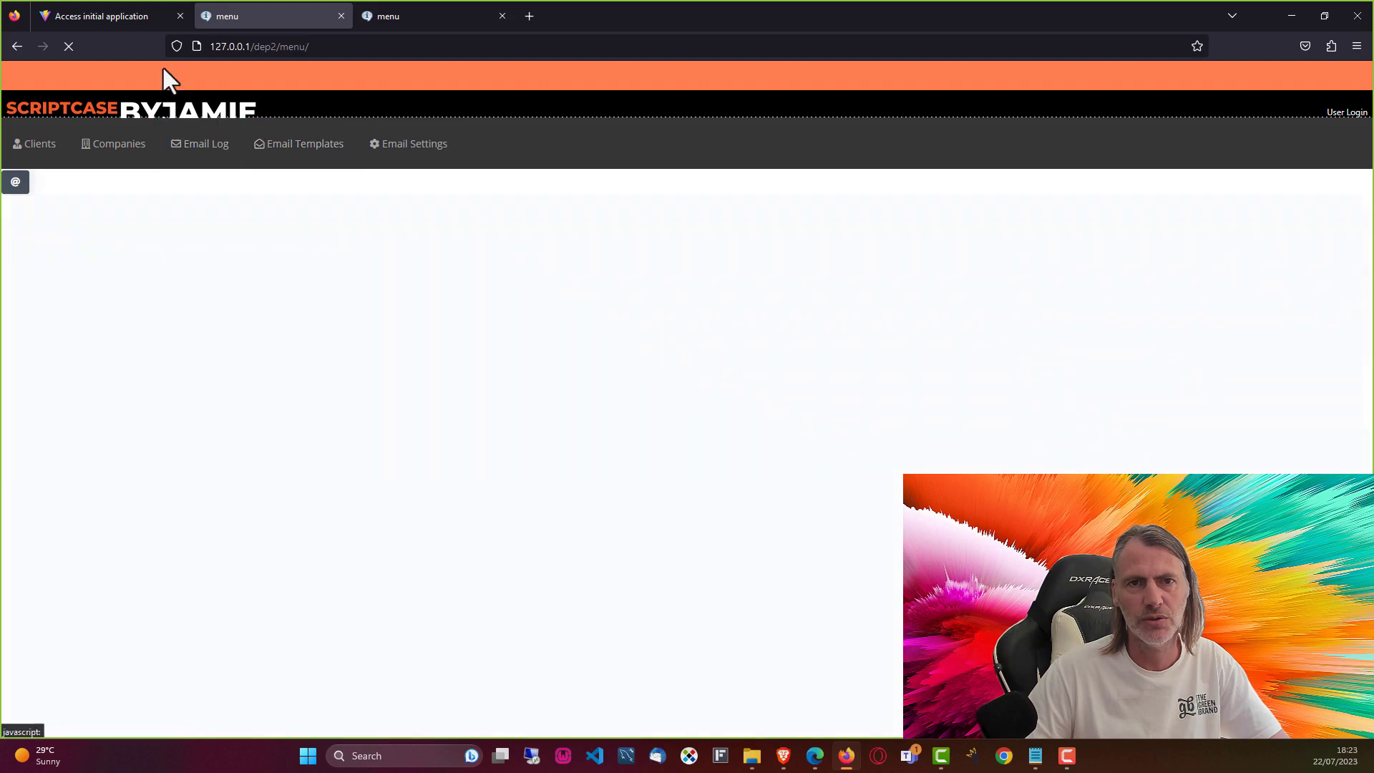
left_click(118, 16)
left_click(251, 17)
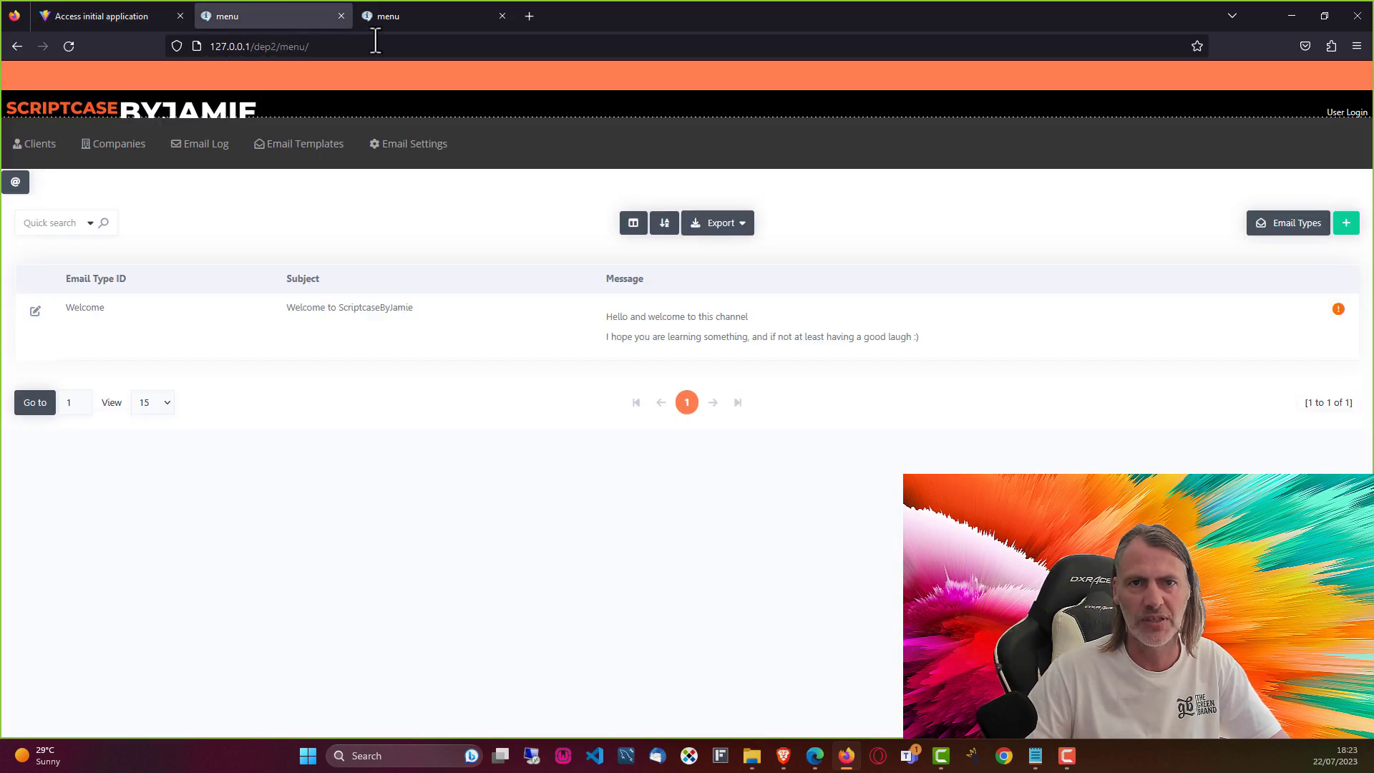
left_click(417, 16)
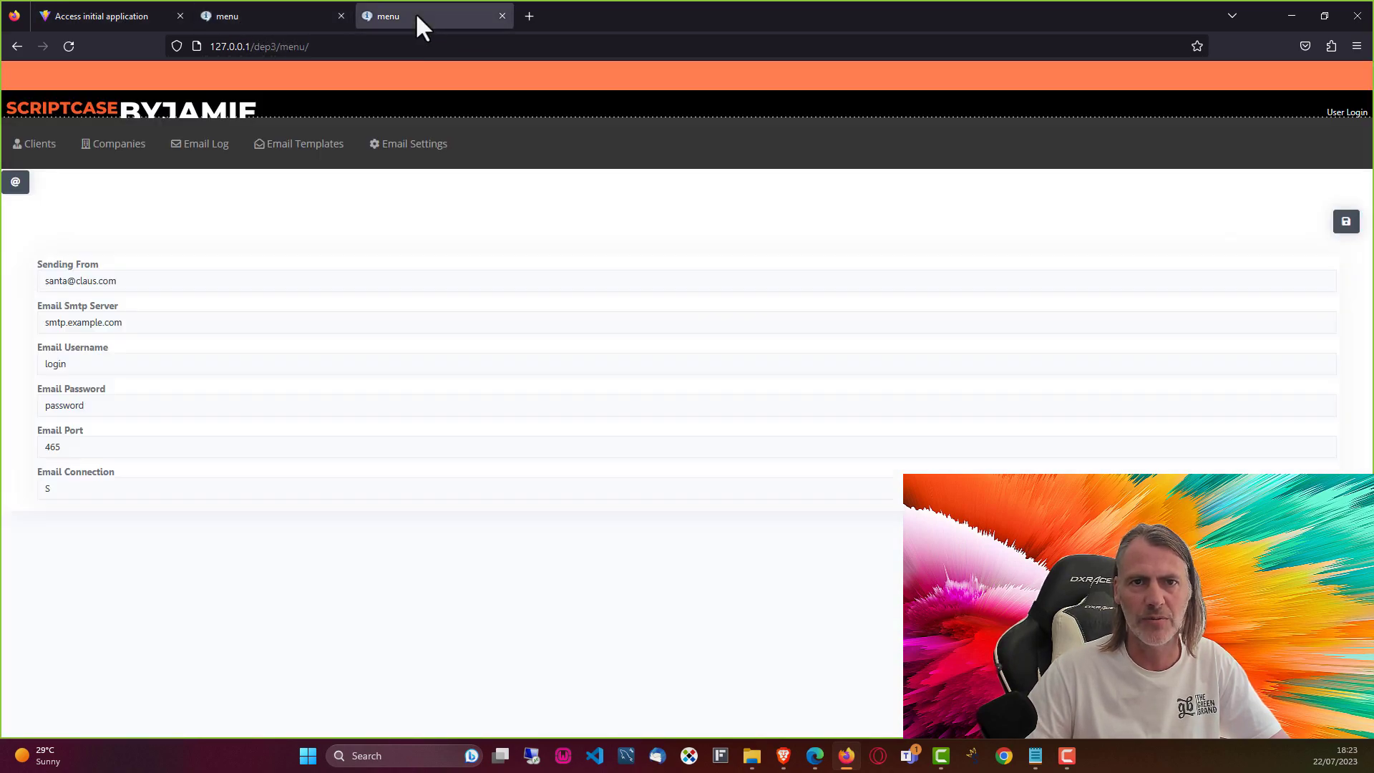
left_click(1290, 16)
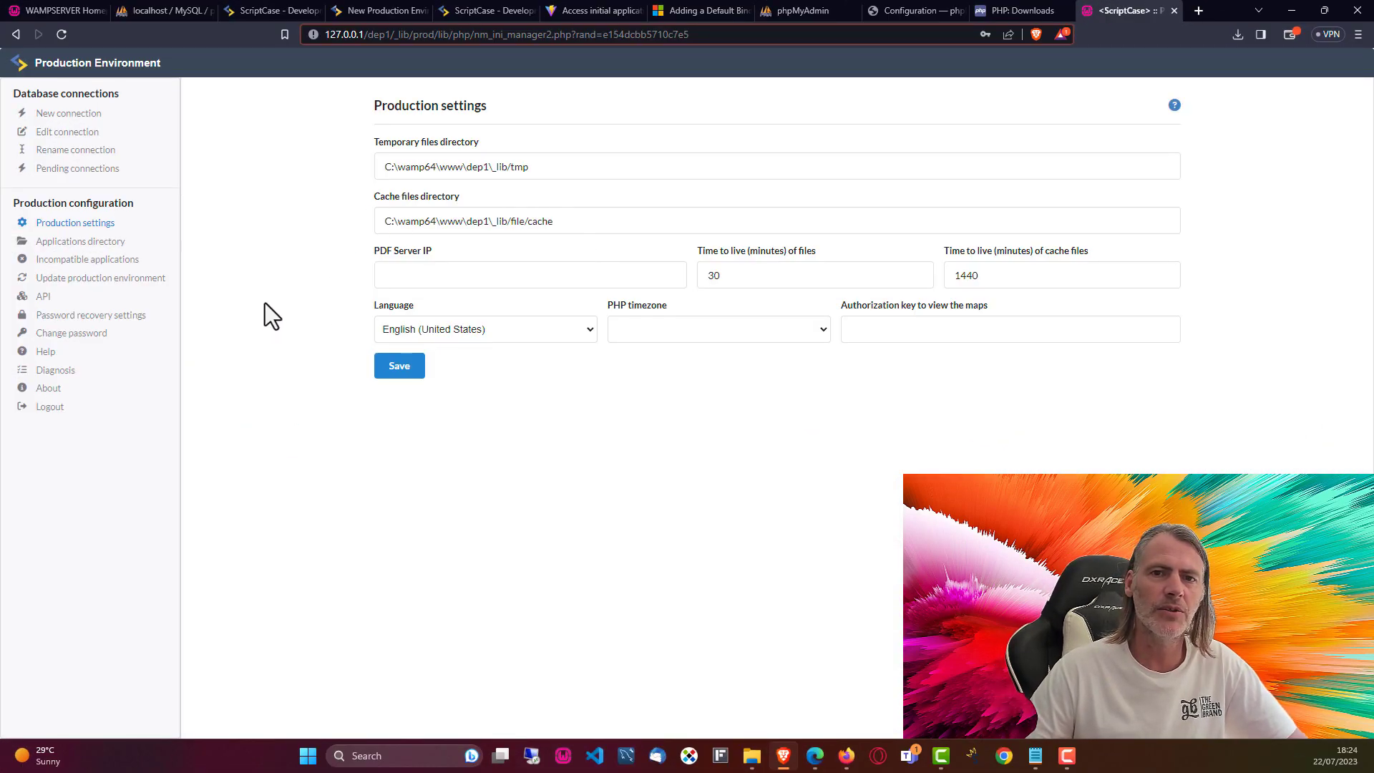
Step: Review the temporary files path, applications directory and new MySQL connection form in Production settings
left_click_drag(568, 169, 380, 168)
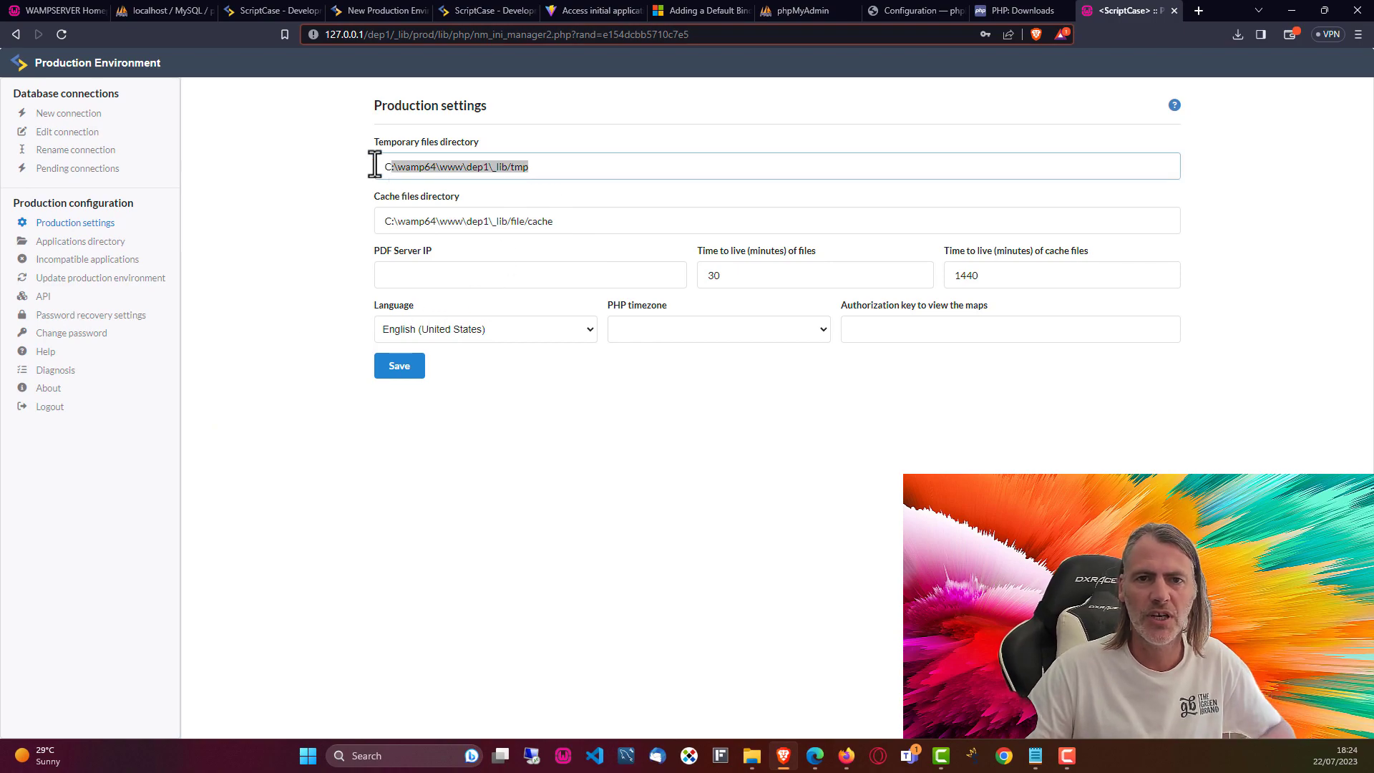
left_click(306, 227)
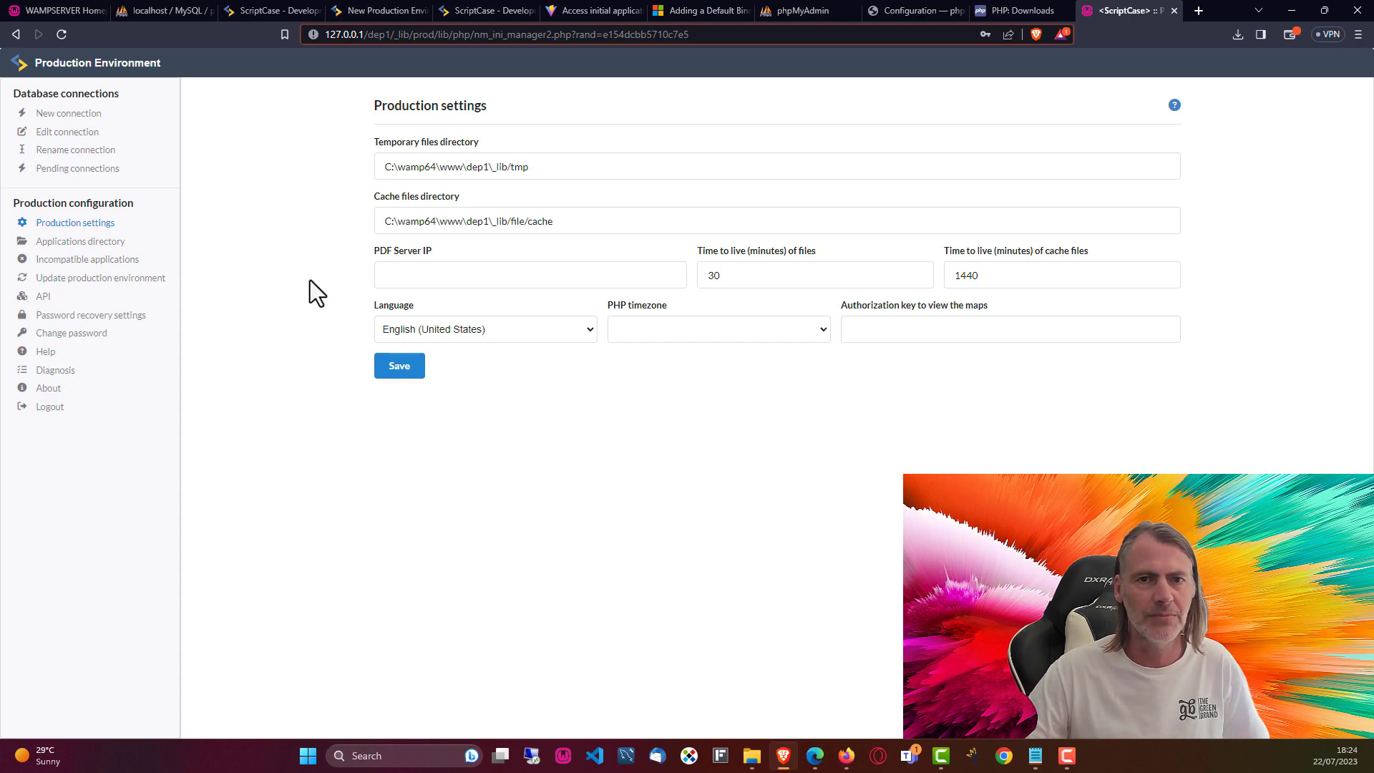
left_click(84, 244)
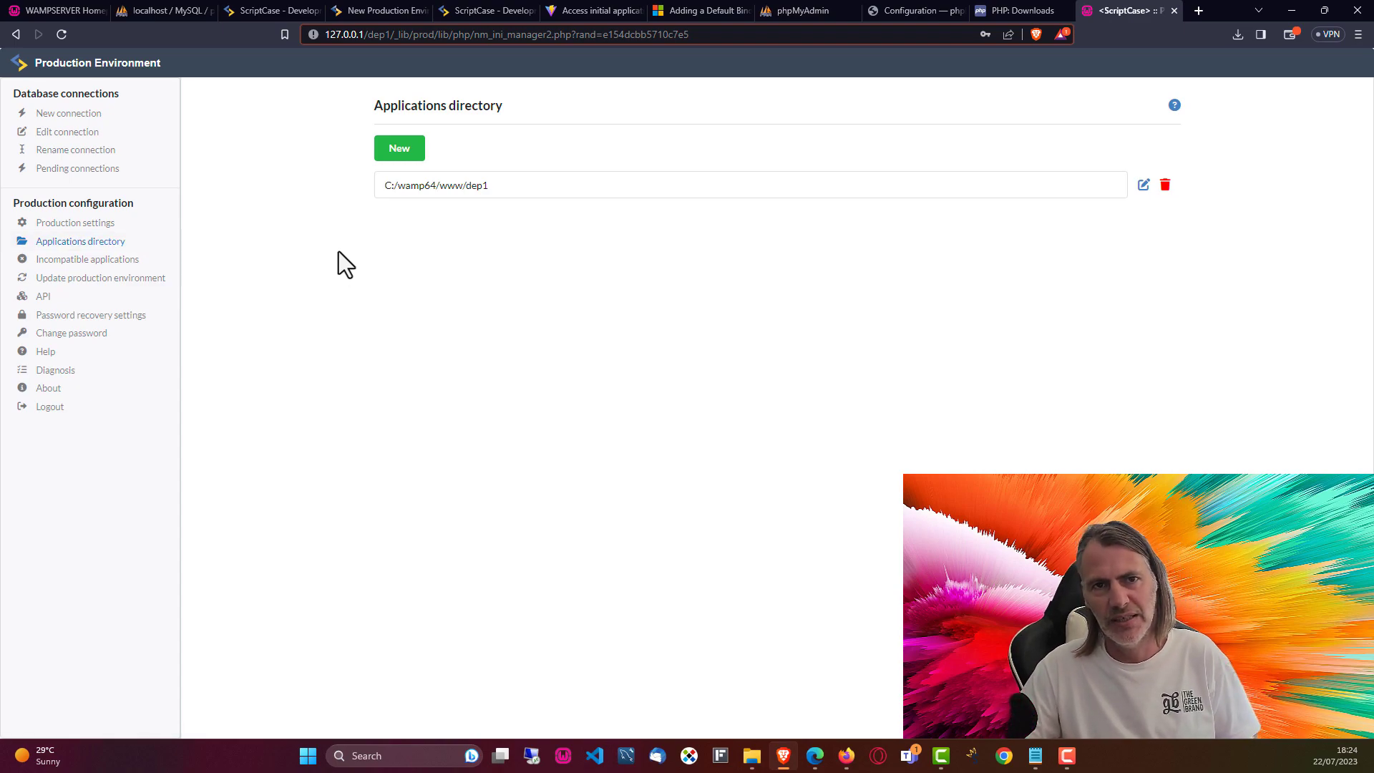
left_click(48, 114)
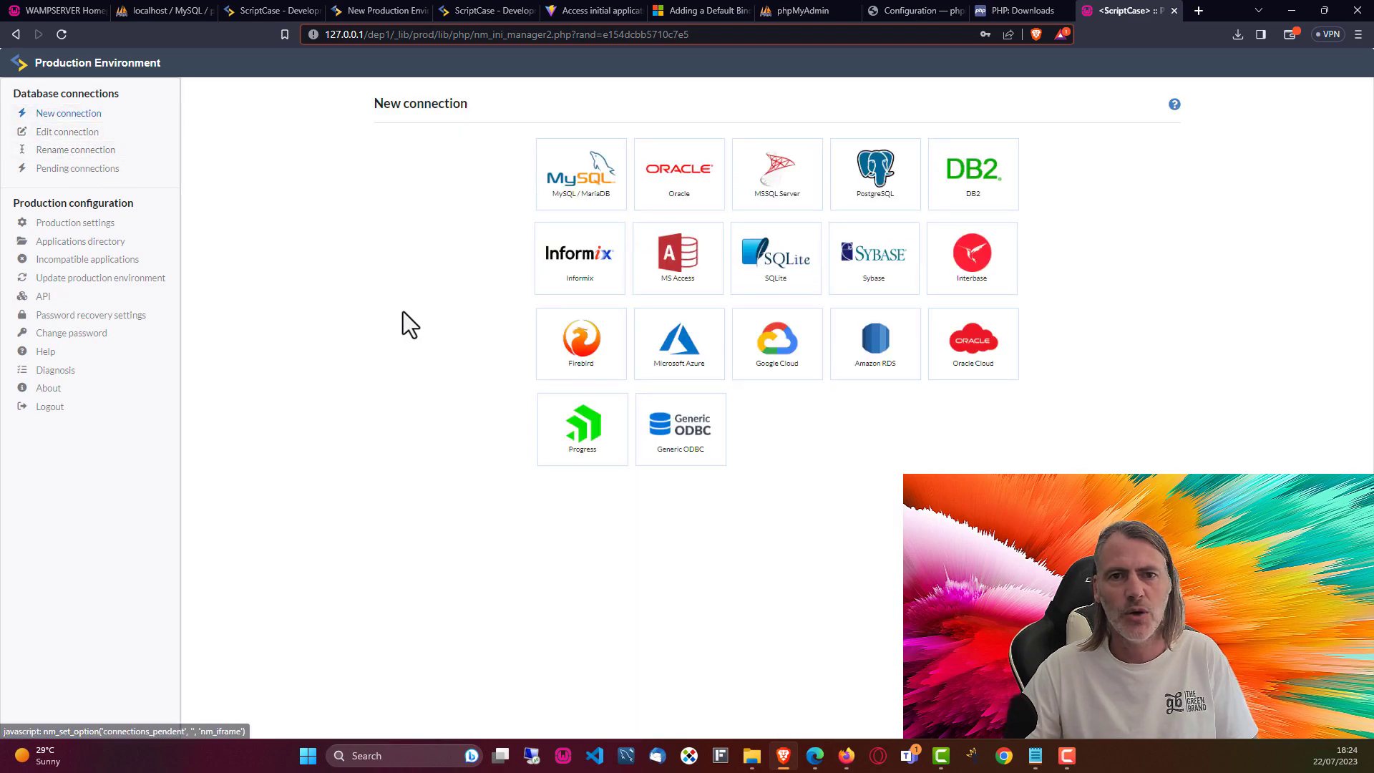
left_click(579, 184)
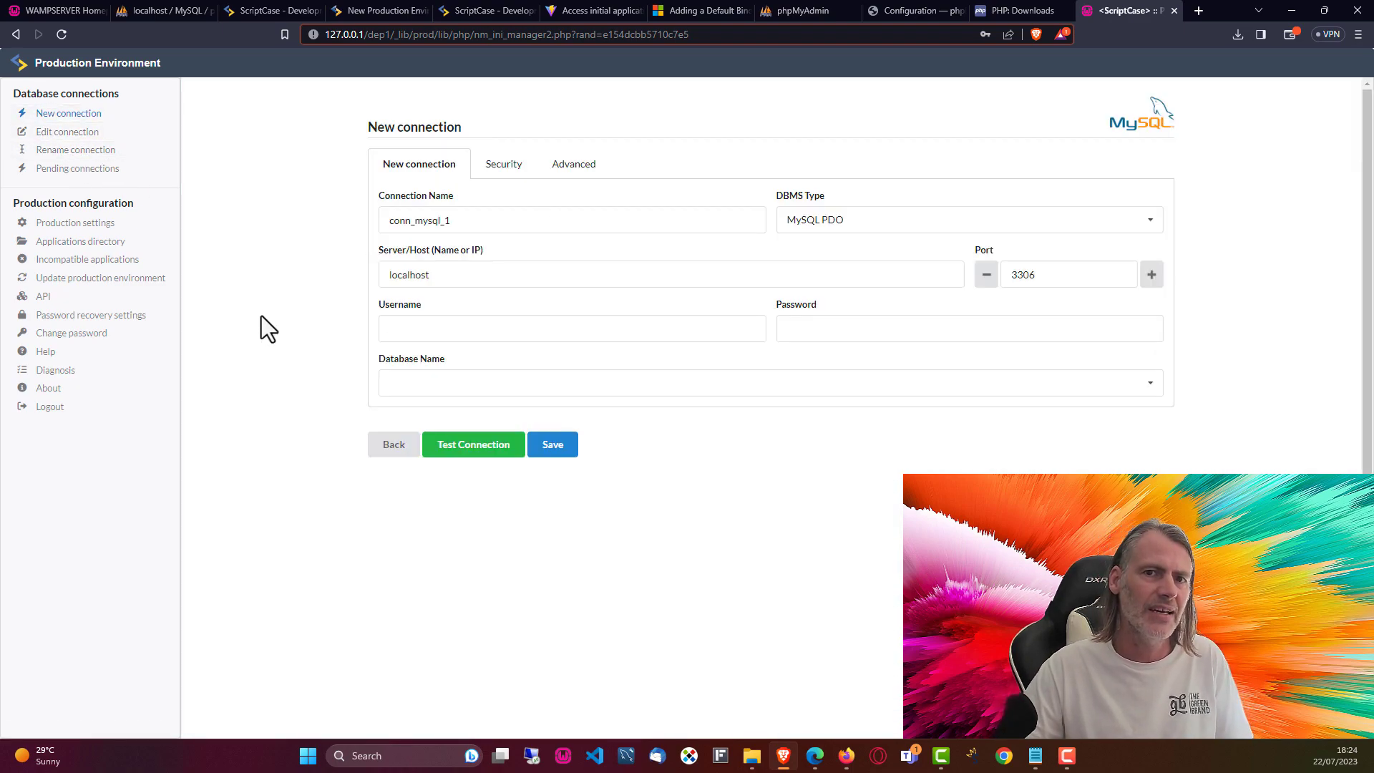
left_click(68, 225)
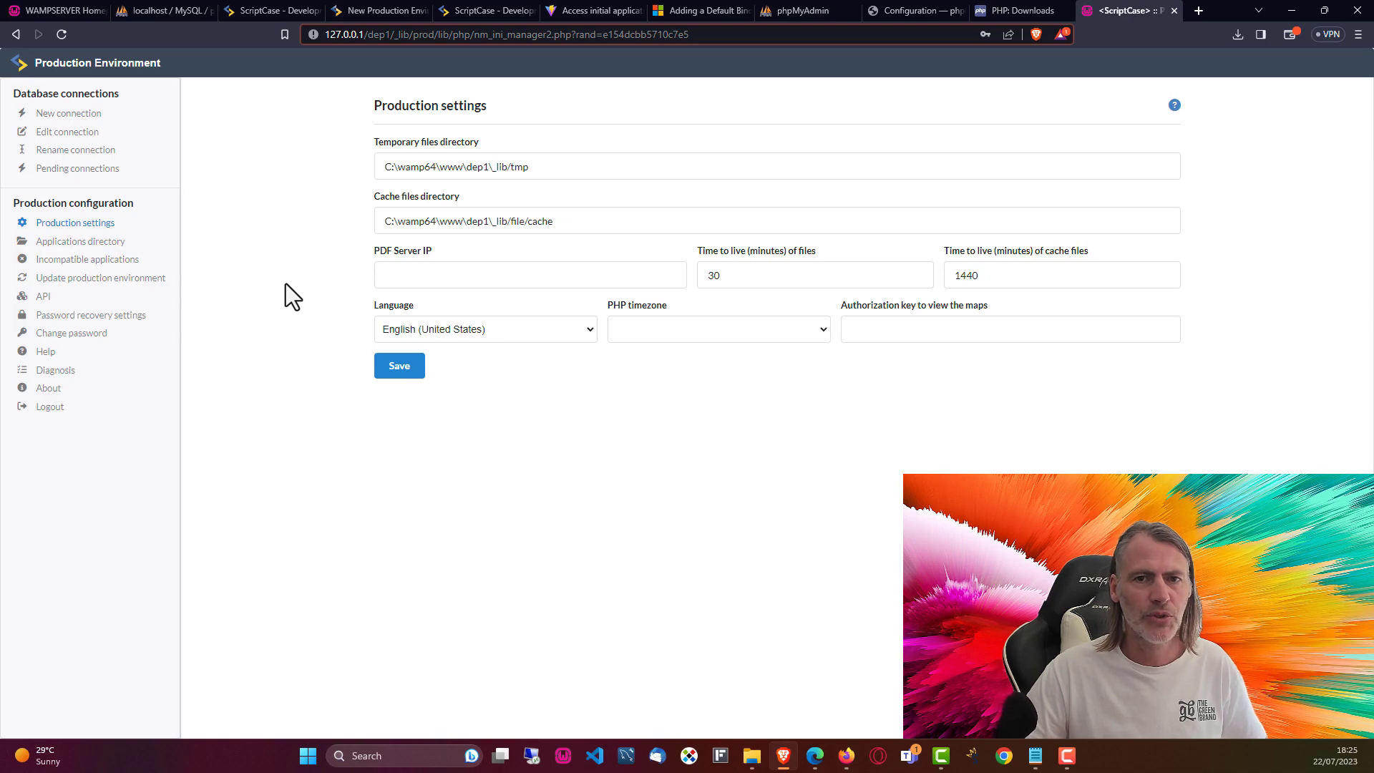
Step: Set the PHP timezone to Europe/London and save the production settings
left_click(808, 331)
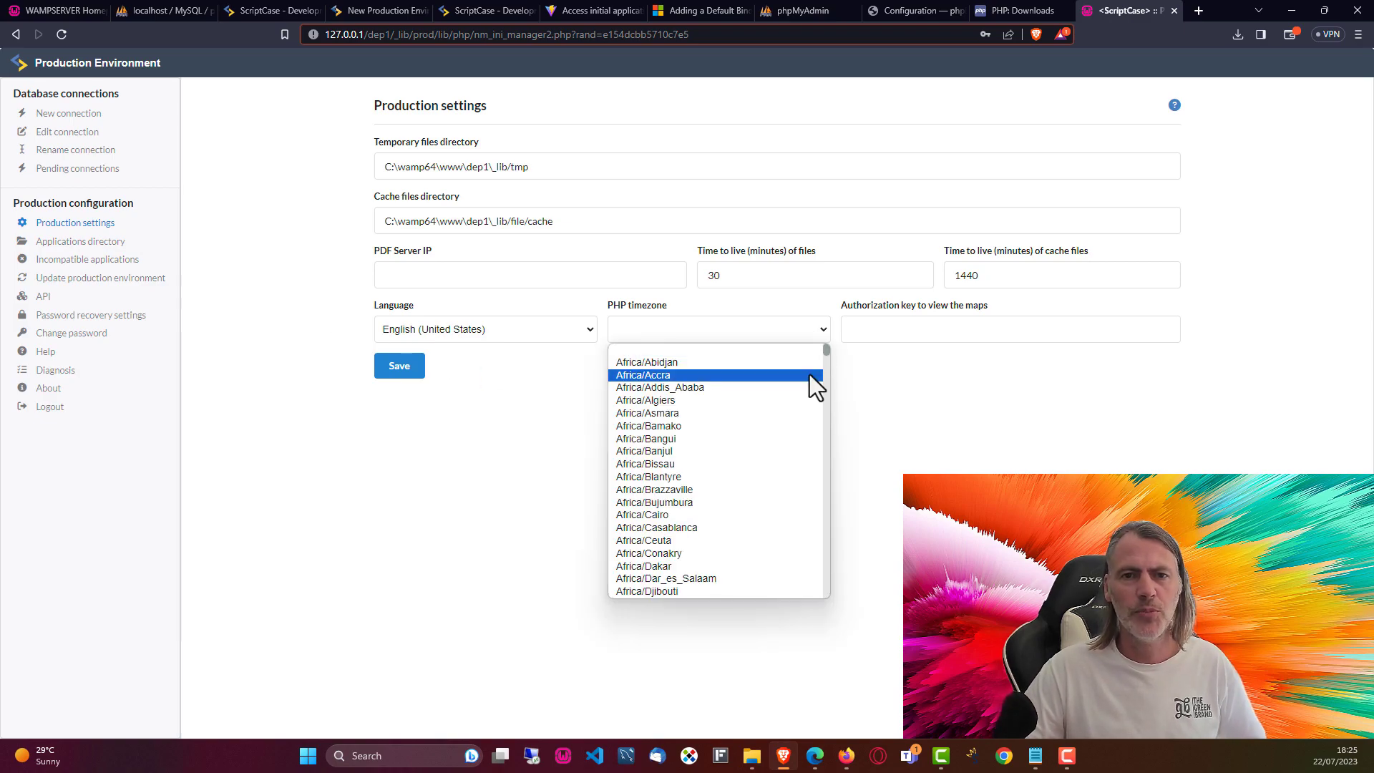
scroll(759, 461, "down", 15)
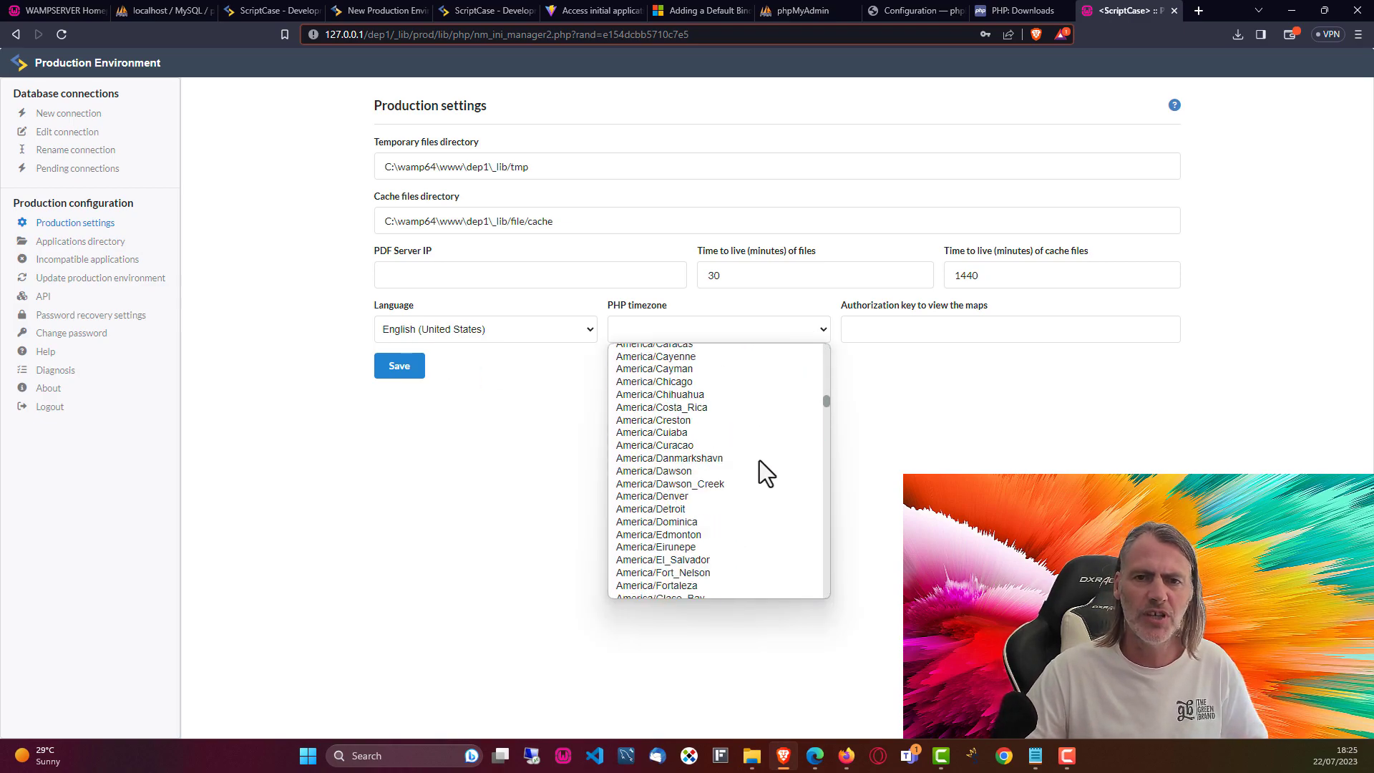
scroll(758, 461, "down", 20)
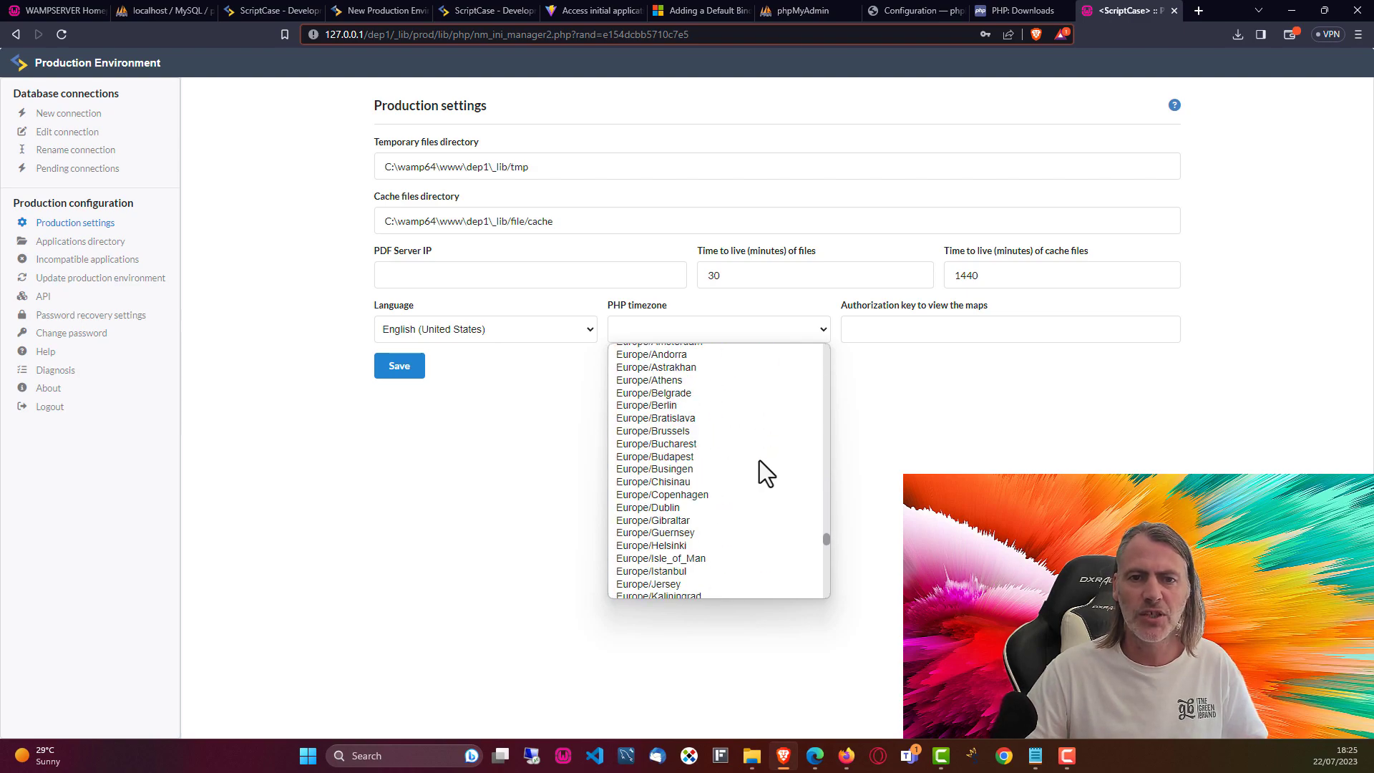
scroll(741, 428, "up", 5)
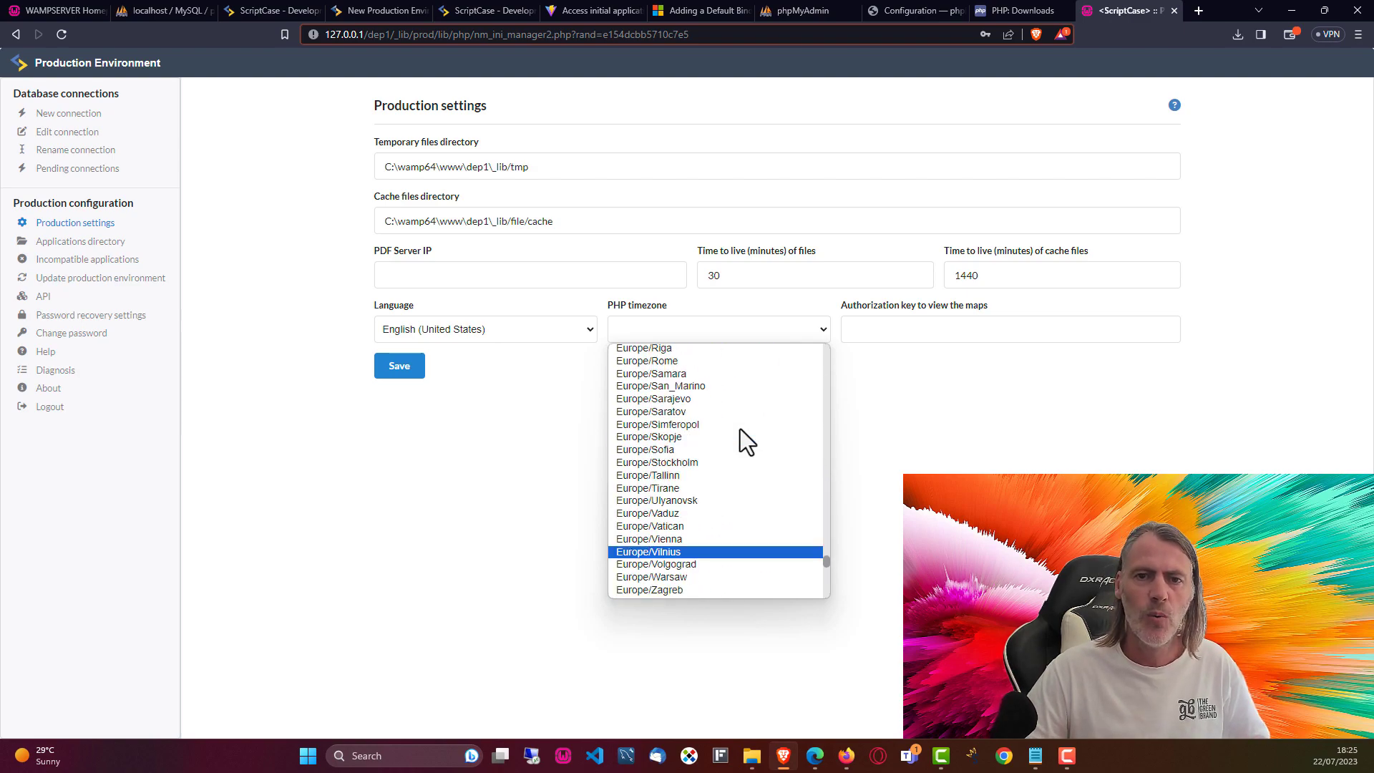
scroll(673, 372, "up", 4)
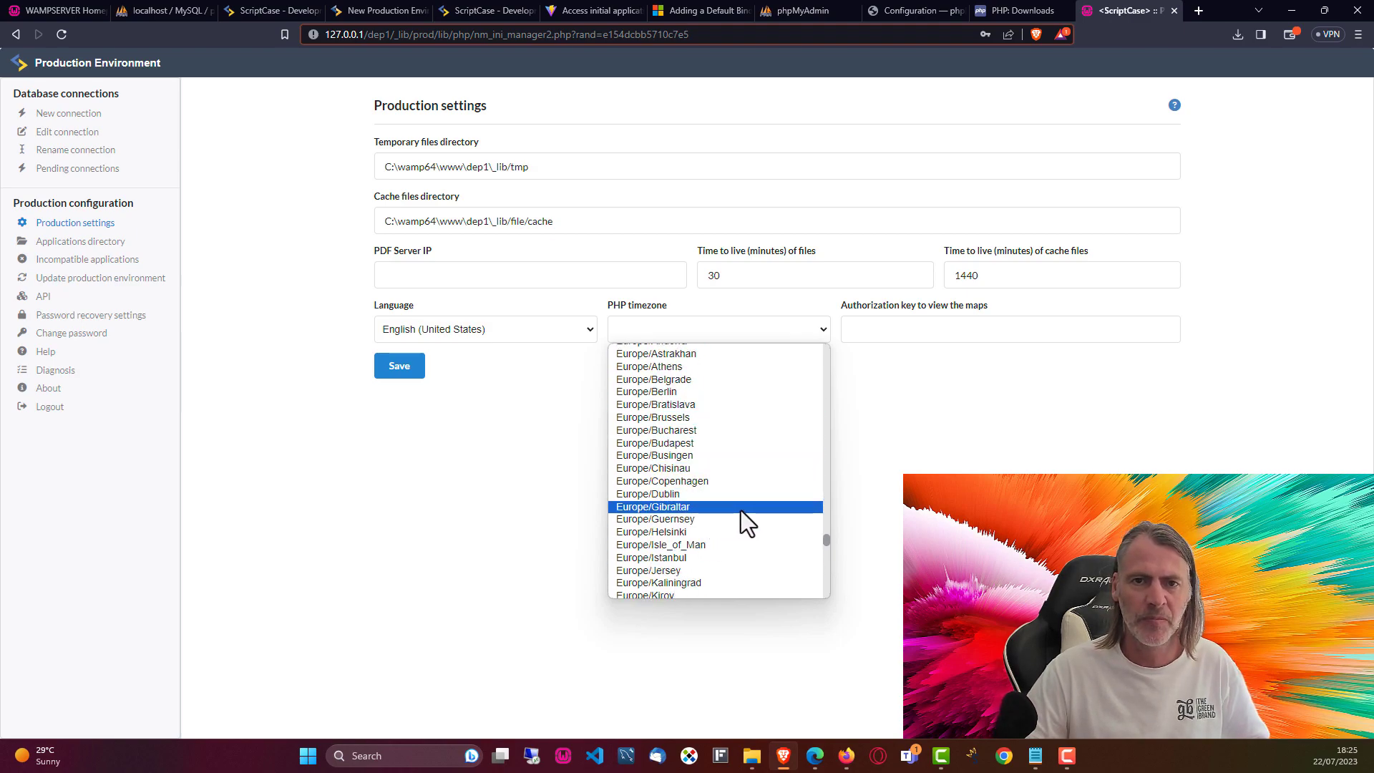
scroll(744, 523, "down", 4)
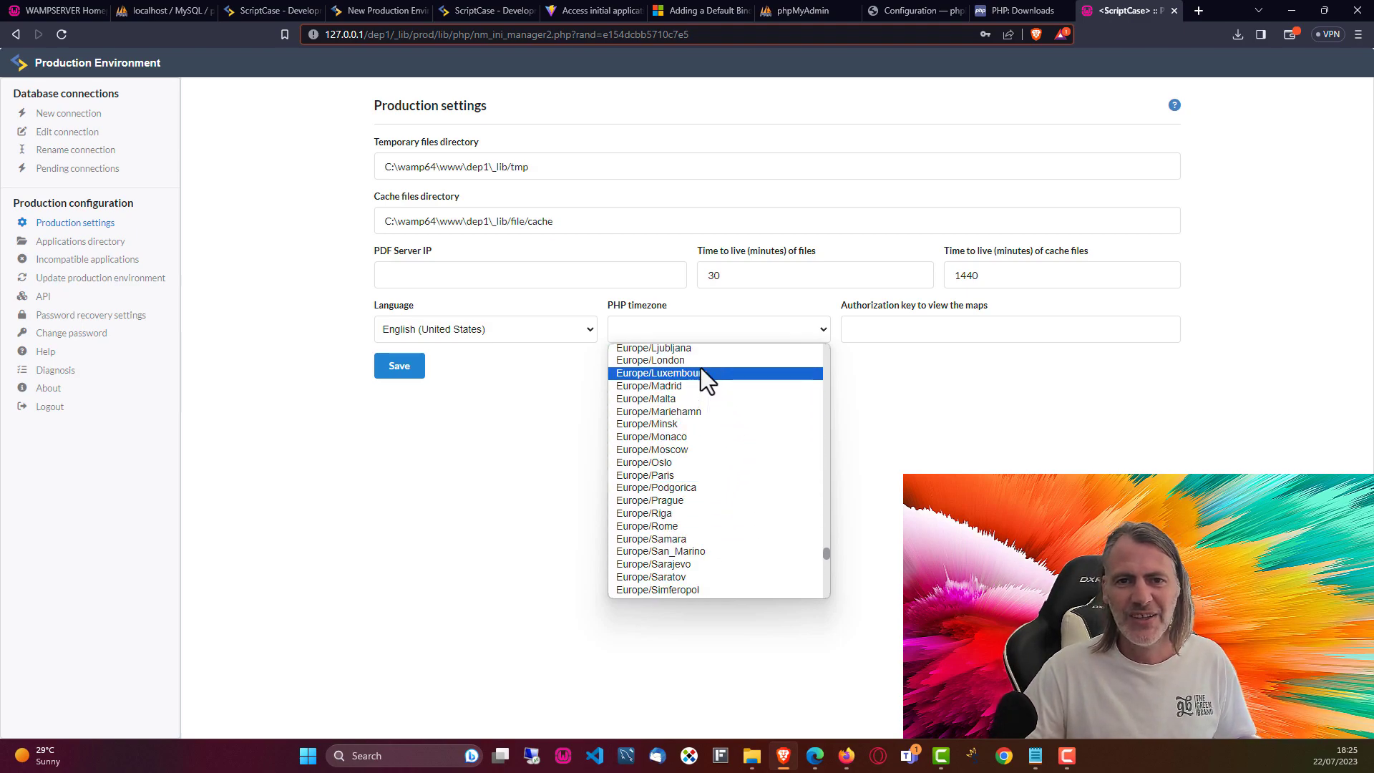
left_click(660, 361)
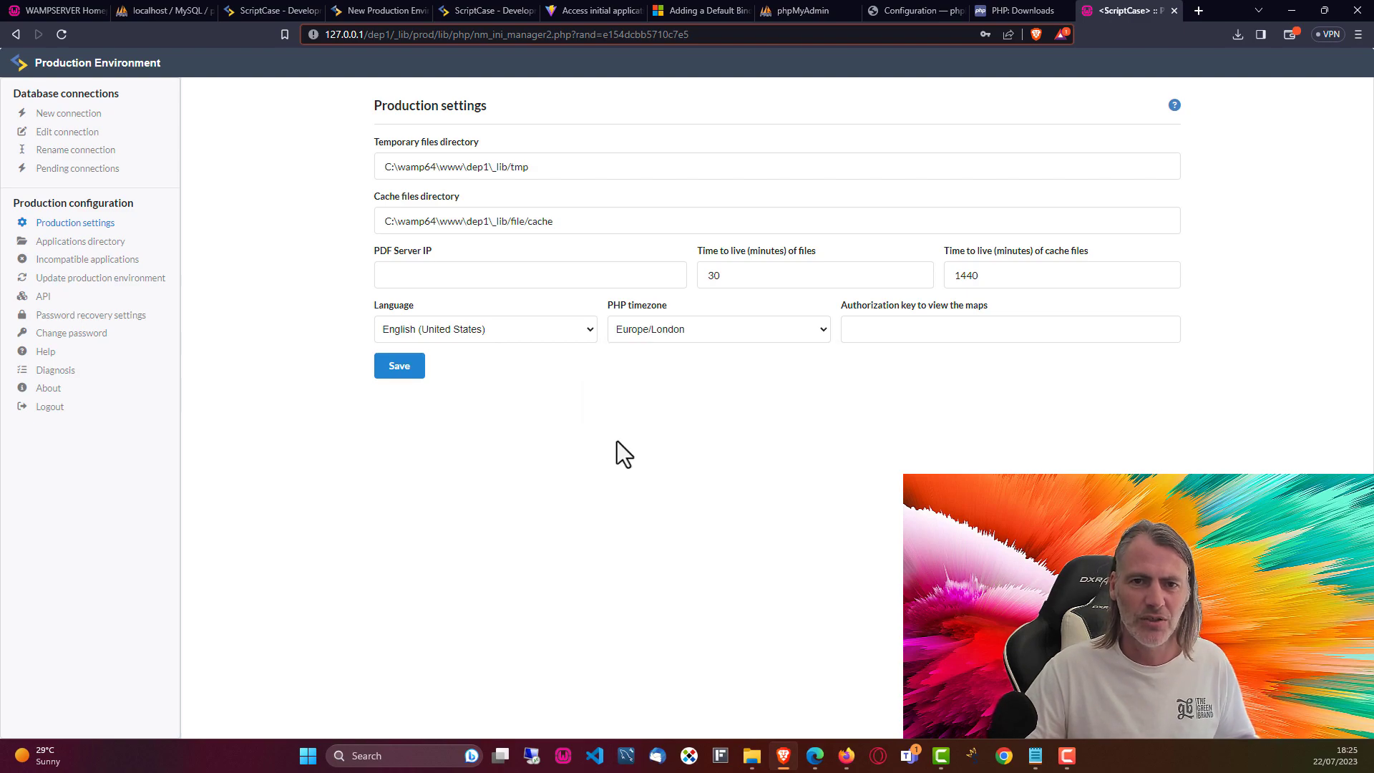
left_click(395, 368)
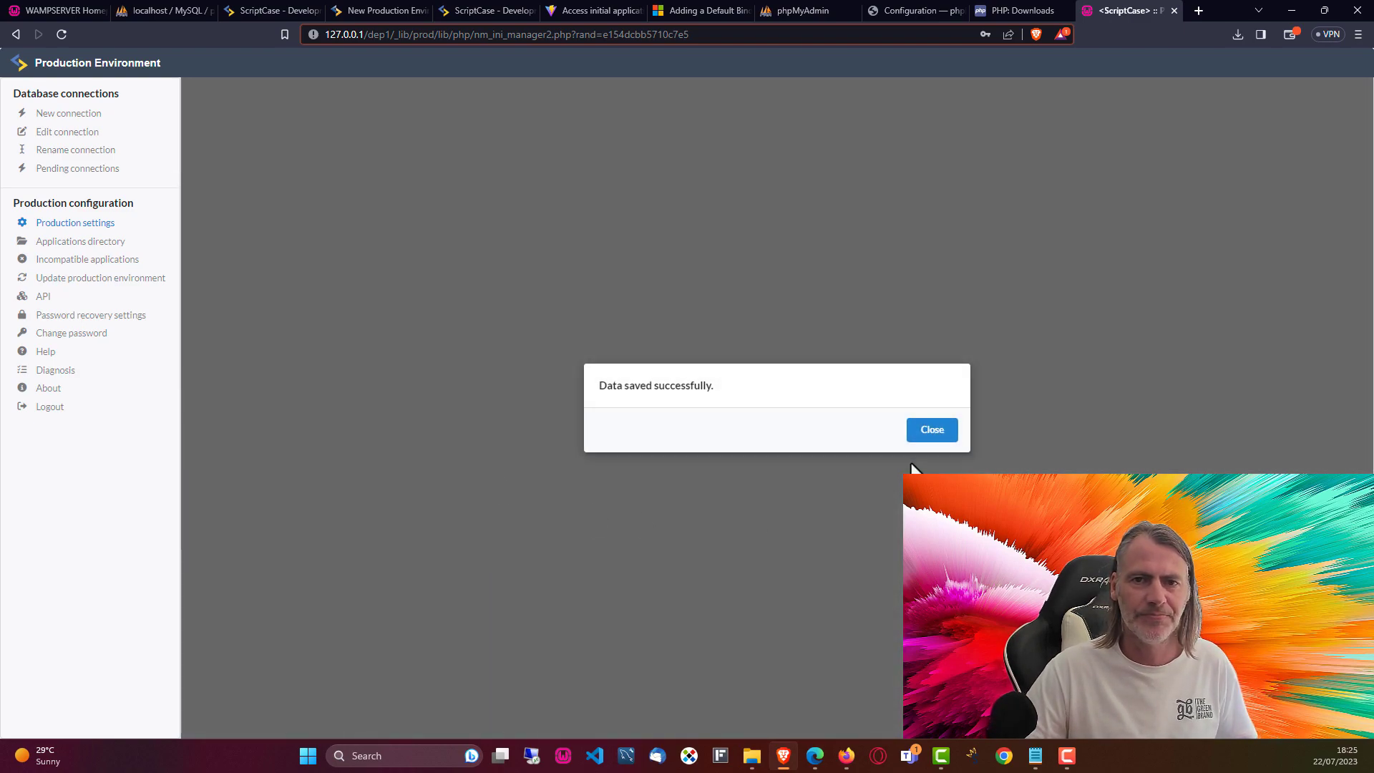
left_click(935, 429)
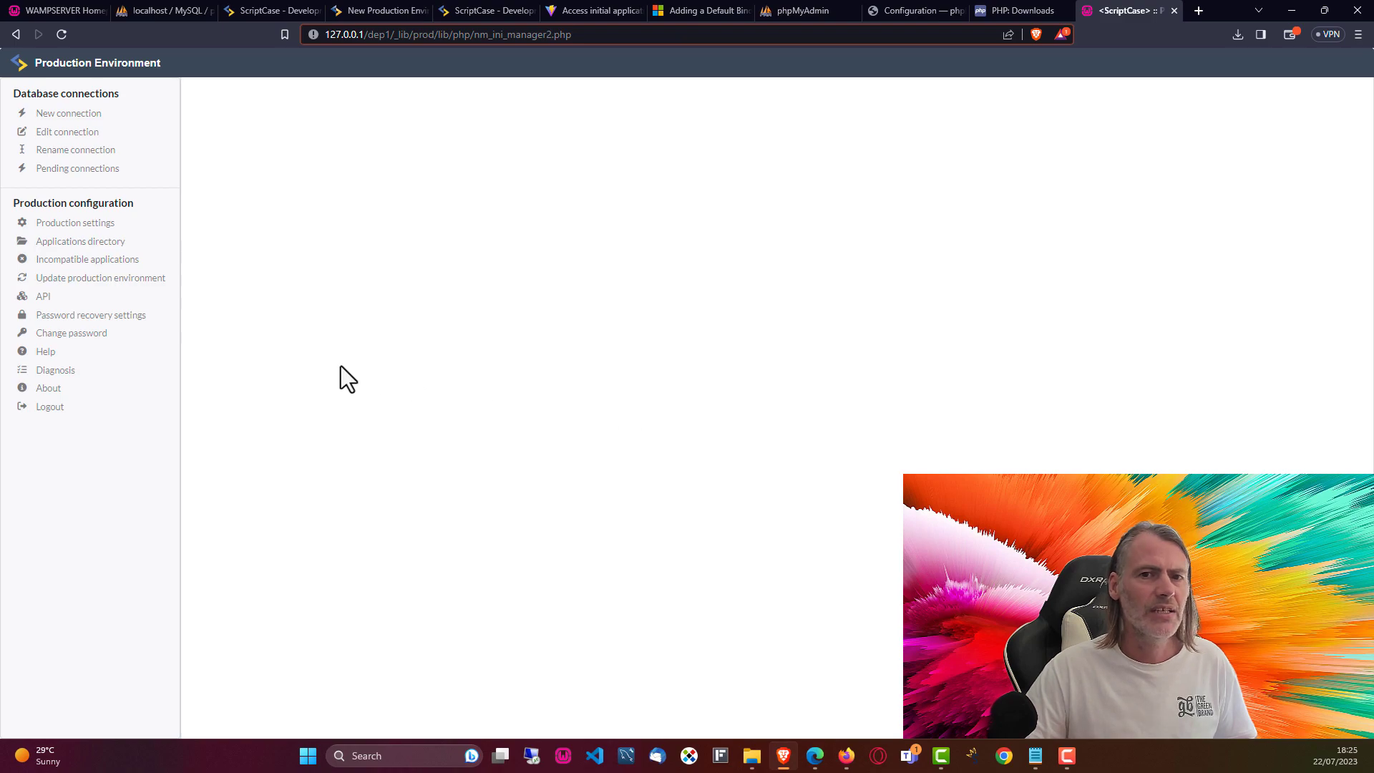
Step: Add C:/wamp64/www/dep2 as a new application directory next to dep1
left_click(76, 244)
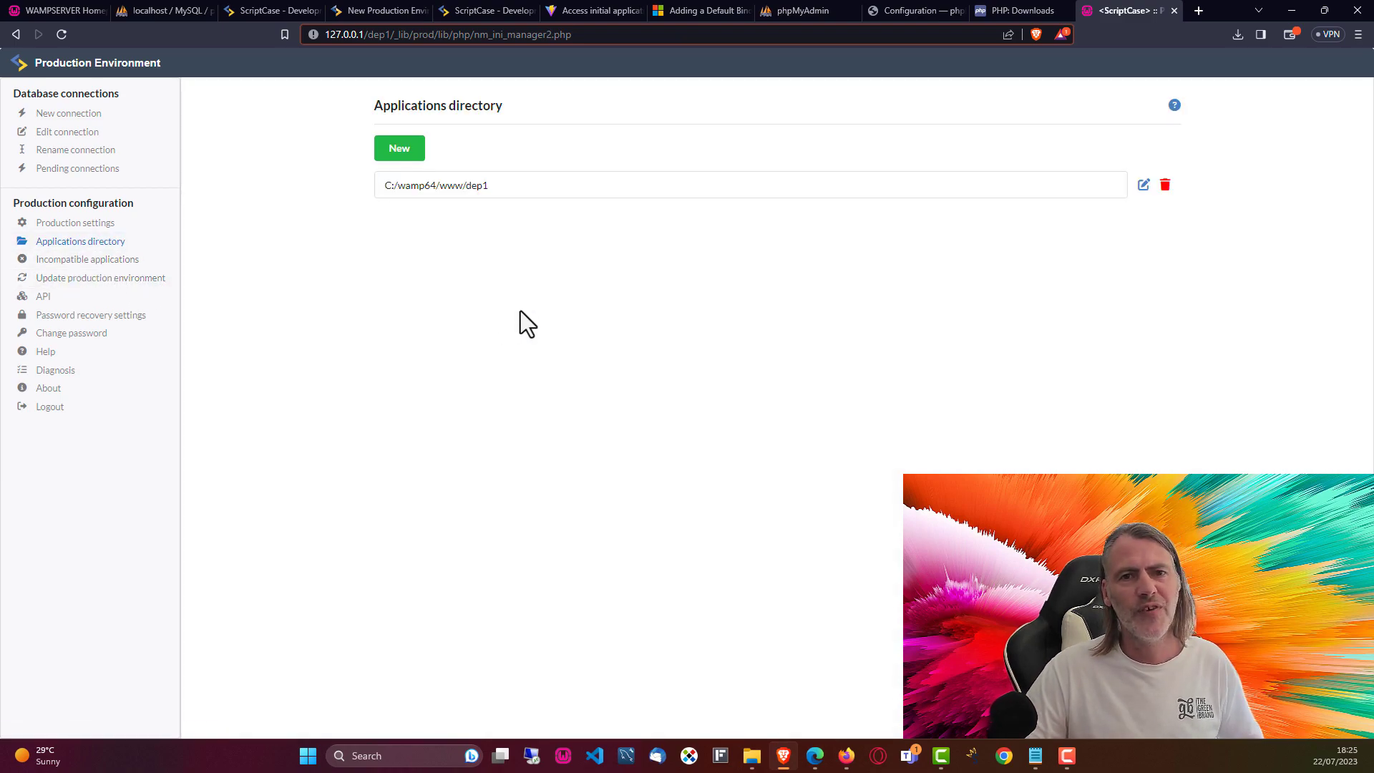
left_click_drag(505, 187, 384, 189)
key("ctrl+c")
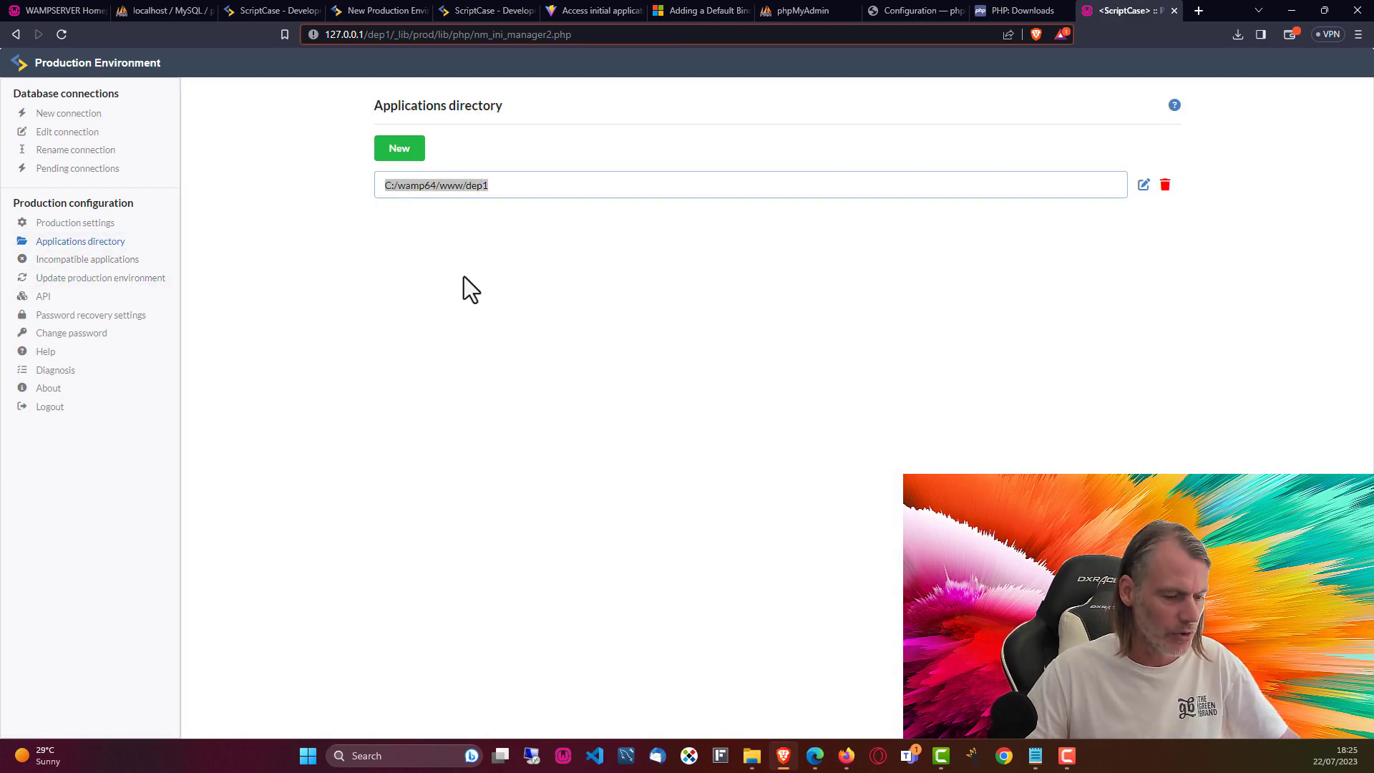
left_click(495, 292)
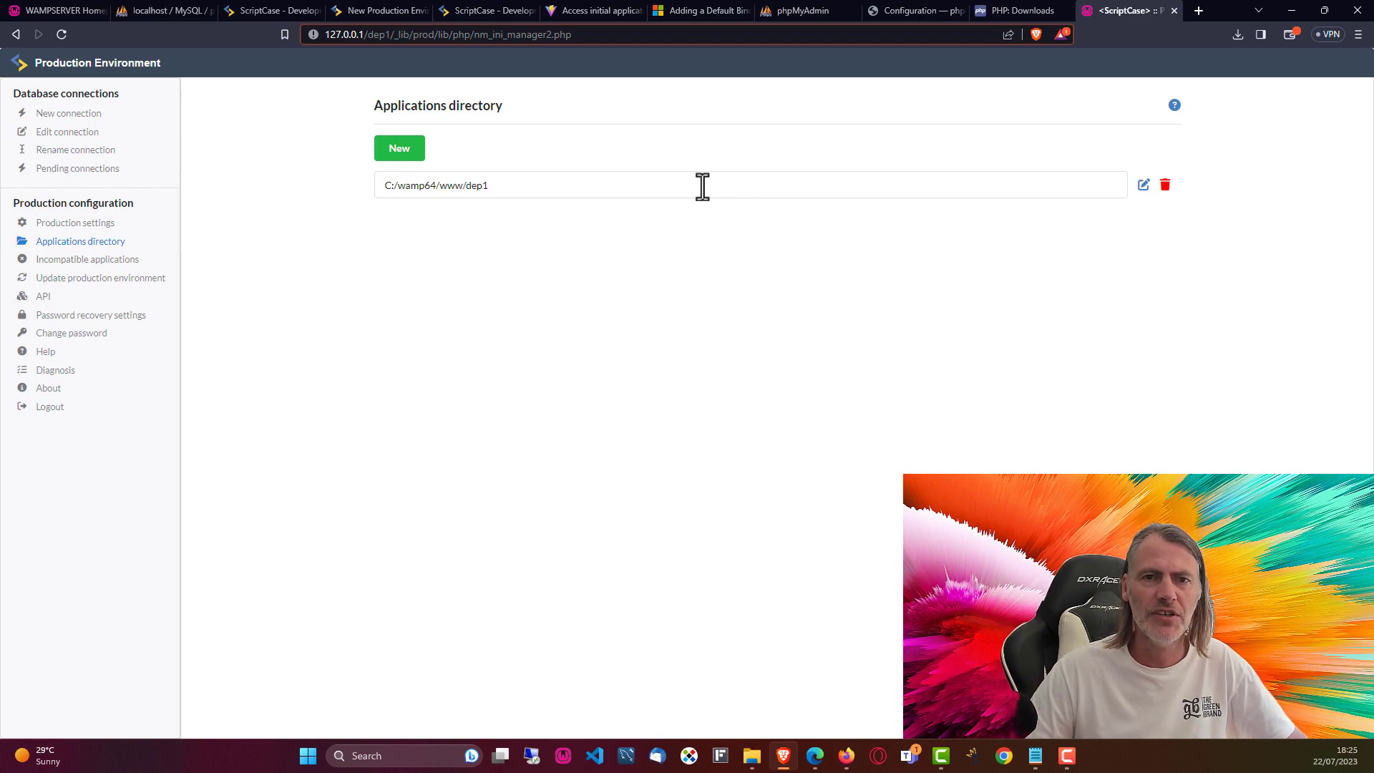
left_click(403, 152)
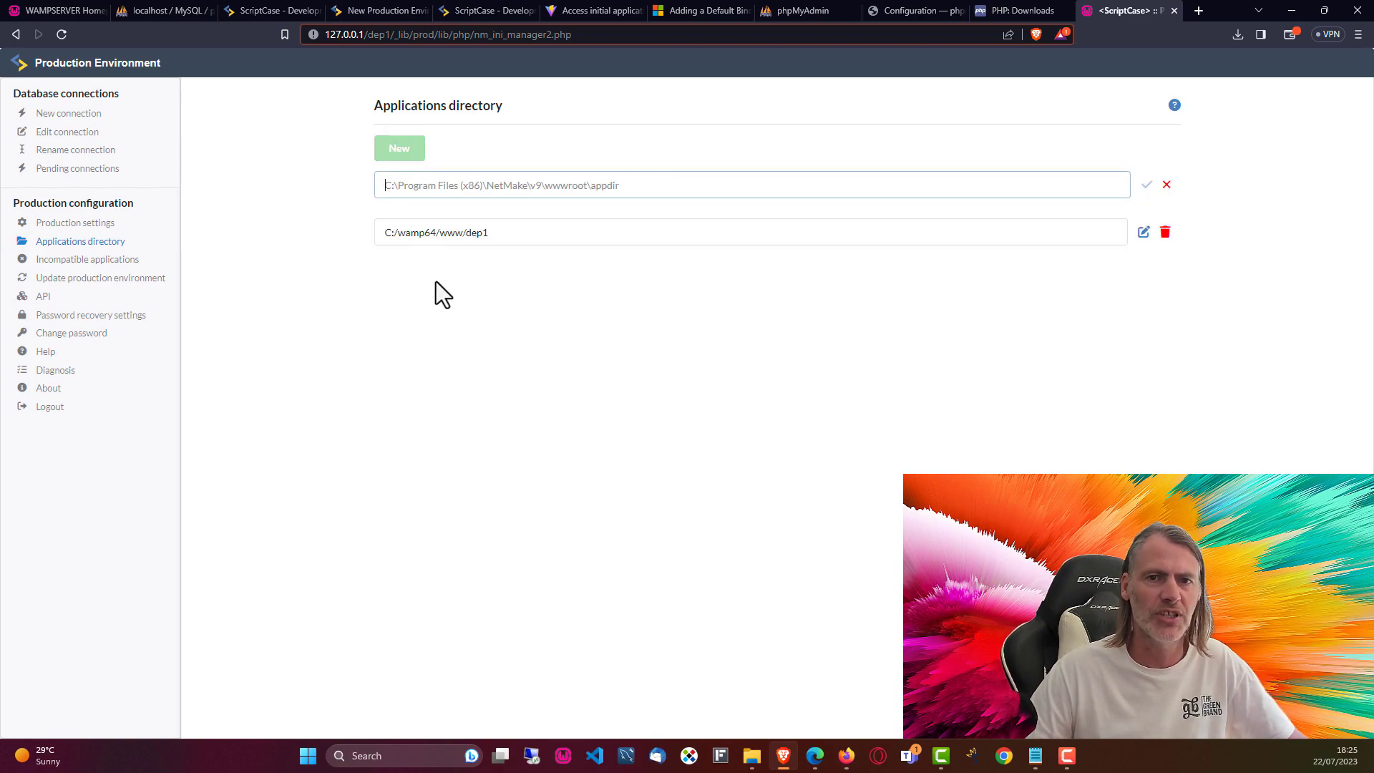
left_click(472, 193)
key("ctrl+v")
key("BackSpace")
type("2")
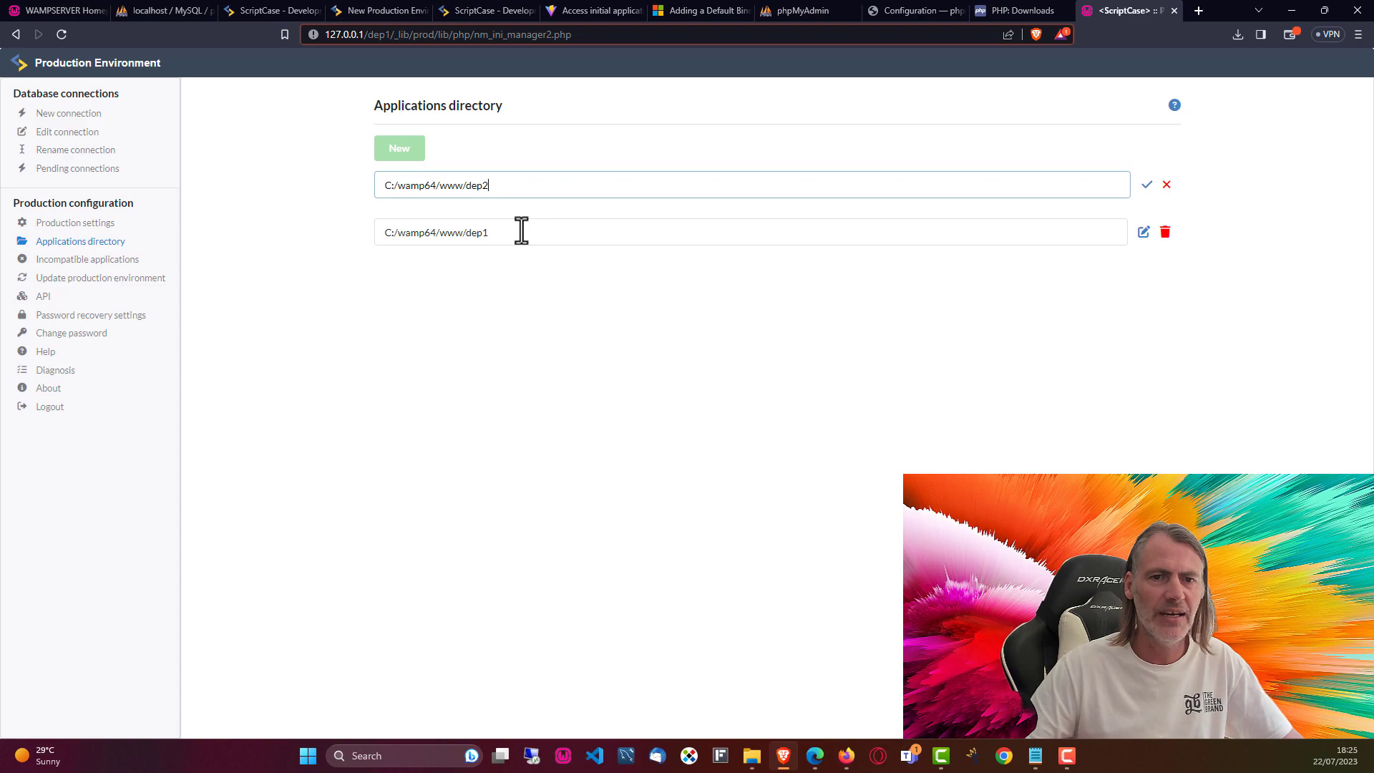
left_click(1147, 188)
left_click(927, 431)
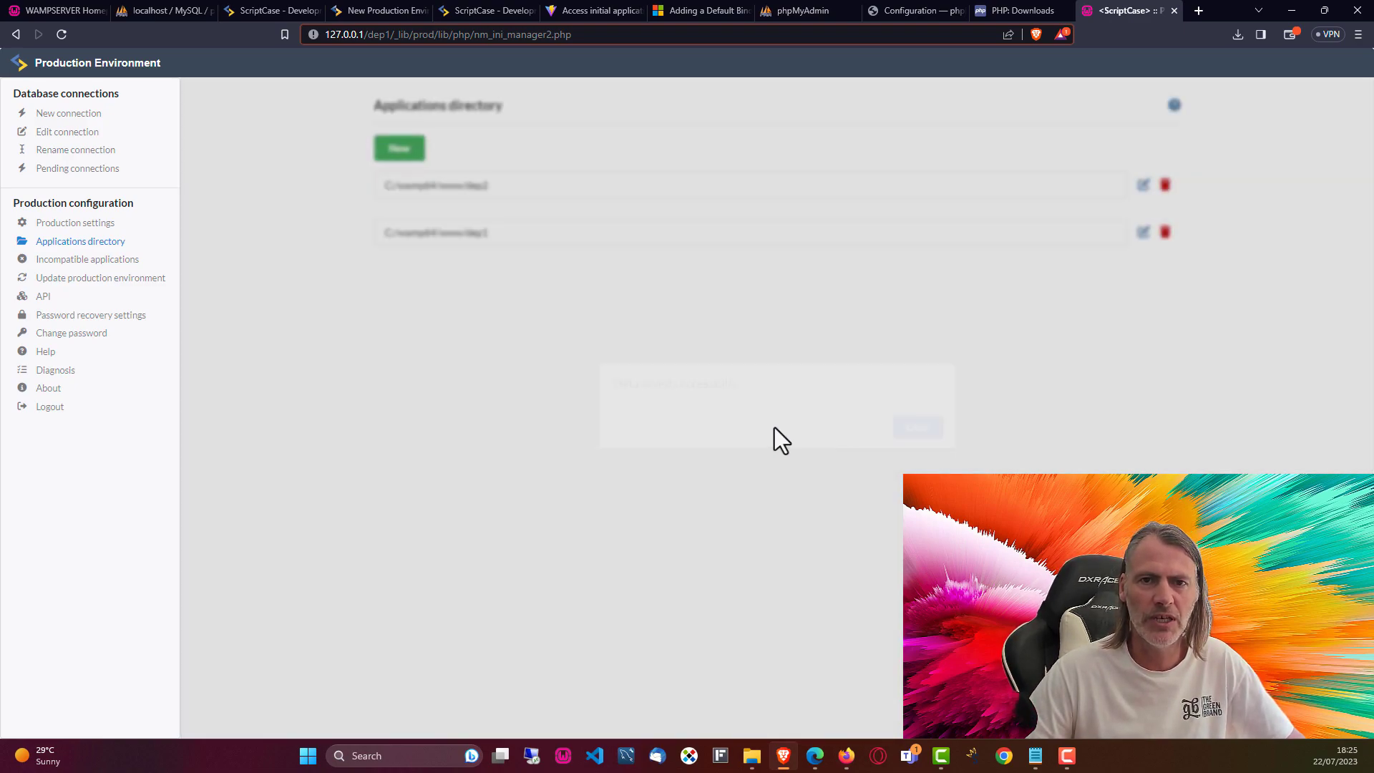
Step: Add C:/wamp64/www/dep3 as an application directory, then view the Incompatible applications page
left_click(402, 157)
key("ctrl+v")
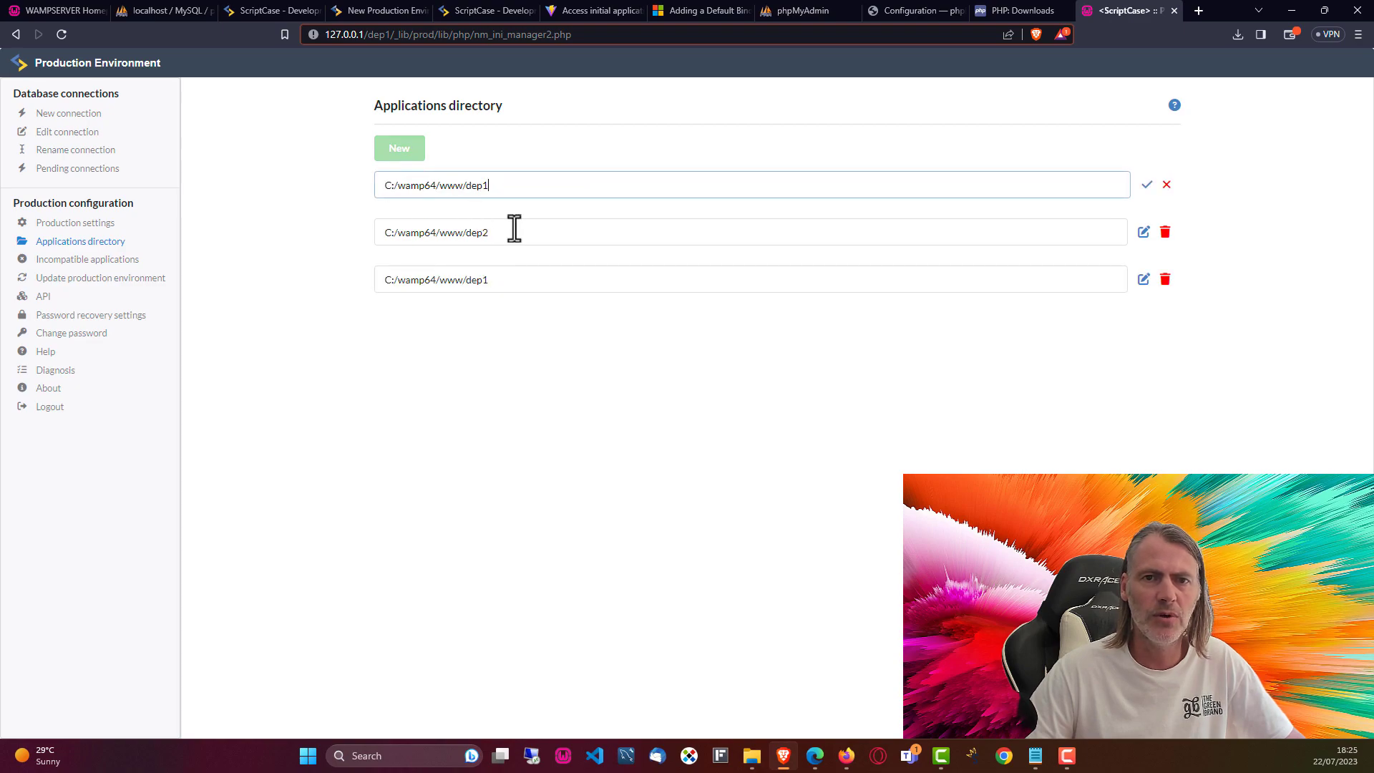
left_click(1147, 185)
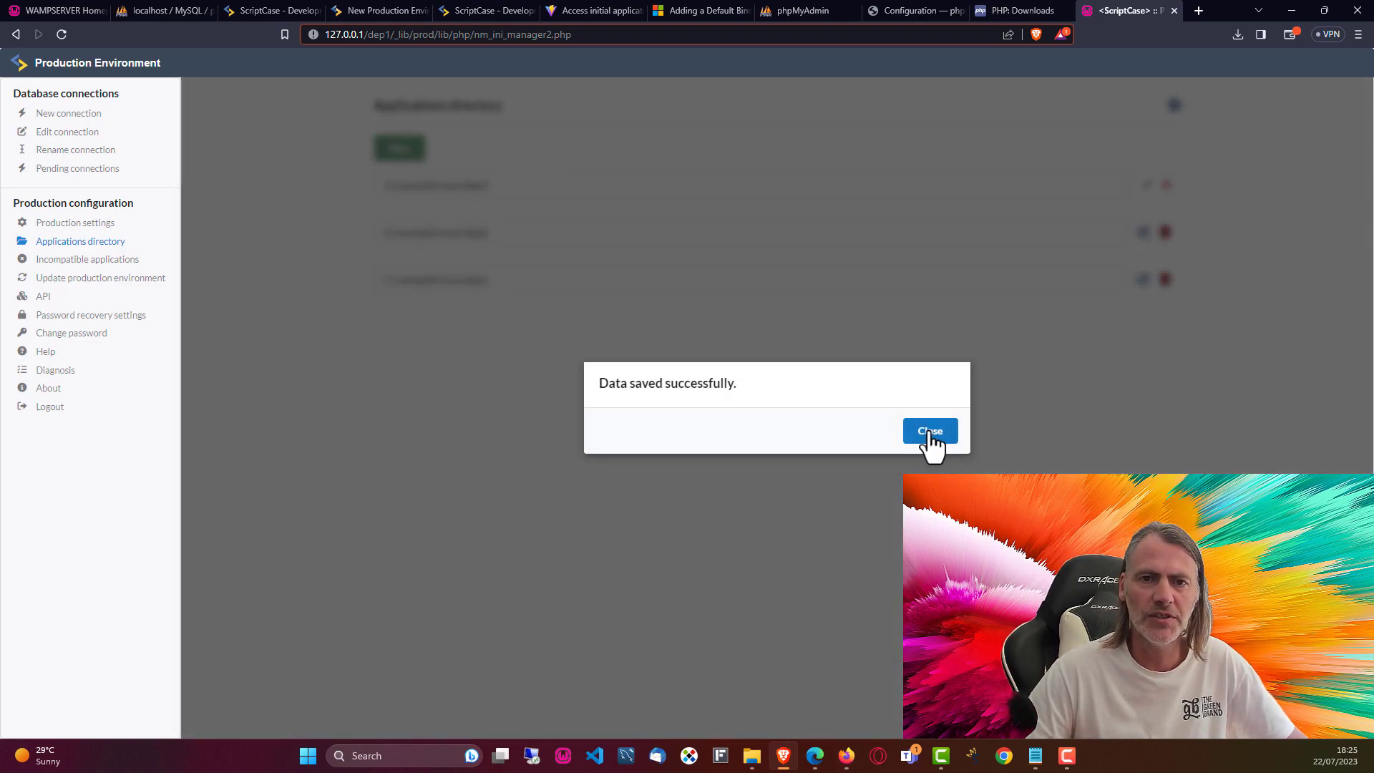
left_click(931, 432)
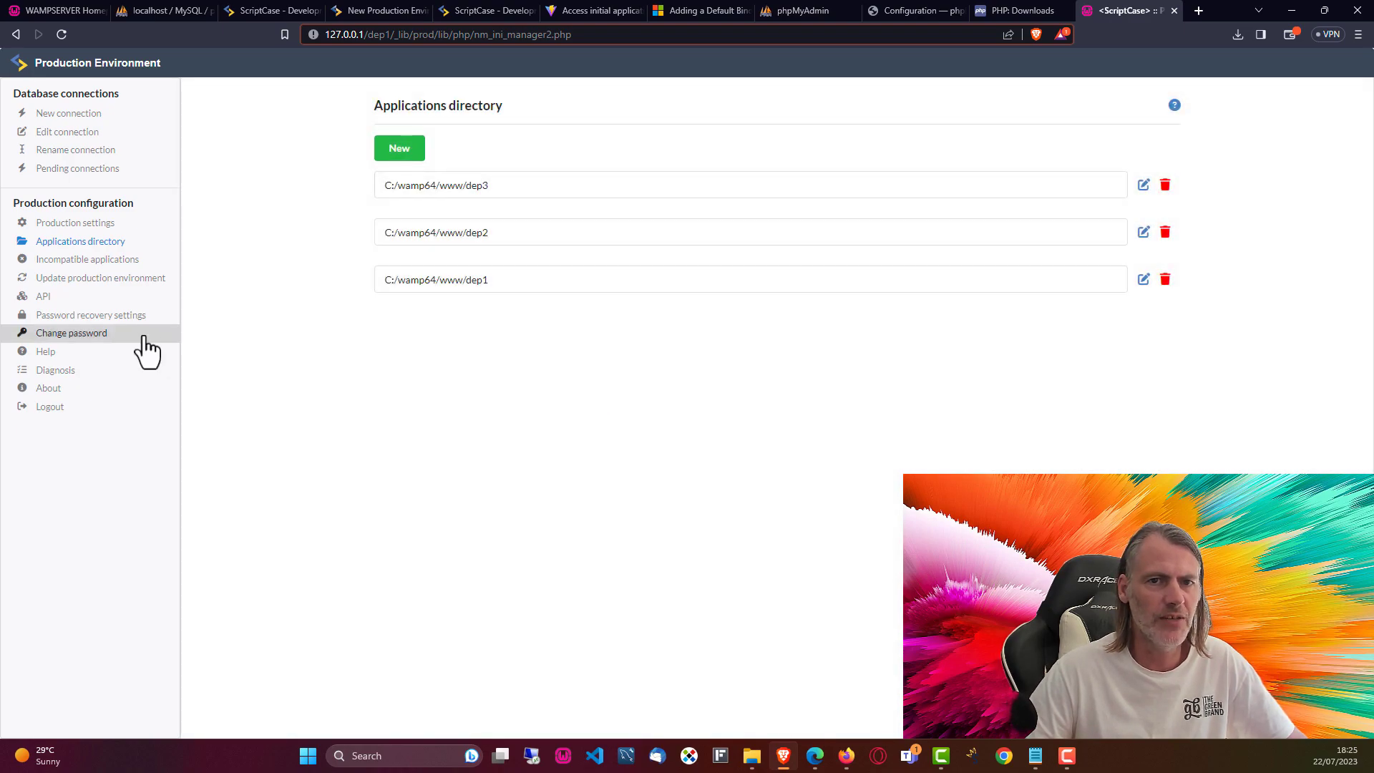
left_click(83, 260)
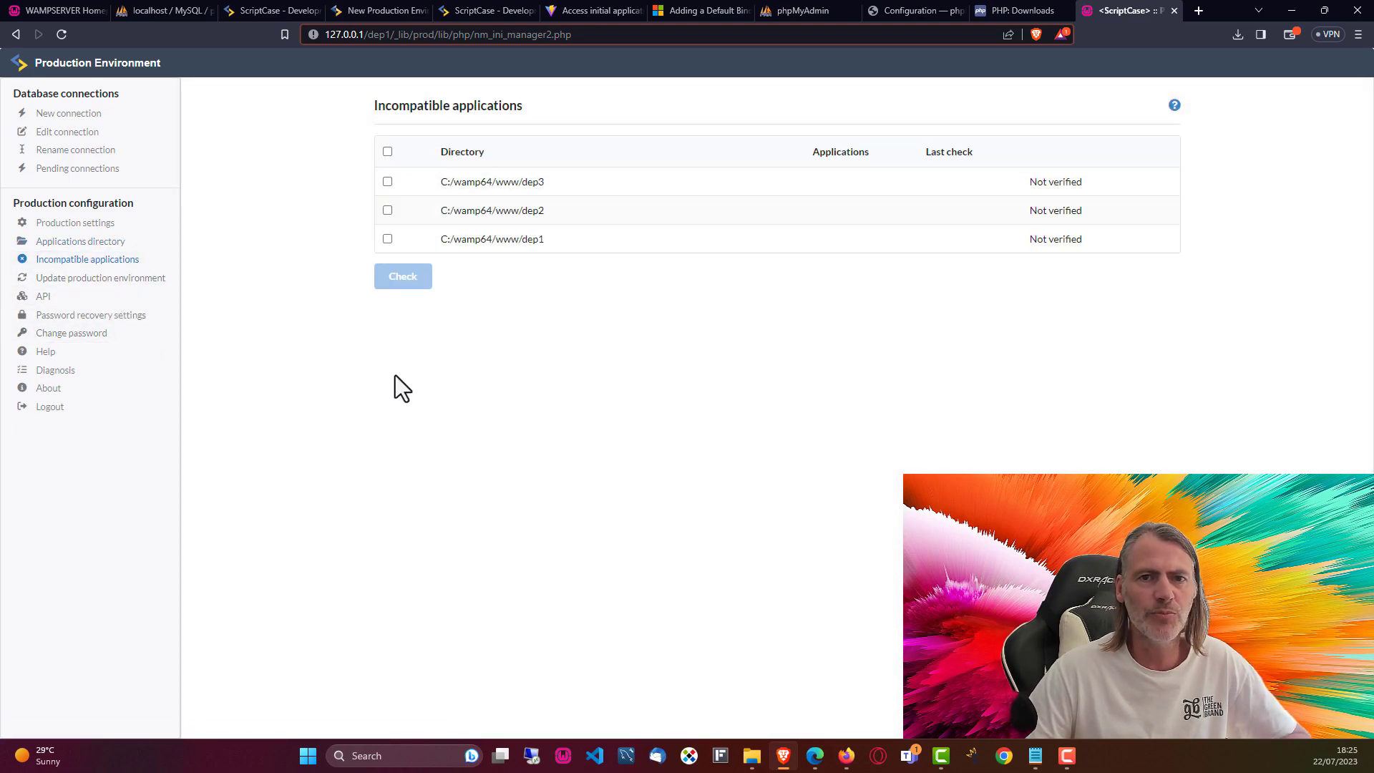
Step: Run the compatibility check on all of dep1, dep2 and dep3 until each reads Compatible deployment
left_click(387, 152)
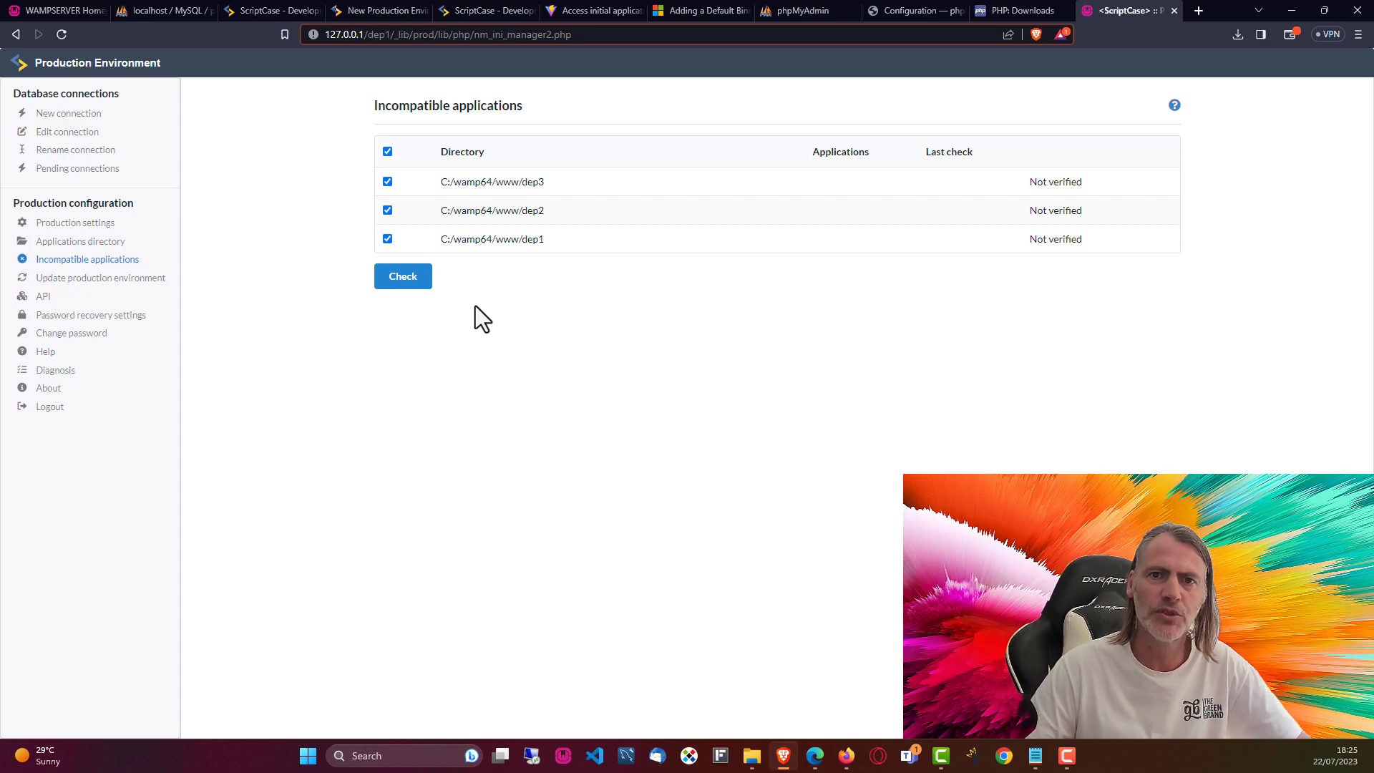
left_click(395, 282)
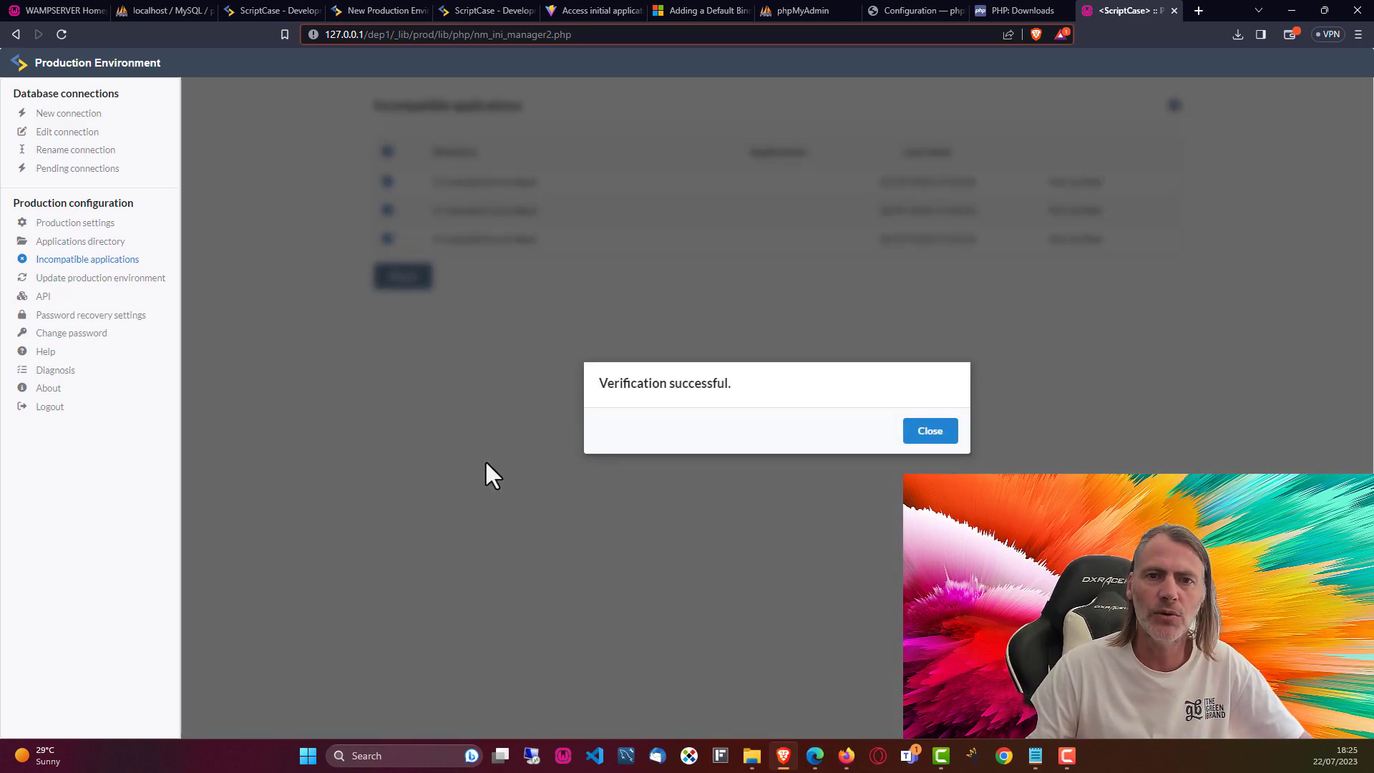
left_click(931, 431)
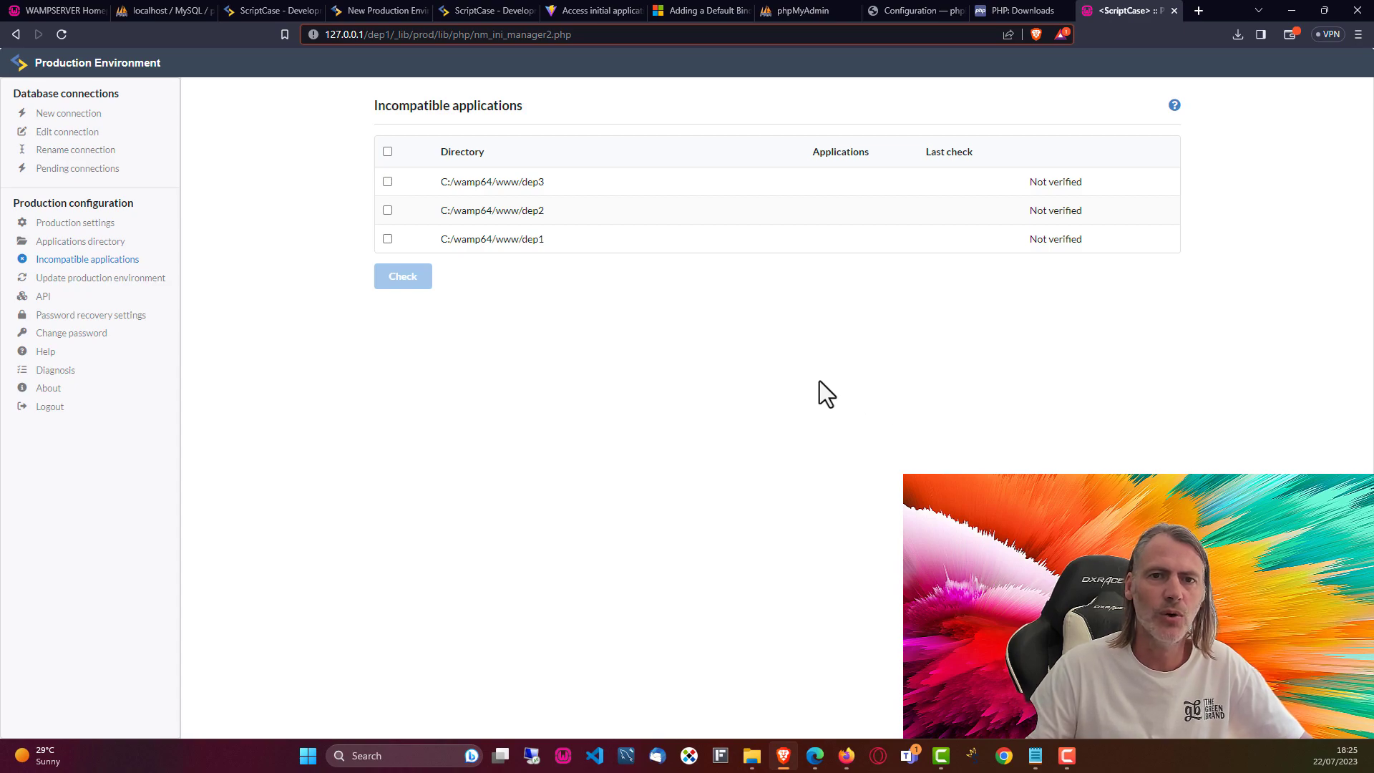
left_click(387, 151)
left_click(402, 278)
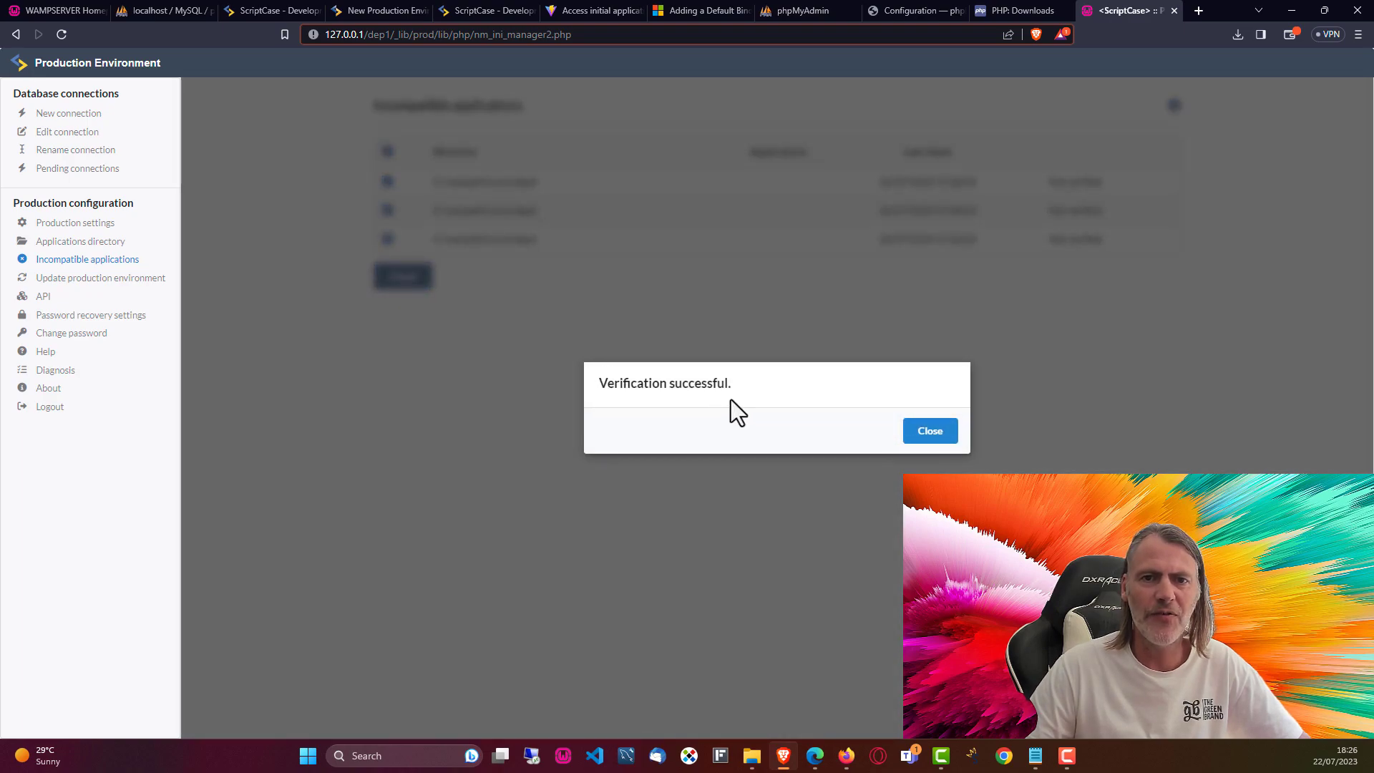
left_click(930, 432)
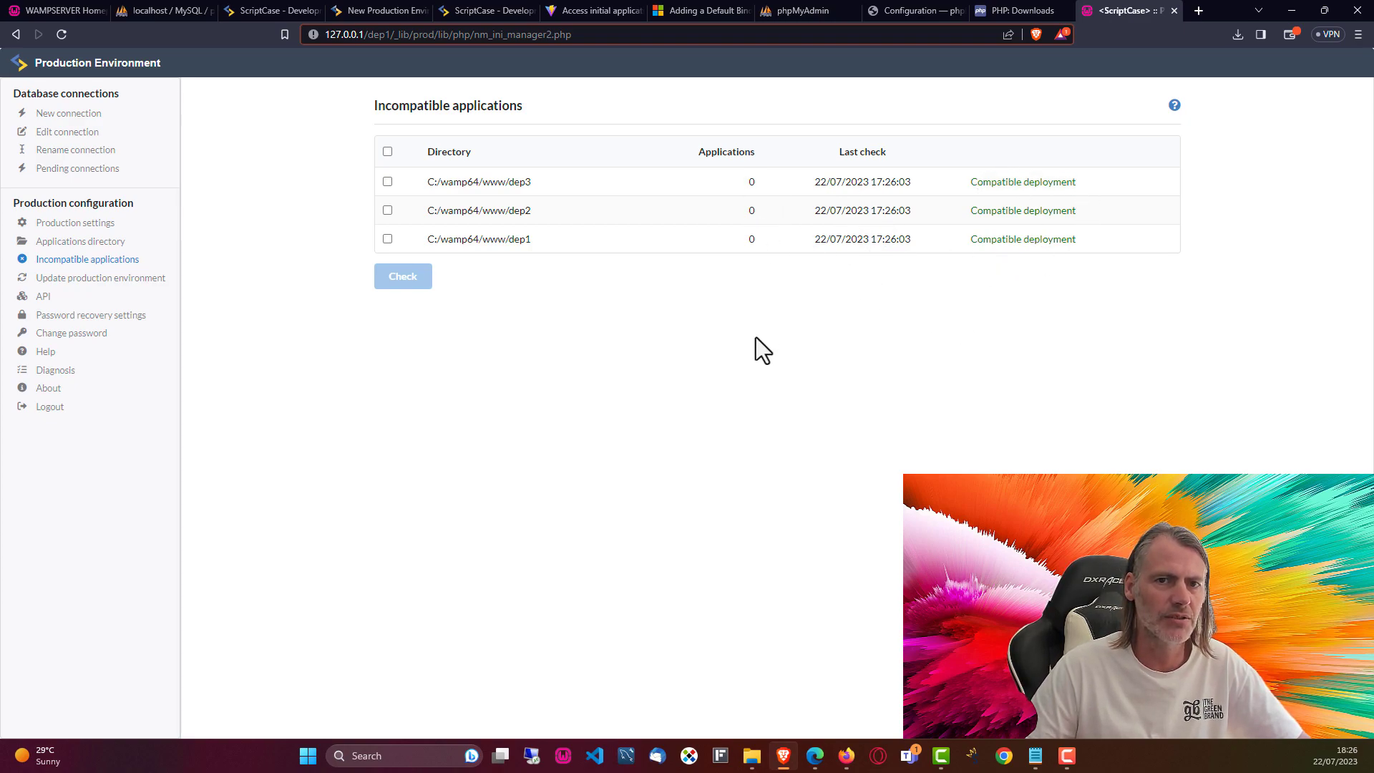
left_click(73, 278)
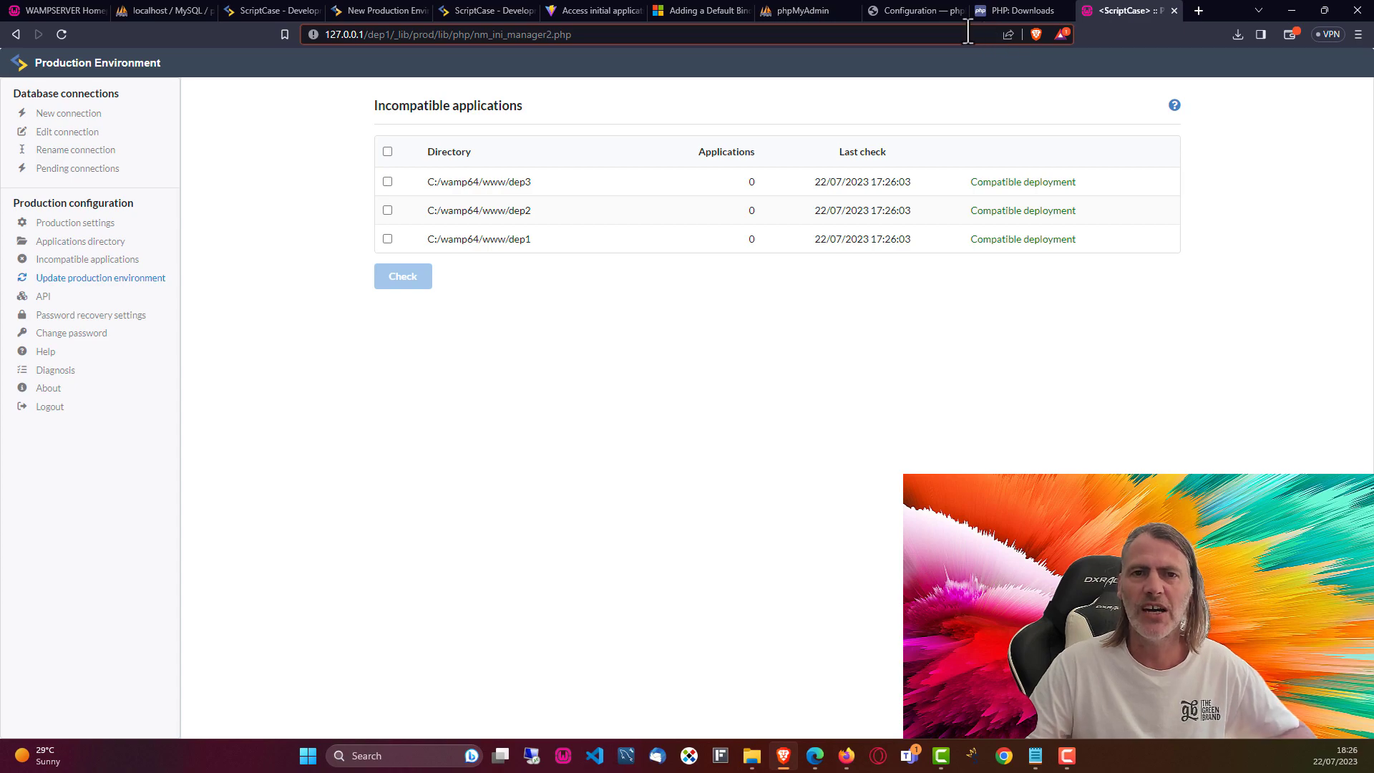
left_click(847, 756)
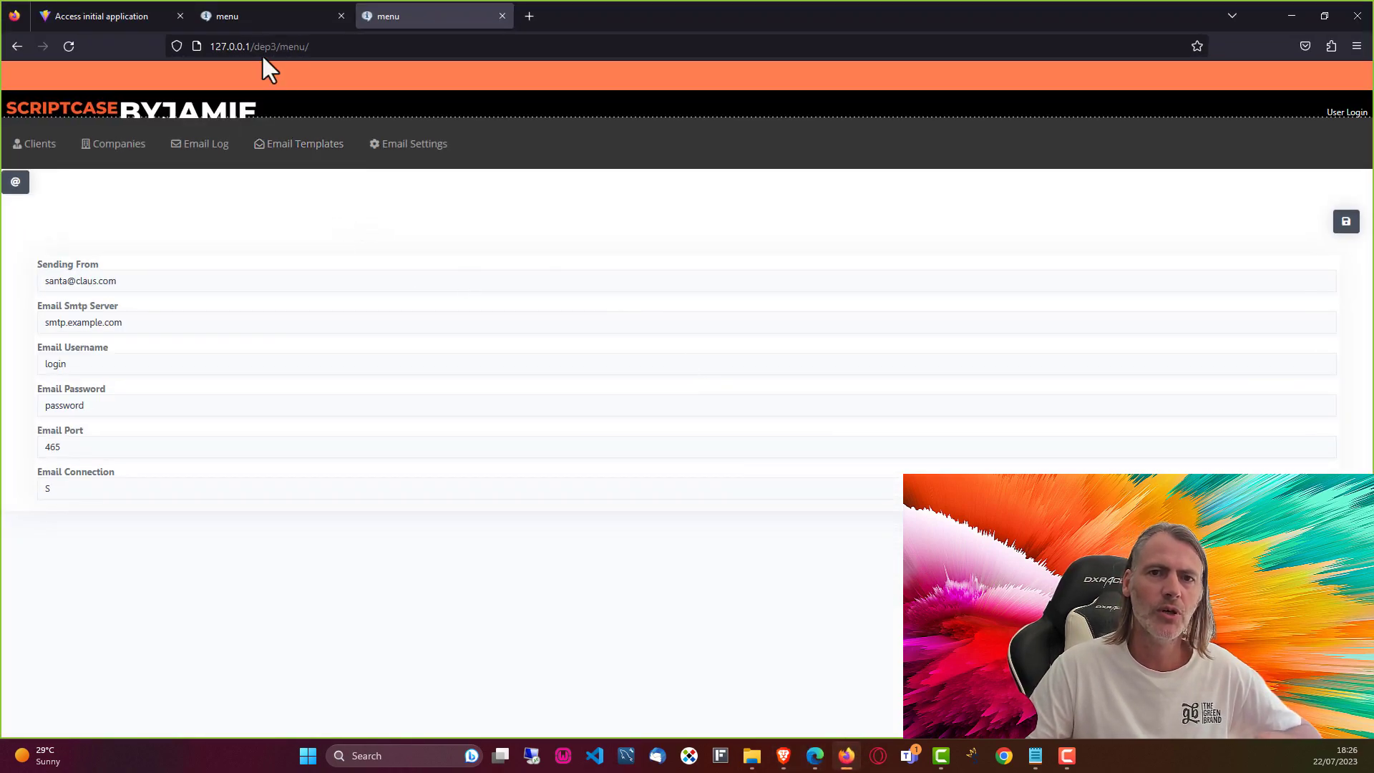
Step: Look over the deployed dep2 and dep3 menu apps in their Firefox tabs
left_click(255, 14)
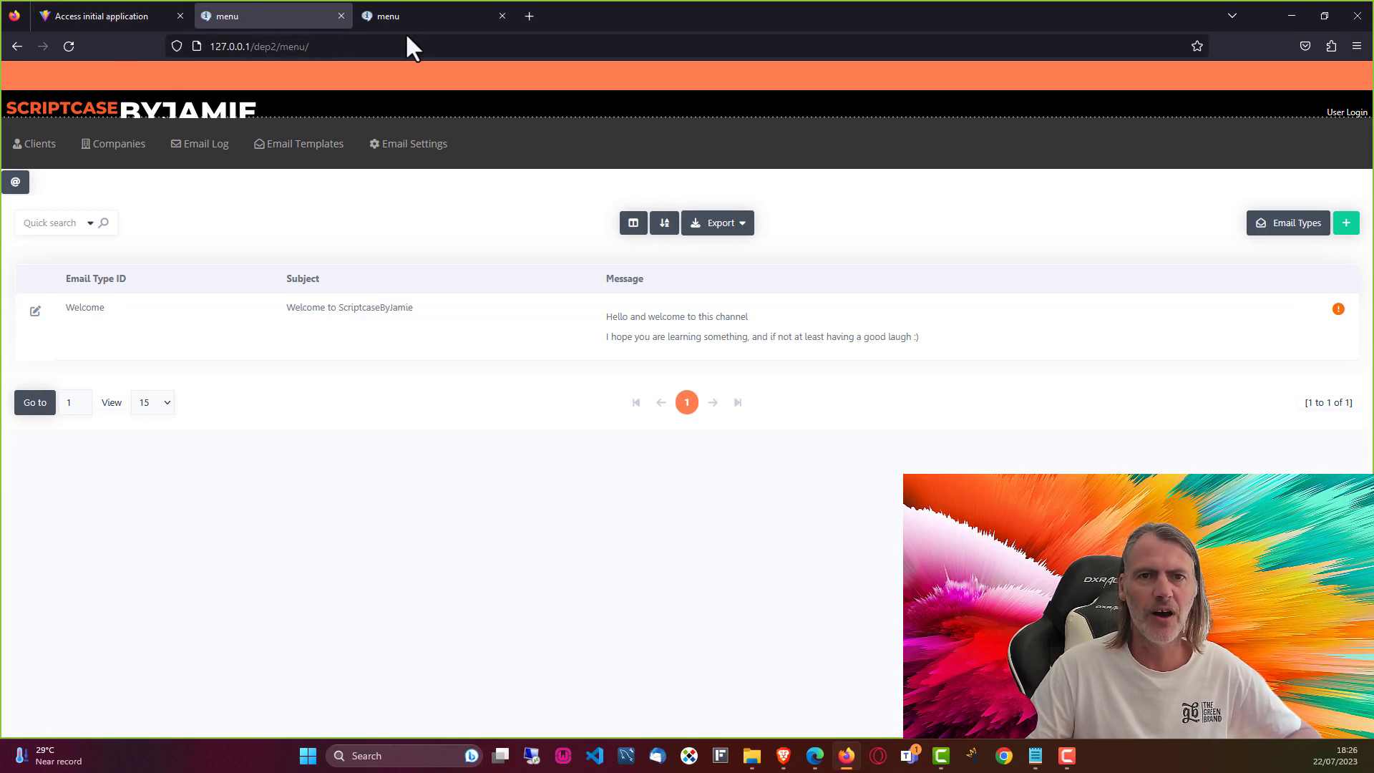
left_click(420, 15)
left_click(287, 45)
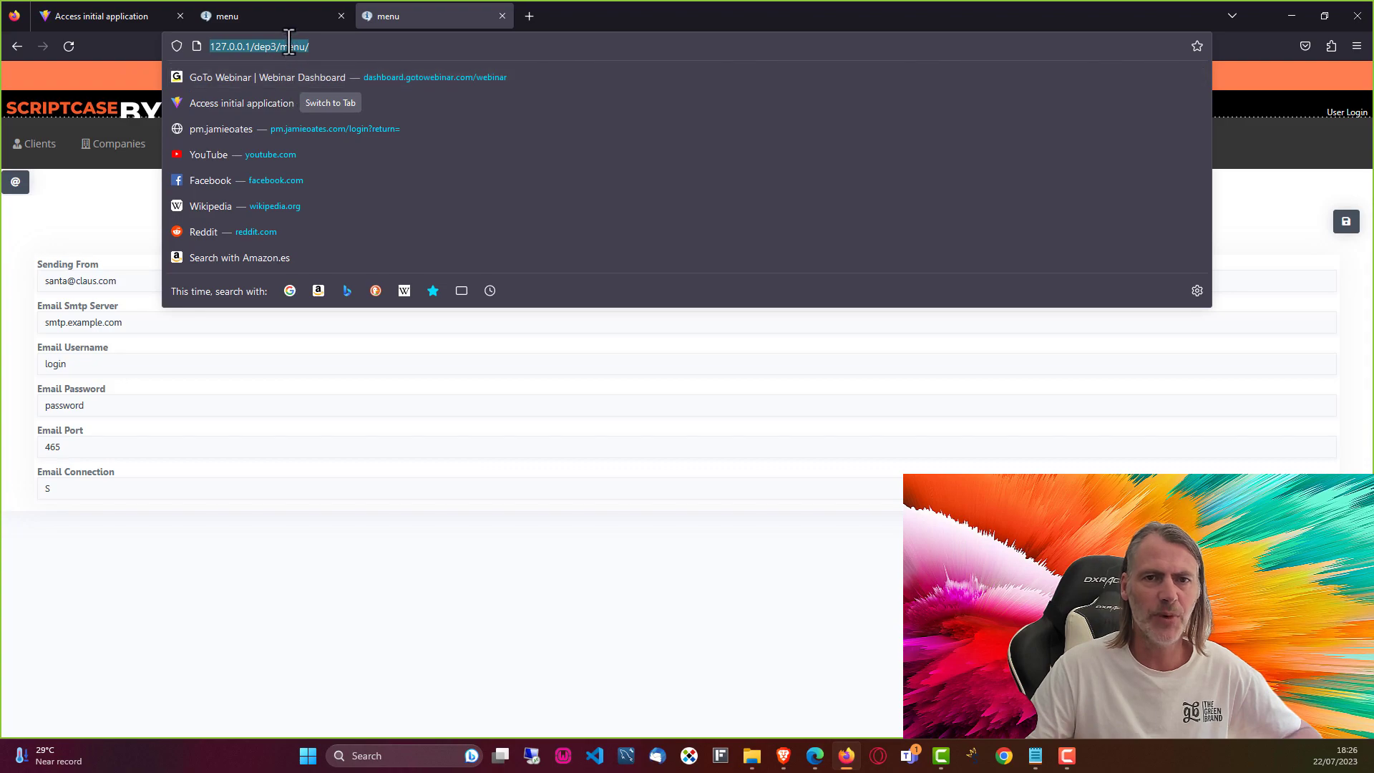
left_click(259, 19)
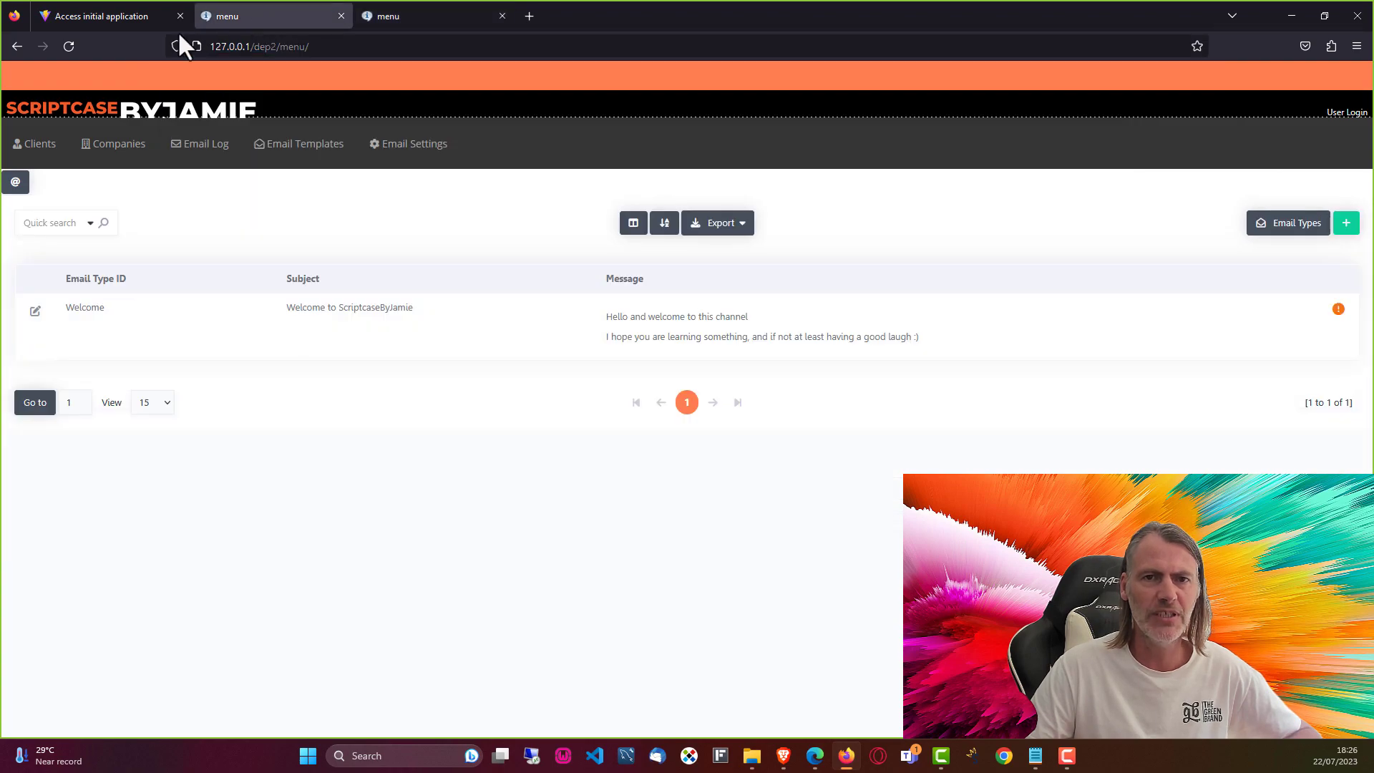
Step: Load the dep1 menu app at 127.0.0.1/dep1/menu
left_click(102, 12)
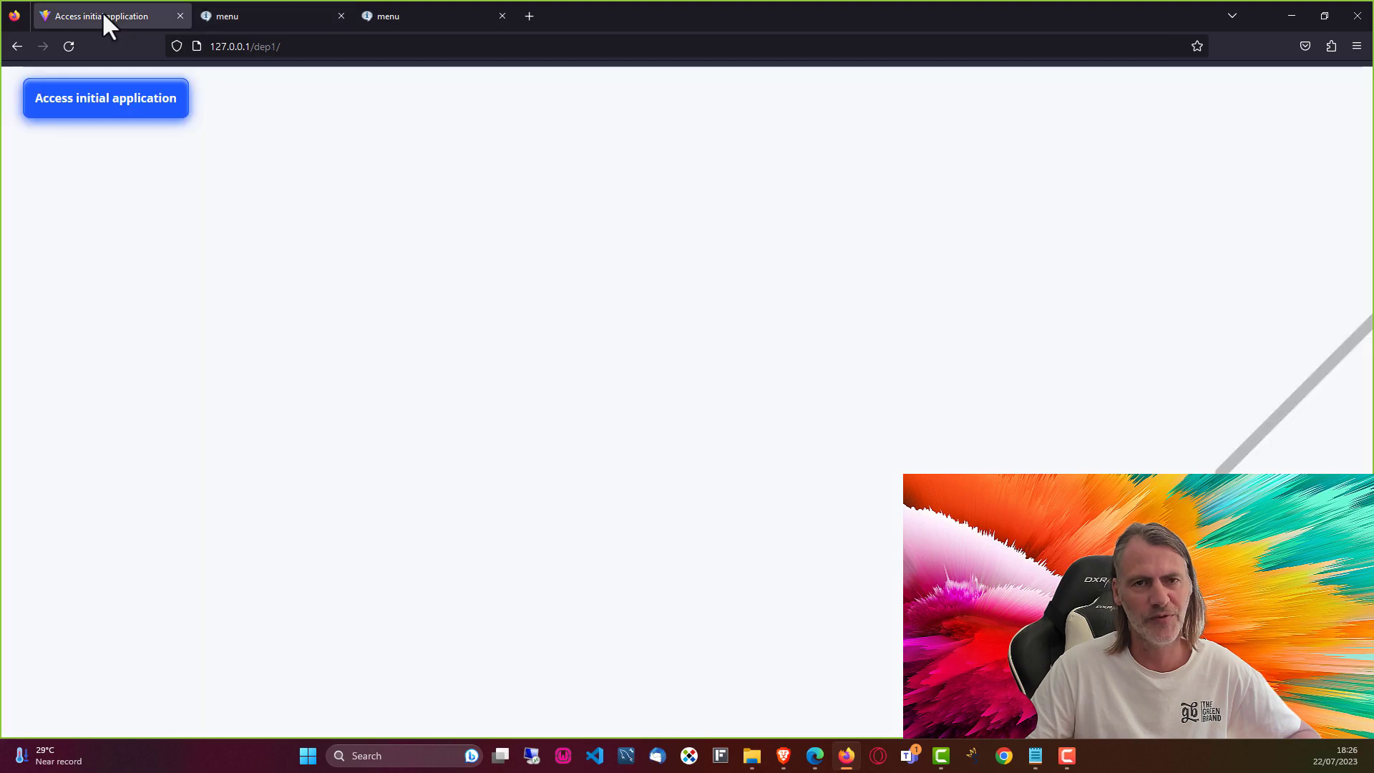
left_click(344, 47)
left_click(361, 47)
left_click(375, 500)
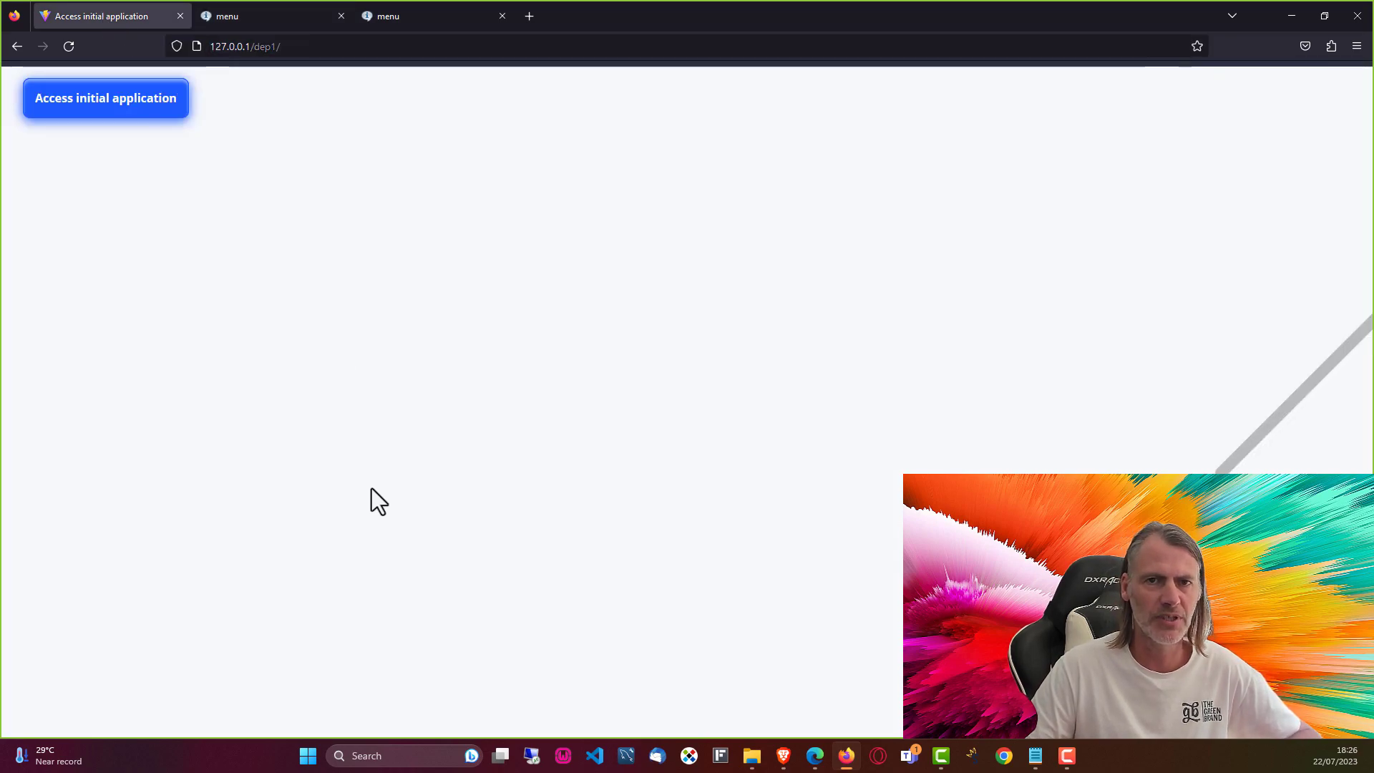
left_click(326, 47)
left_click(506, 46)
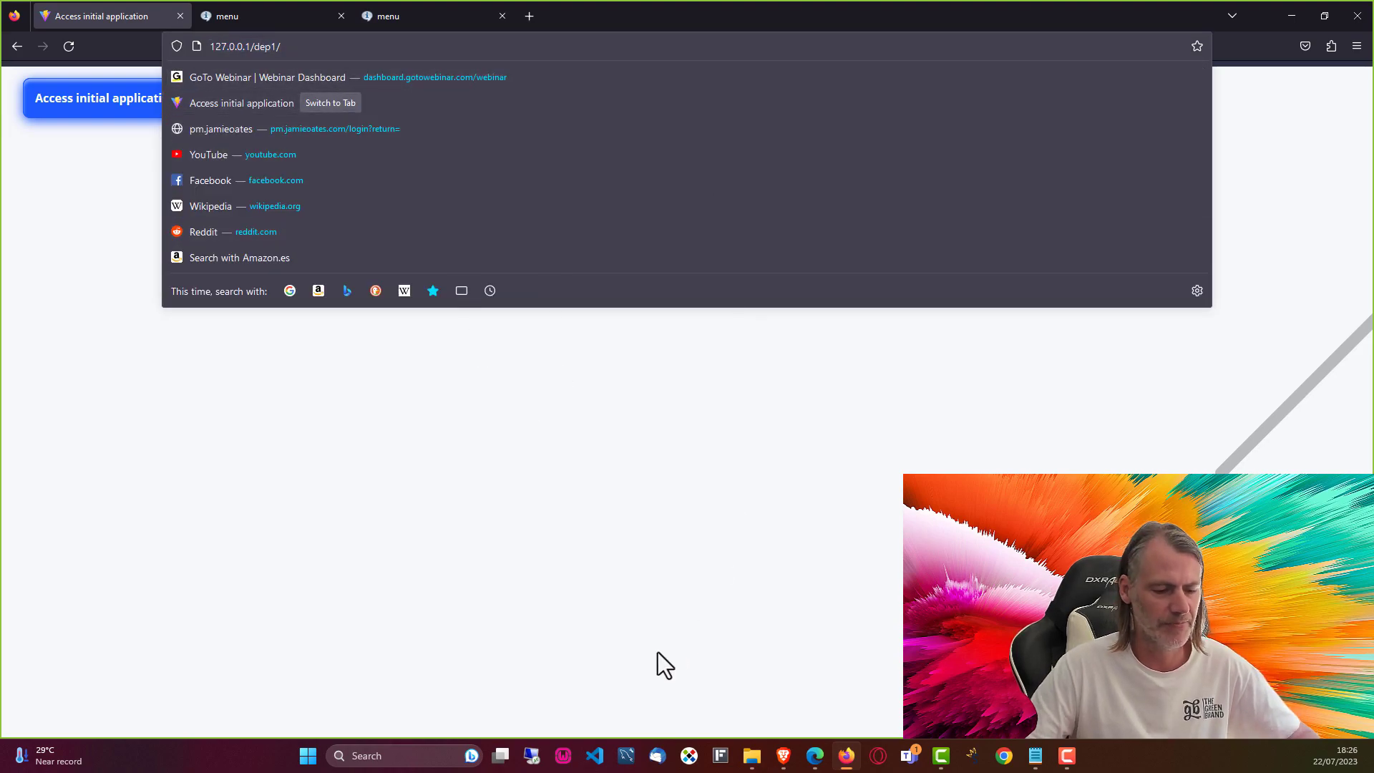
type("menu")
key("Return")
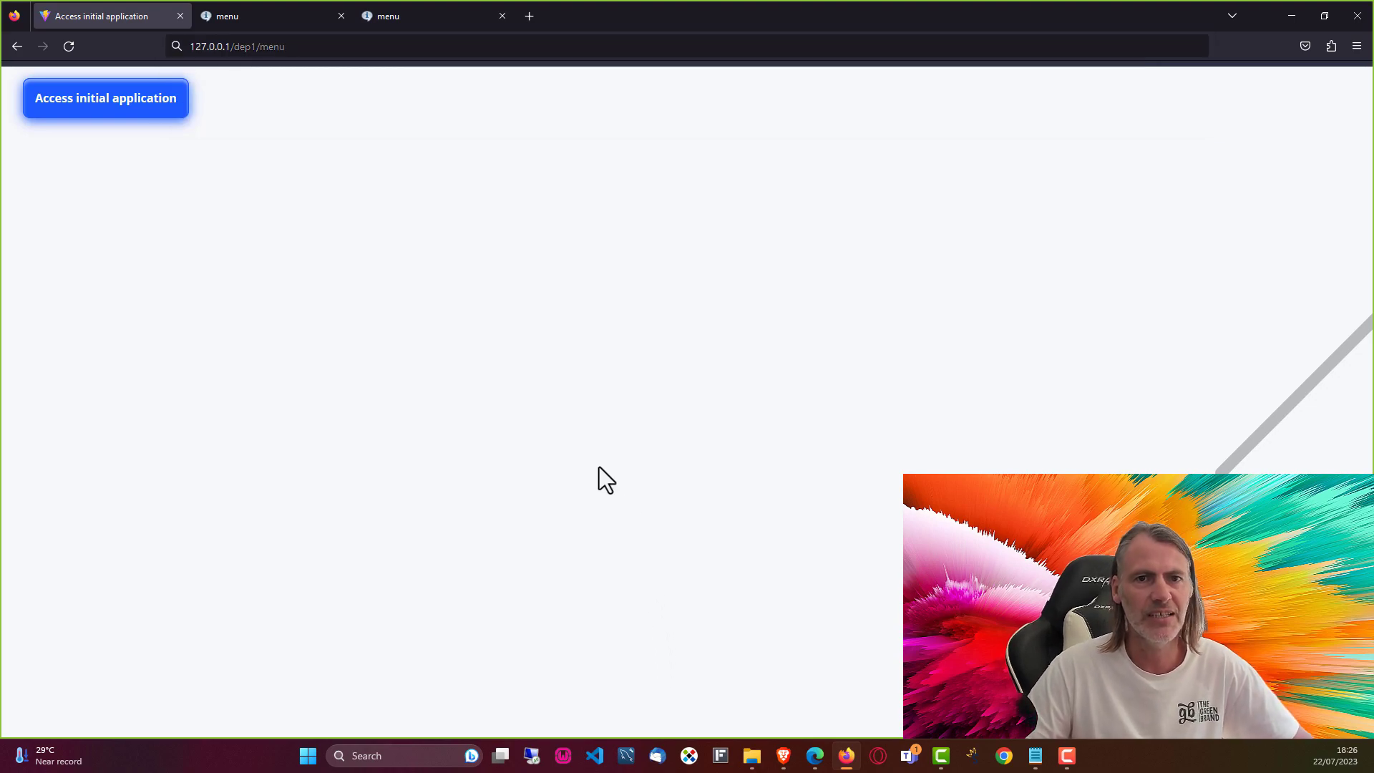
left_click(521, 46)
key("Return")
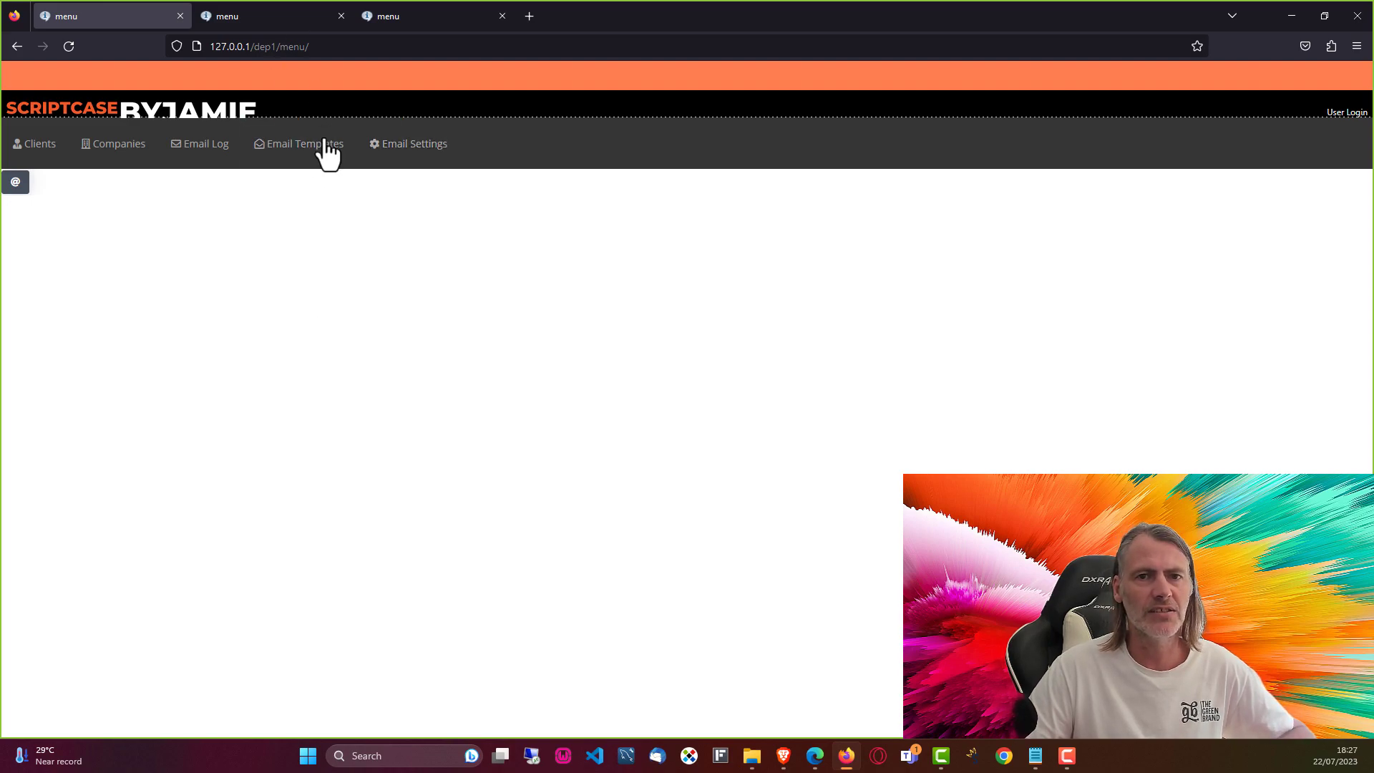
Step: Browse dep1's Email Log, Clients, Email Templates and Email Settings sections
left_click(214, 152)
left_click(35, 153)
left_click(313, 160)
left_click(429, 154)
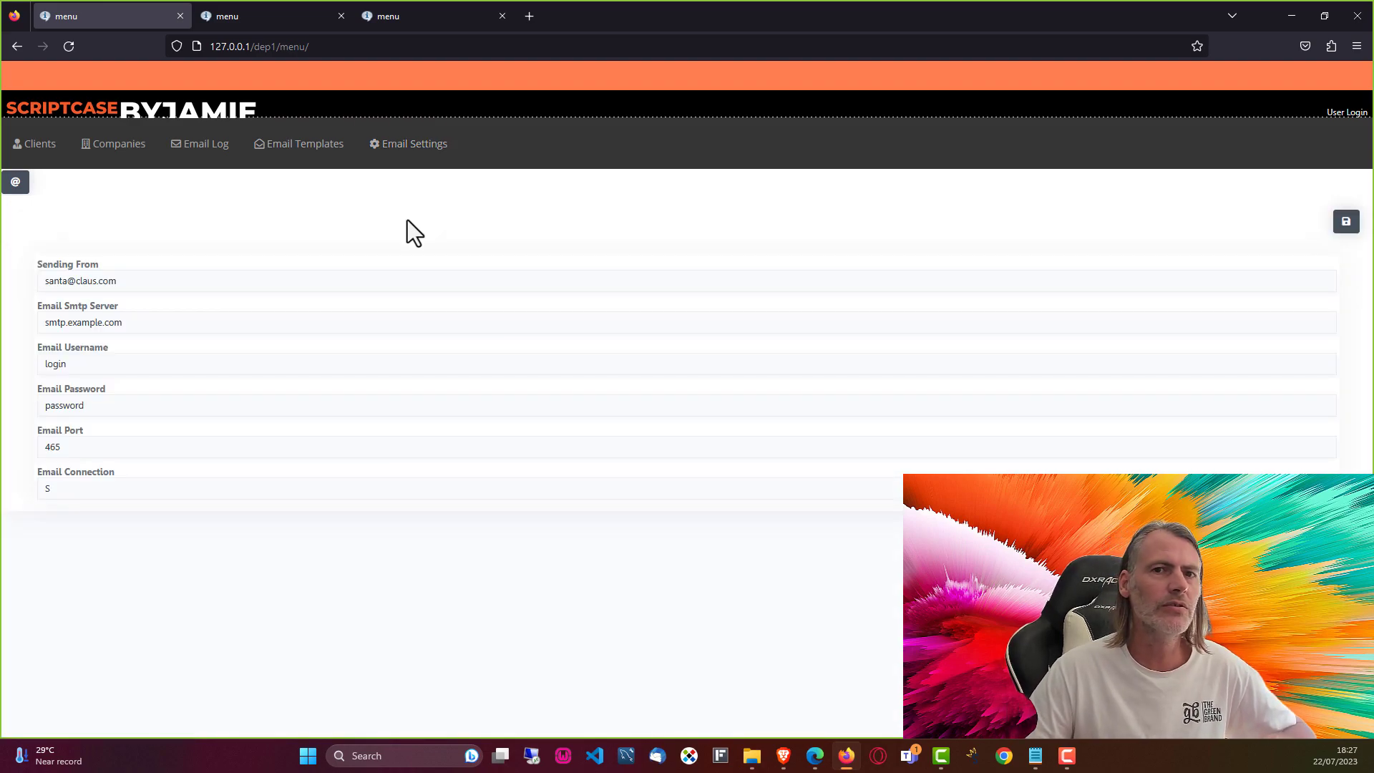
left_click(337, 48)
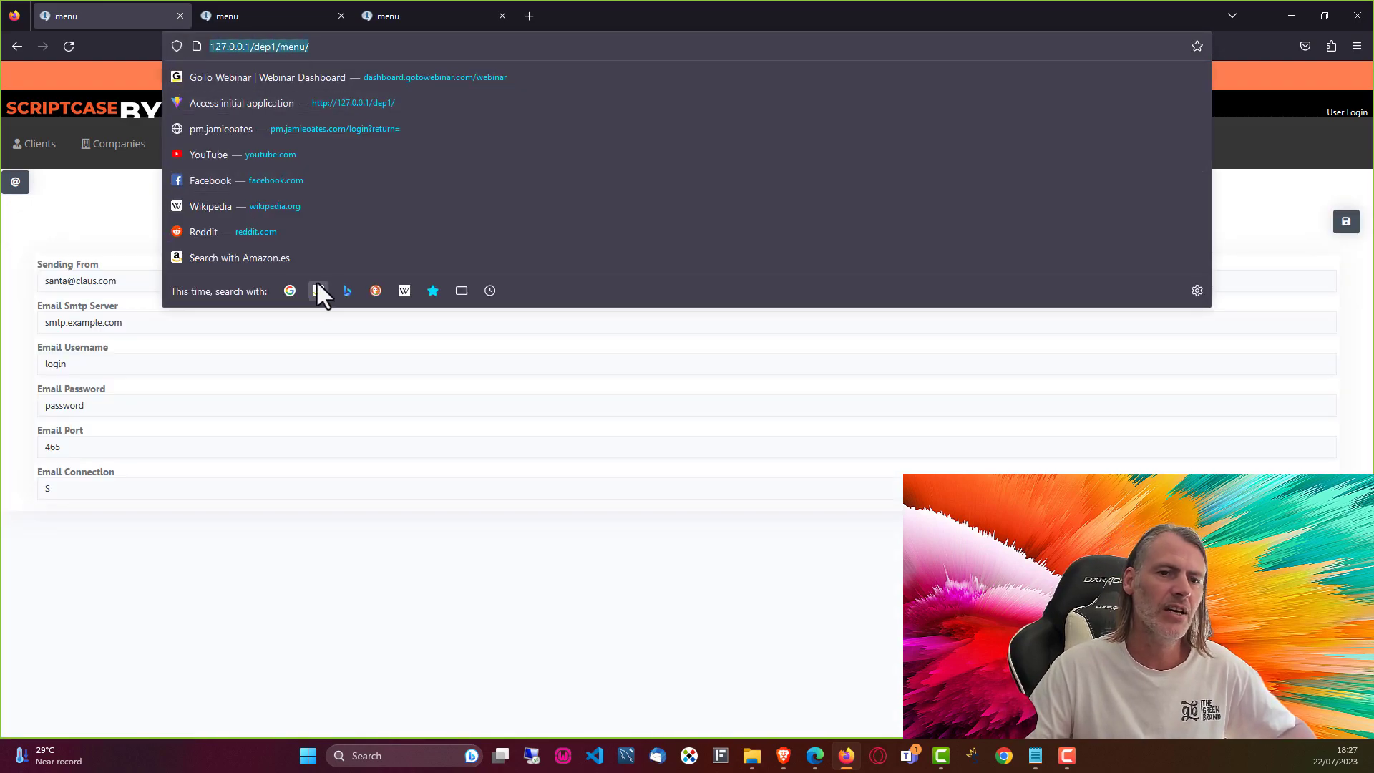
left_click(418, 544)
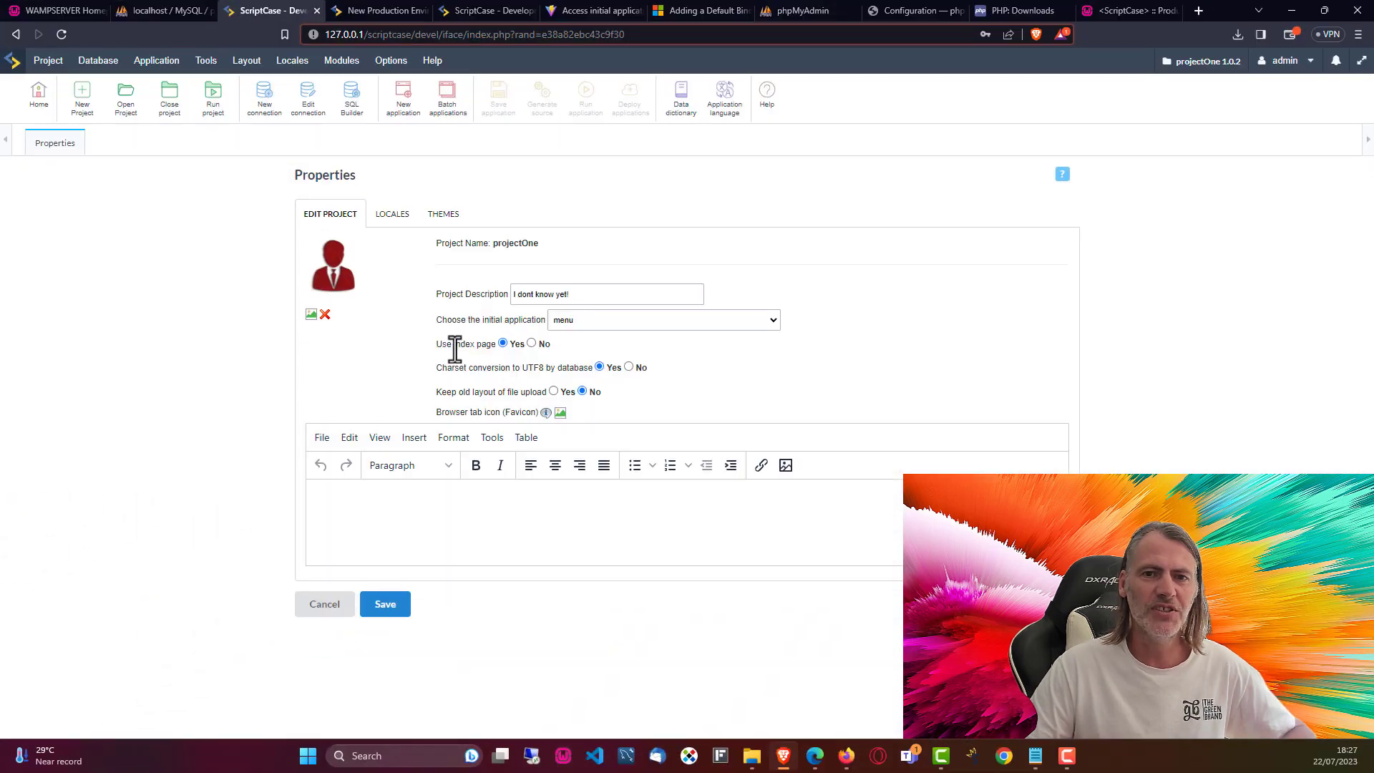
Step: Highlight projectOne's Use index page setting to confirm it is Yes
left_click_drag(438, 345, 498, 347)
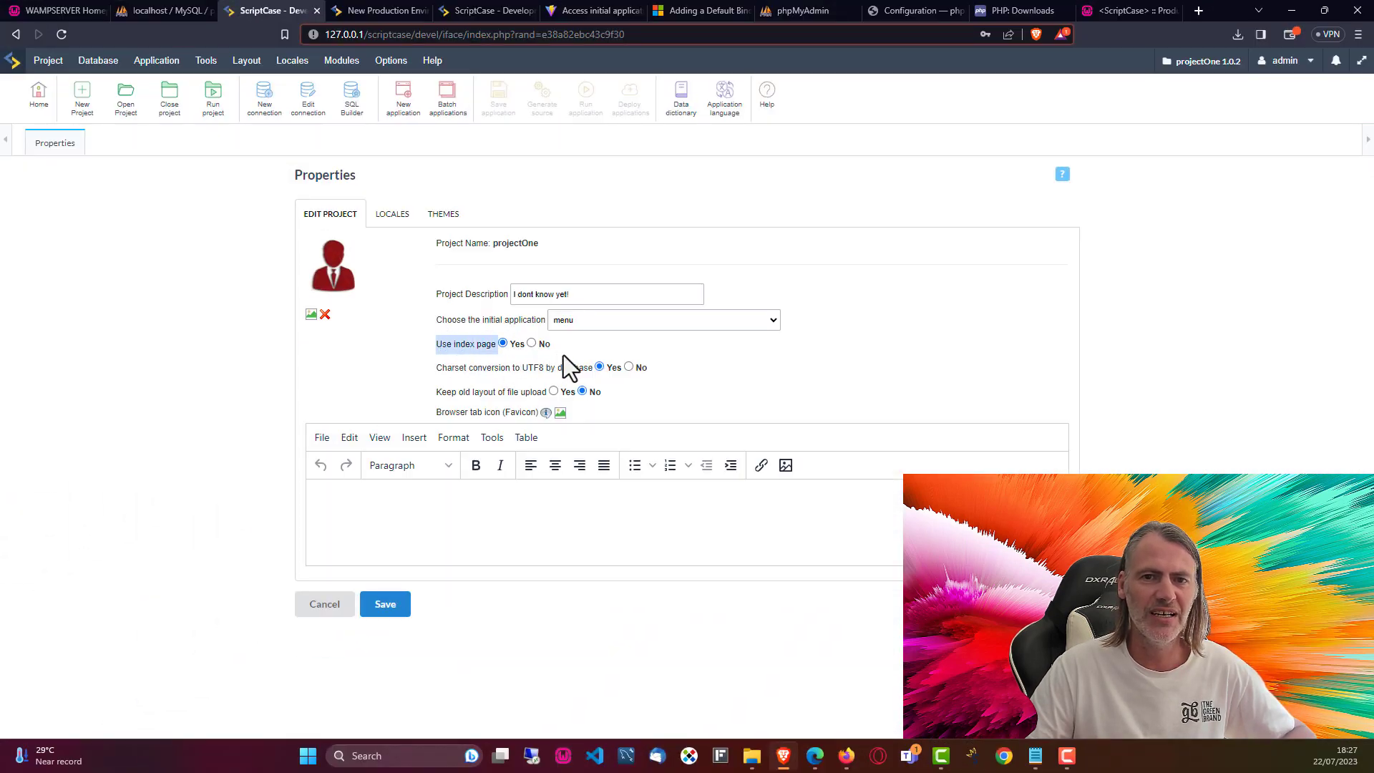
left_click(607, 346)
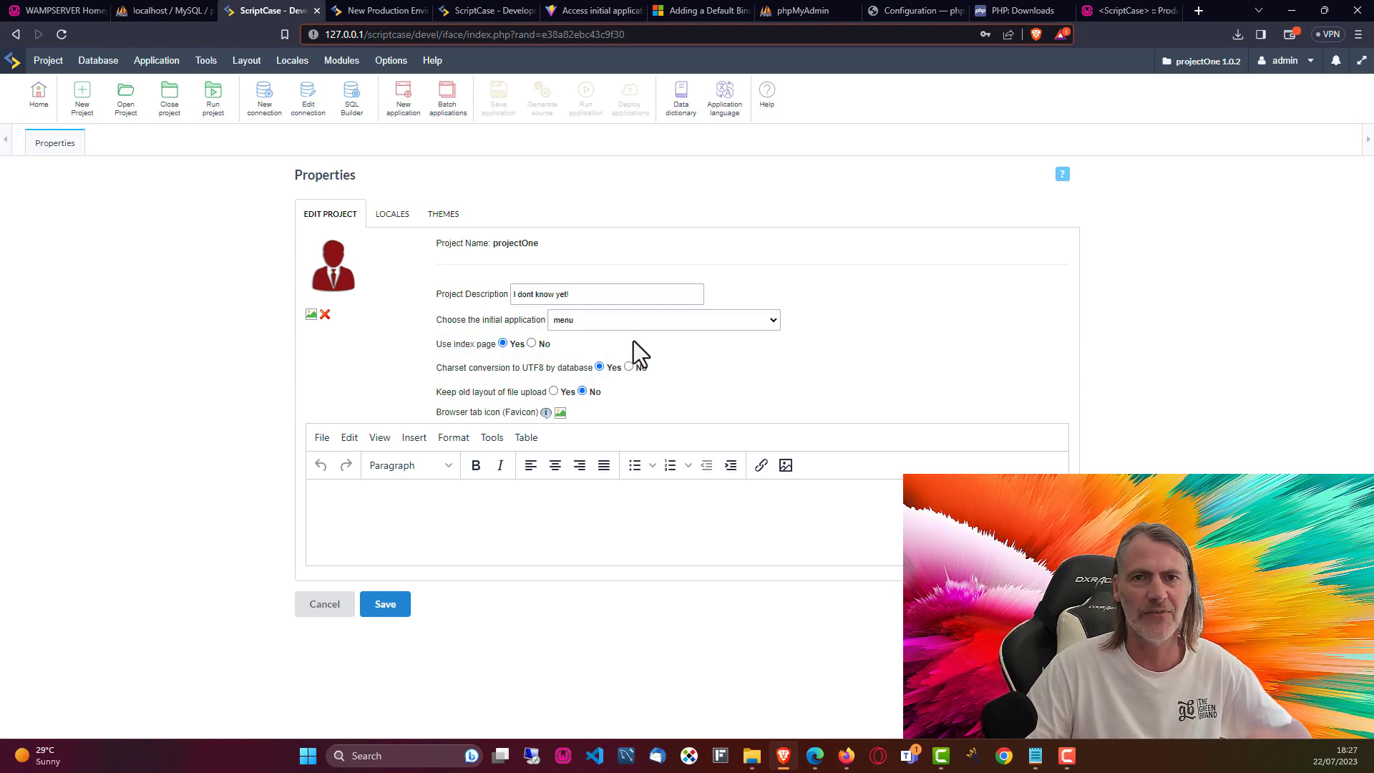